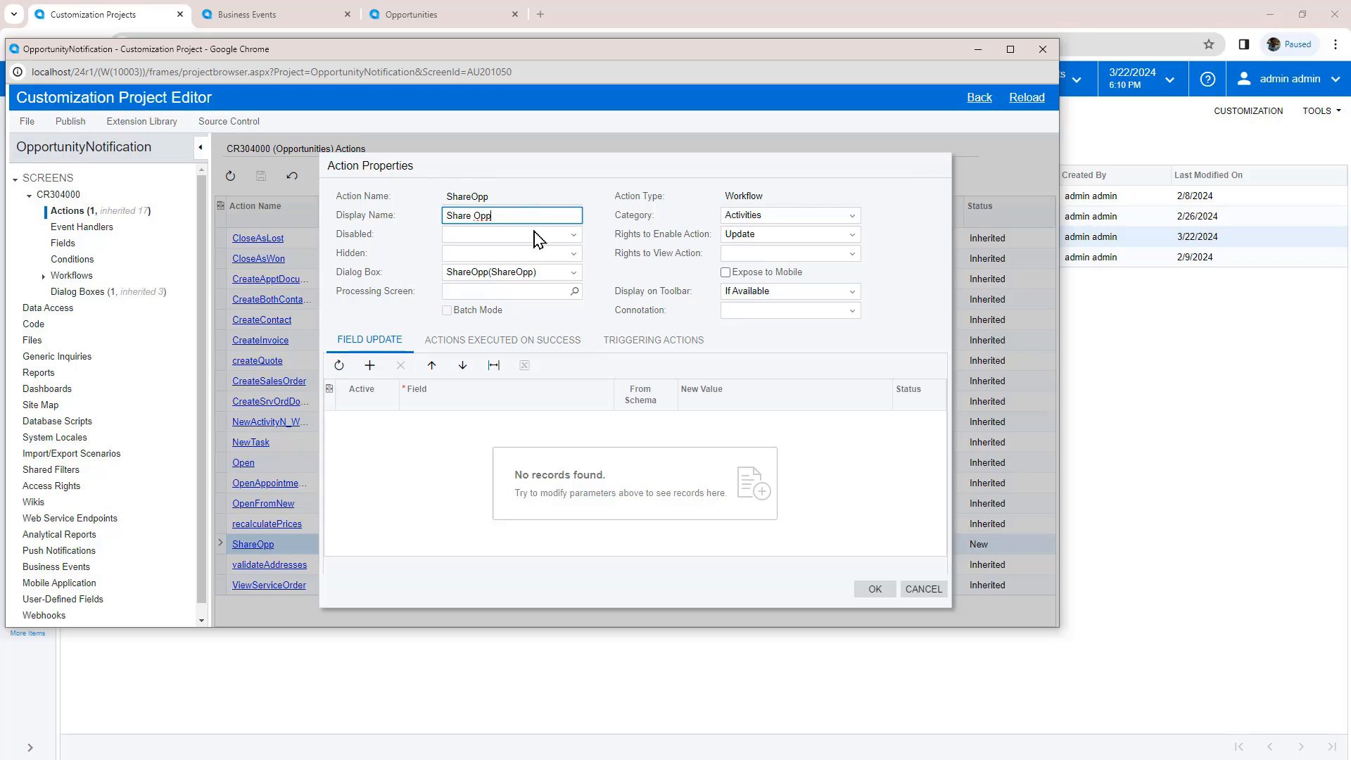
Step: Leave the ShareOpp action's dialog box unchanged, then close the action properties and customization project editor
left_click(541, 273)
left_click(574, 273)
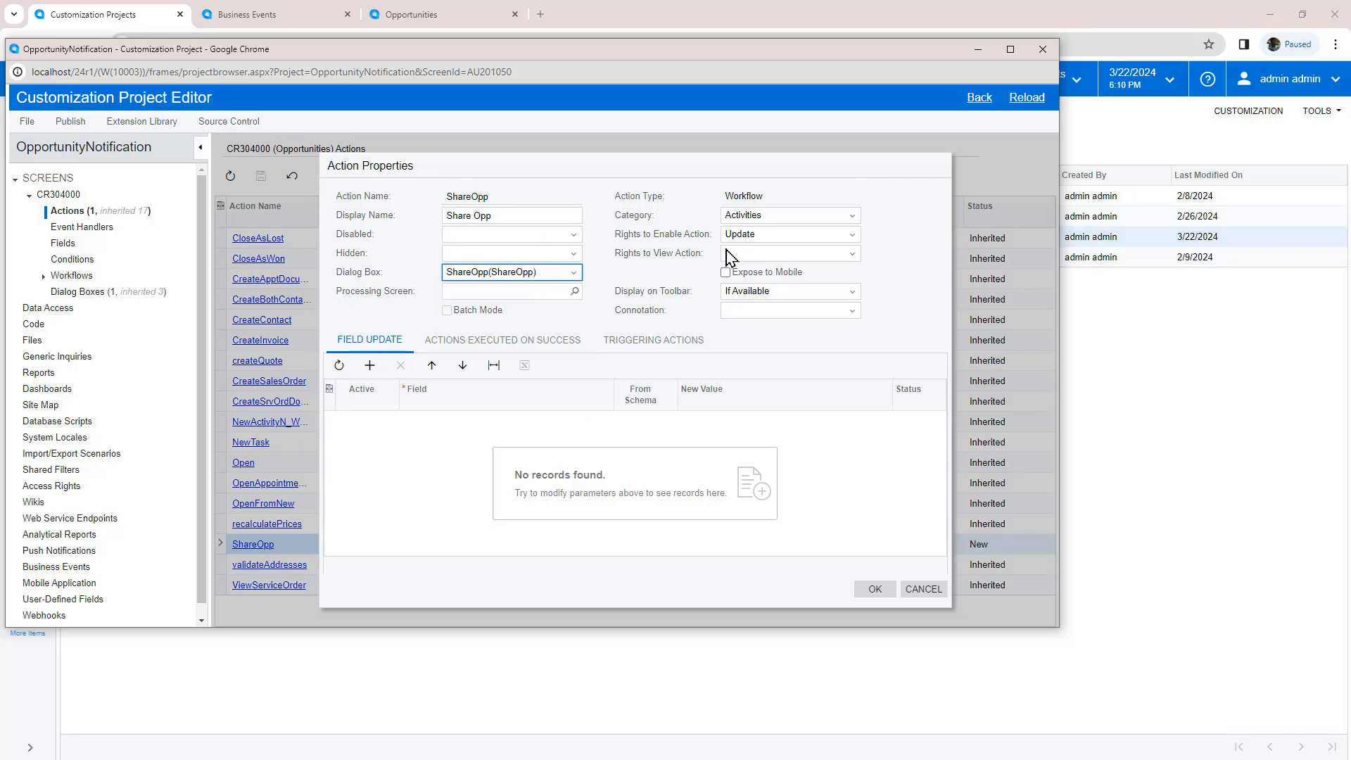
left_click(923, 589)
left_click(1043, 49)
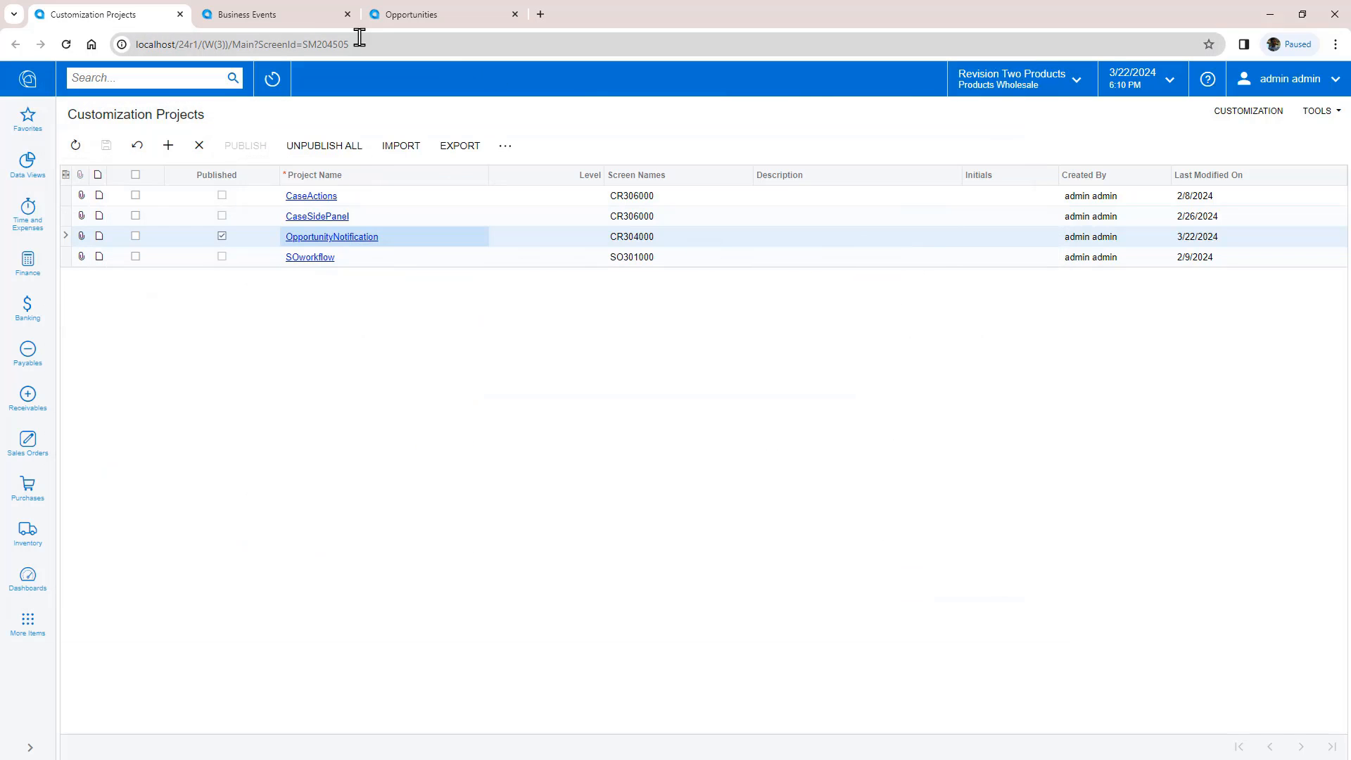
Step: On the ShareOpp business event, confirm Trigger by Action as the type and Share Opp as the action
left_click(240, 20)
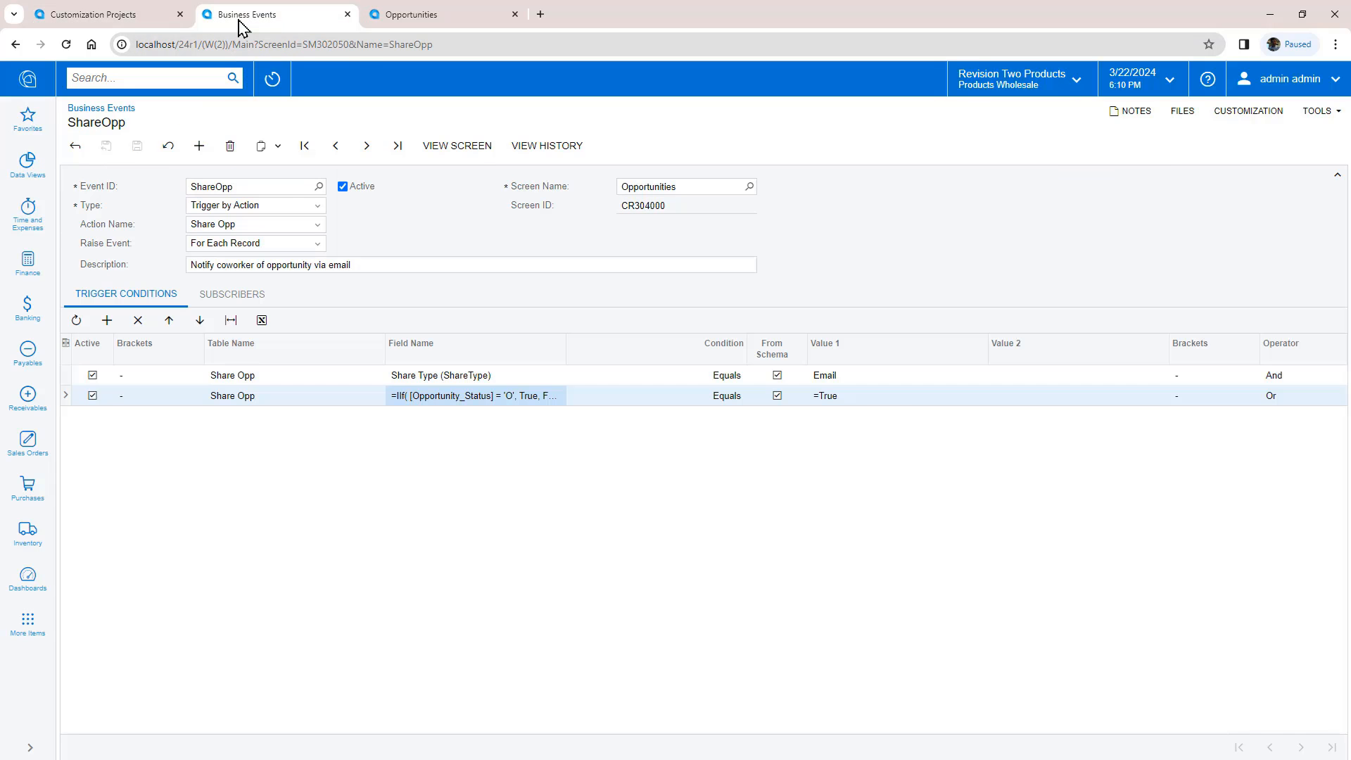
left_click(271, 207)
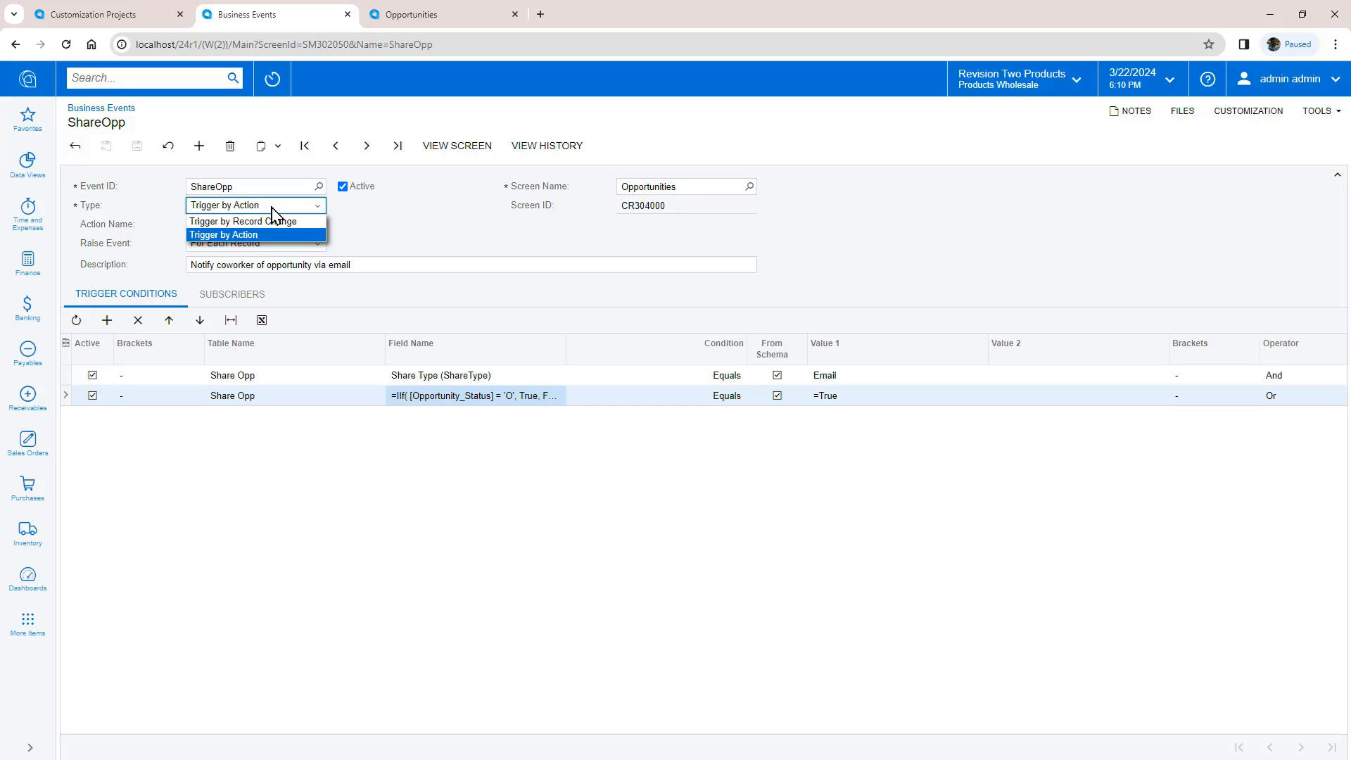
left_click(272, 207)
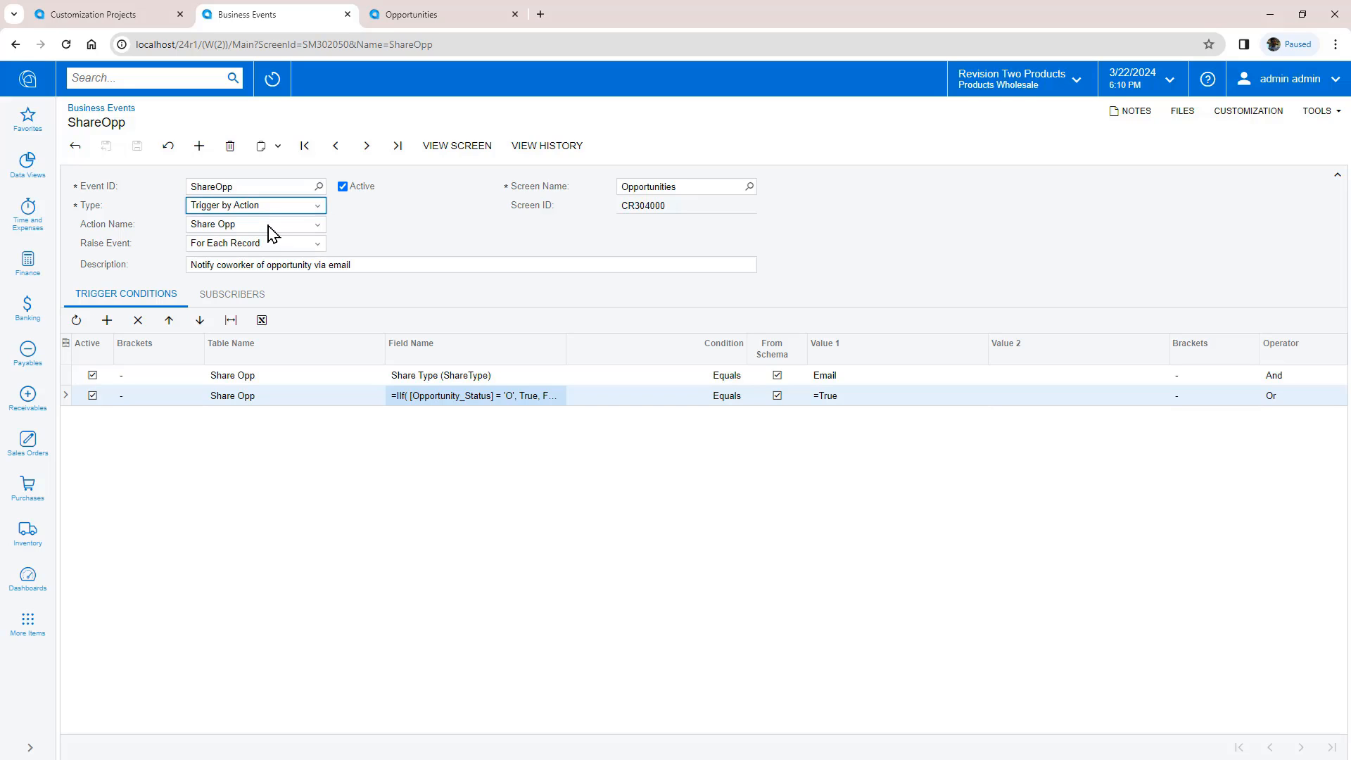
left_click(272, 225)
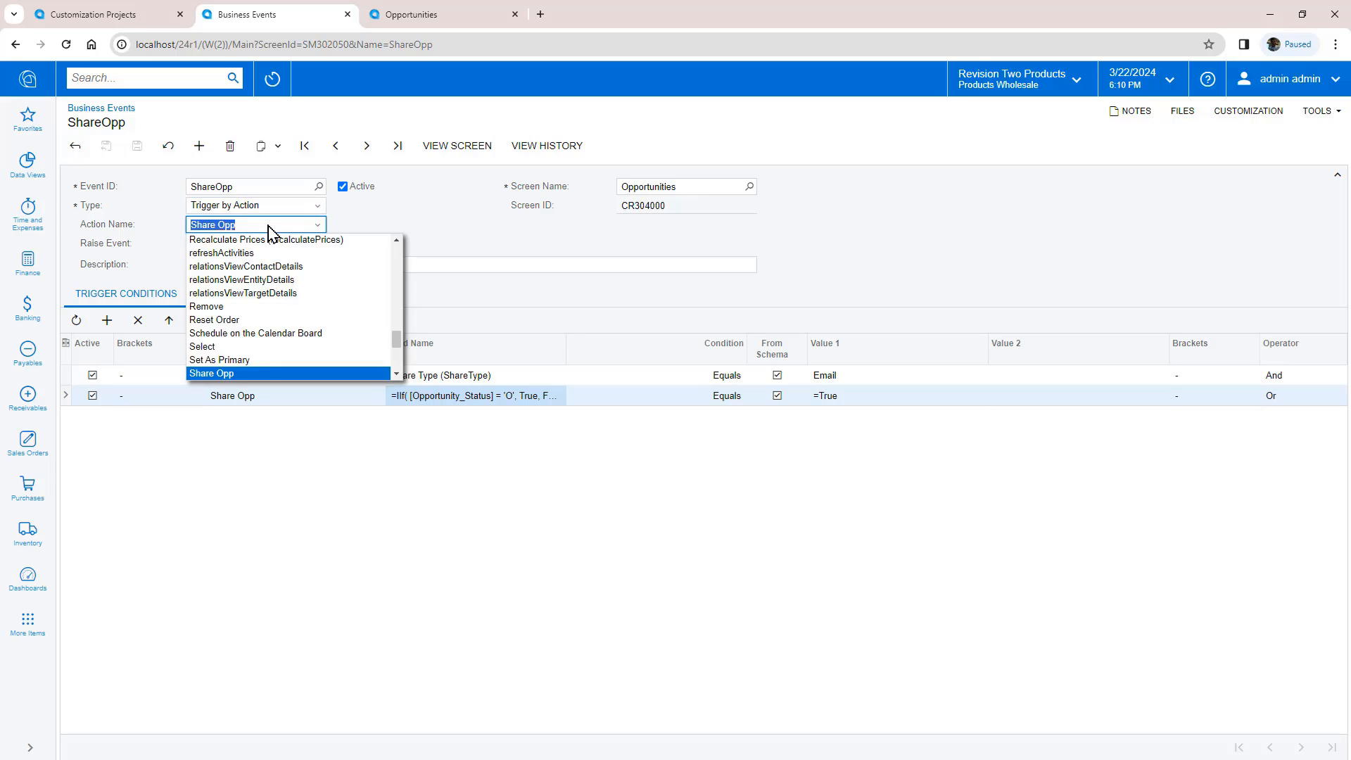
left_click(270, 226)
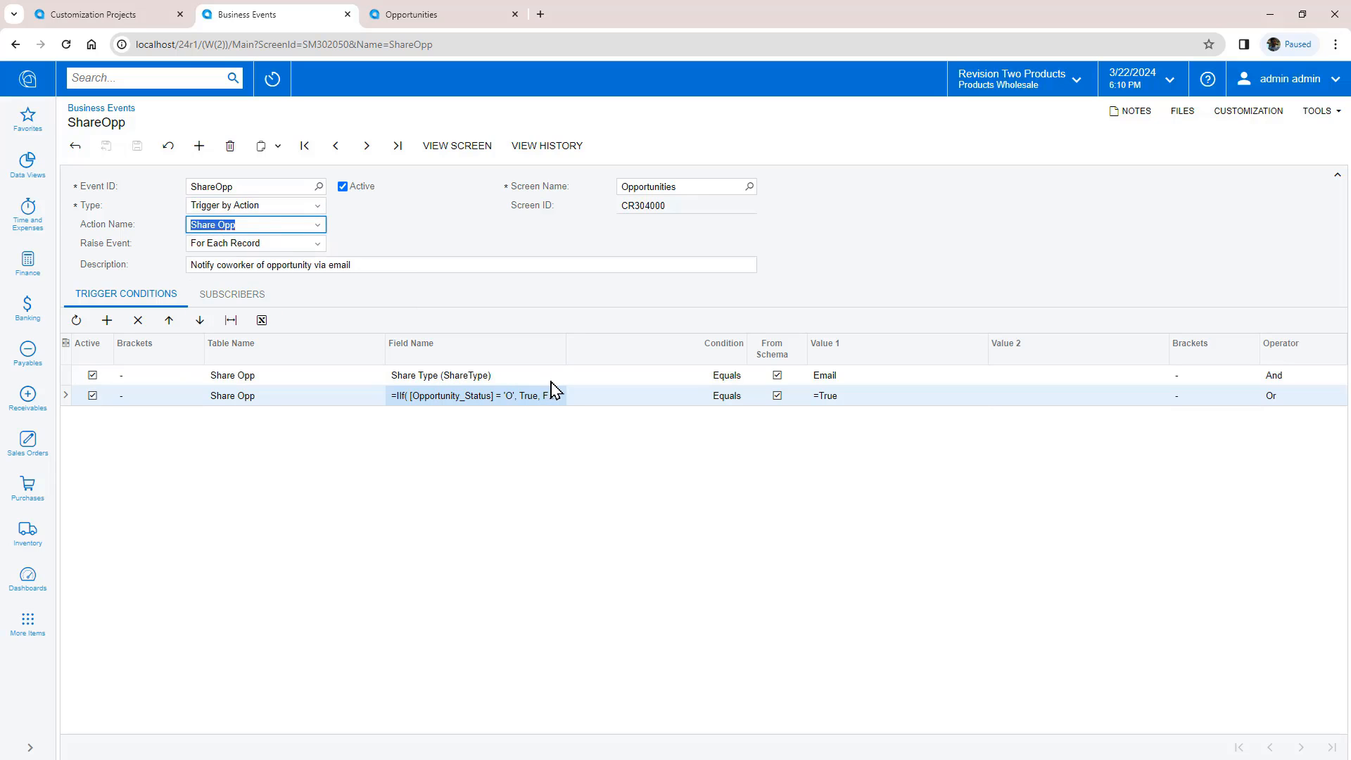
Step: Check the trigger conditions: Share Type equals Email, and the opportunity status formula, without changing them
left_click(888, 382)
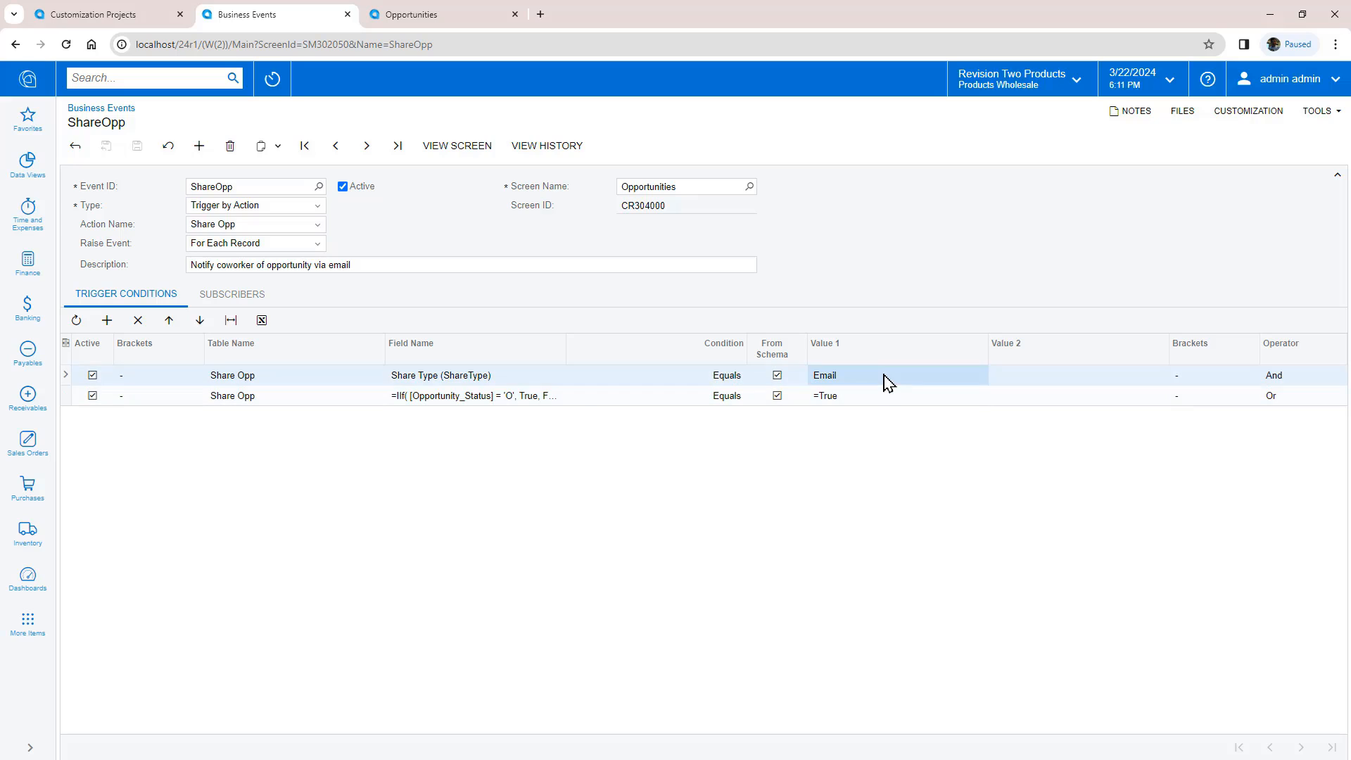
left_click(992, 378)
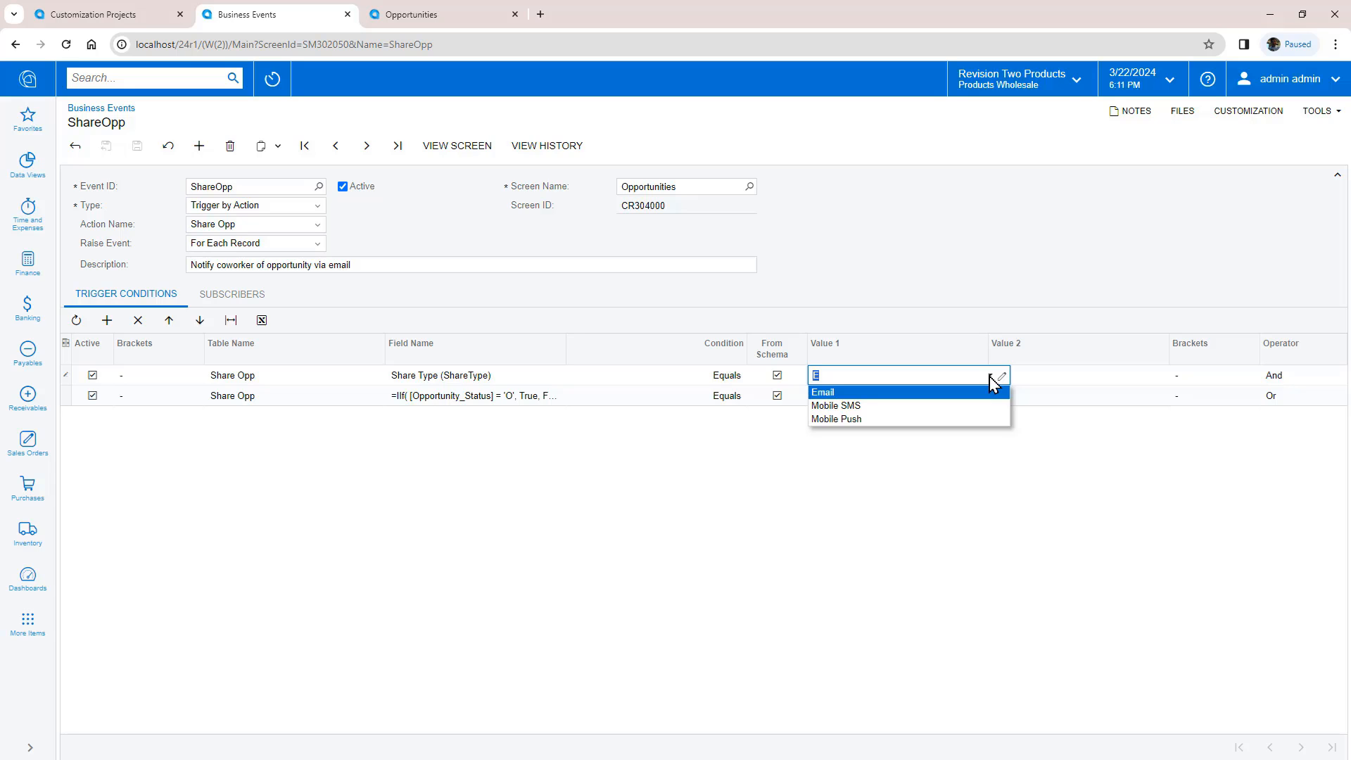
left_click(990, 379)
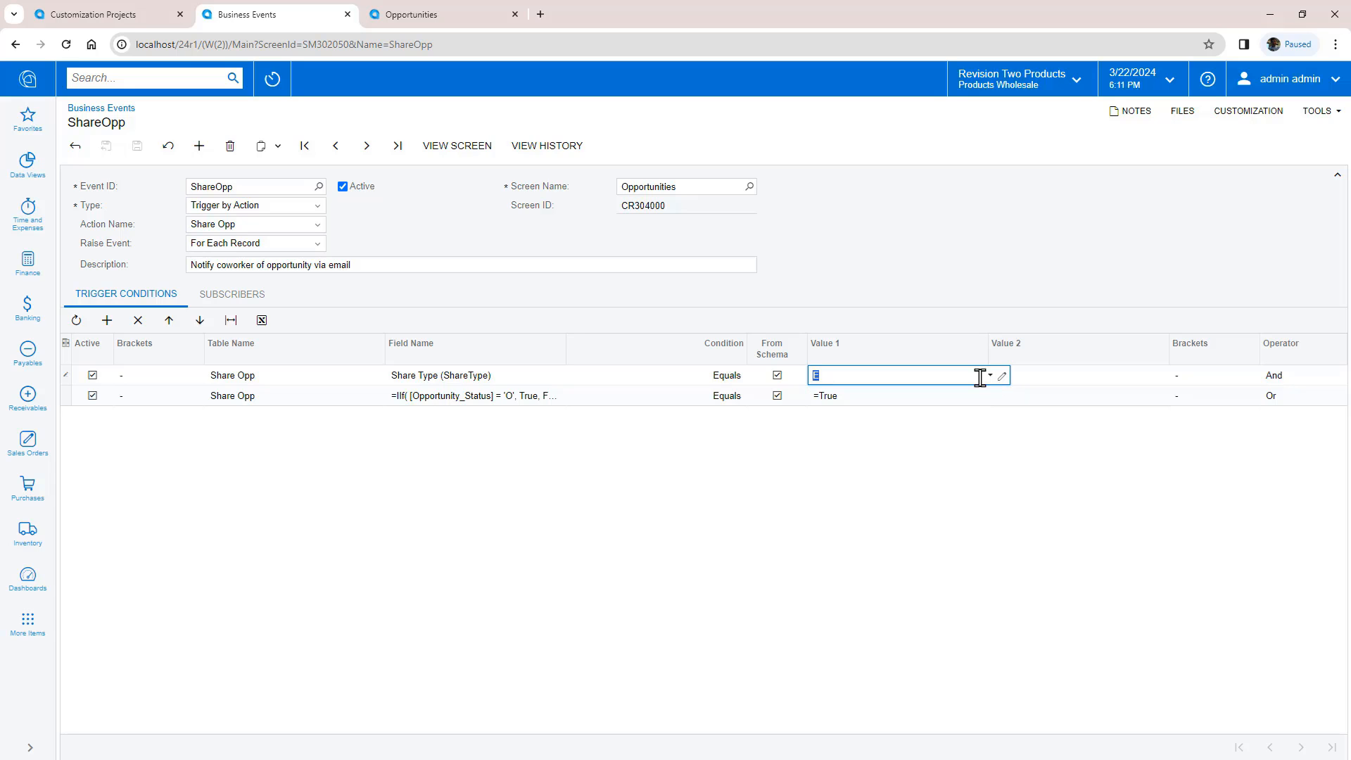
left_click(536, 396)
left_click(580, 395)
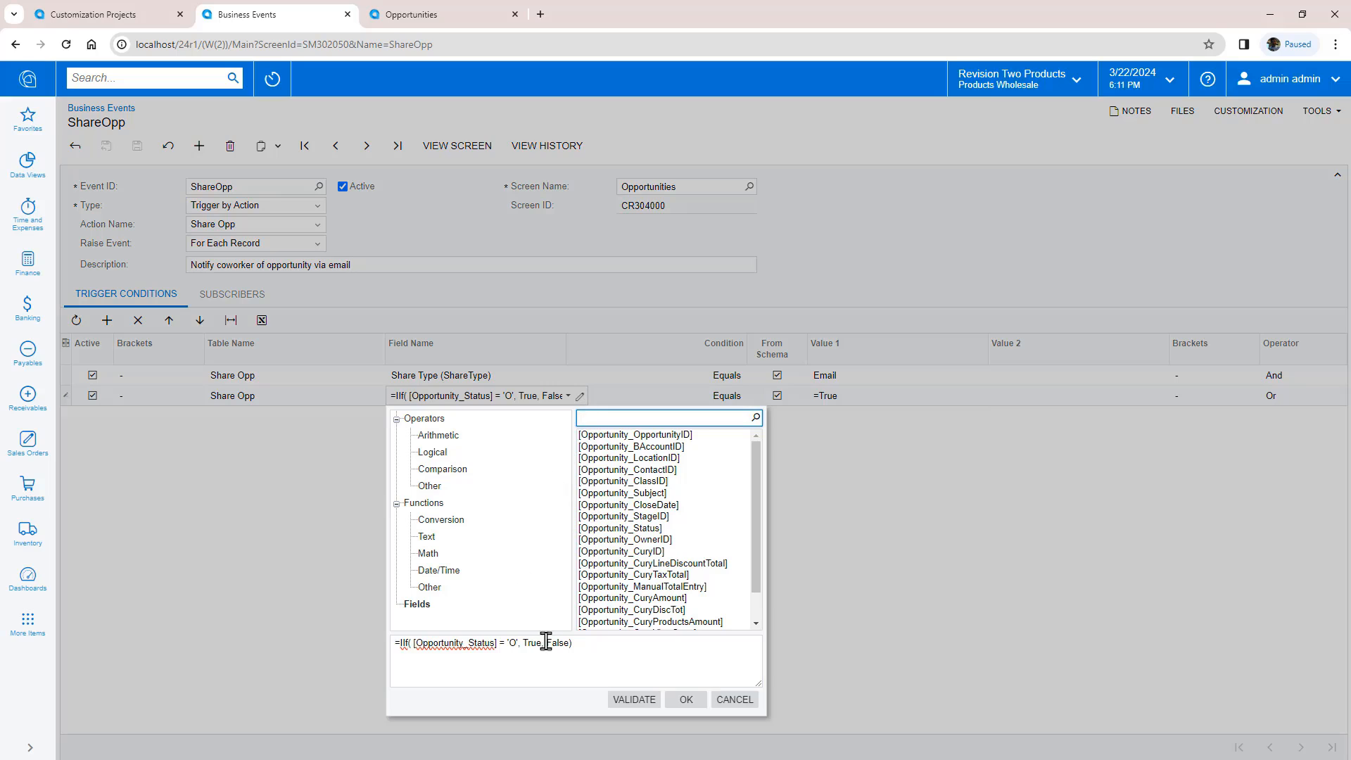
triple_click(564, 666)
left_click(607, 651)
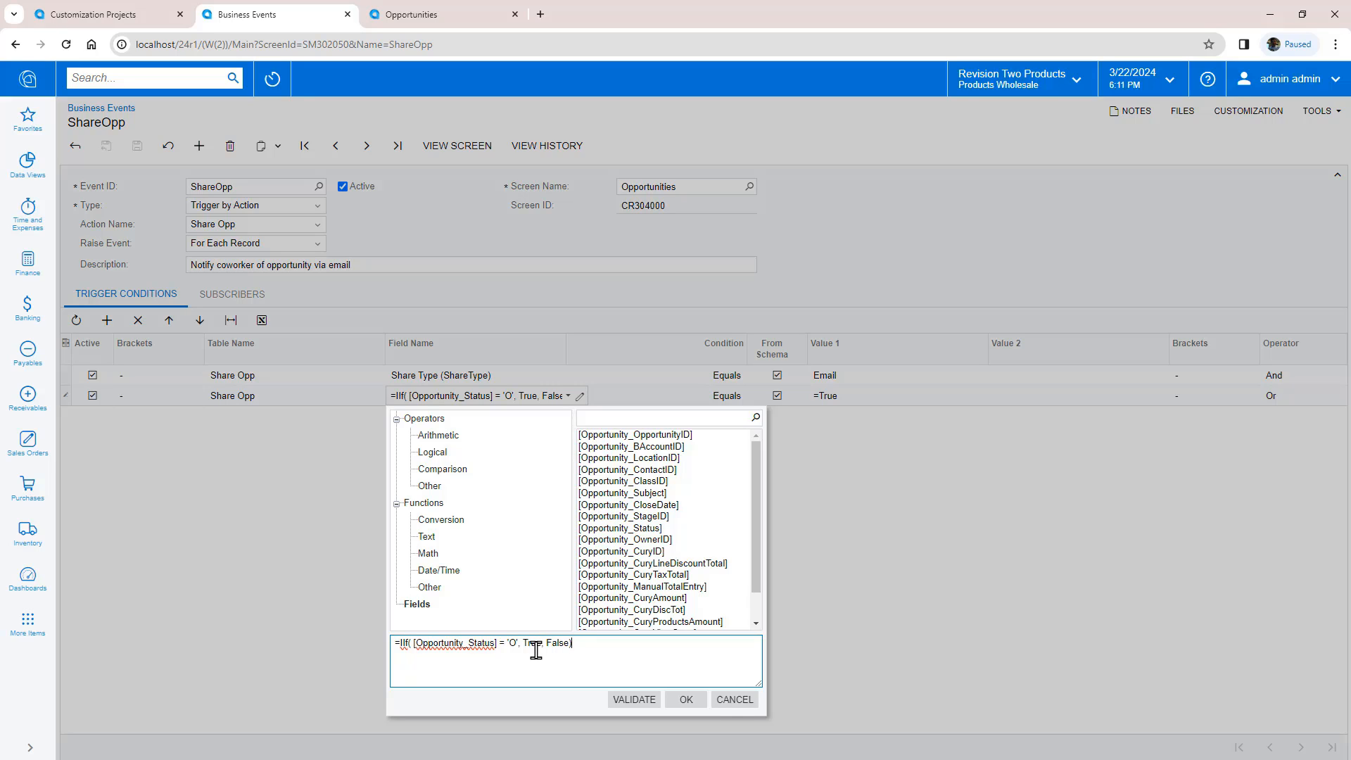
left_click(731, 699)
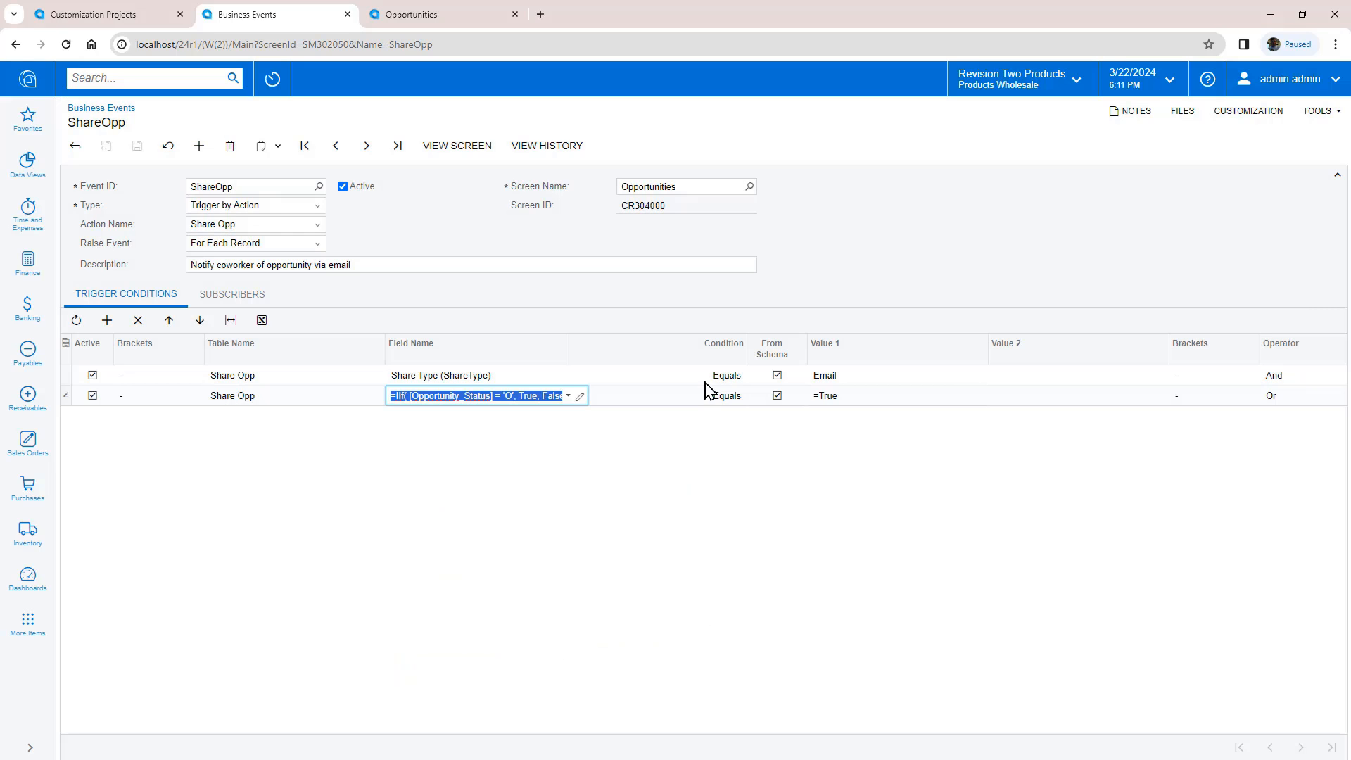
Step: Open the Share Opportunity via Email subscriber template, browse its SHARE OPP data fields, then go to OP000399
left_click(211, 297)
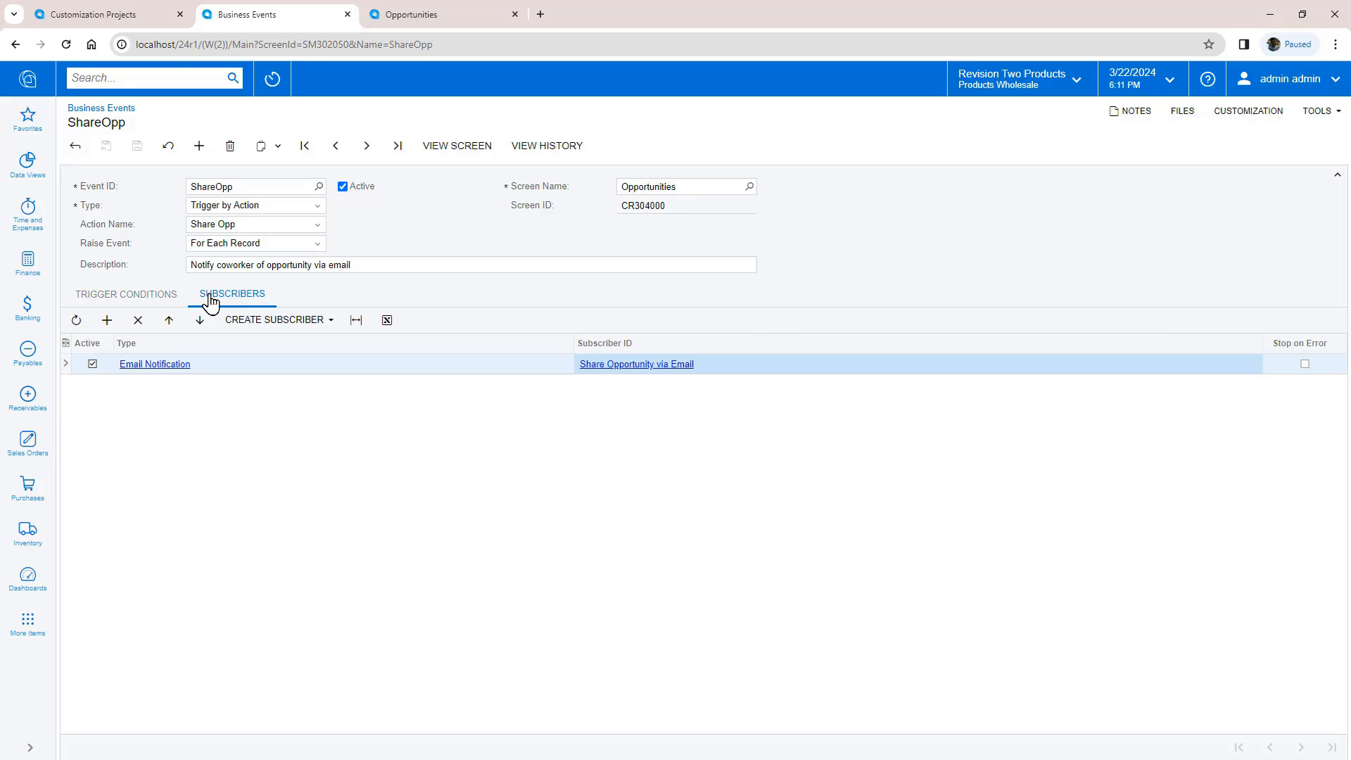
left_click(604, 365)
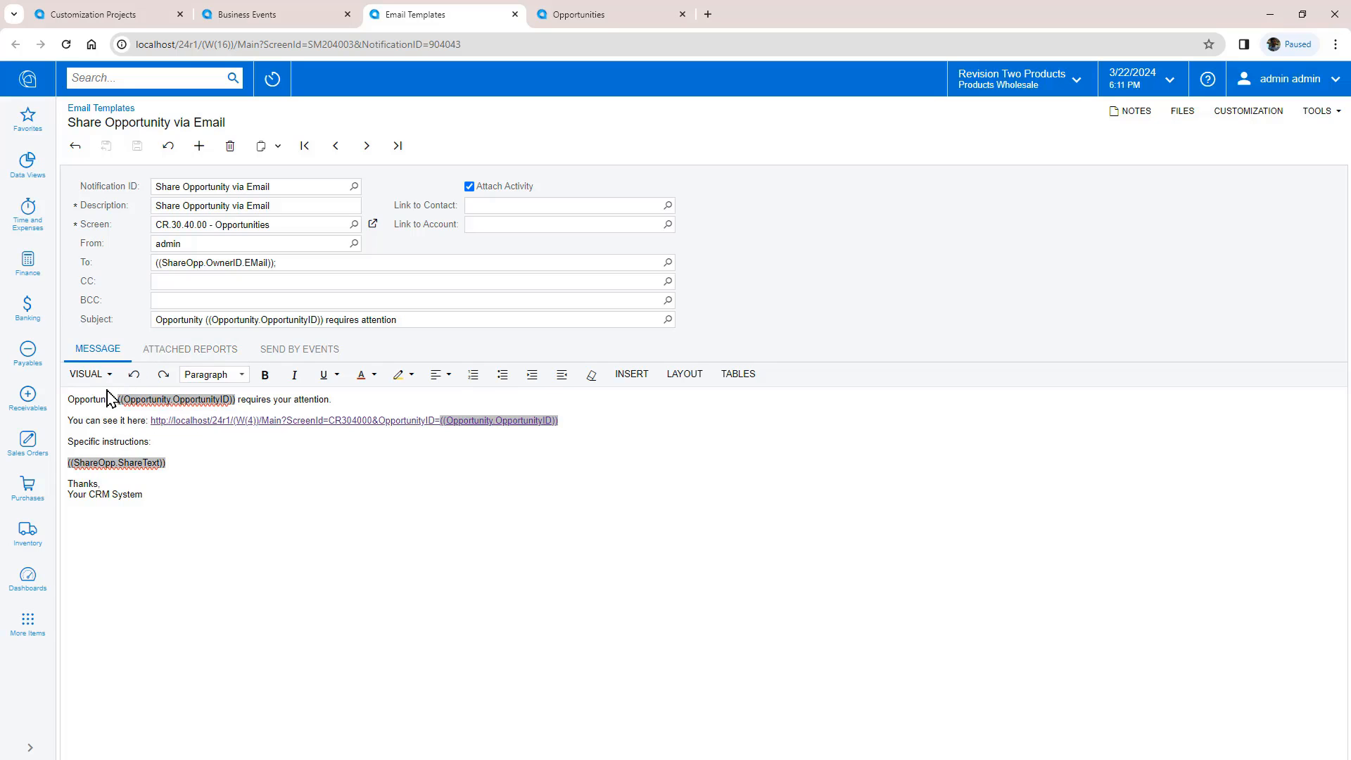
left_click(631, 373)
left_click(639, 405)
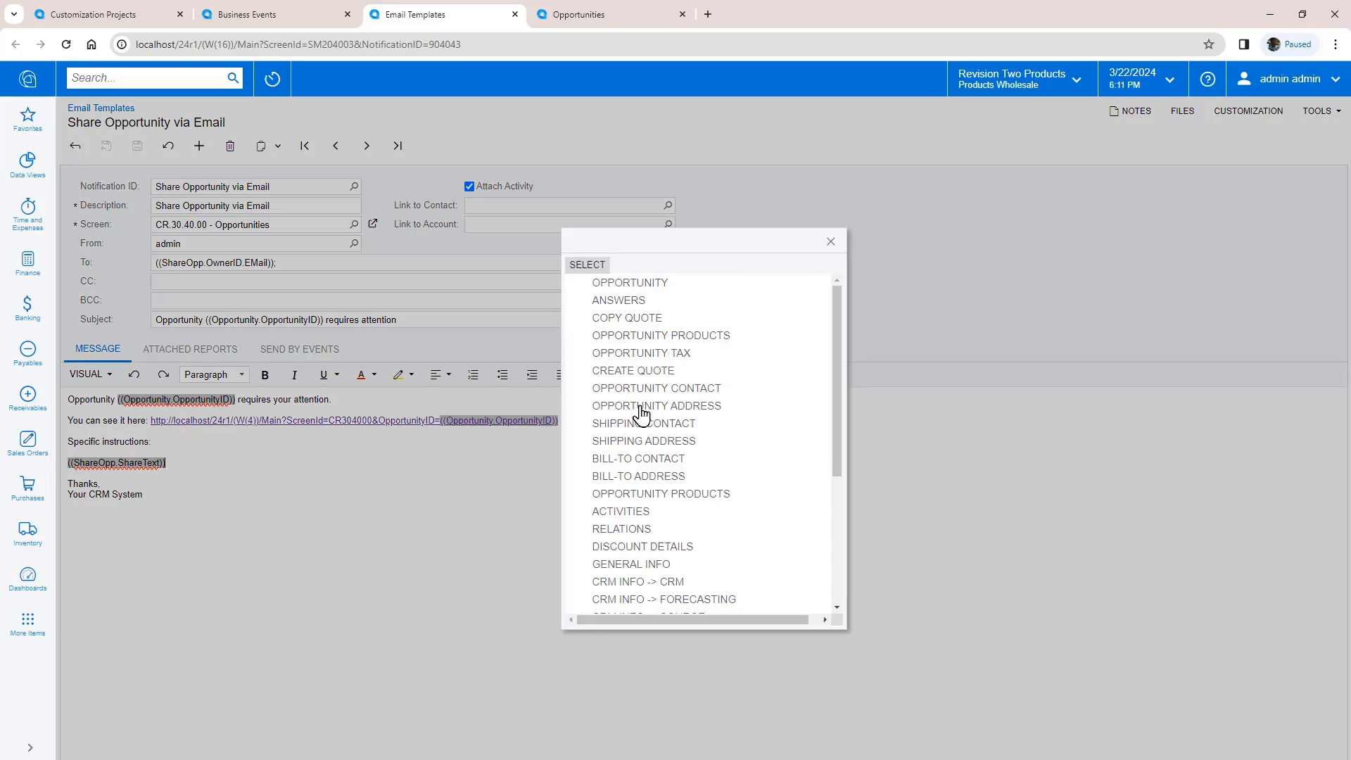
left_click_drag(850, 422, 850, 588)
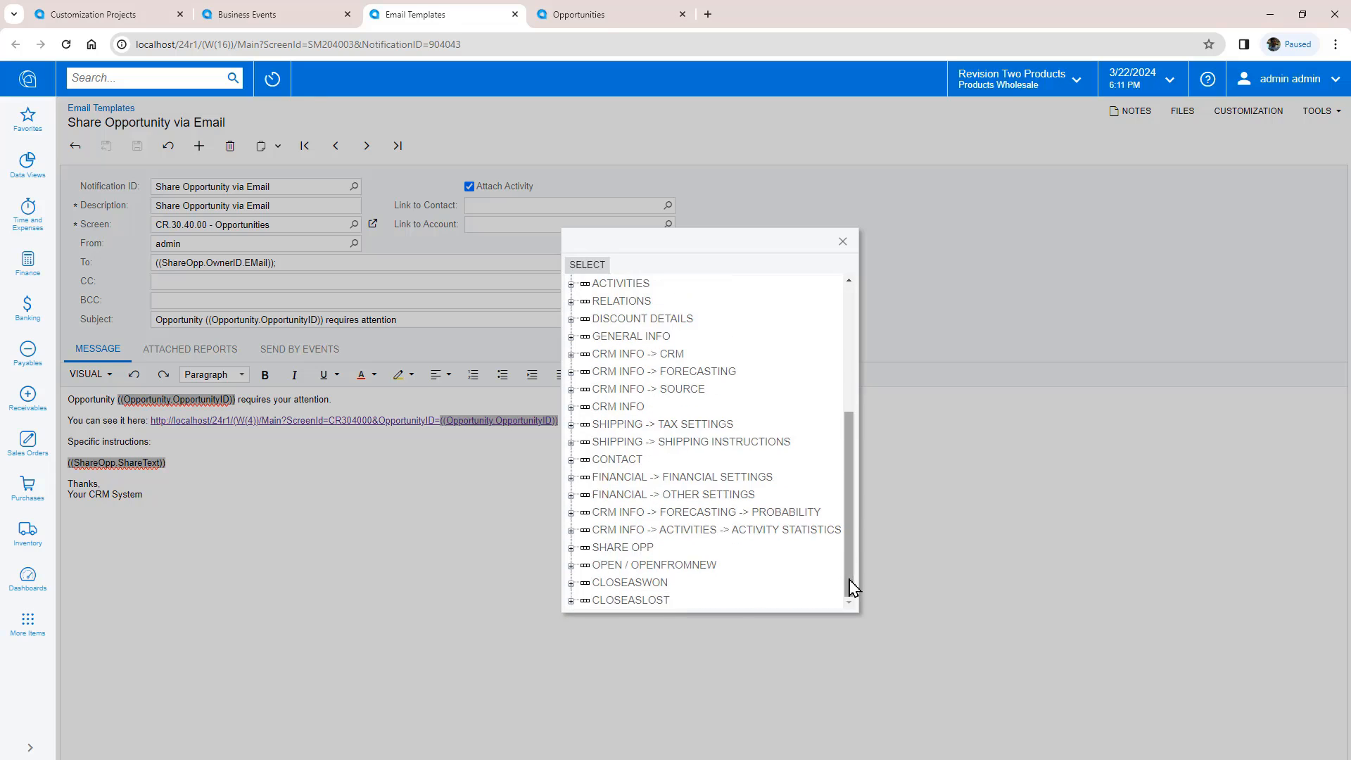
left_click(571, 548)
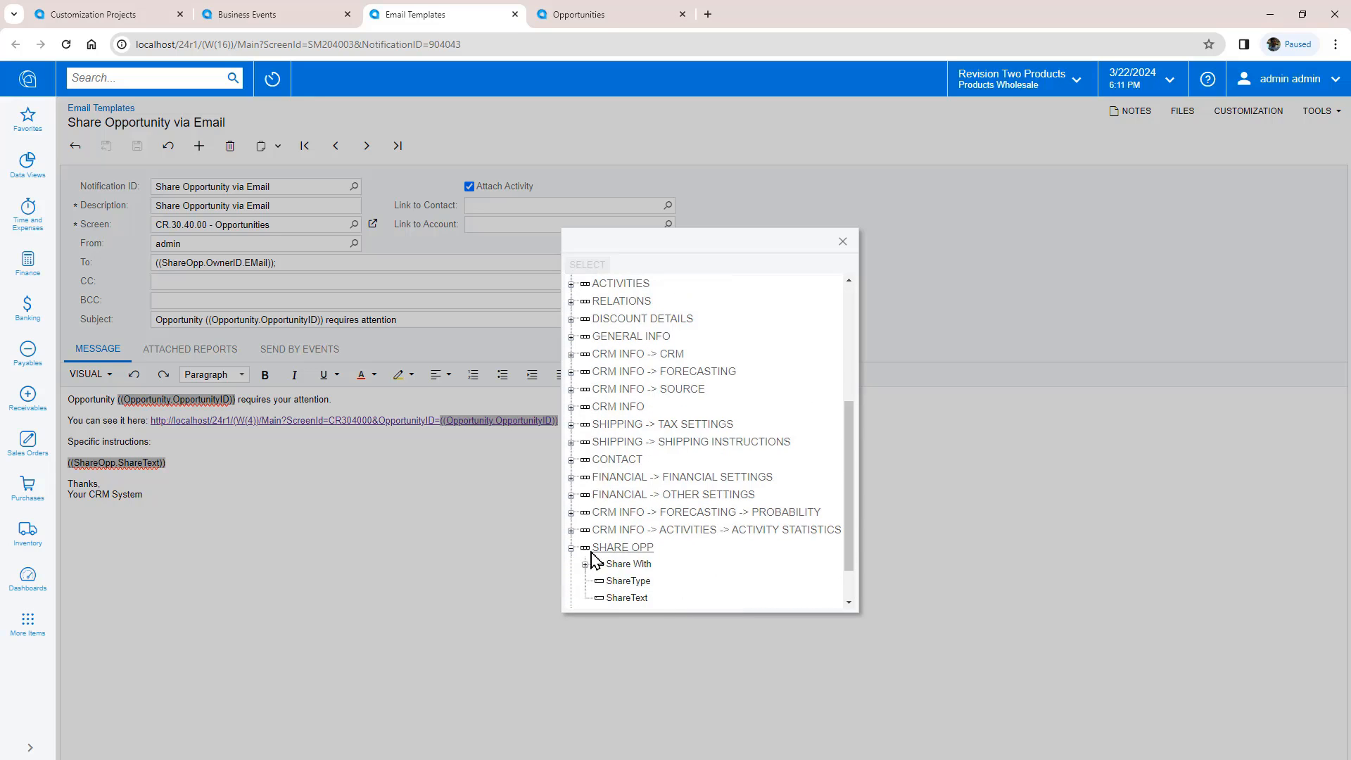
left_click(842, 242)
left_click(593, 14)
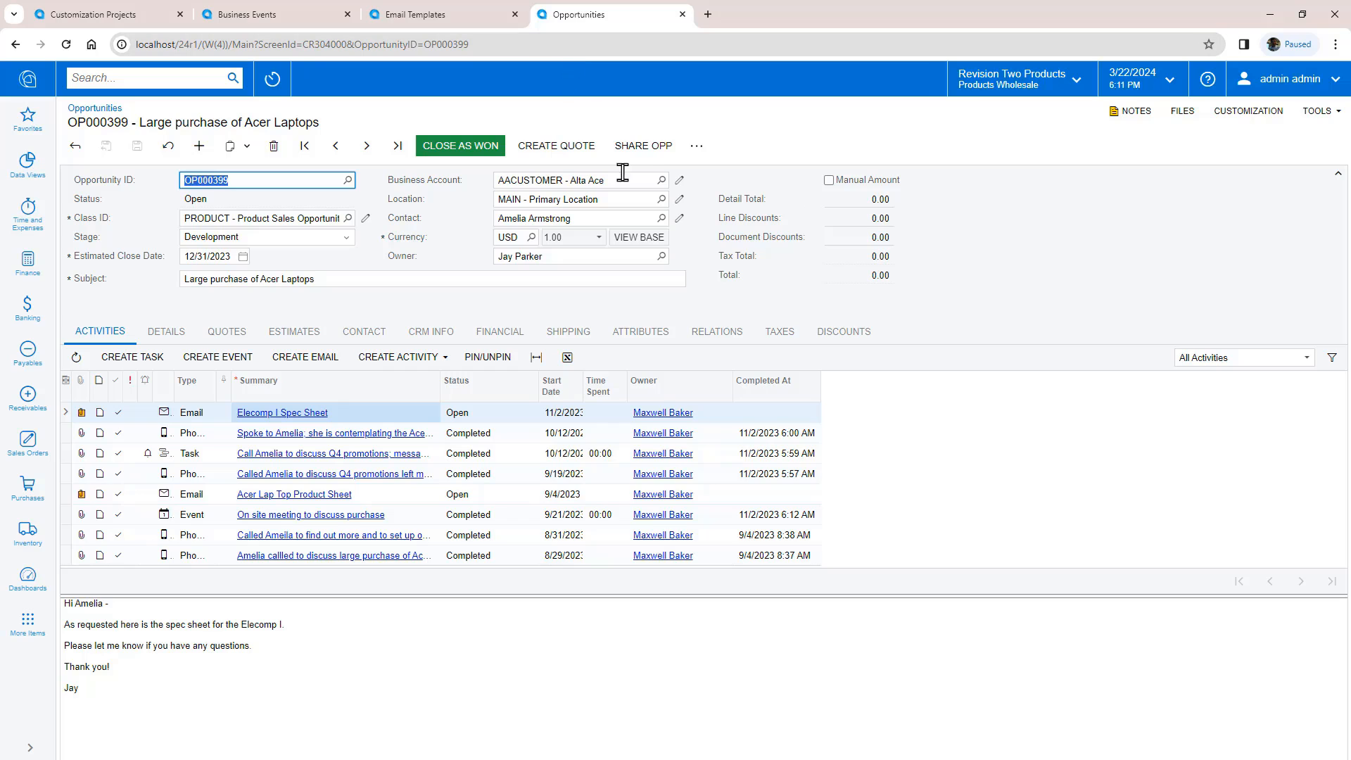
Step: Share OP000399 with a coworker with instructions 'Some more instructions here' and check the logged email
left_click(643, 146)
left_click(814, 332)
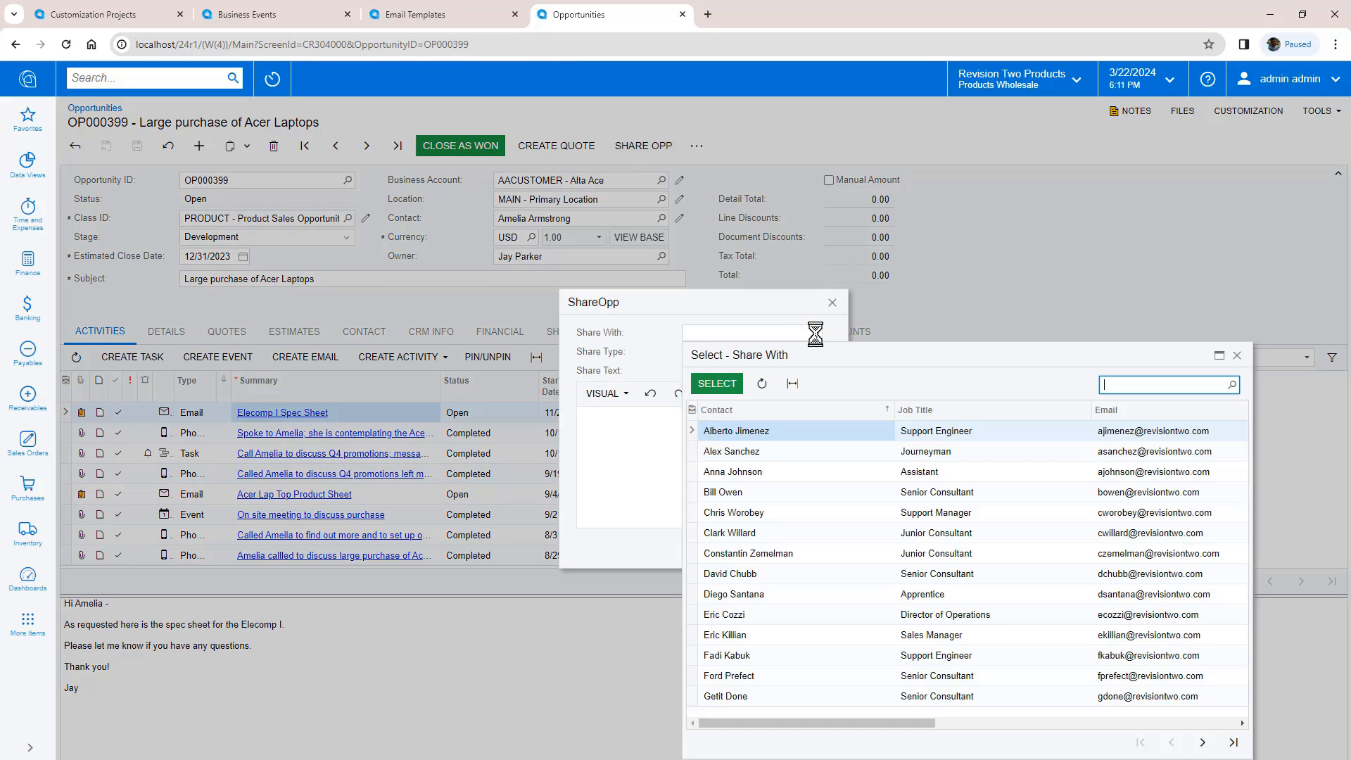
double_click(756, 433)
left_click(729, 419)
type("Some more instructions here")
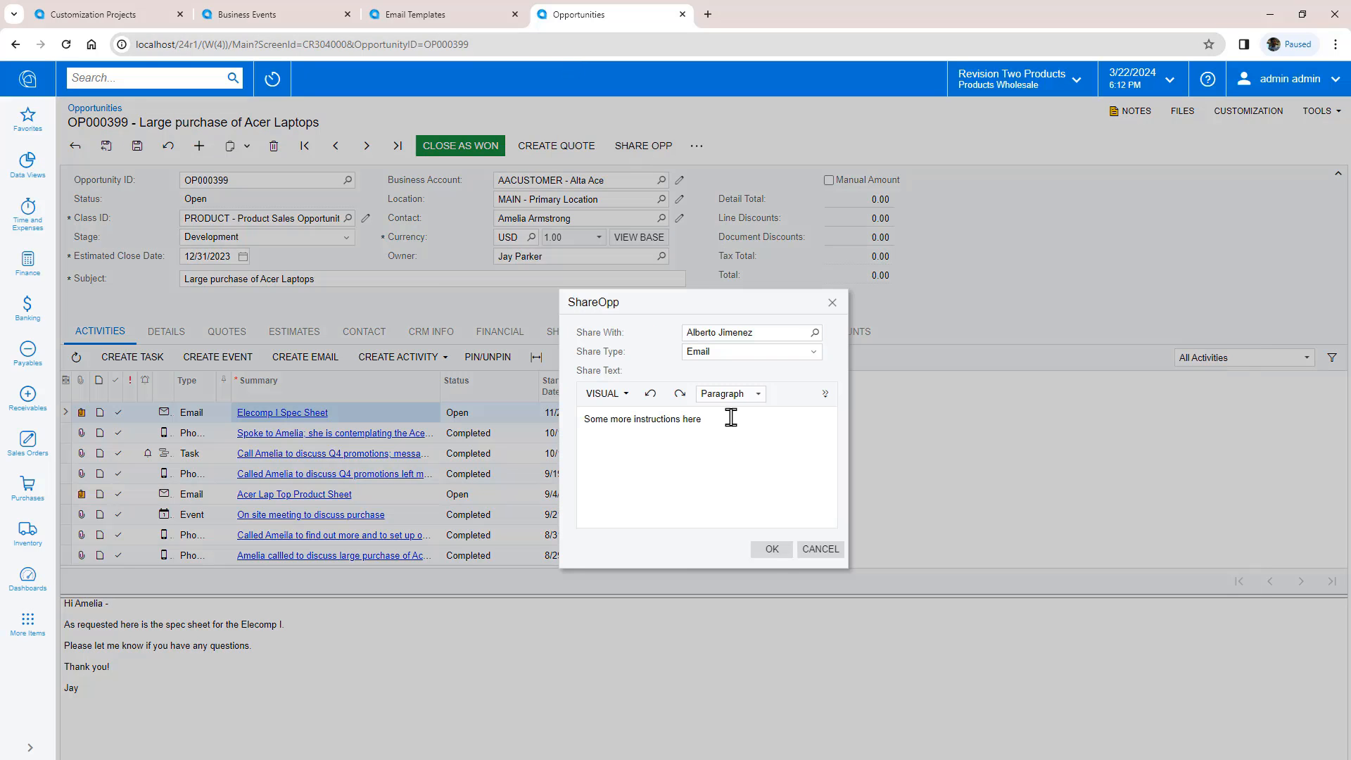
left_click(773, 549)
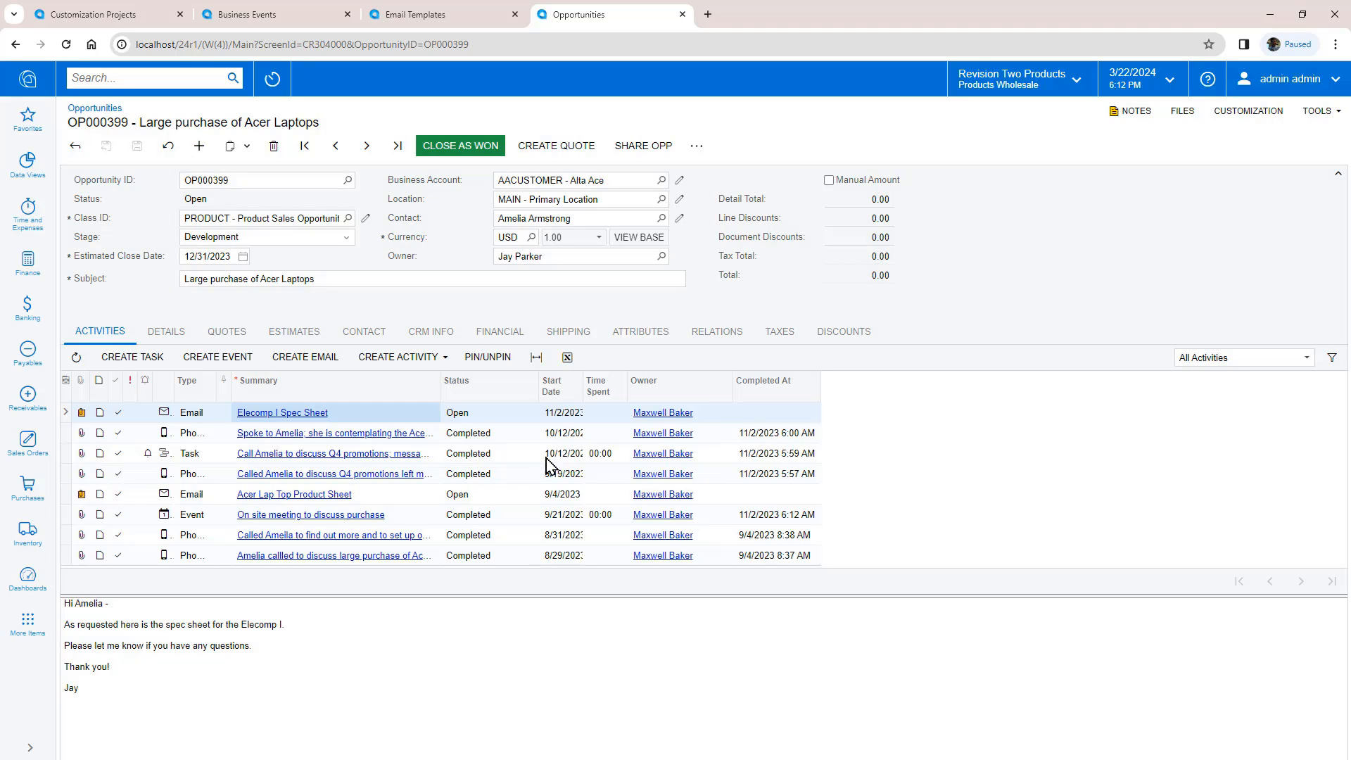
left_click(78, 357)
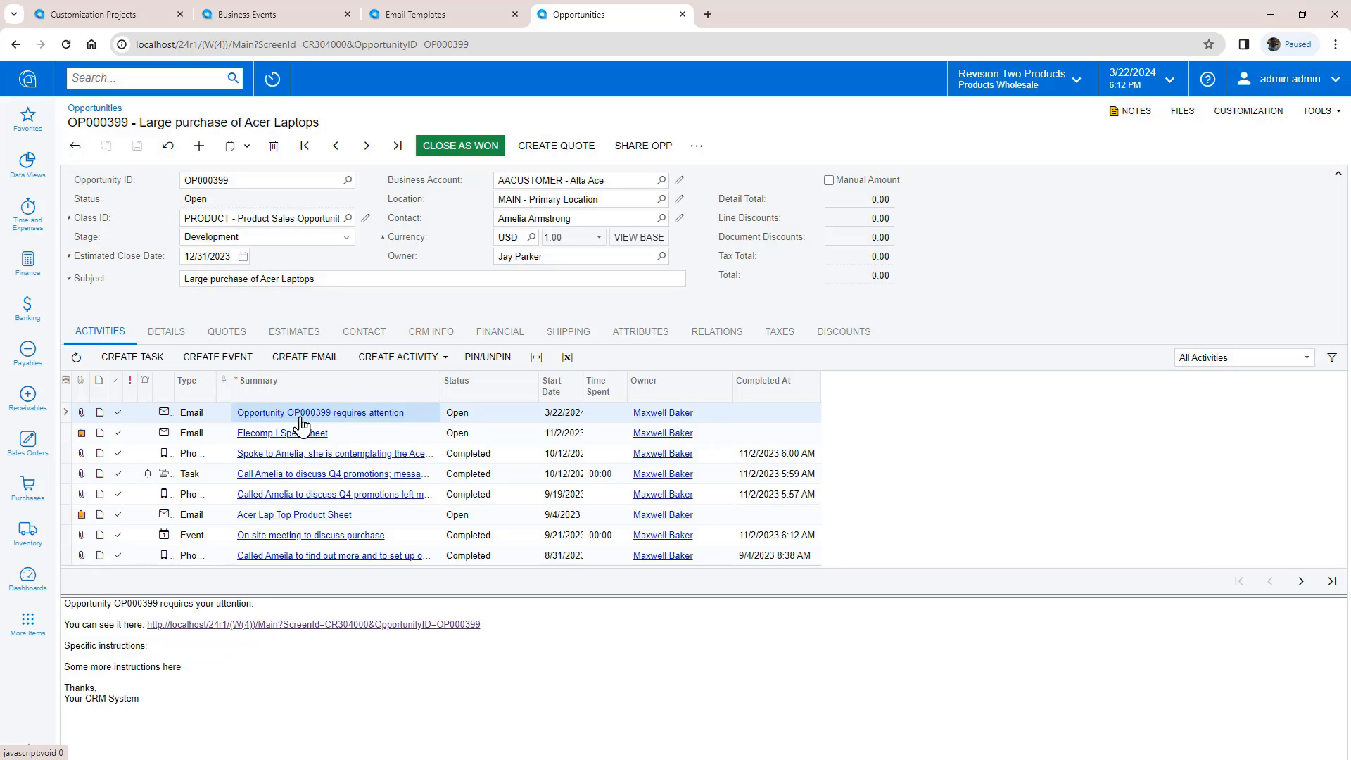
left_click_drag(75, 667, 228, 676)
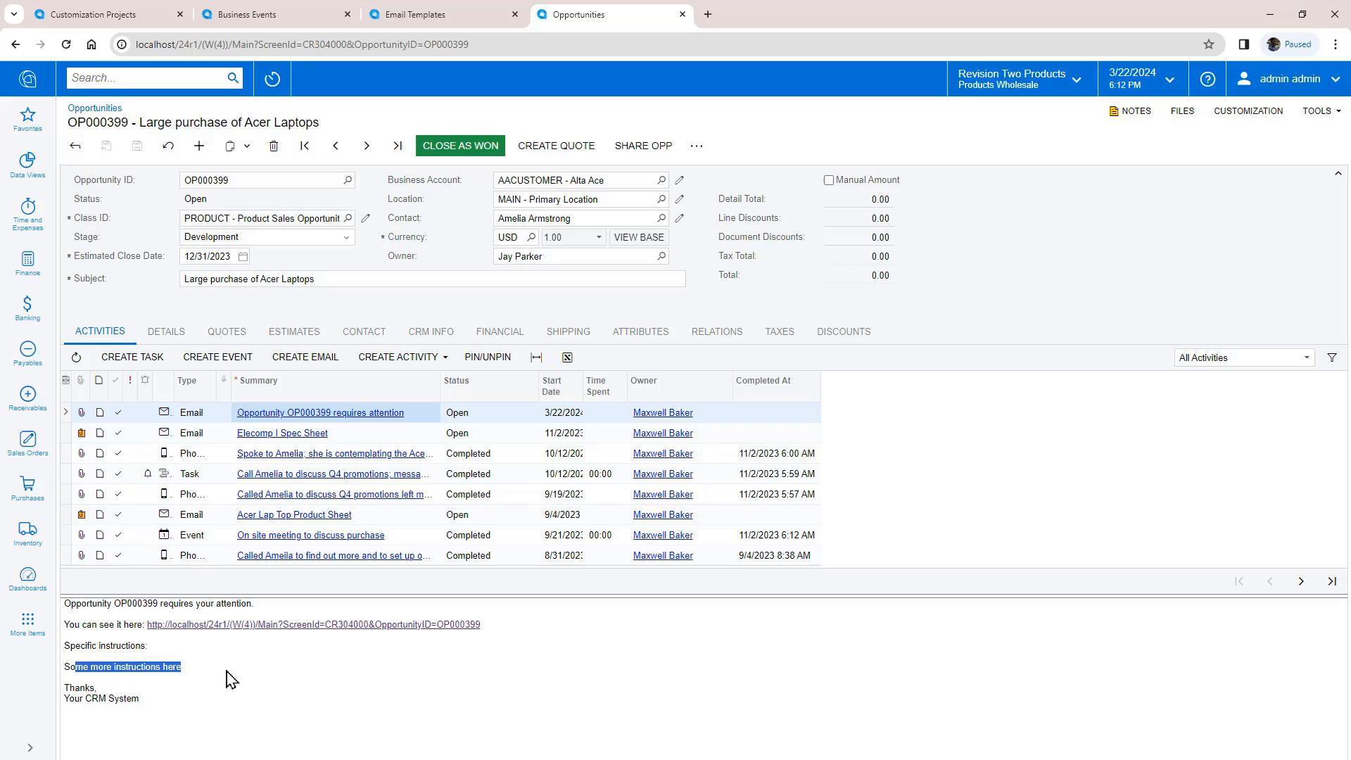
Step: Share the previous, won opportunity OP000398 with a coworker and check whether an email activity appears
left_click(335, 145)
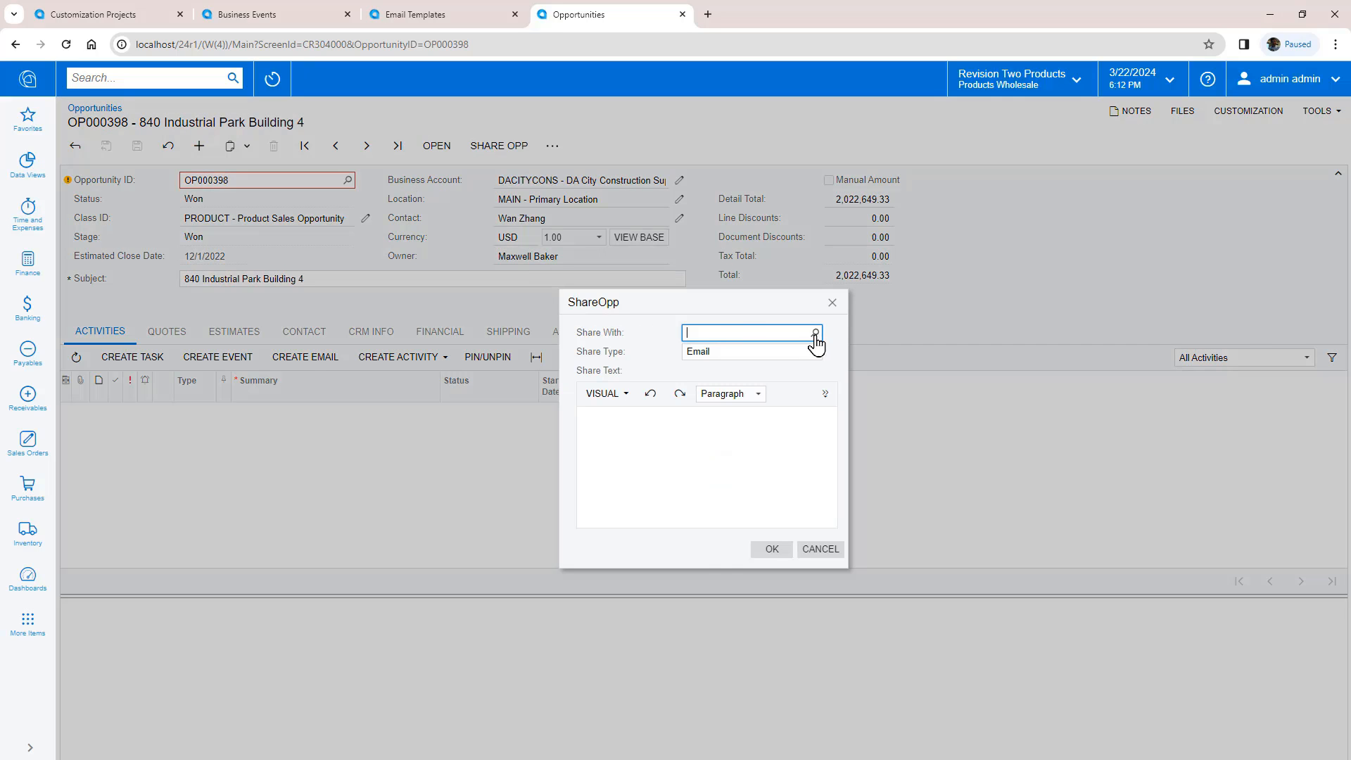
left_click(814, 332)
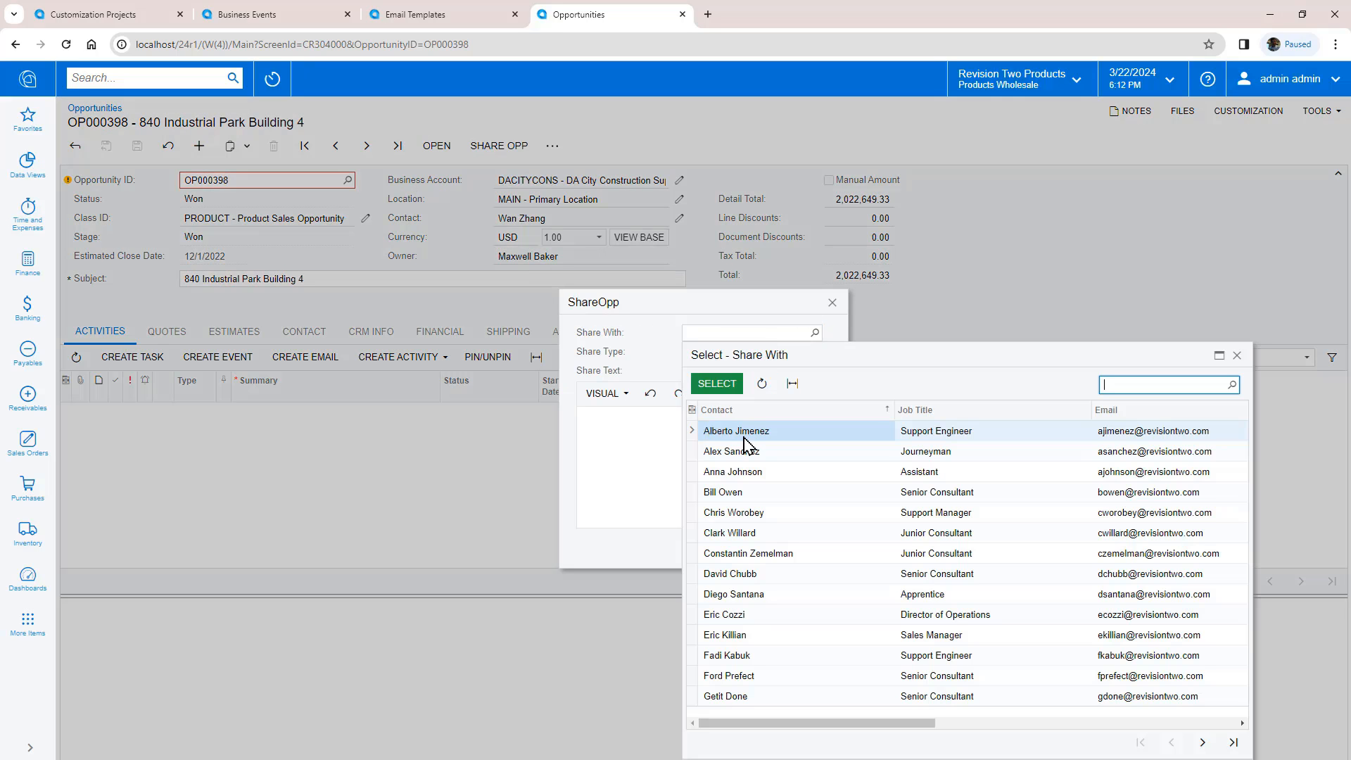
double_click(740, 437)
left_click(772, 549)
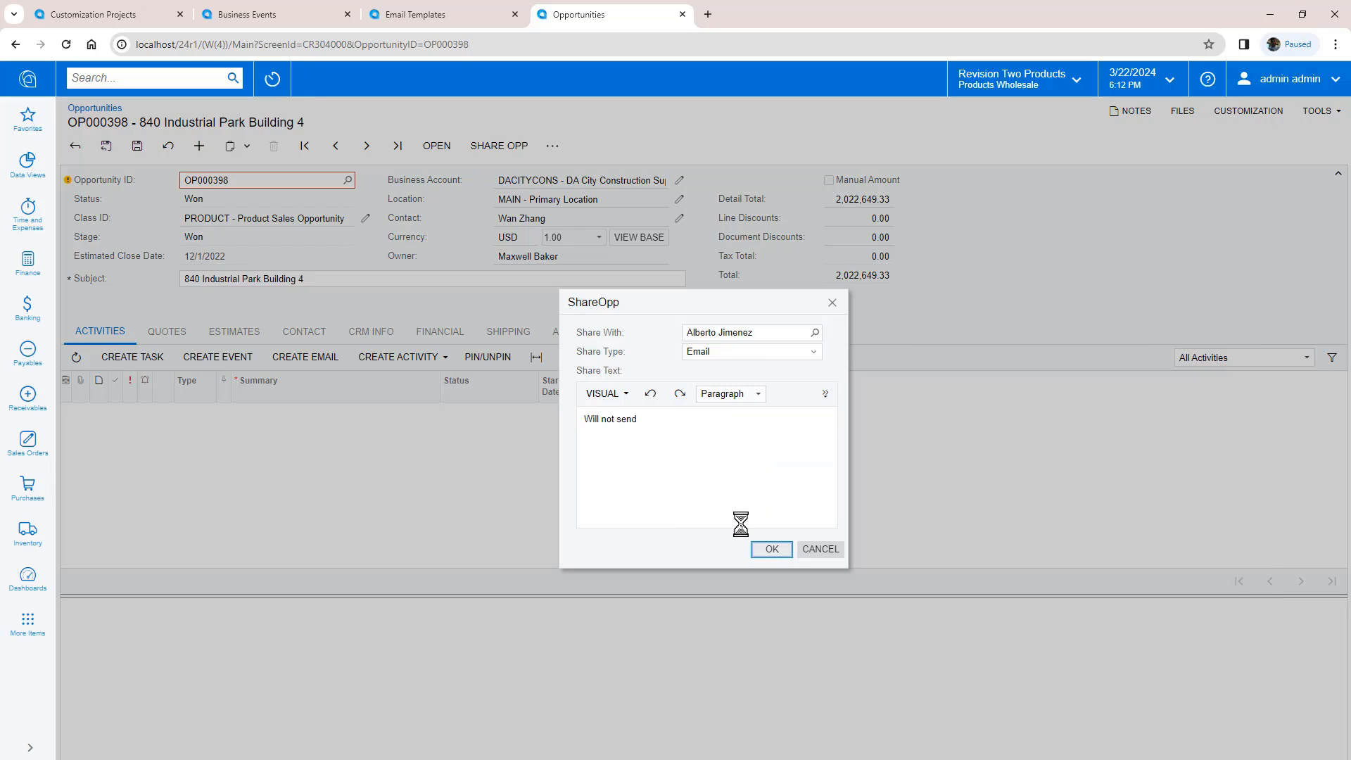
left_click(75, 360)
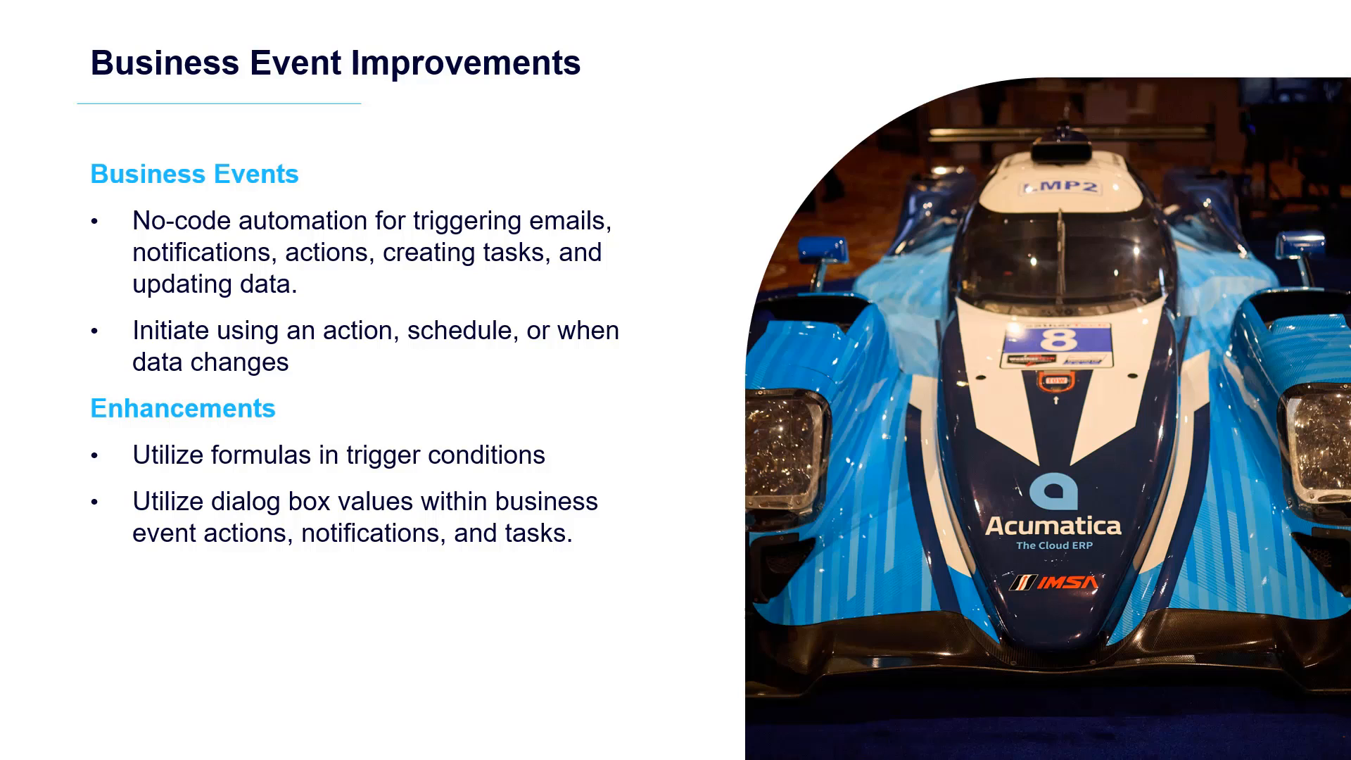
Step: Advance to the Flexible Task Association slide, revealing the child task, New Task and Task form builds
key("Right")
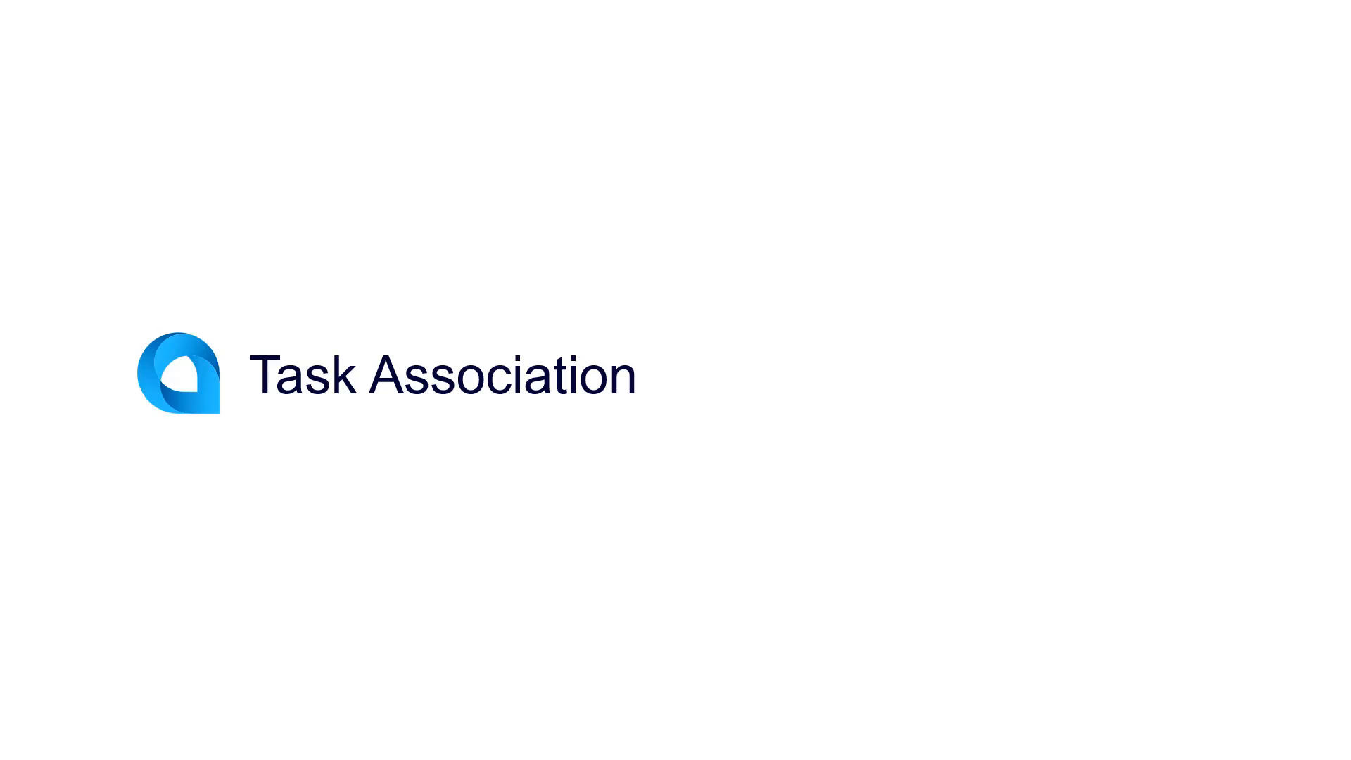
key("Right")
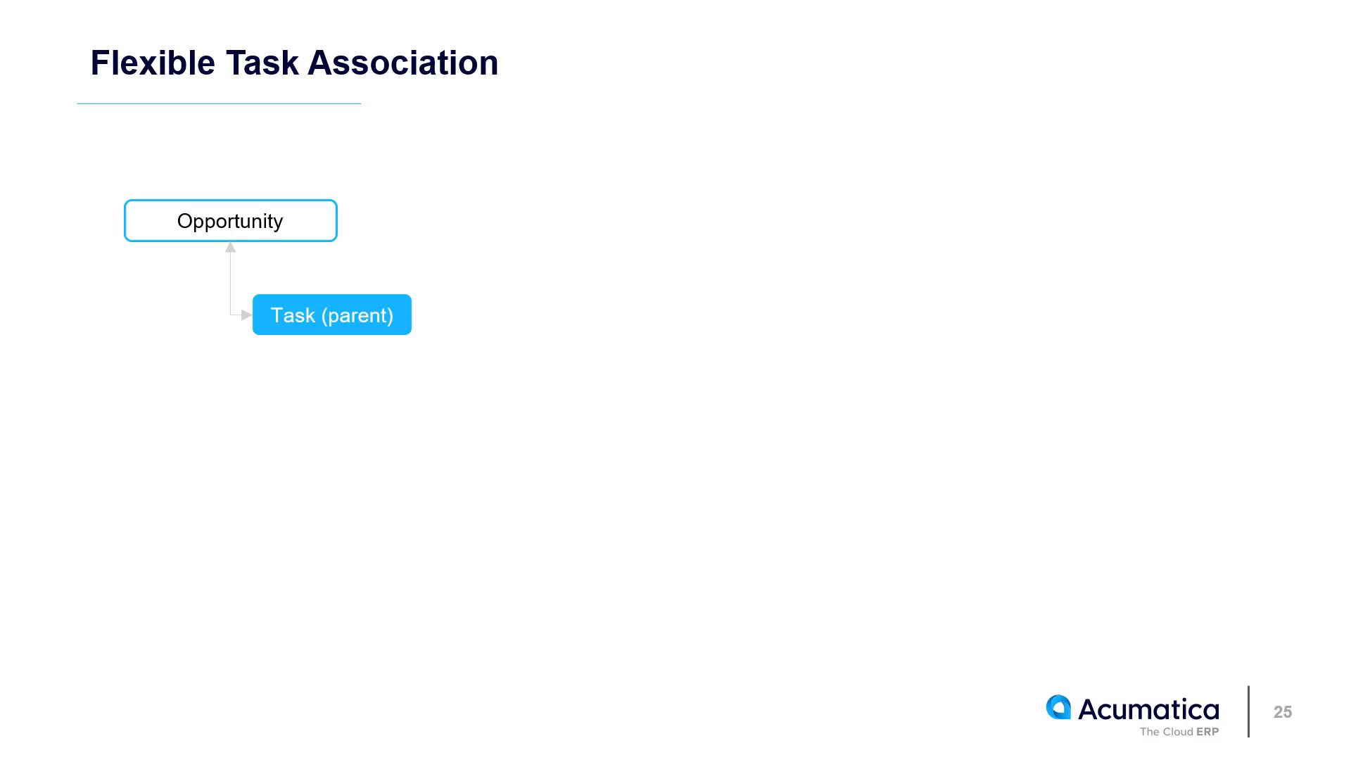
key("Right")
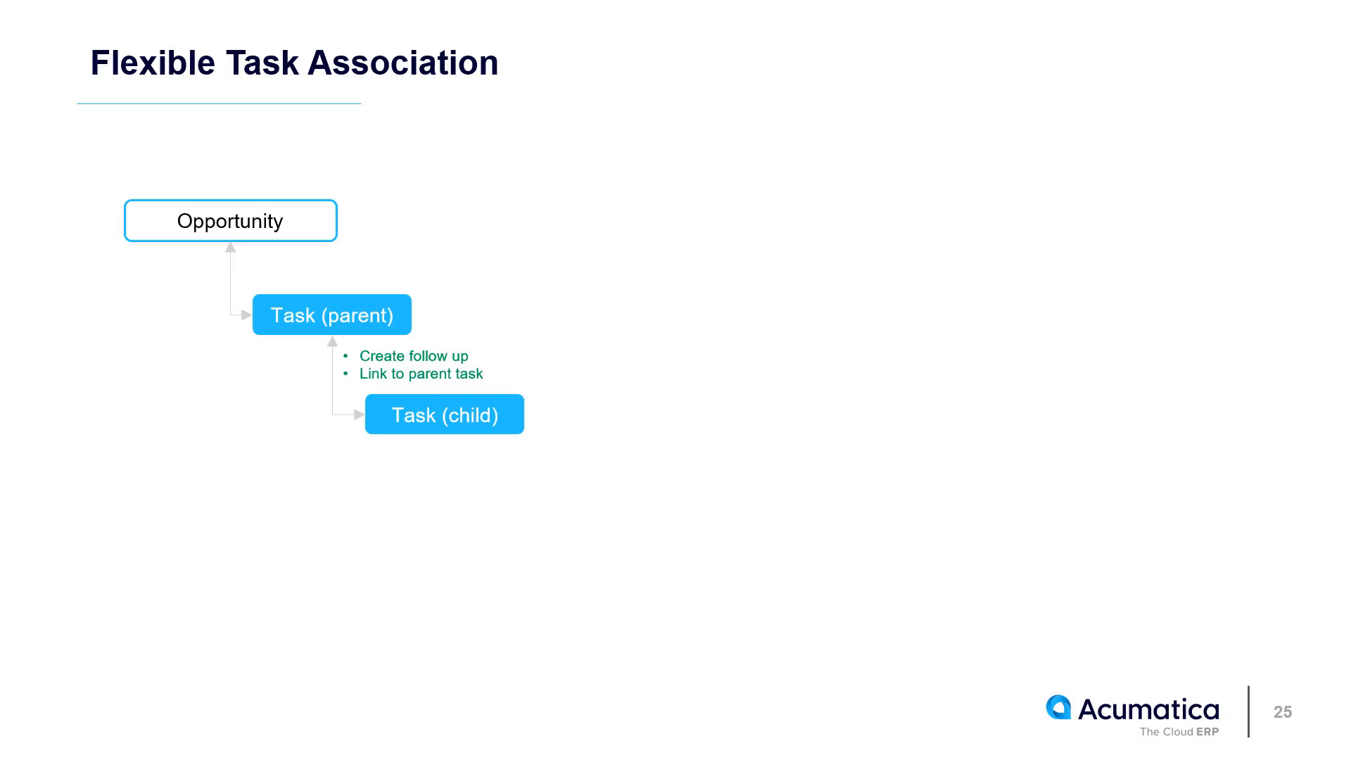
key("Right")
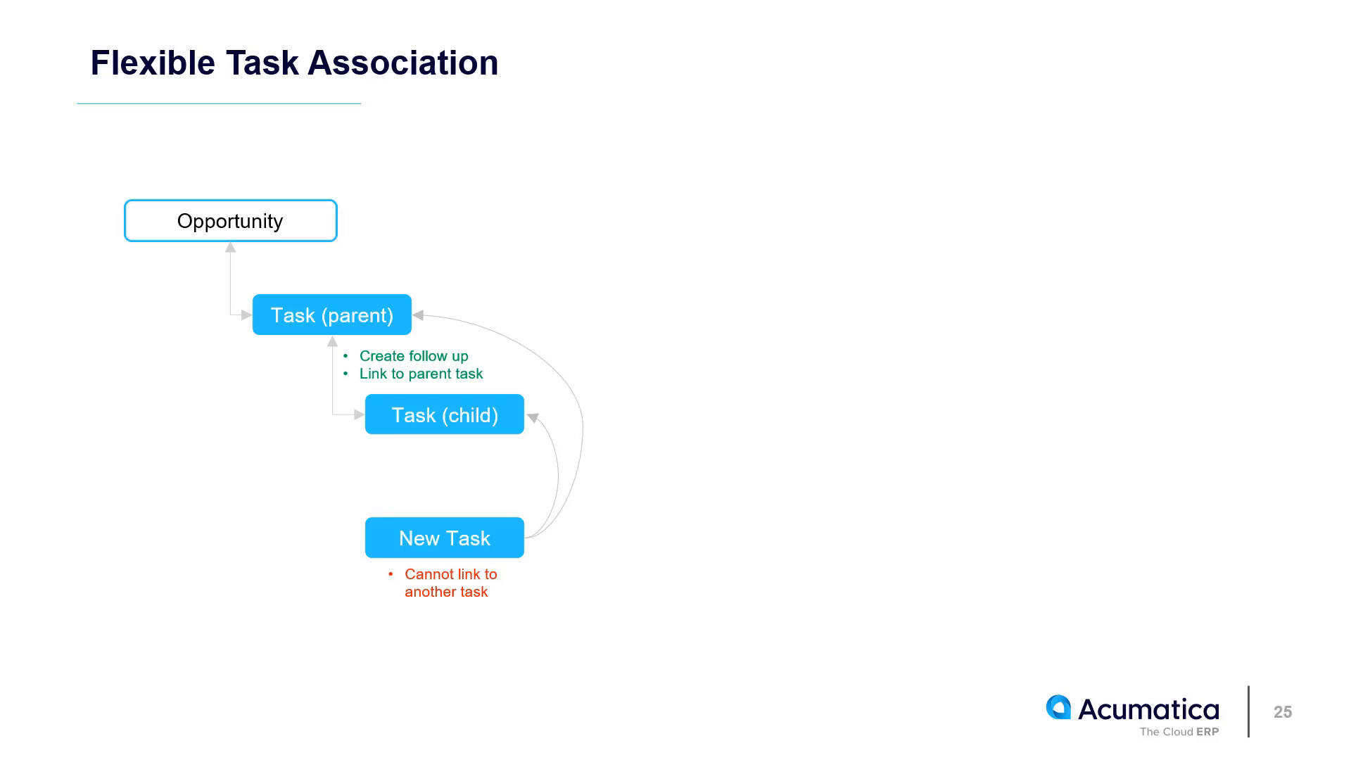
key("Right")
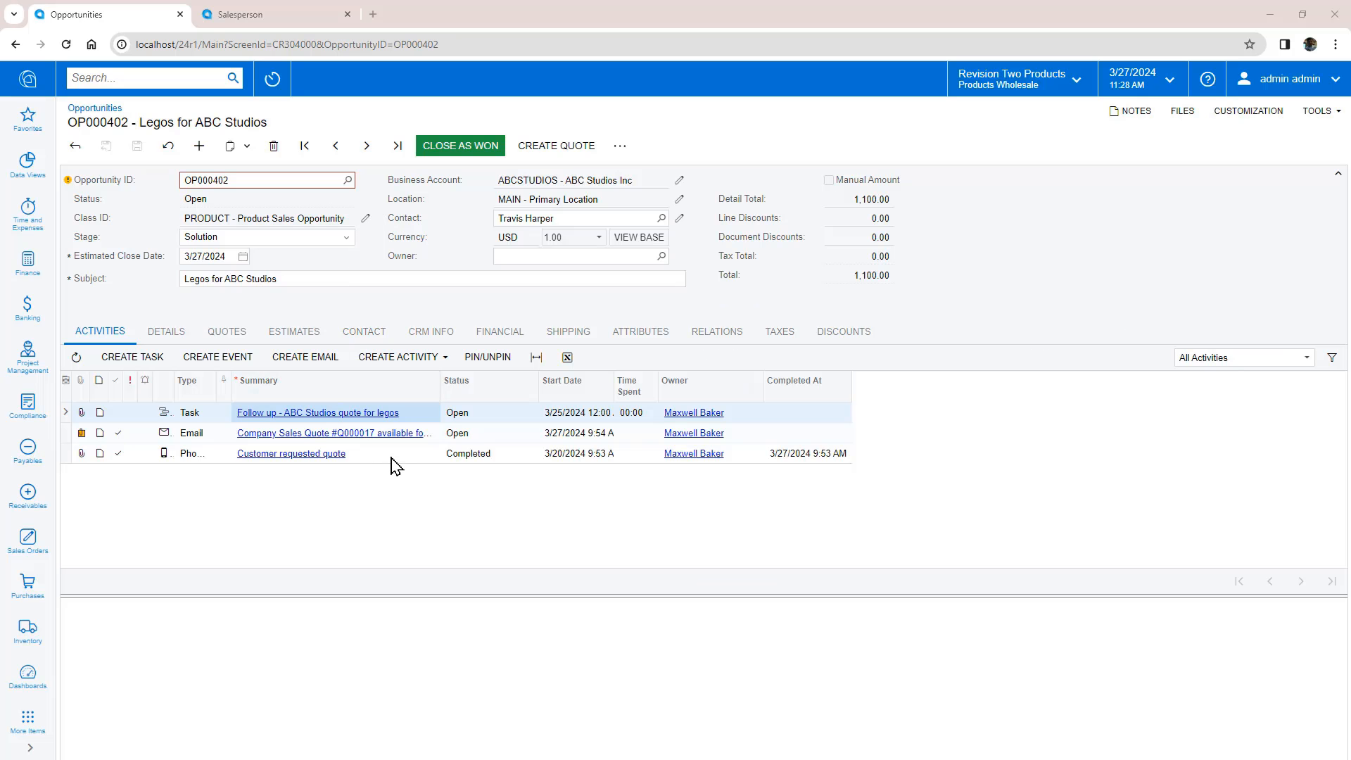
Step: From the Salesperson dashboard, show the activities of the 'Follow up - ABC Studios quote for legos' task
left_click(391, 459)
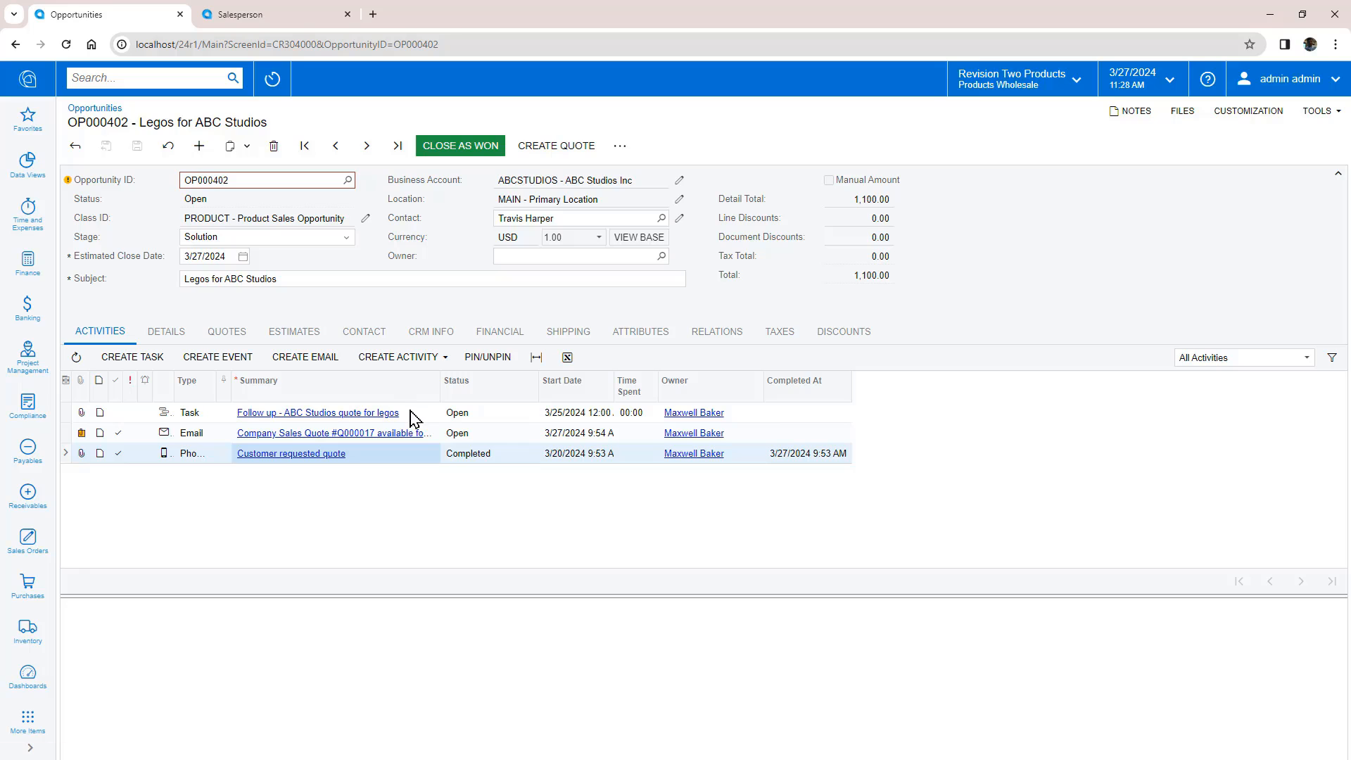
left_click(273, 15)
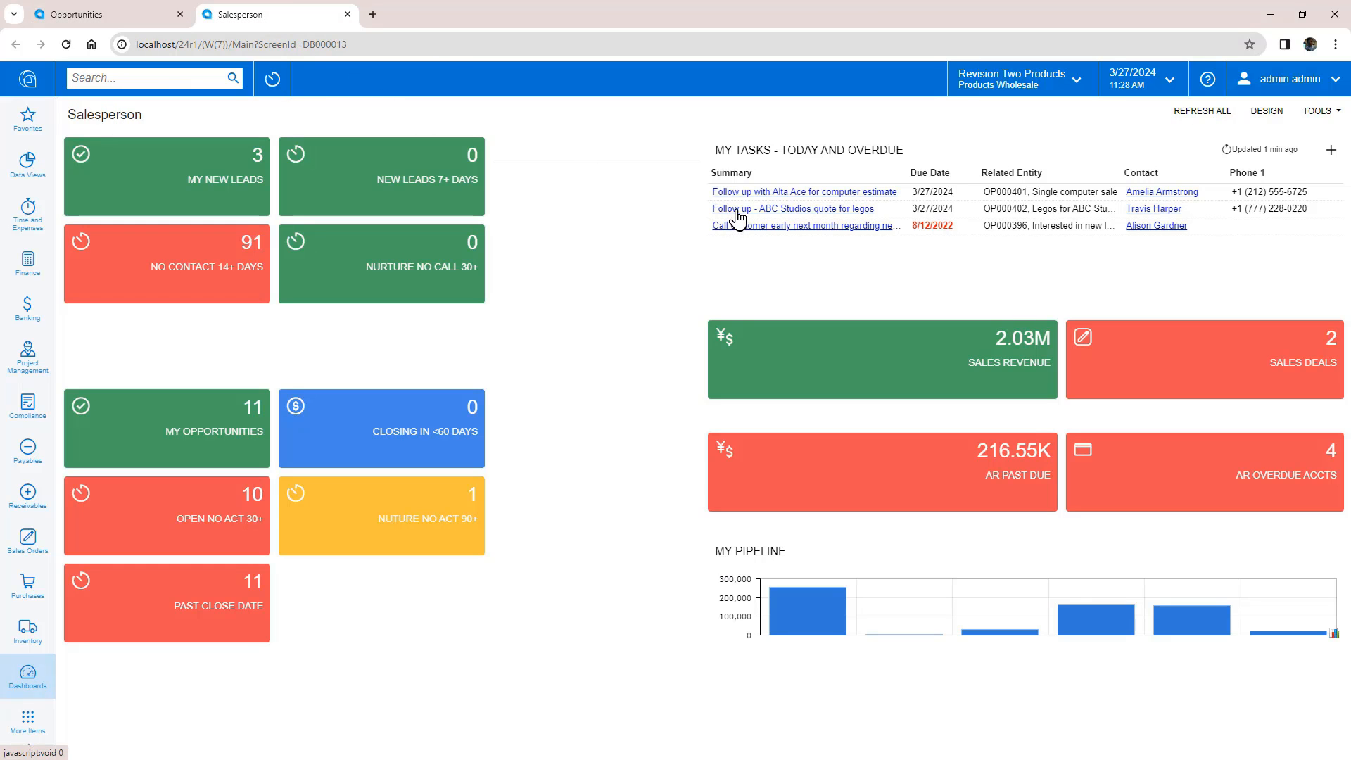
left_click(736, 210)
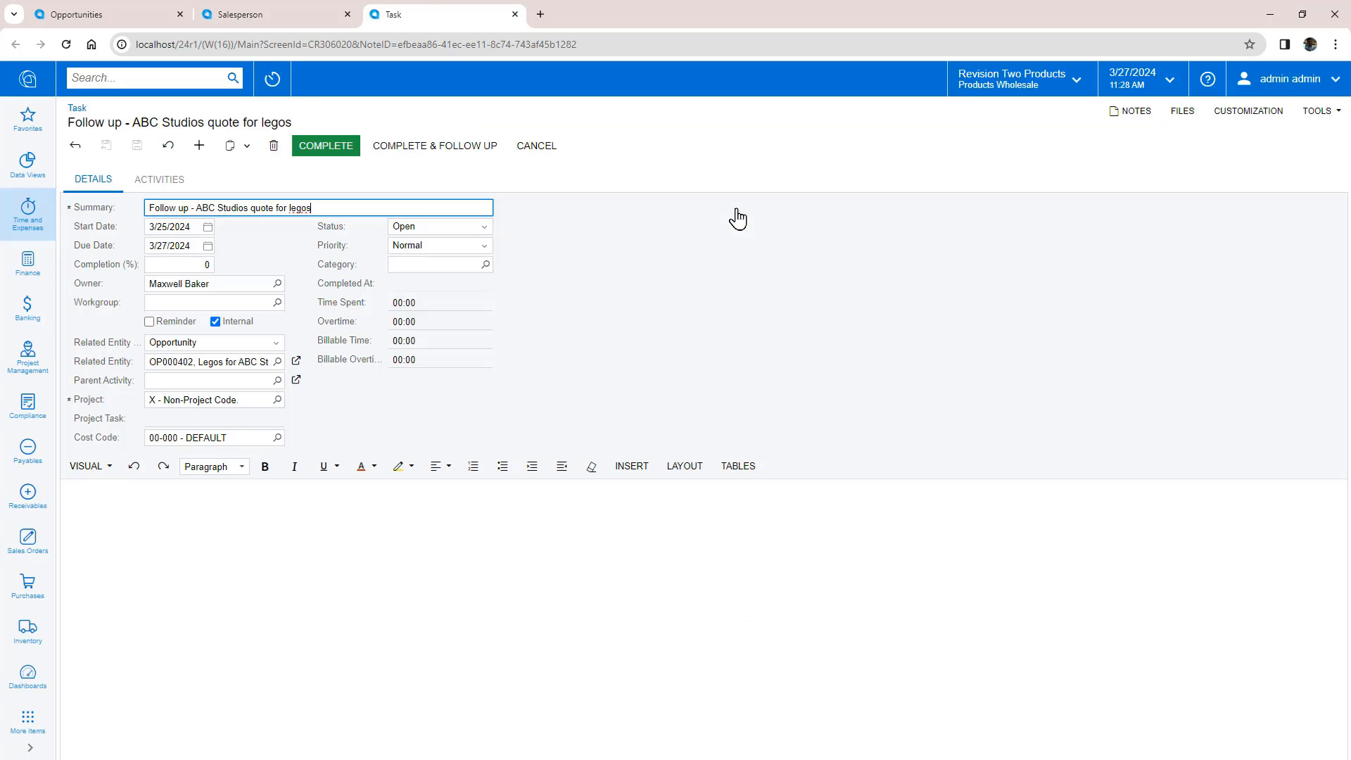
left_click(176, 184)
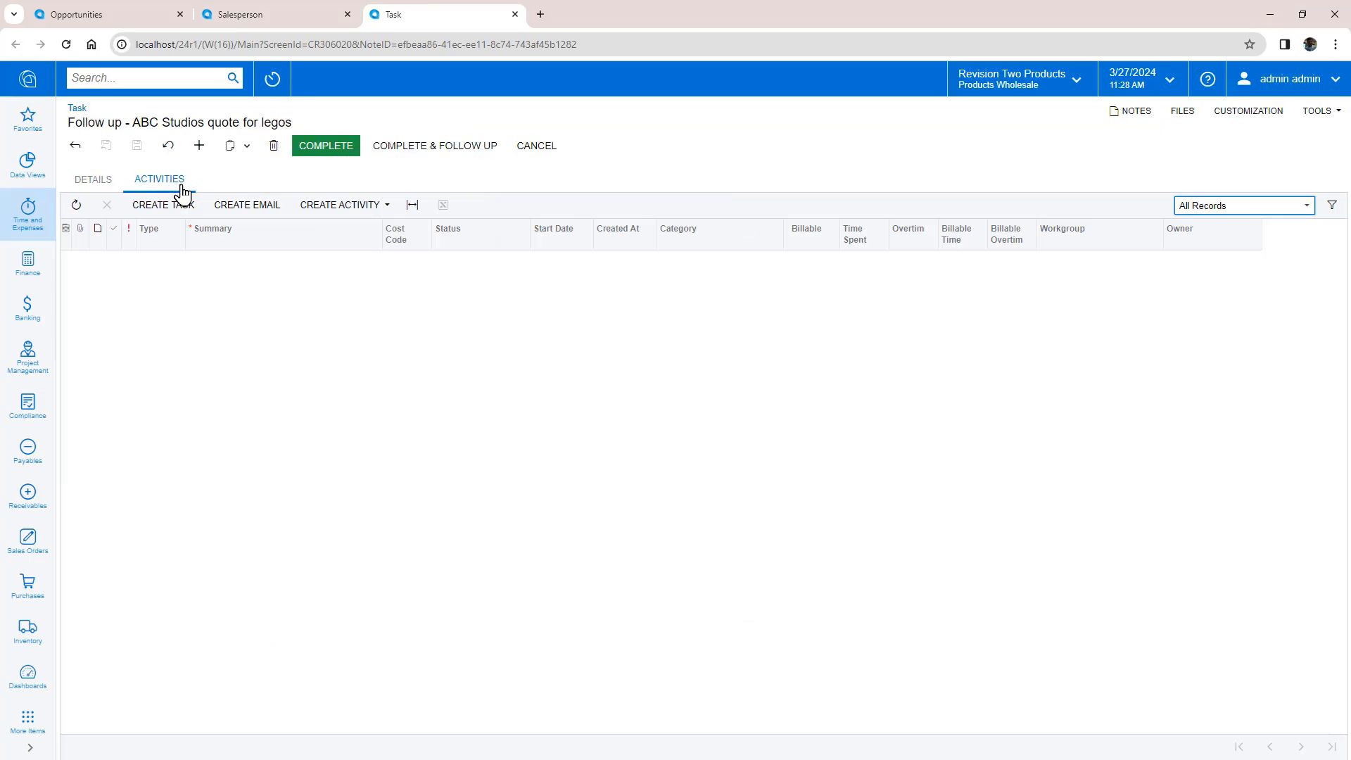
Step: Create a phone call noting 'said to get some info and call back tomorrow' and save it
left_click(344, 205)
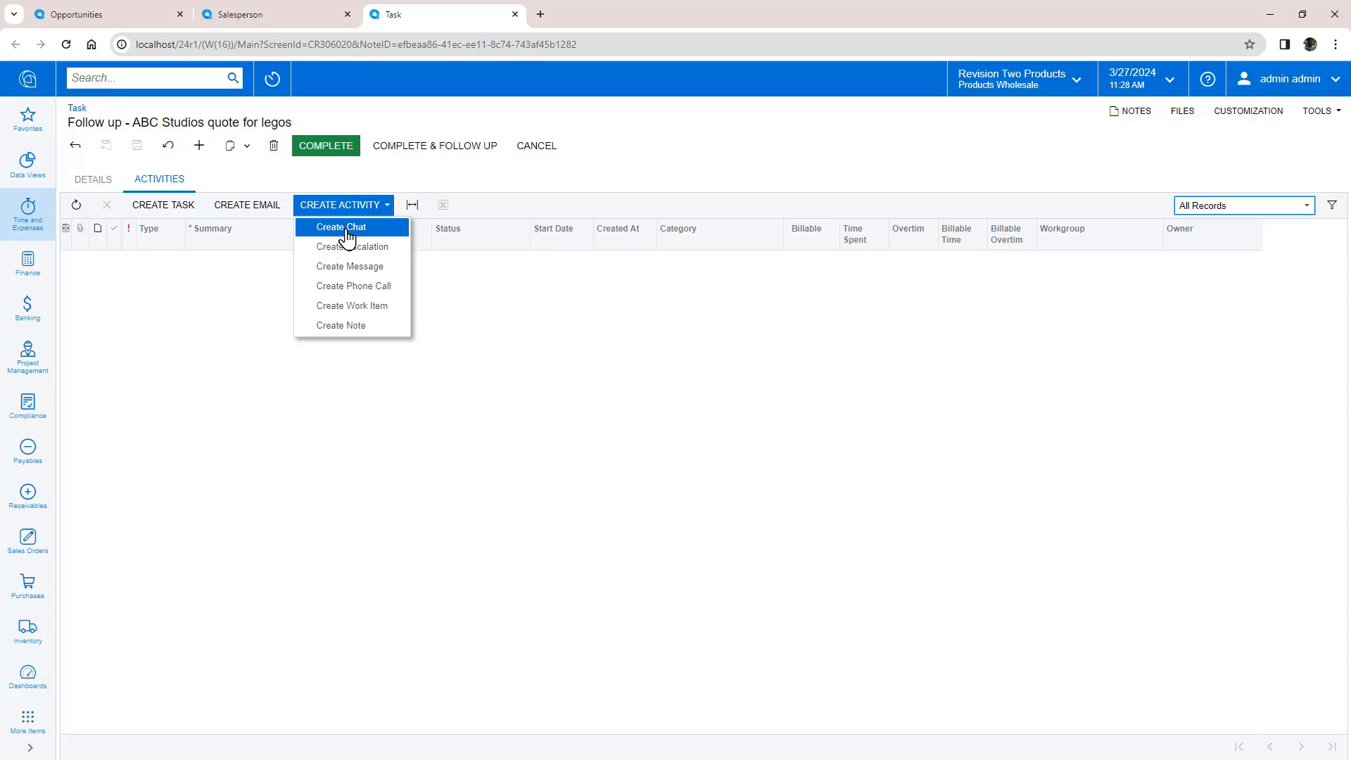
left_click(349, 289)
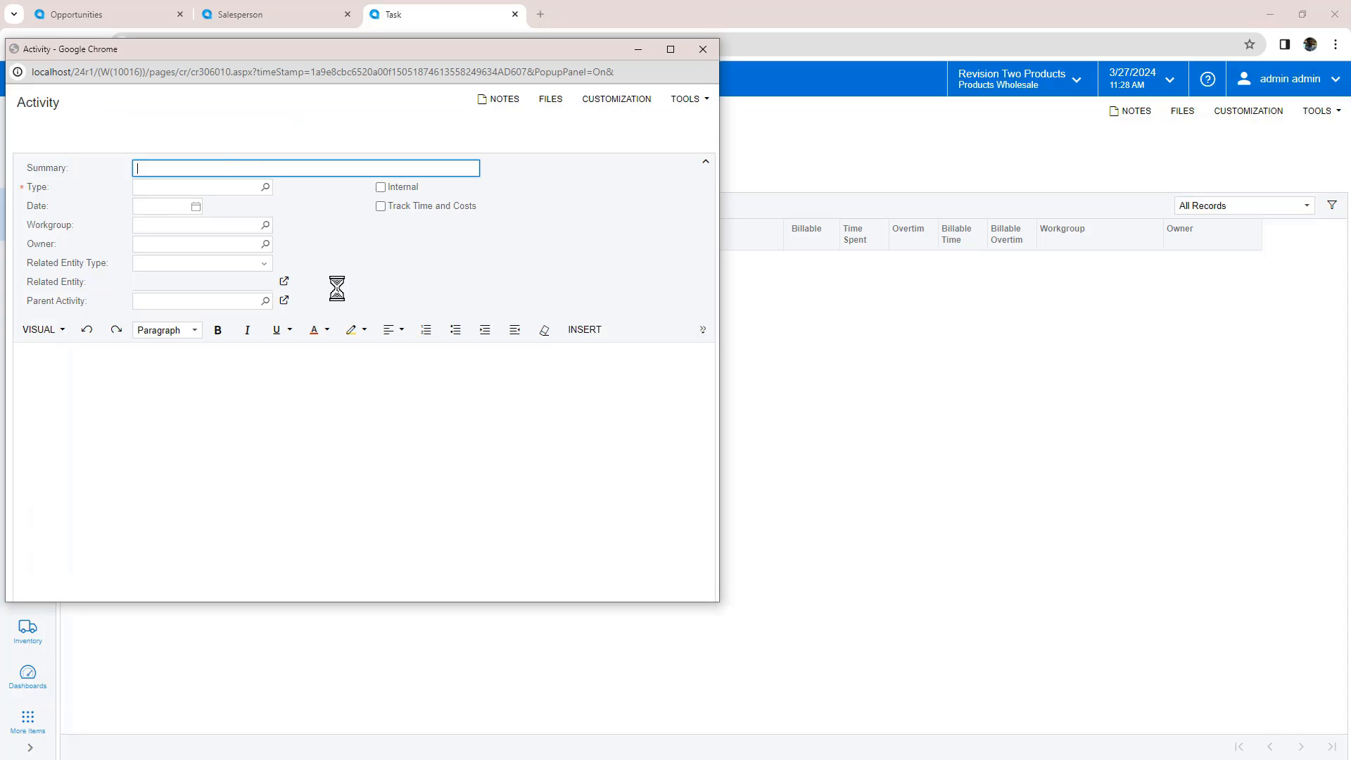
left_click(285, 365)
type("said to get some info and call back tomorrow")
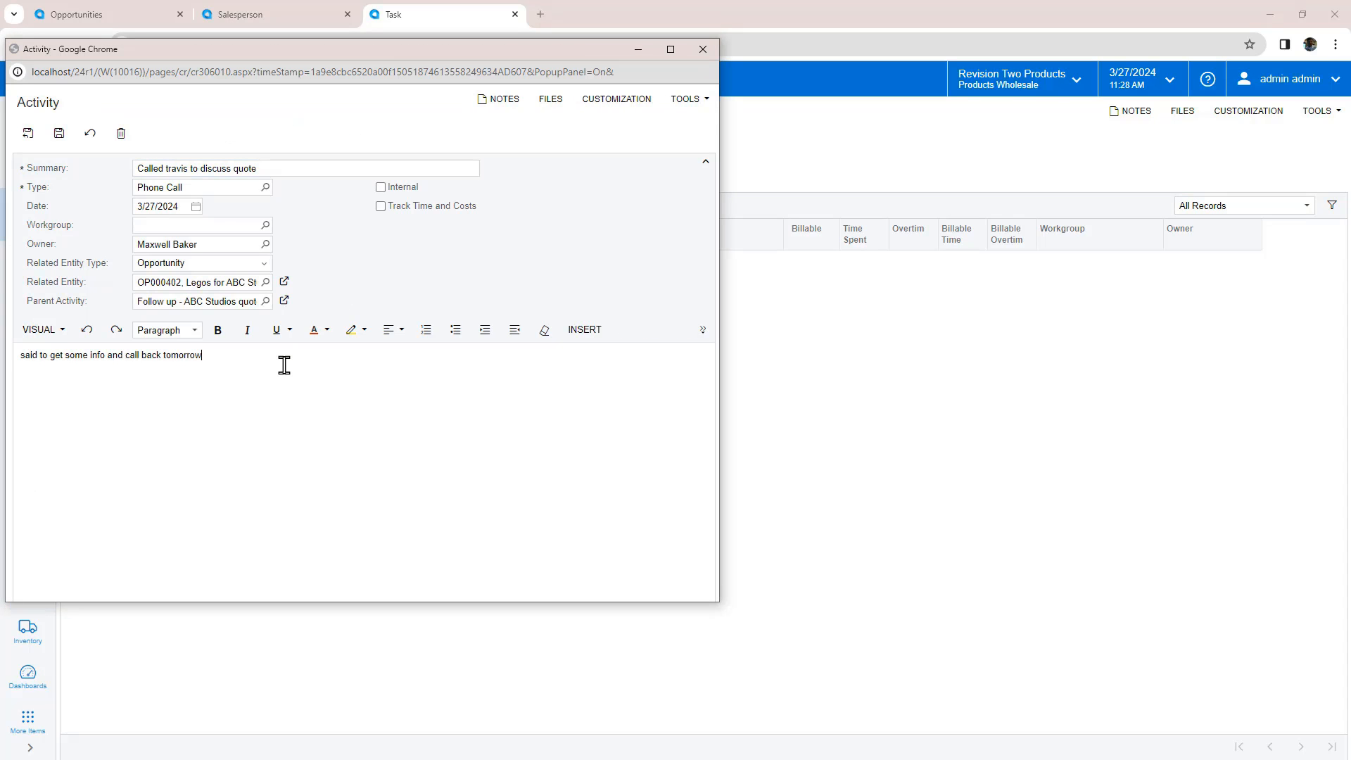
left_click(26, 136)
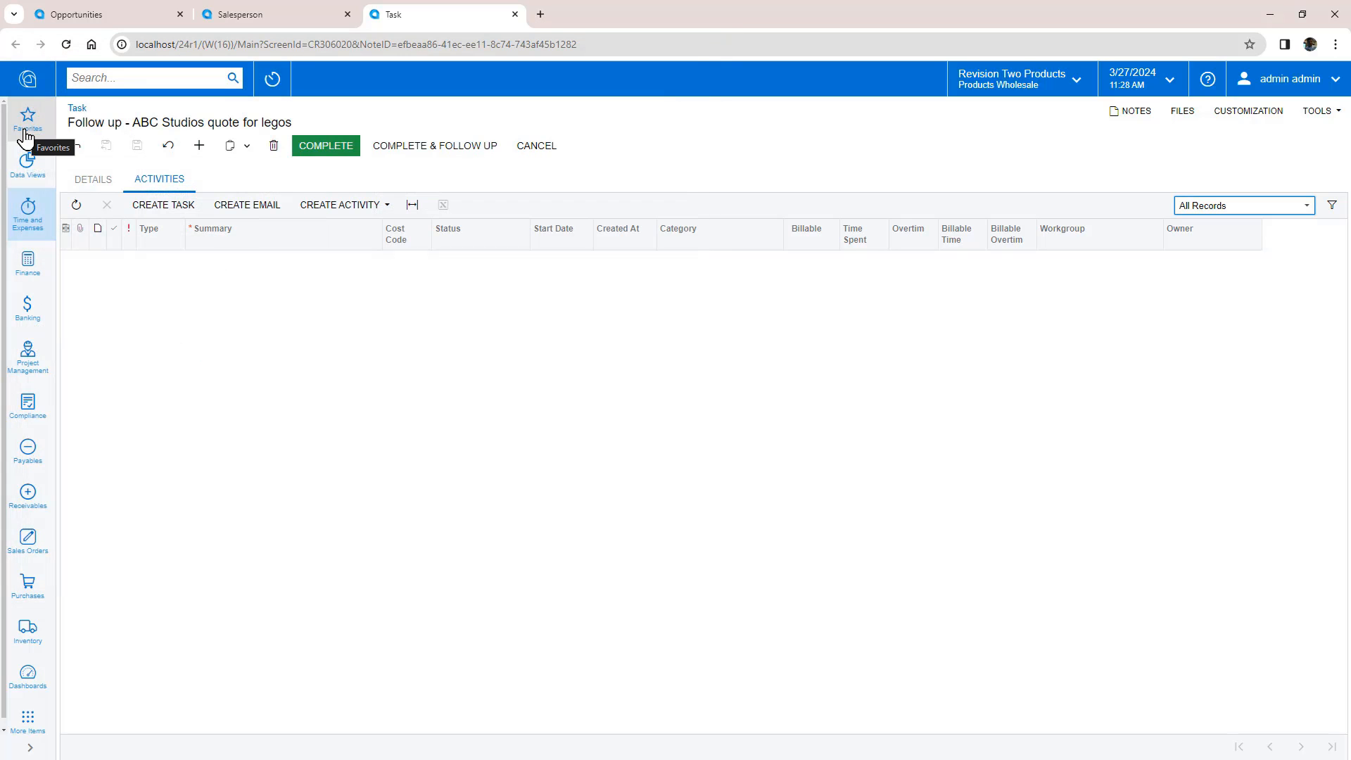
Step: Change the ABC Studios follow-up task's due date to March 29, 2024 and save
left_click(95, 179)
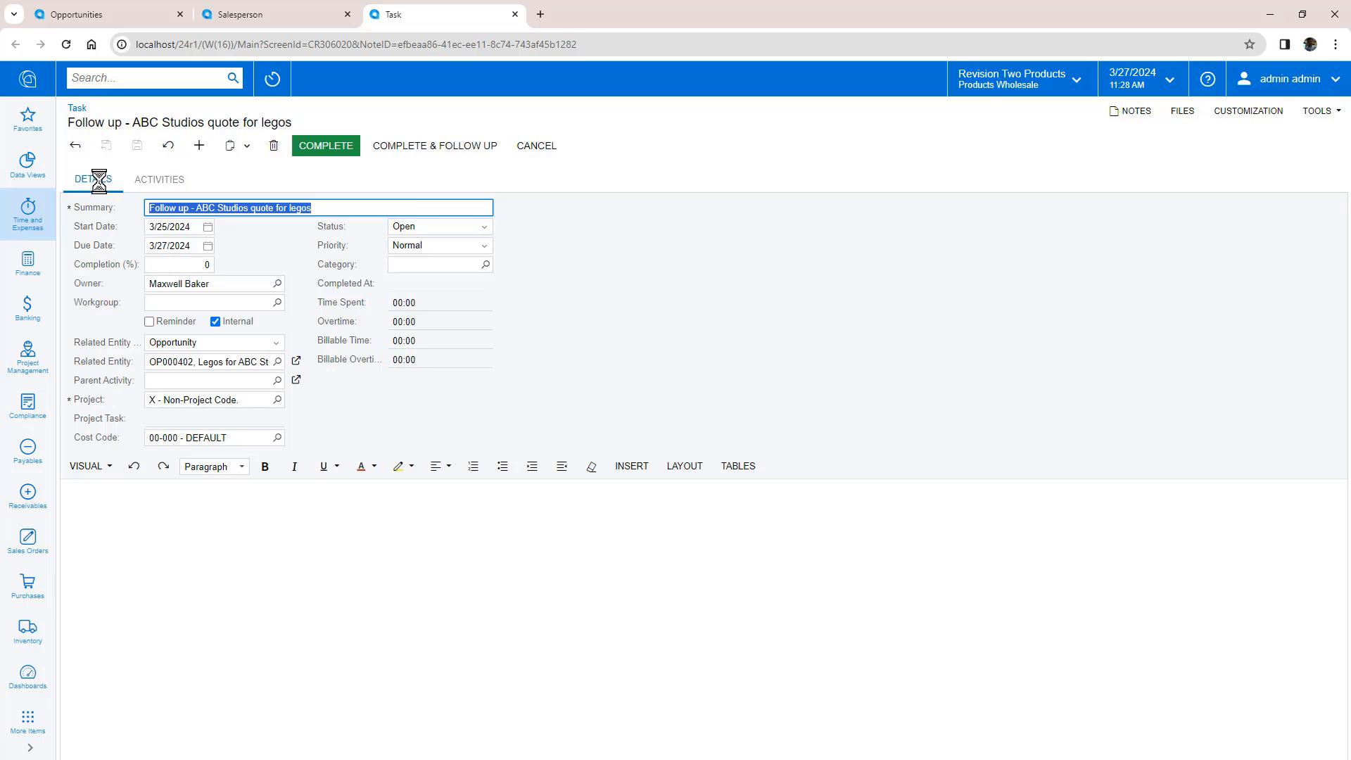
left_click(313, 186)
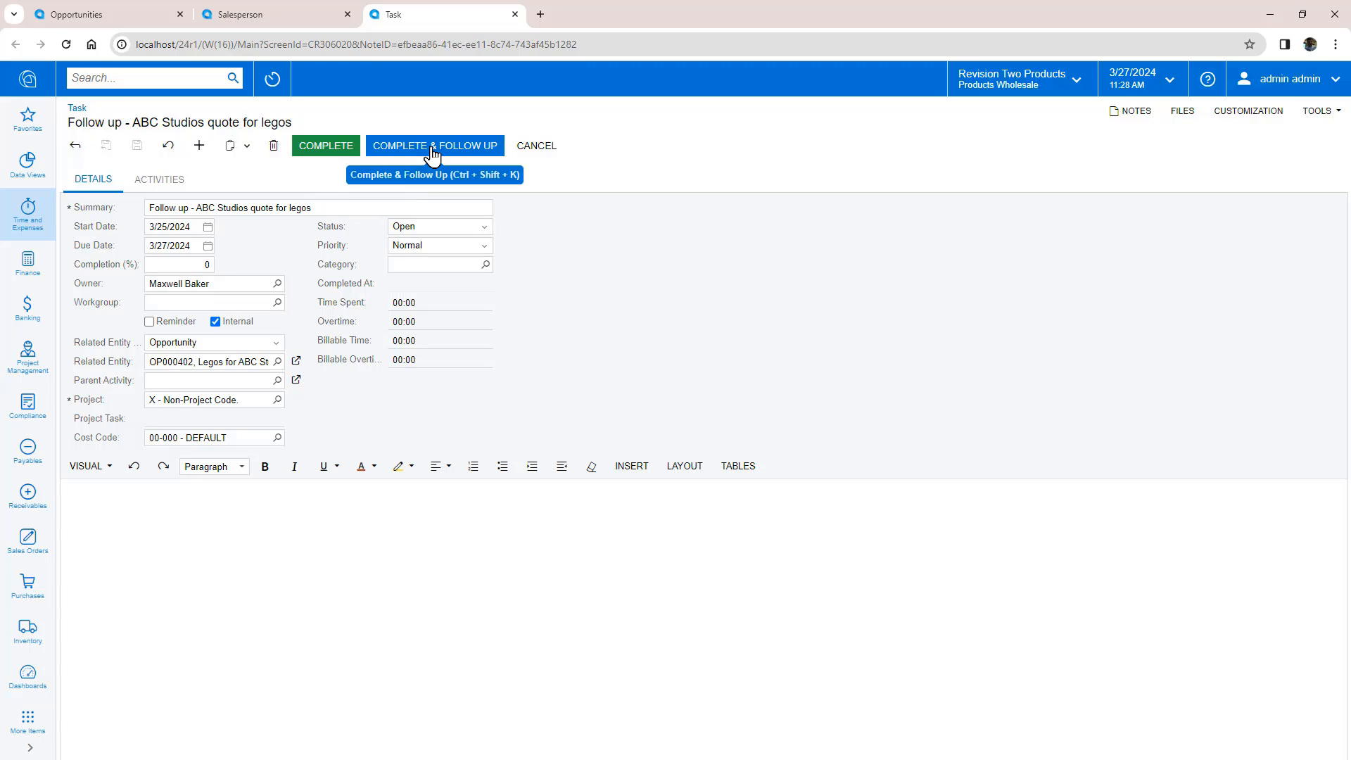
left_click(208, 245)
left_click(316, 394)
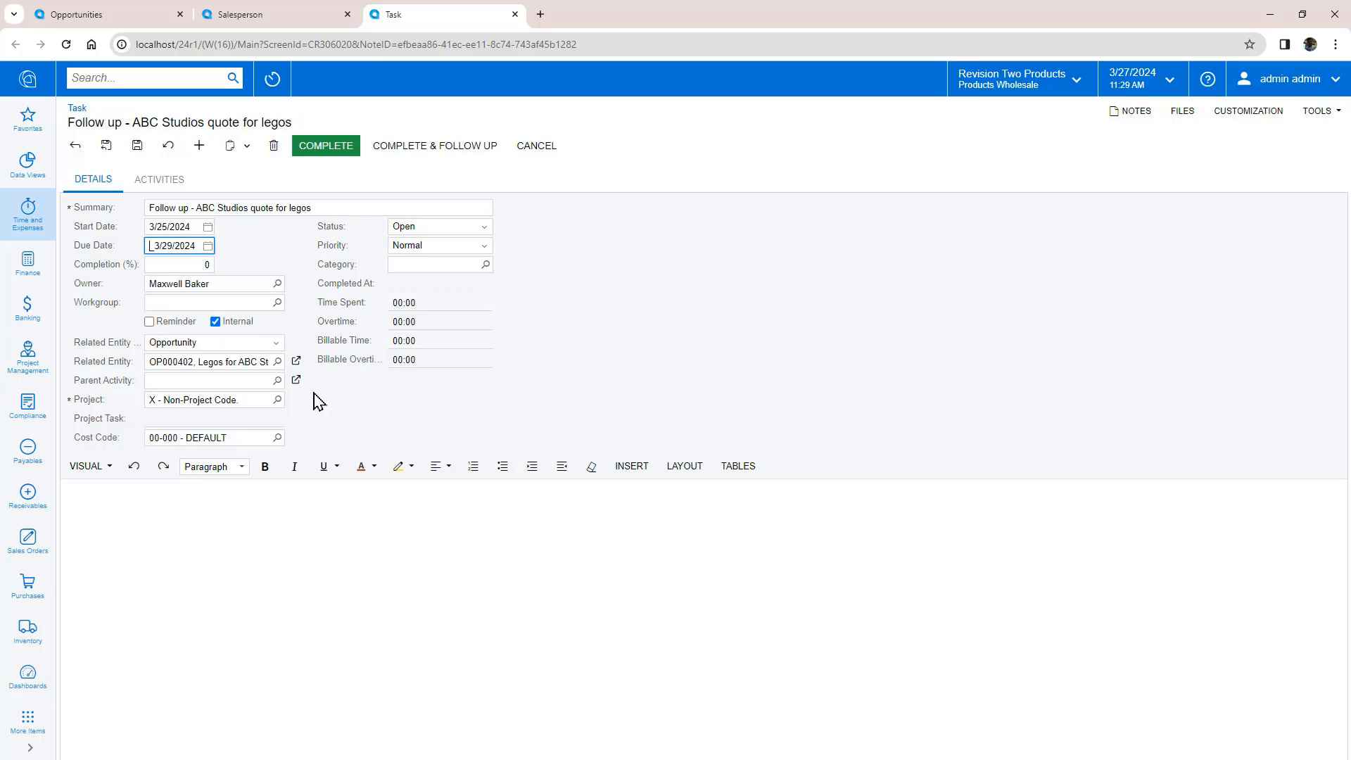
left_click(138, 147)
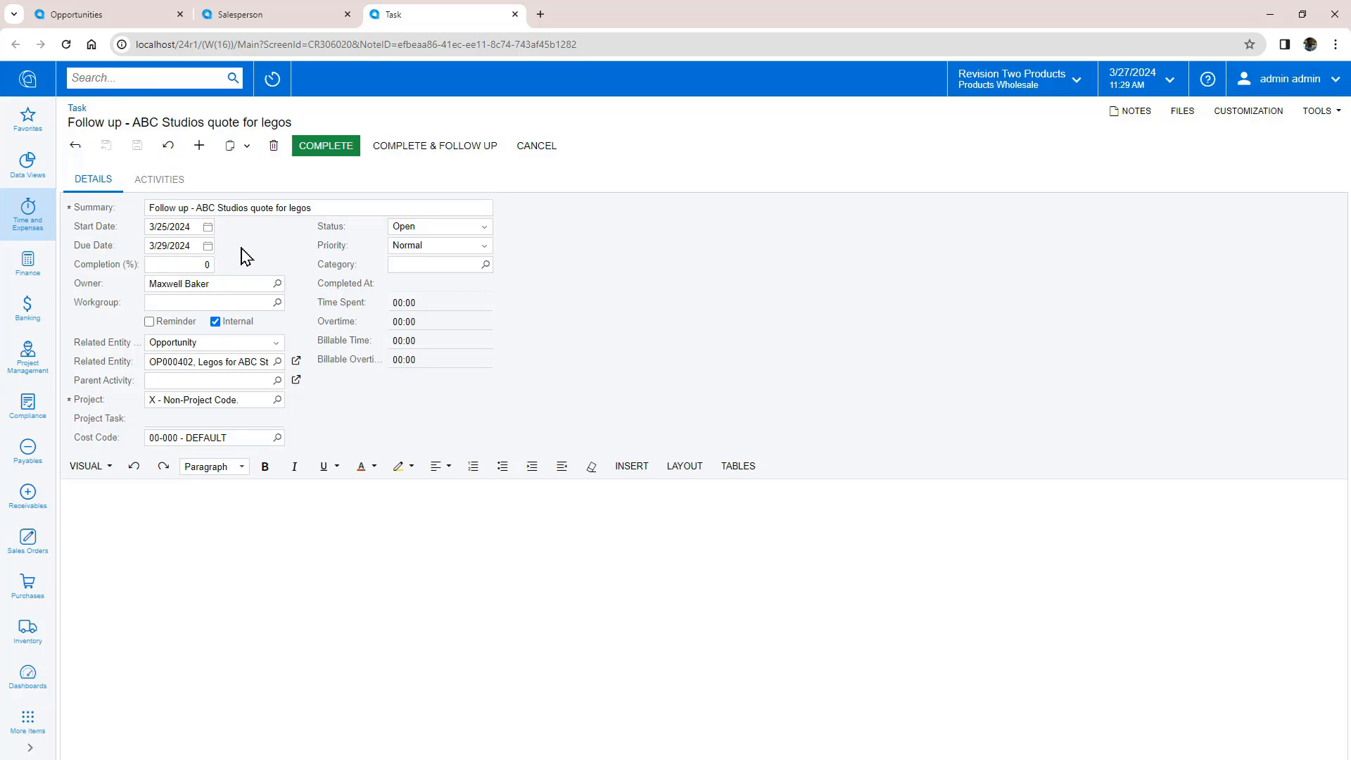
Step: Start a new task 'provide marketing information' starting March 27, owned by the marketing manager
left_click(200, 150)
type("provide marketing information")
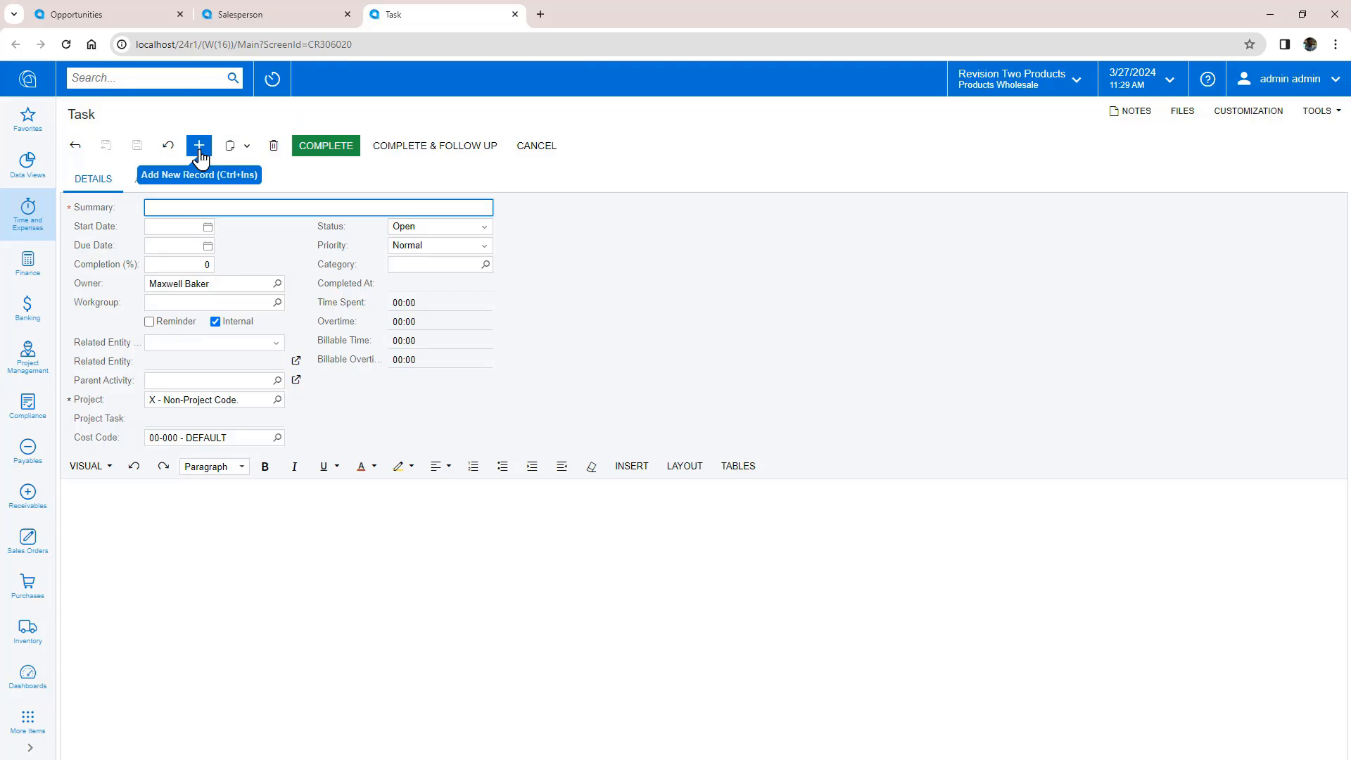
left_click(207, 227)
left_click(262, 374)
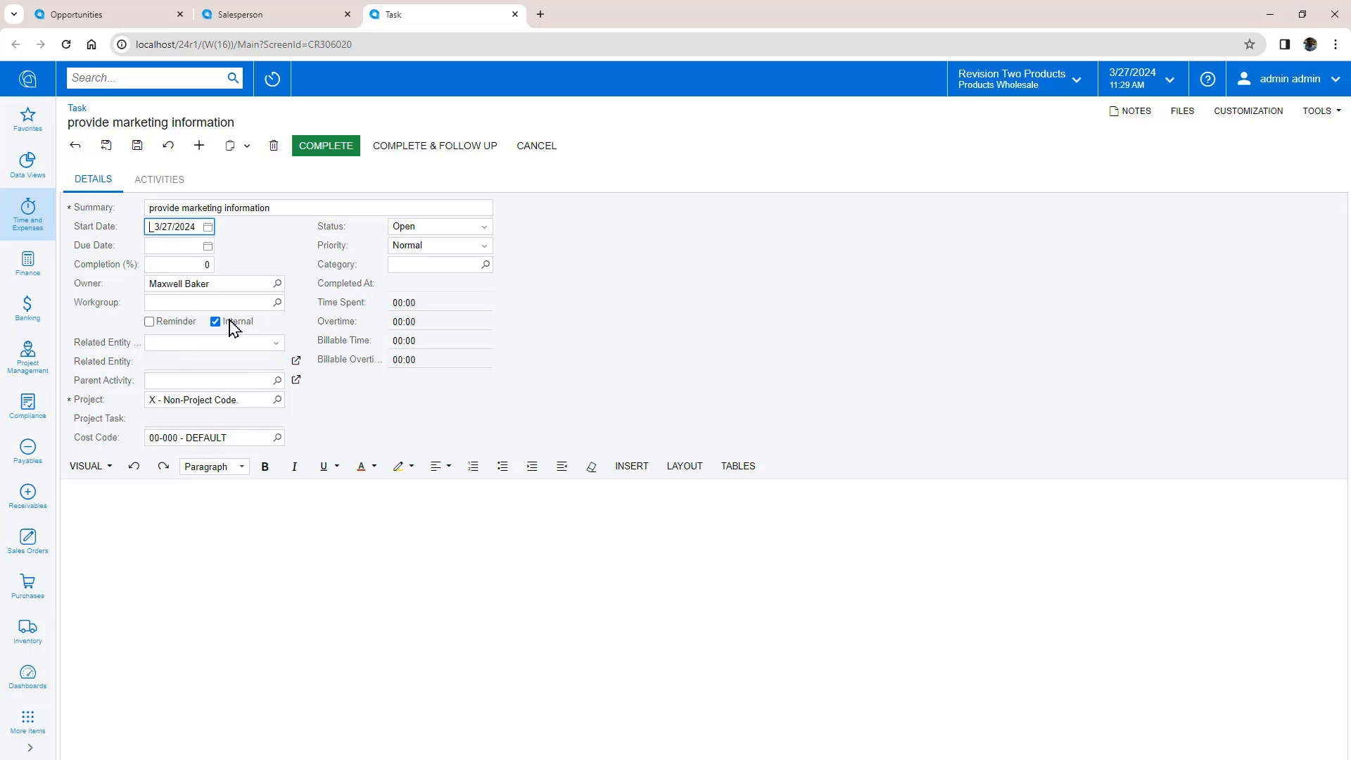
left_click(279, 283)
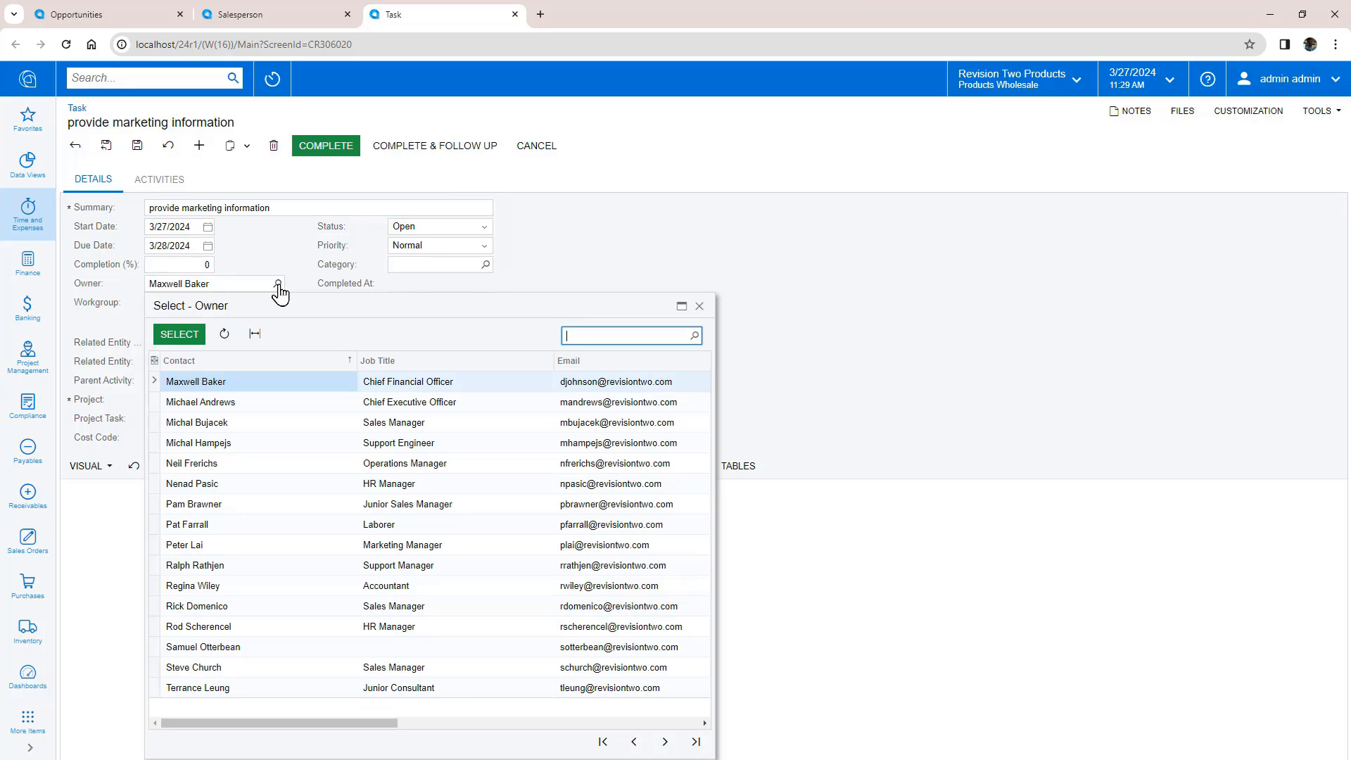
double_click(370, 532)
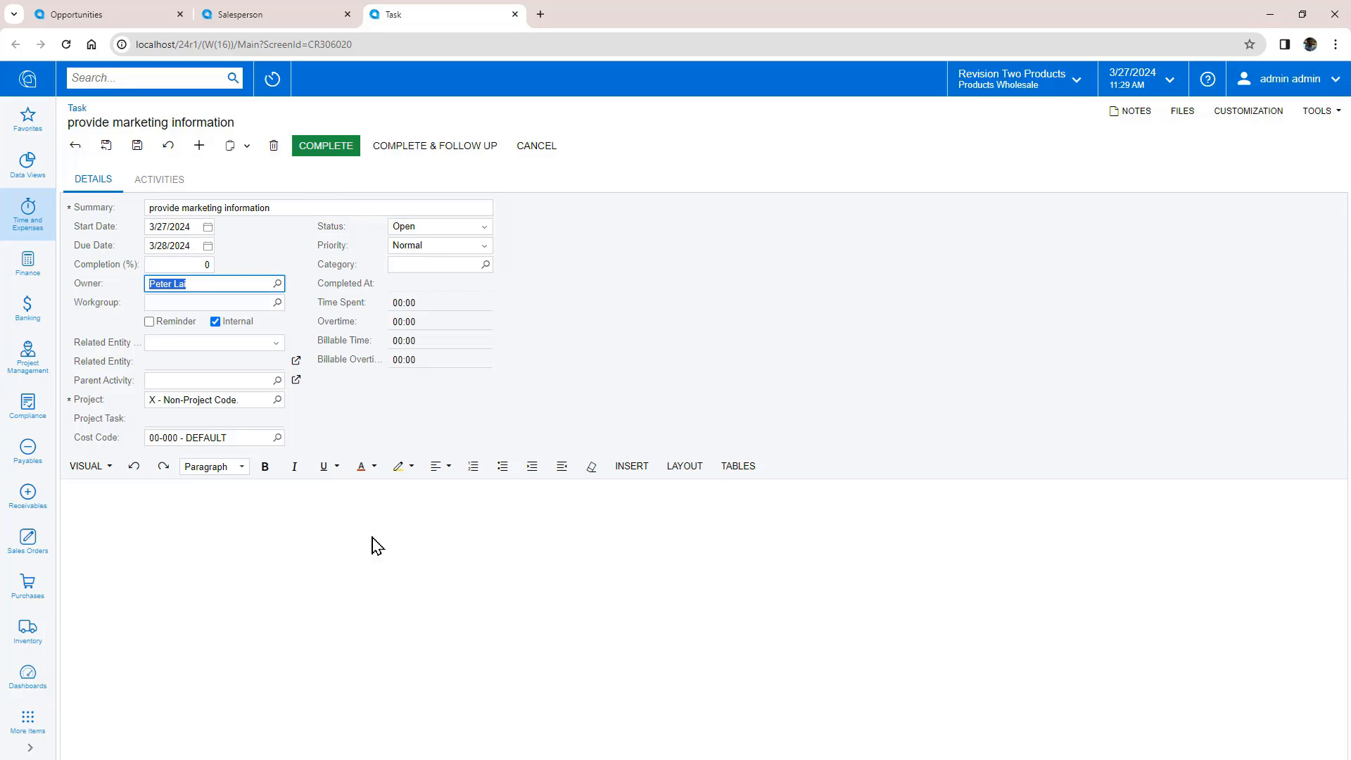
left_click(351, 421)
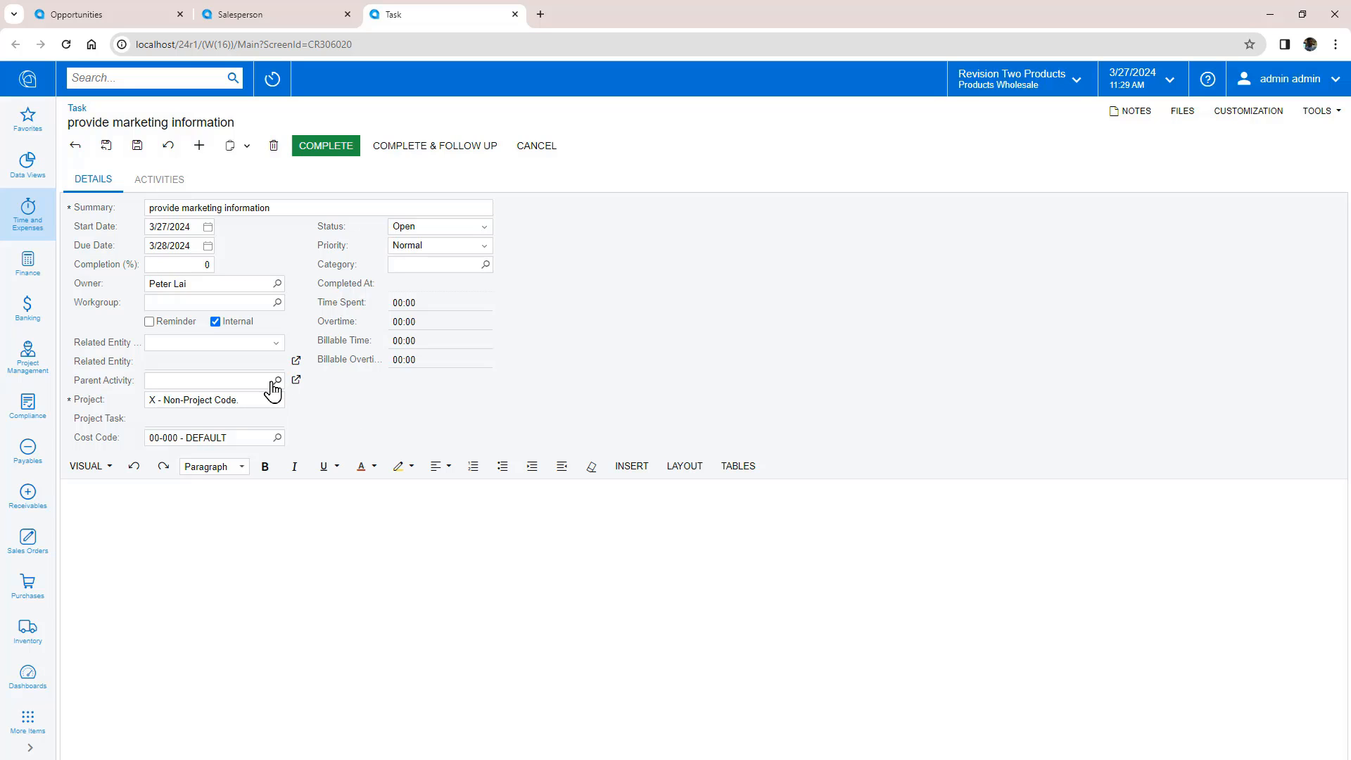
Step: Set its parent activity to the ABC Studios lego follow-up task via a 'lego' search, then save and close
left_click(274, 384)
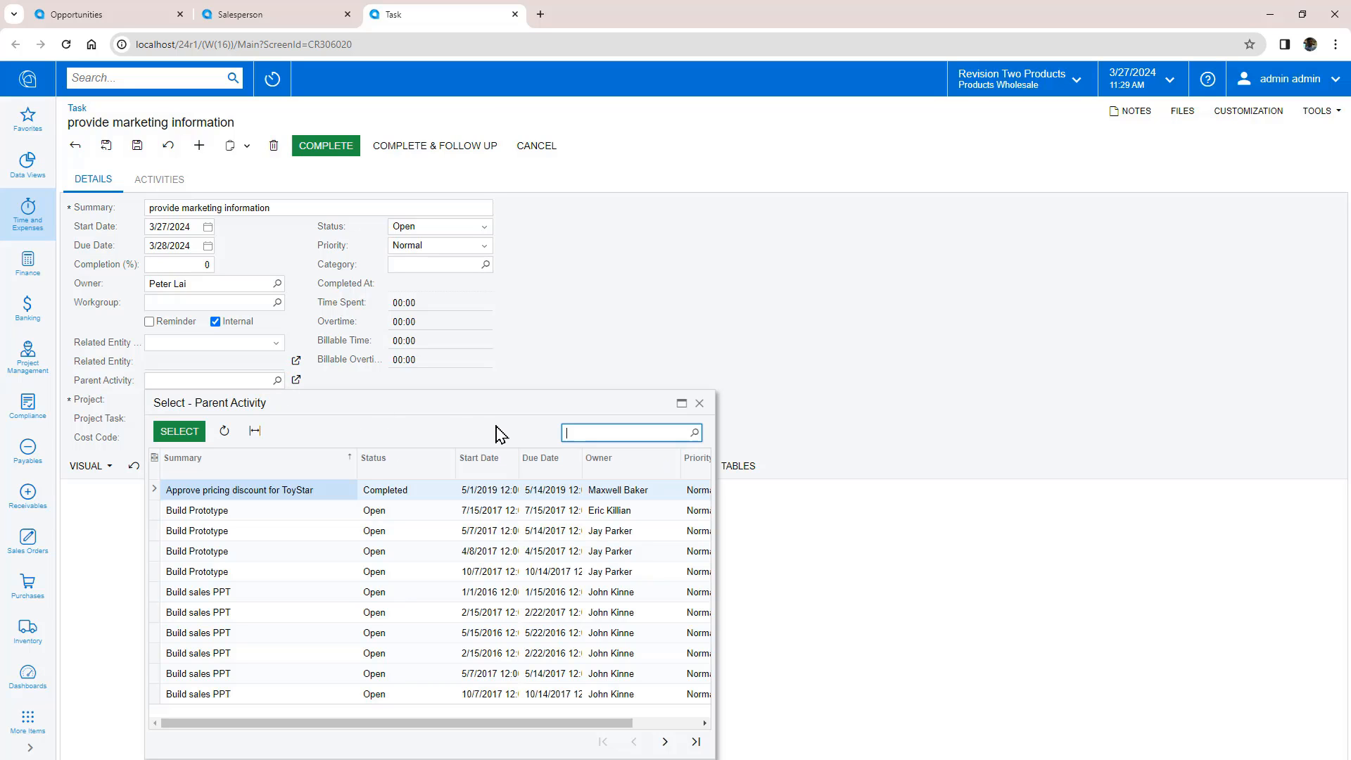
type("lego")
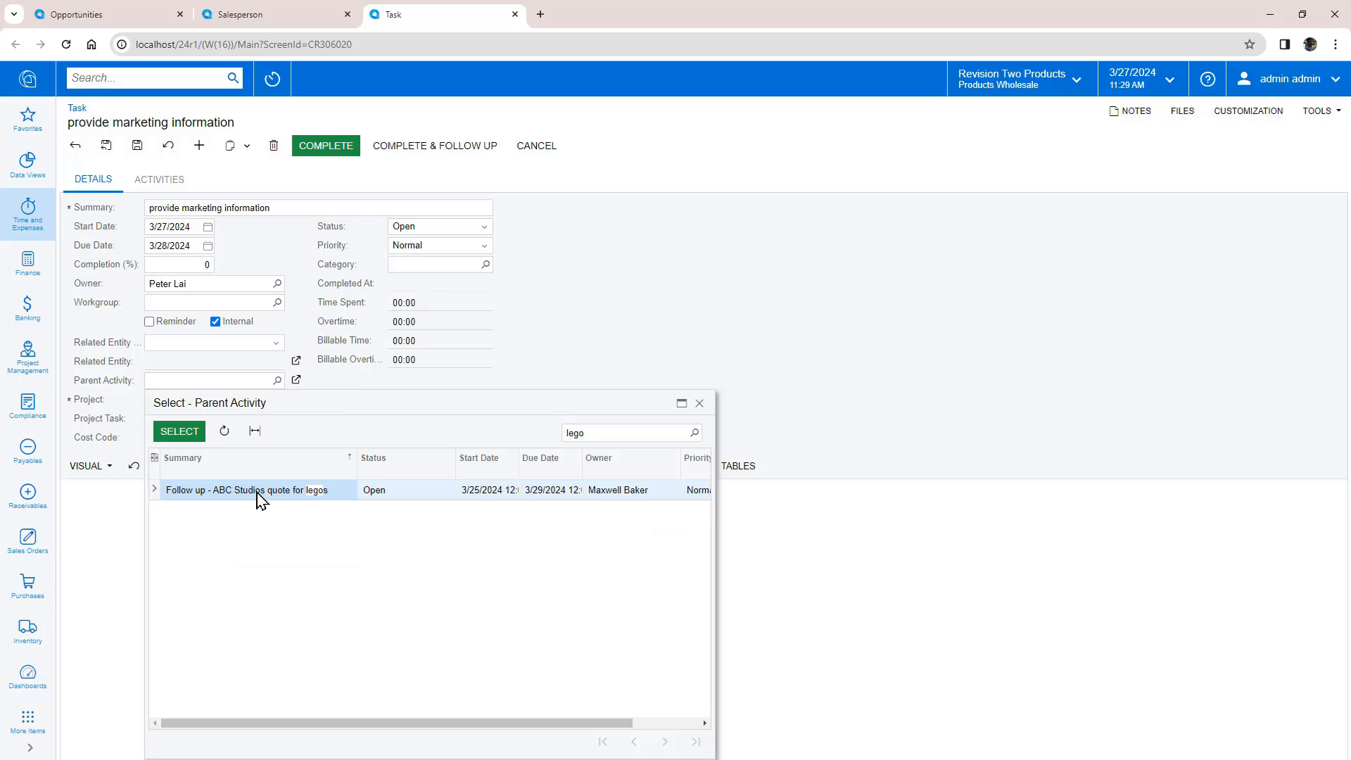
left_click(256, 493)
left_click(177, 431)
left_click(106, 145)
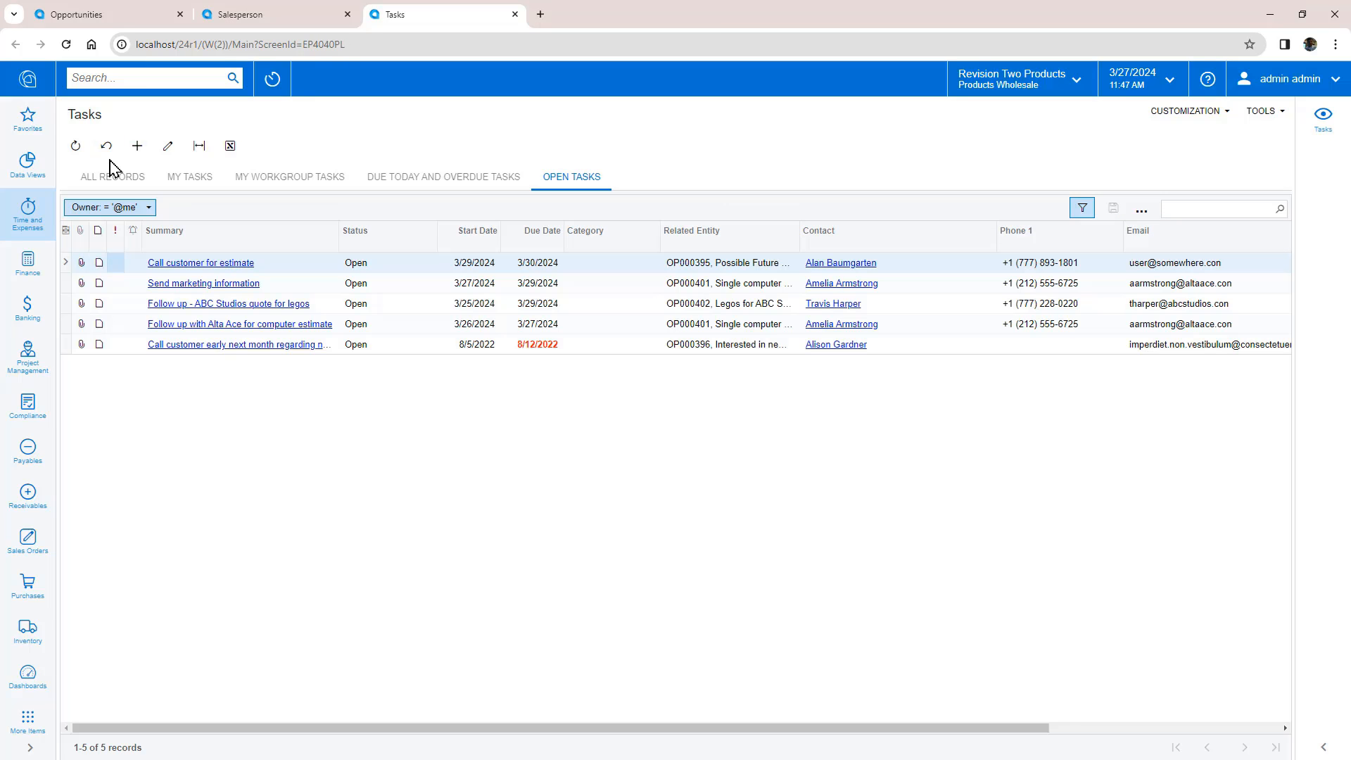
Step: Confirm the new task appears in the ABC Studios follow-up task's activities
left_click(189, 303)
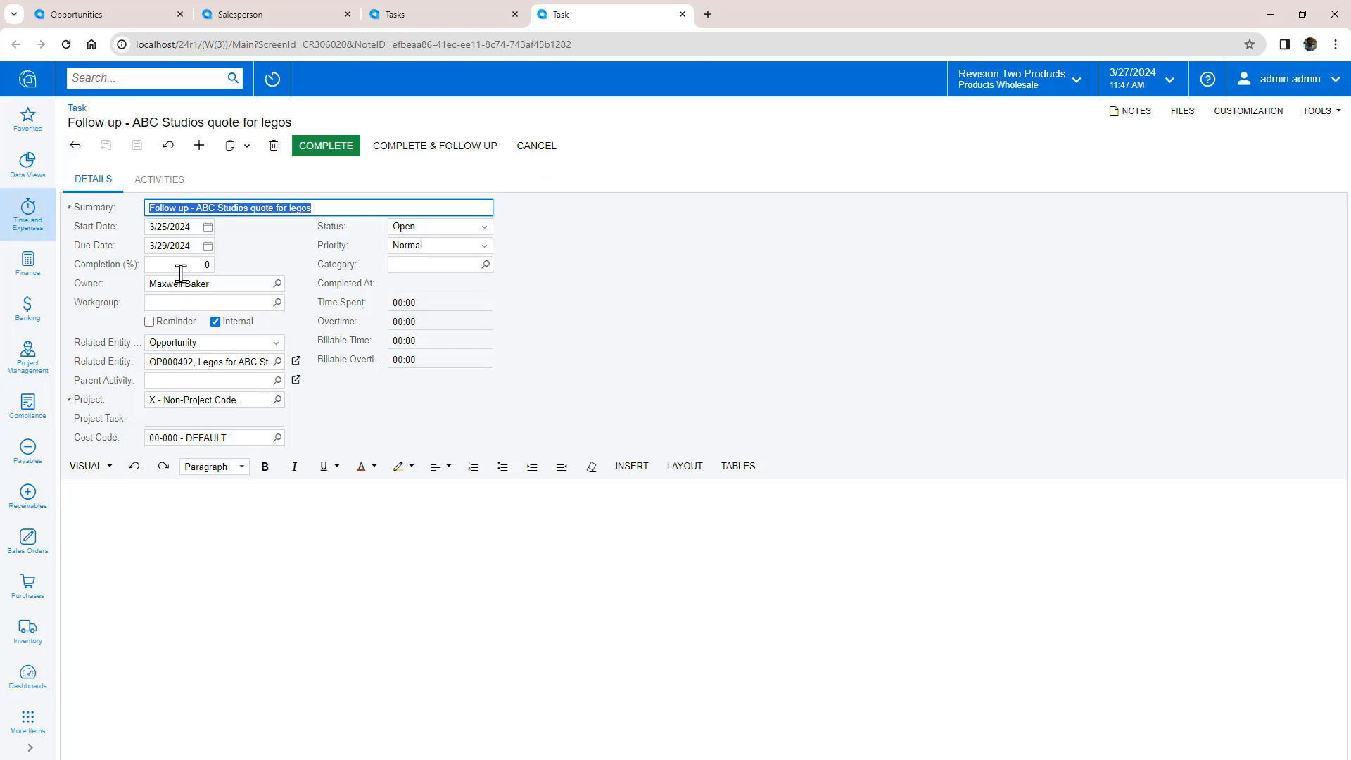
left_click(176, 182)
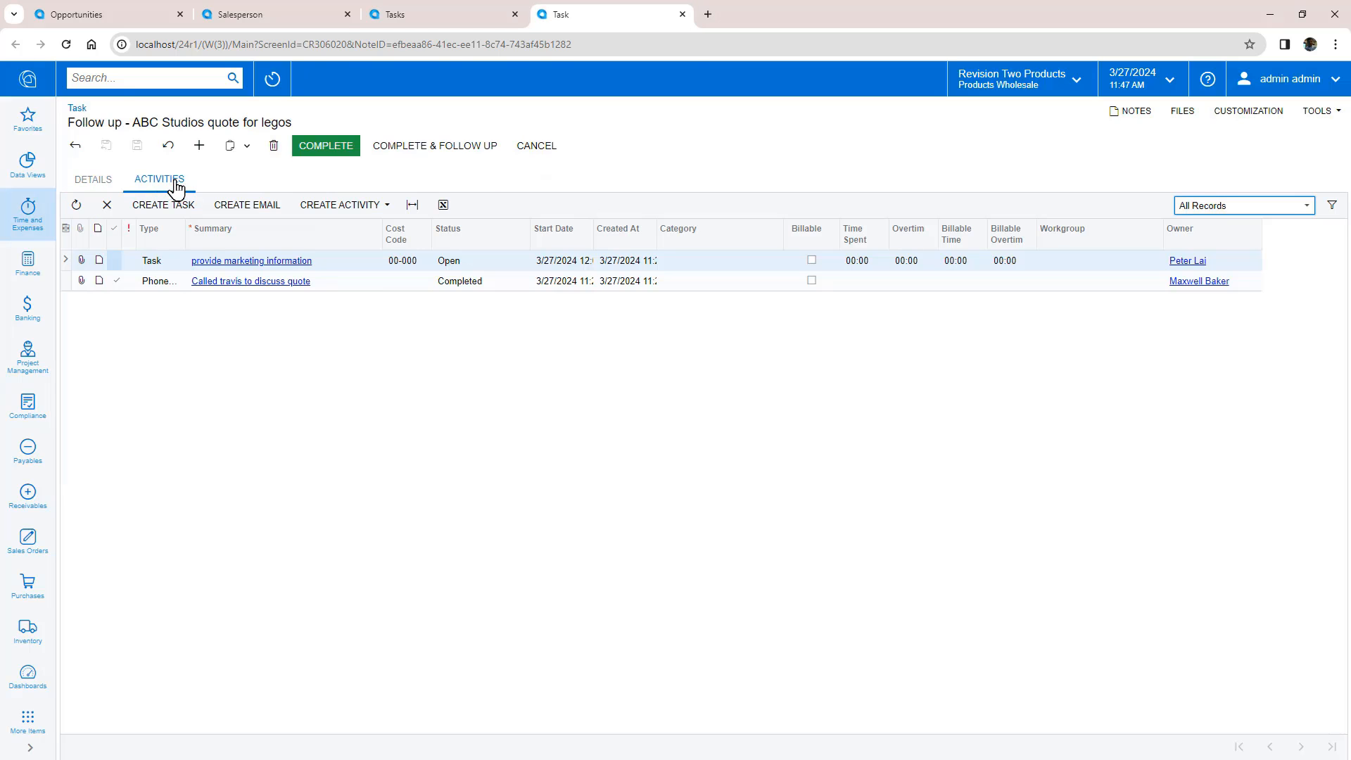
left_click(358, 265)
left_click(457, 267)
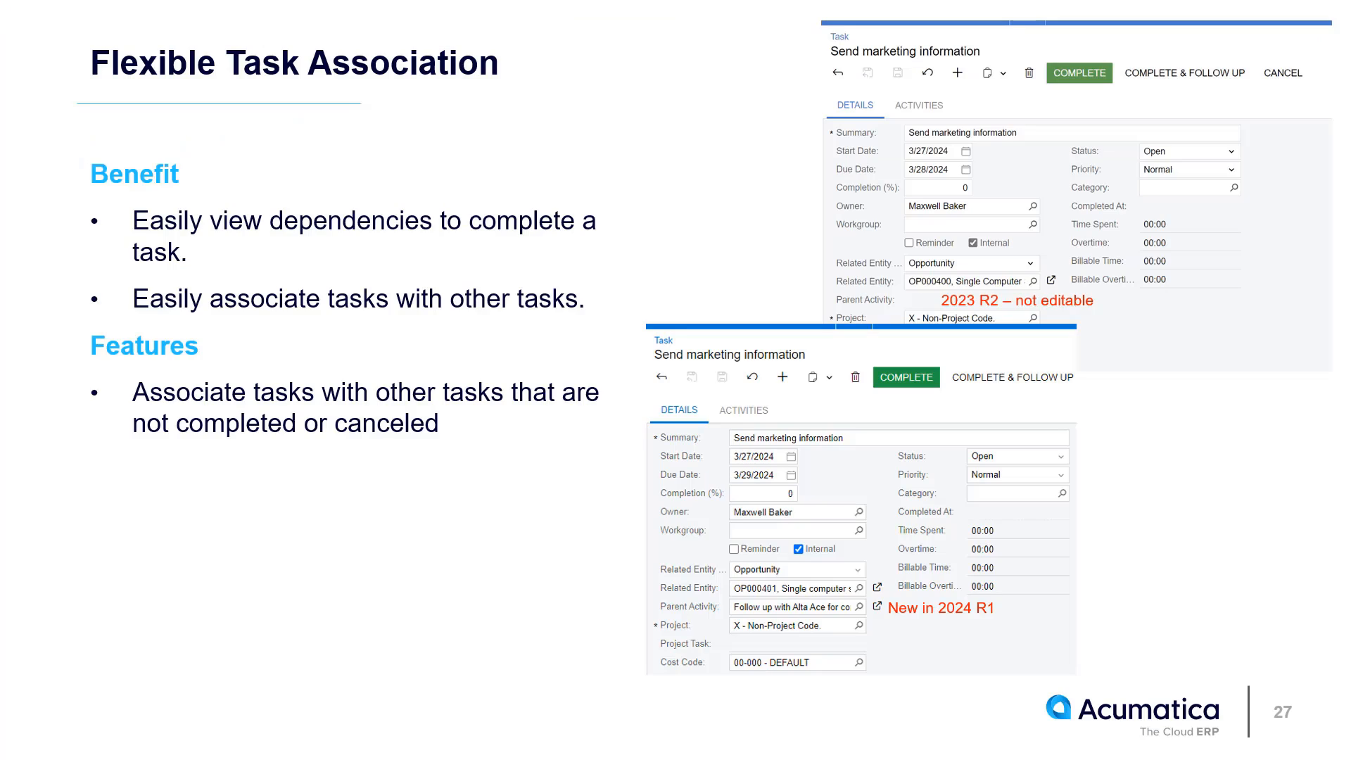
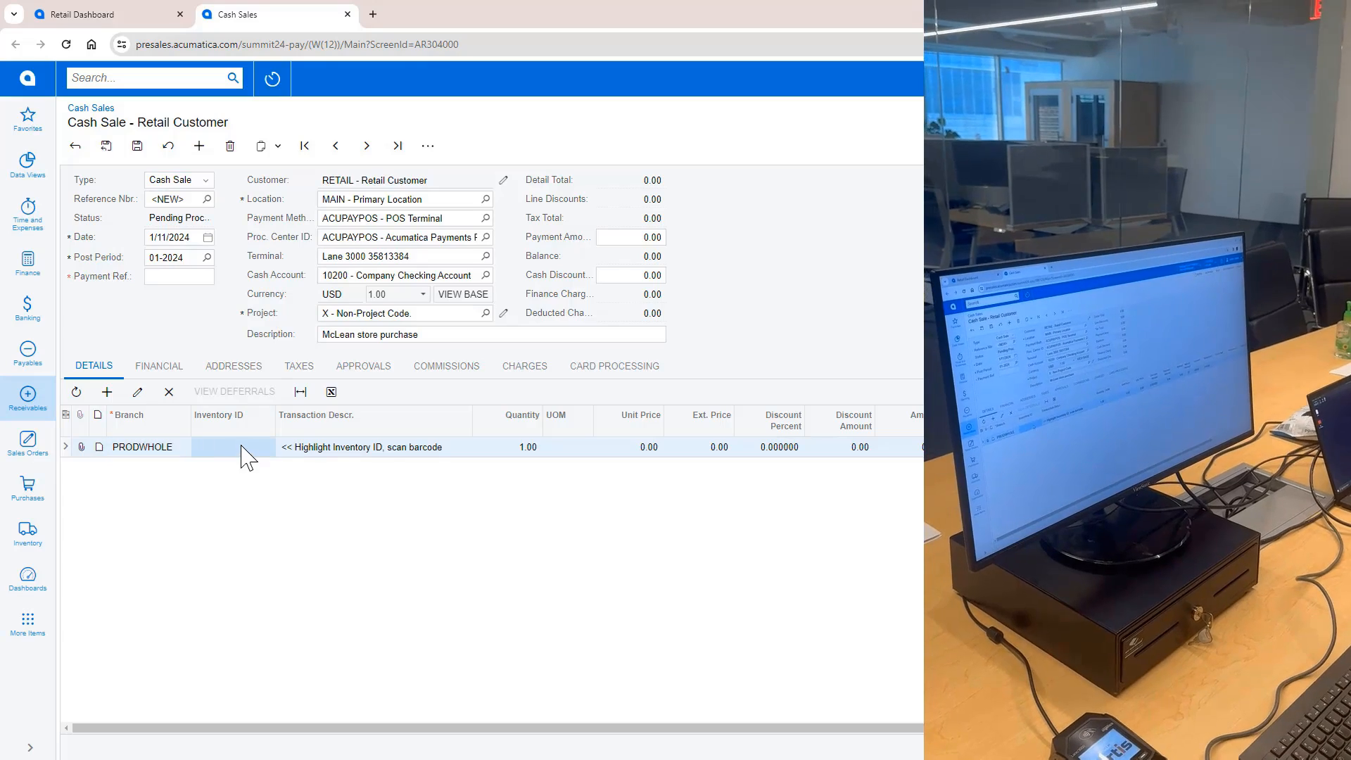
left_click(242, 448)
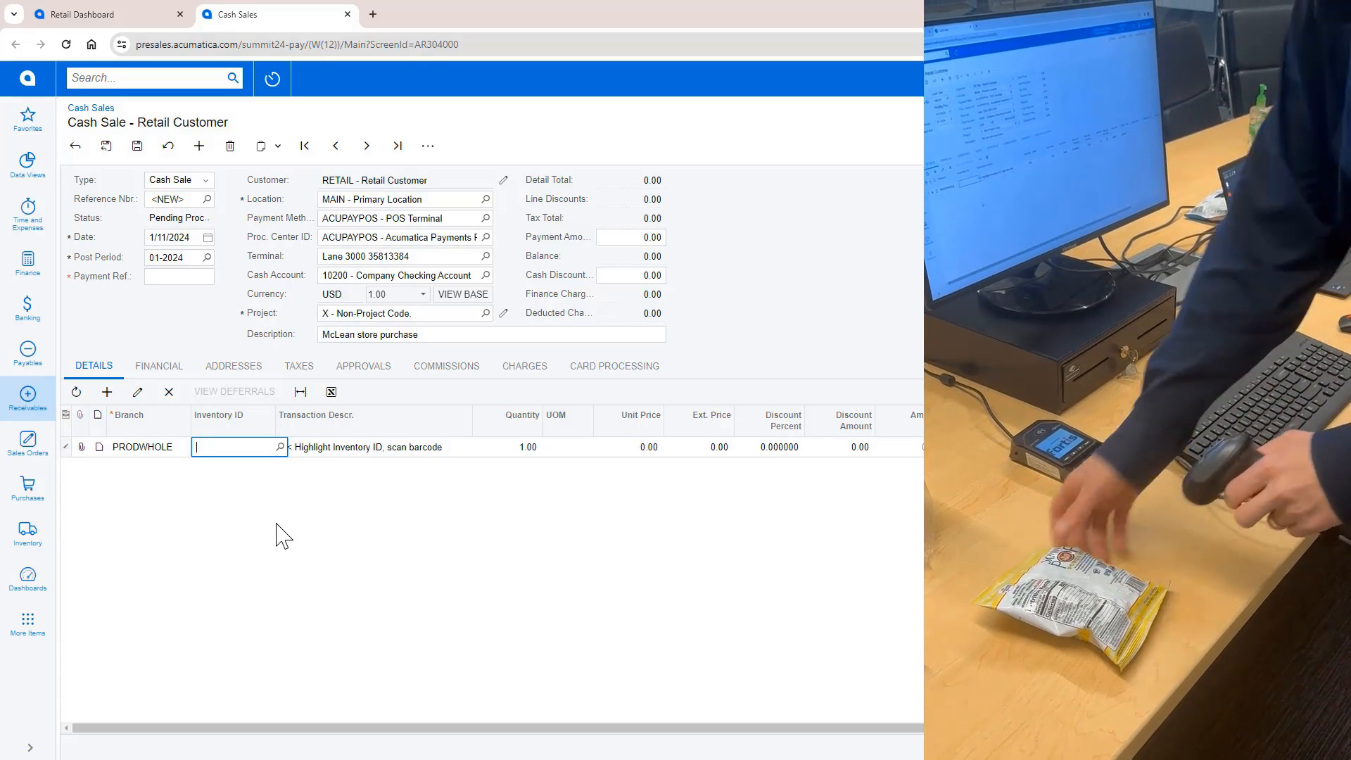
key("Tab")
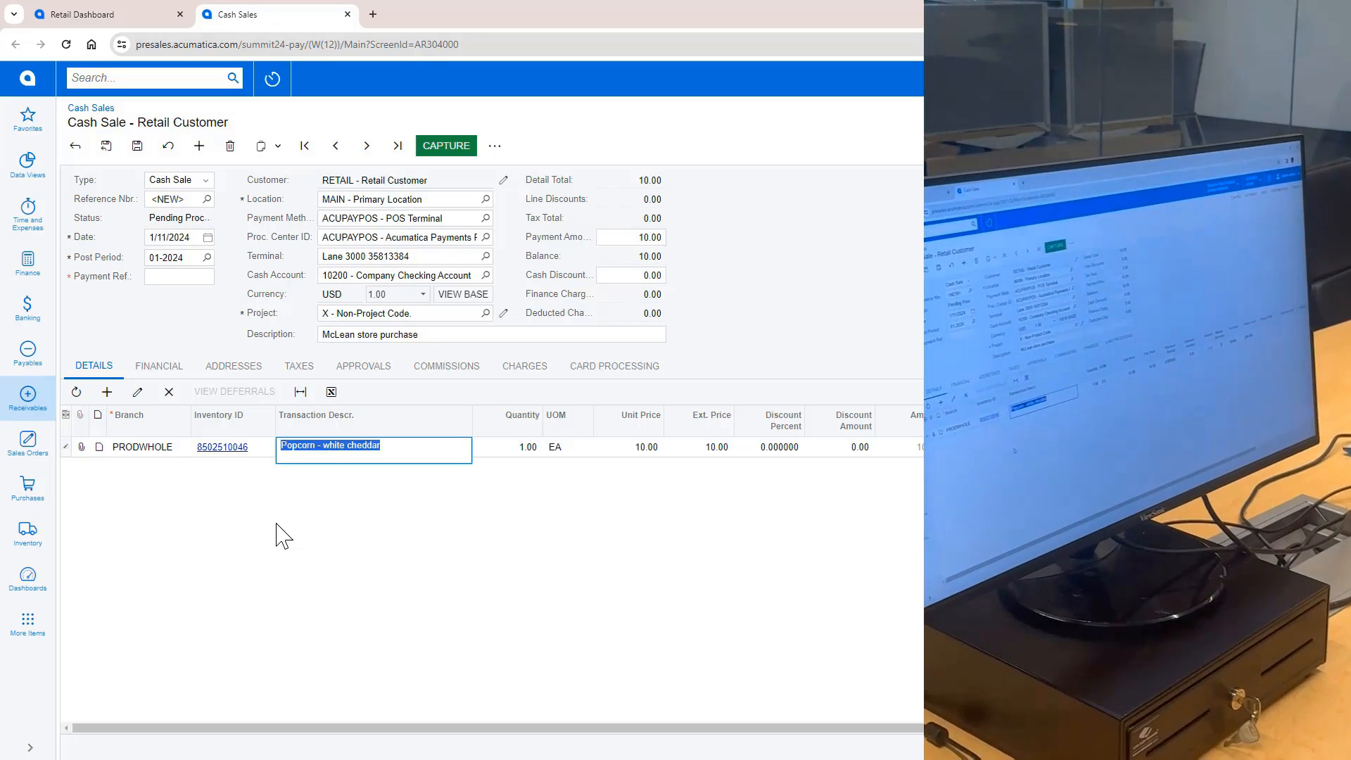
left_click(109, 148)
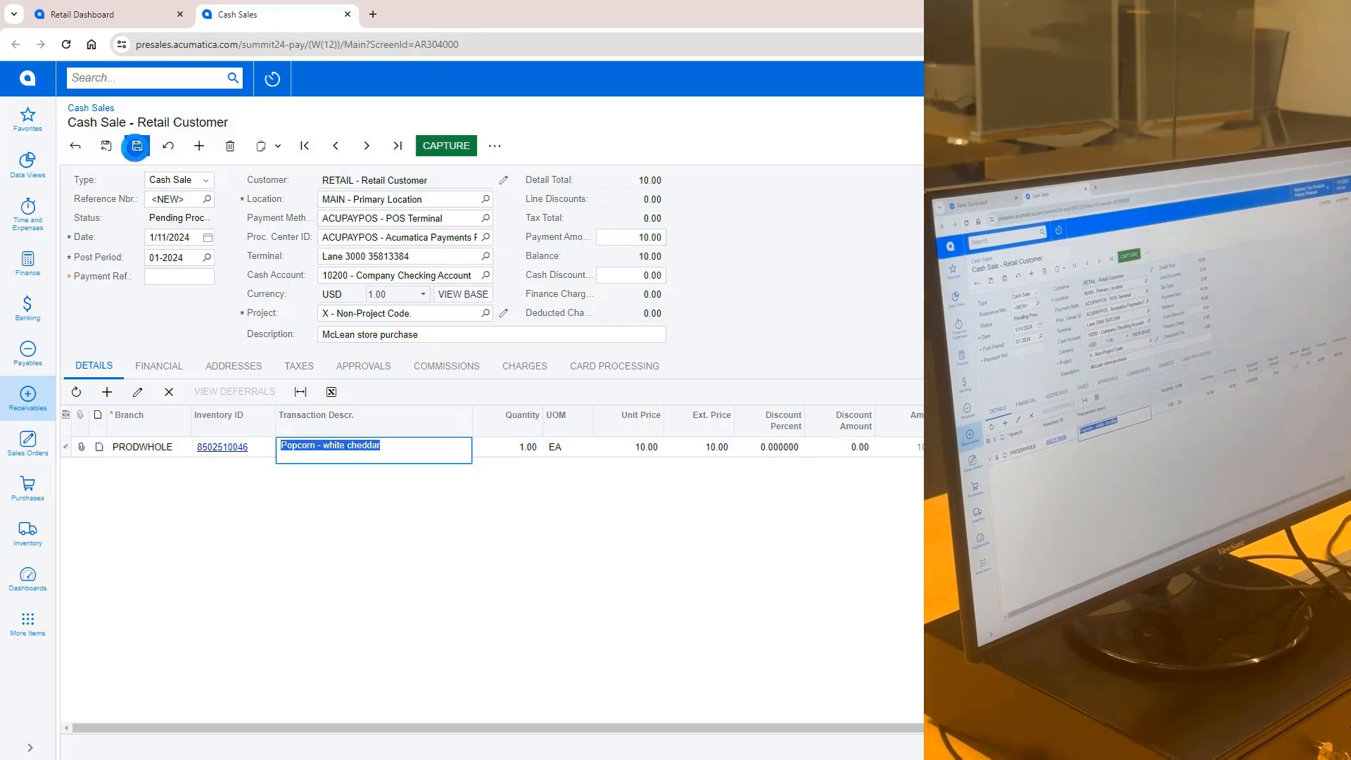
left_click(444, 148)
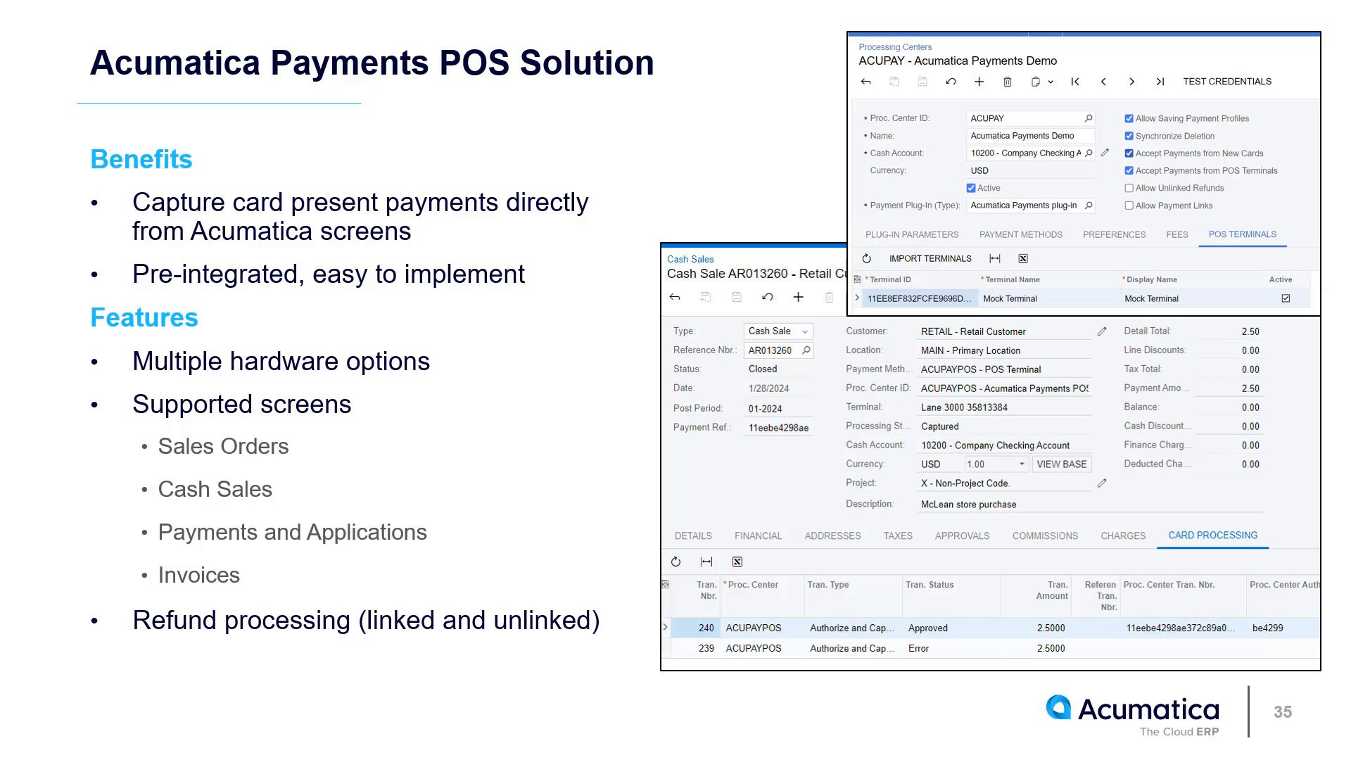
Step: Advance to slide 49, Netting AR and AP Balances, and build its offset process diagram
key("Right")
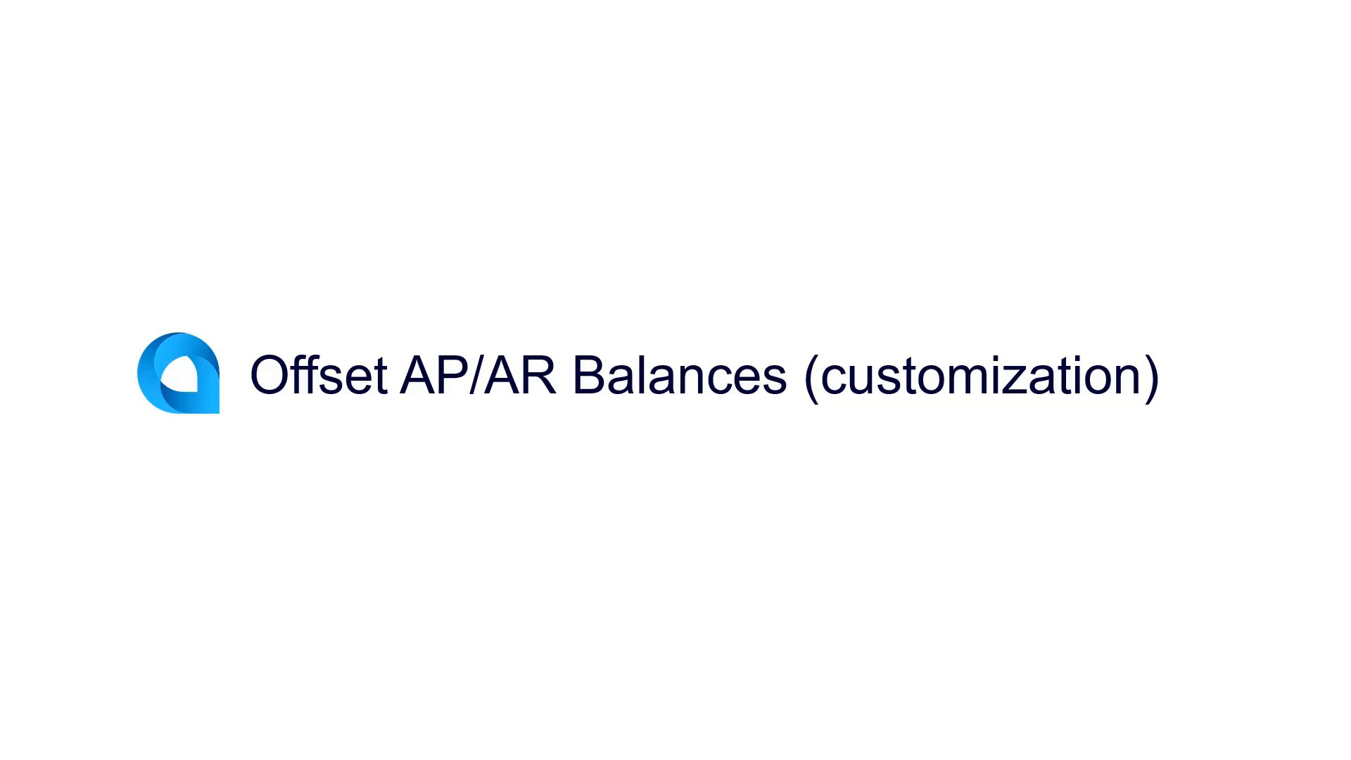
key("Right")
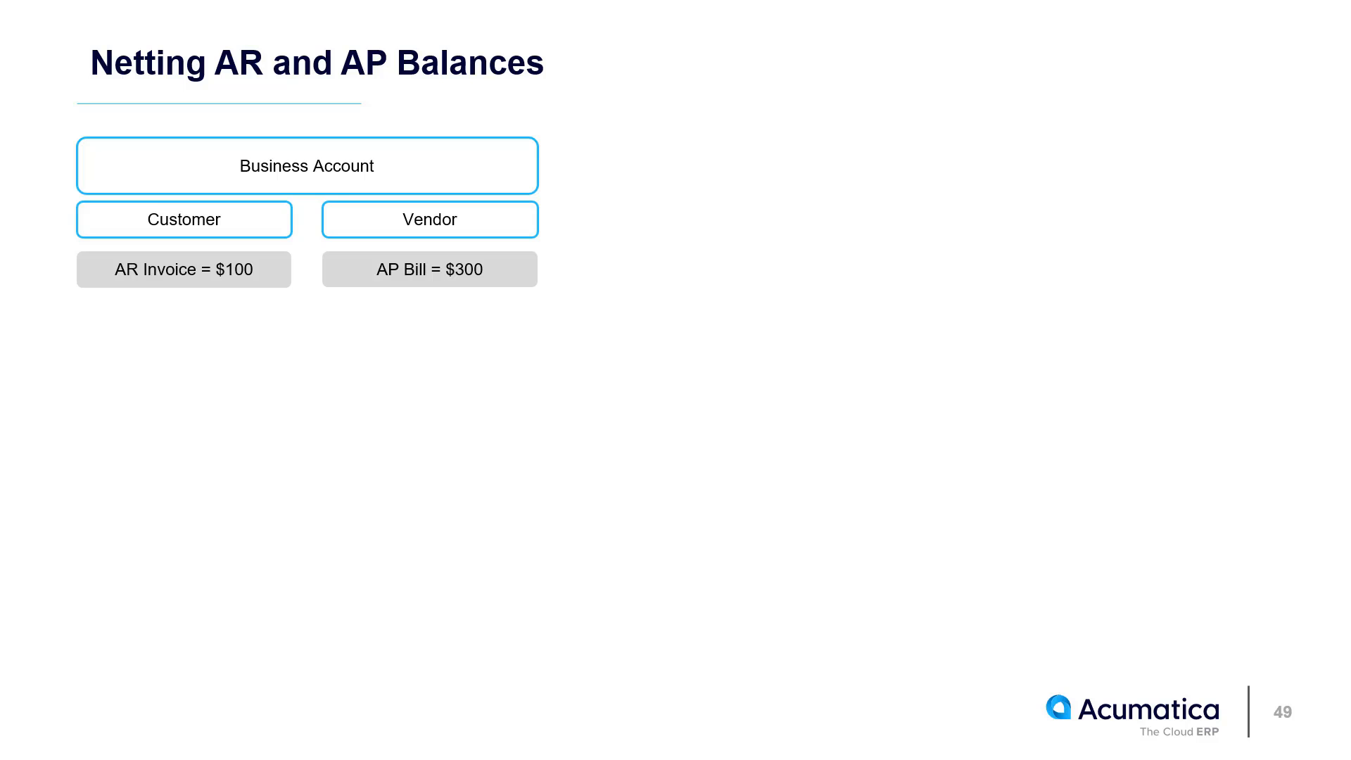
key("Right")
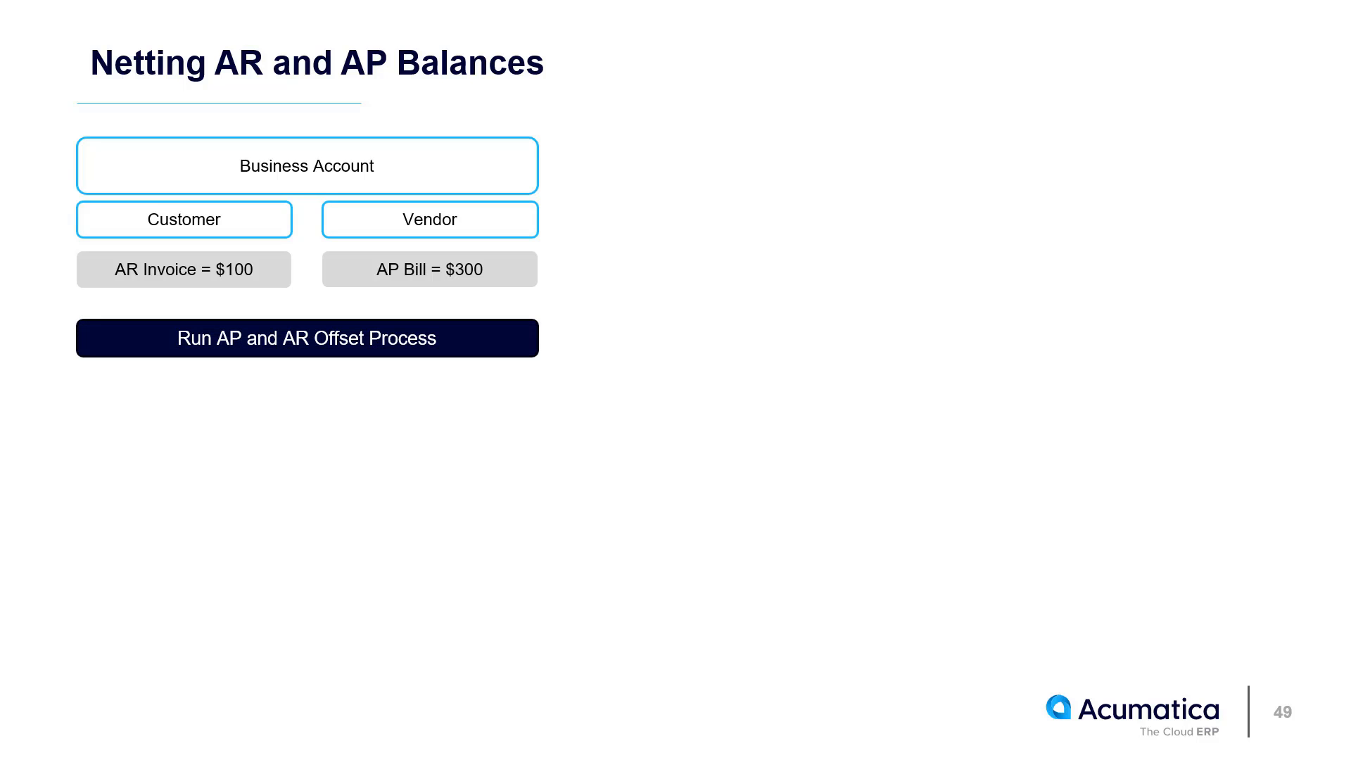
key("Right")
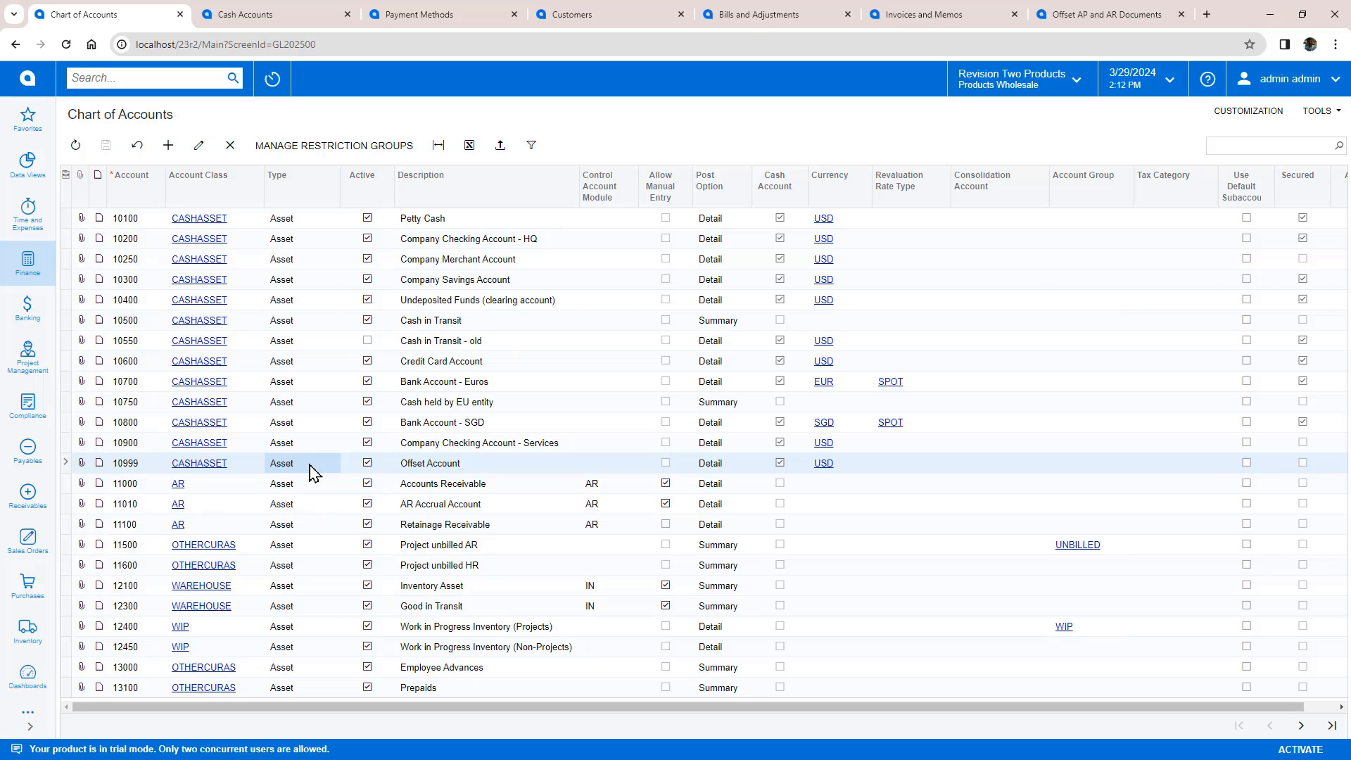
Step: Review the OFFSET cash account, the OFFSET payment method and the Net Demo customer record
left_click(257, 15)
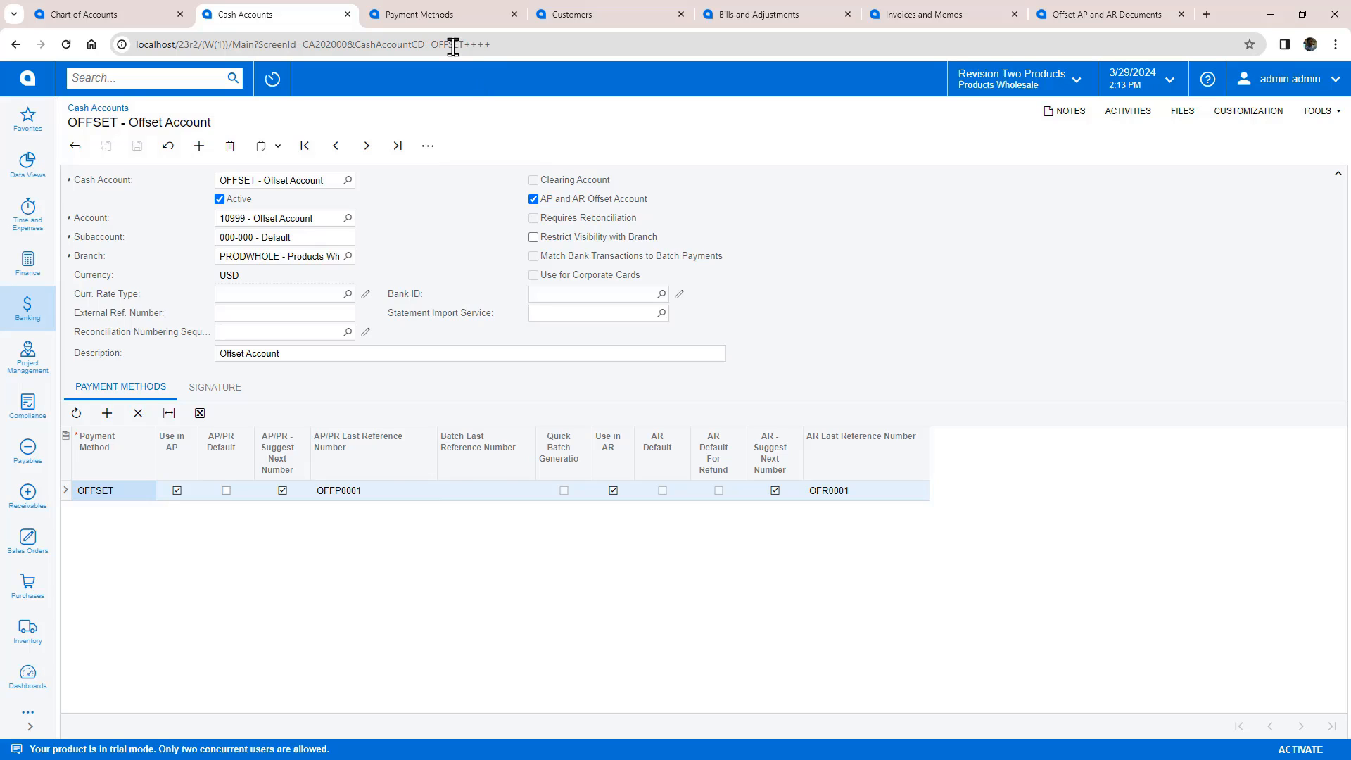
left_click(429, 21)
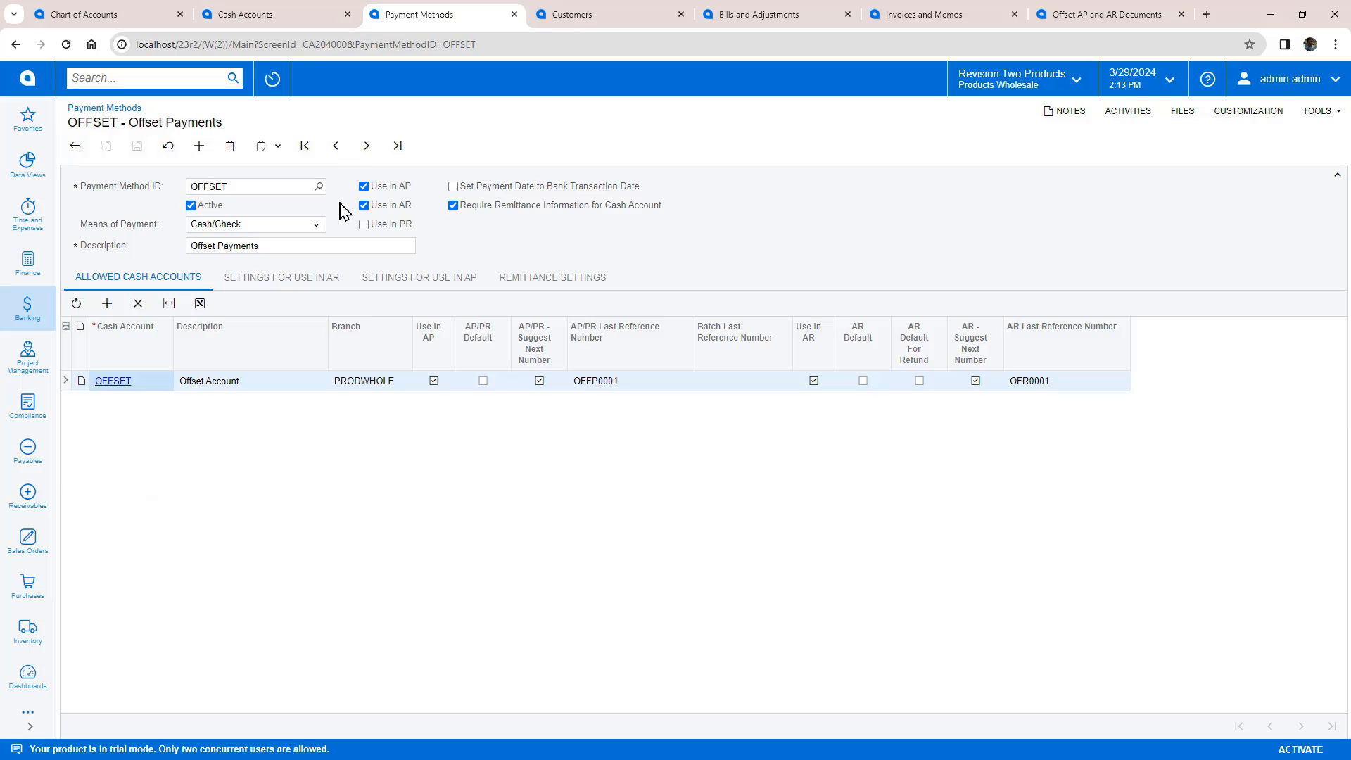
left_click(572, 18)
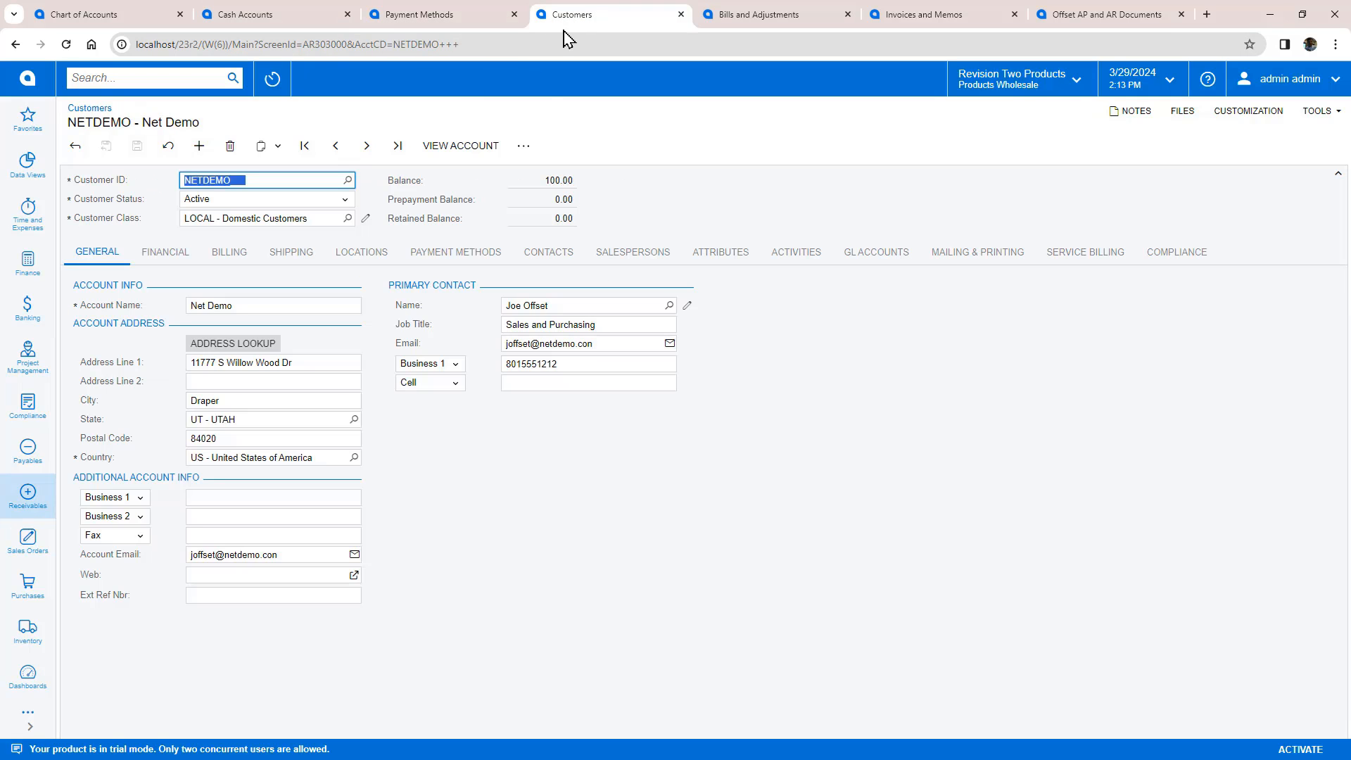
Step: Check the Net Demo vendor's payment defaults, then its 300.00 bill 005135 and 100.00 invoice AR012794
left_click(525, 148)
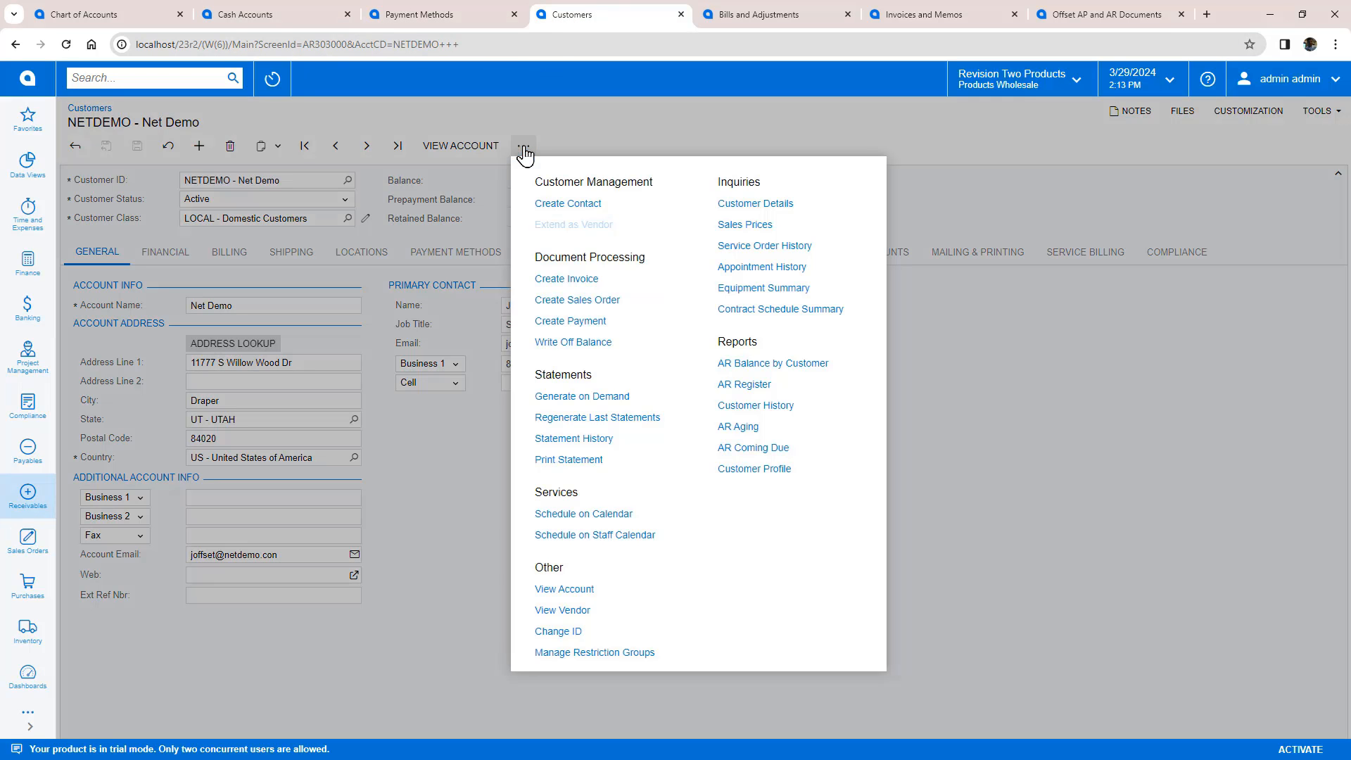
left_click(572, 610)
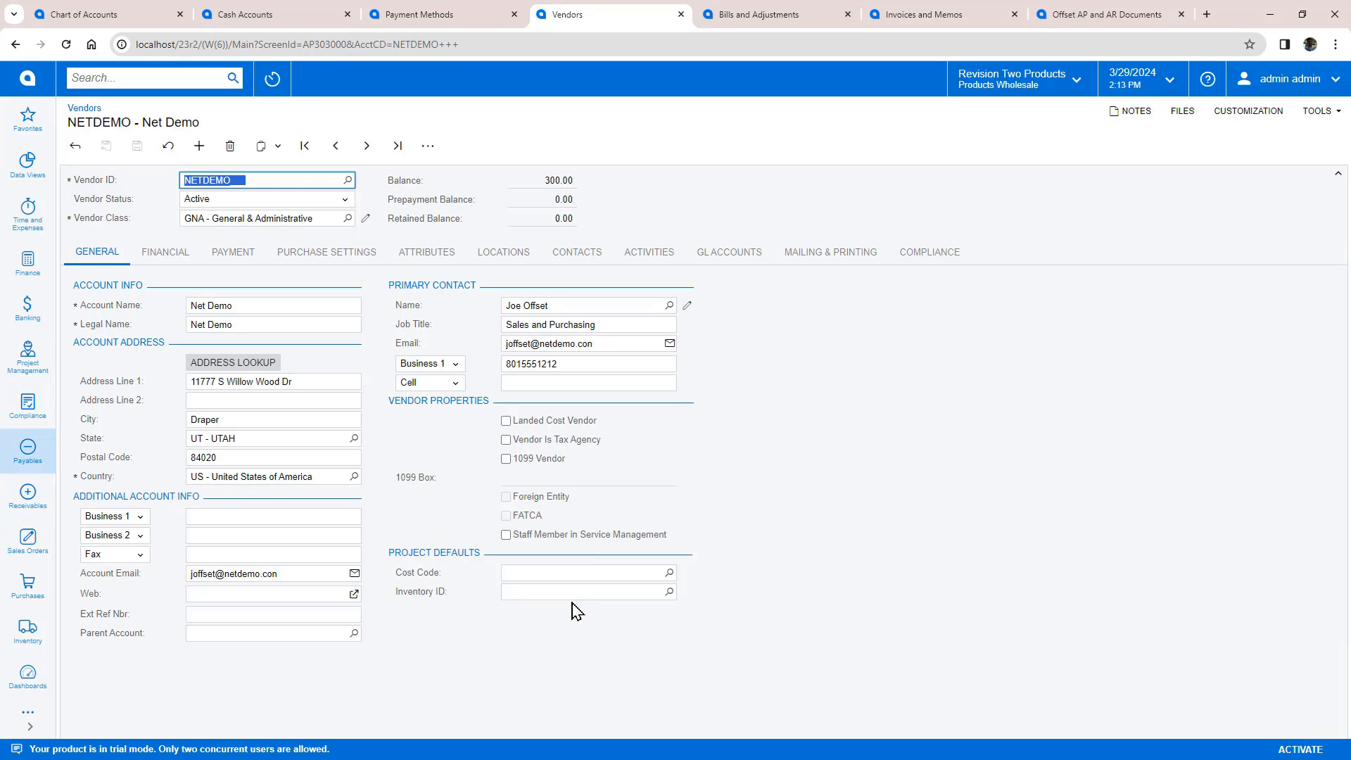
left_click(234, 253)
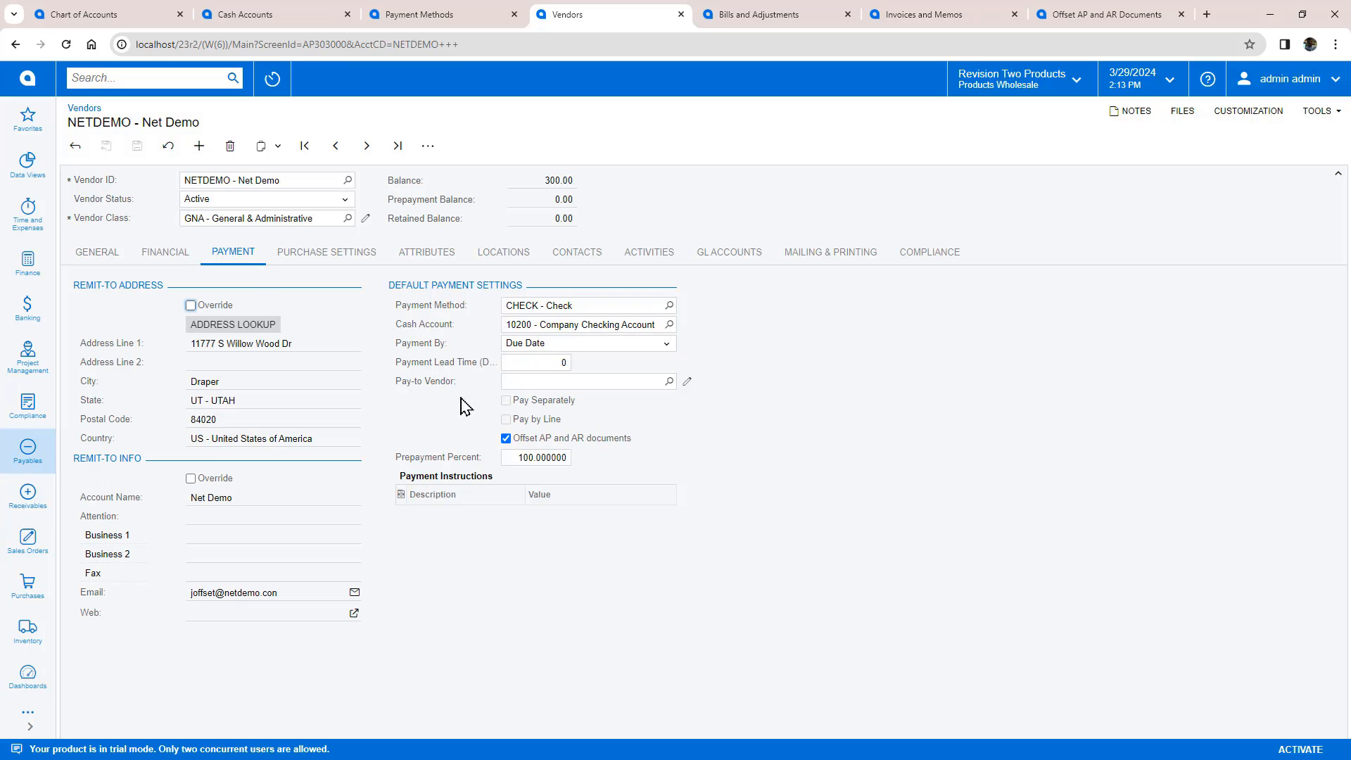
left_click(733, 20)
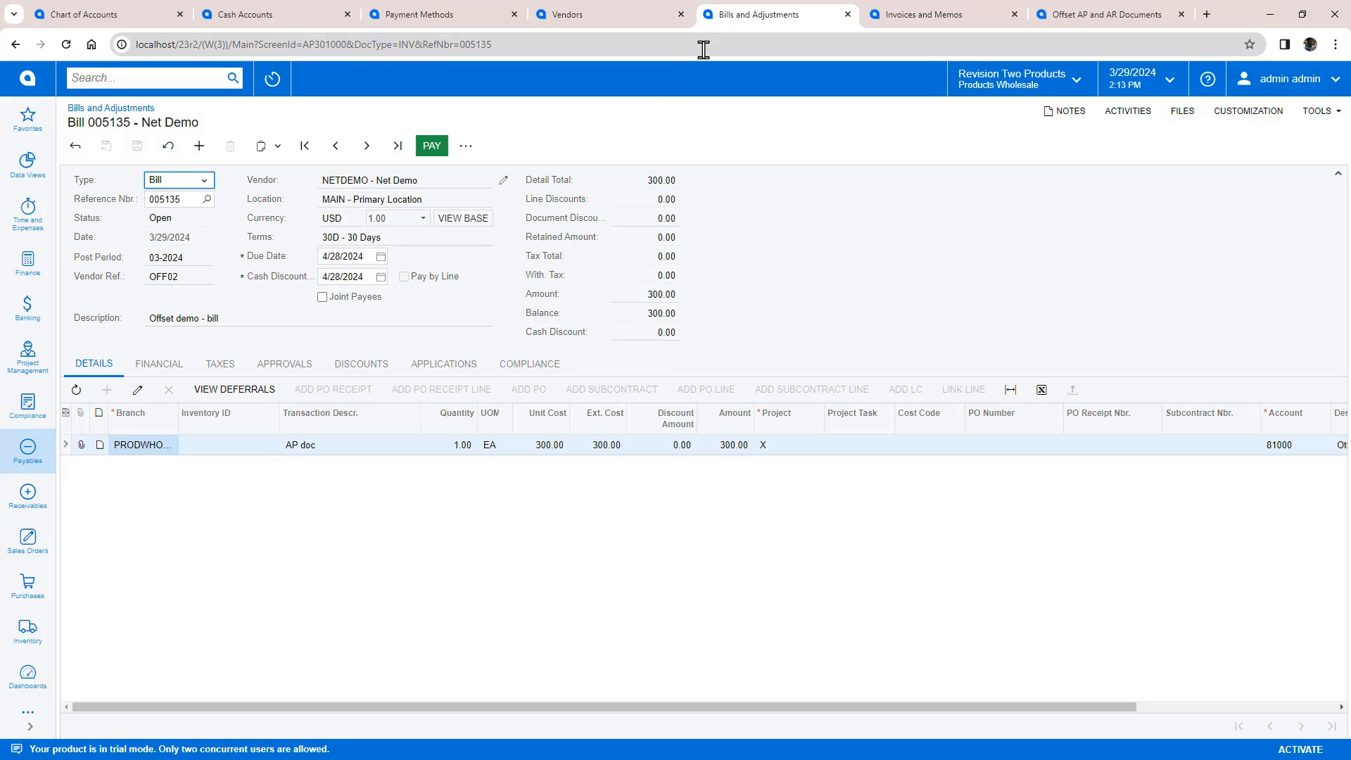
left_click(879, 20)
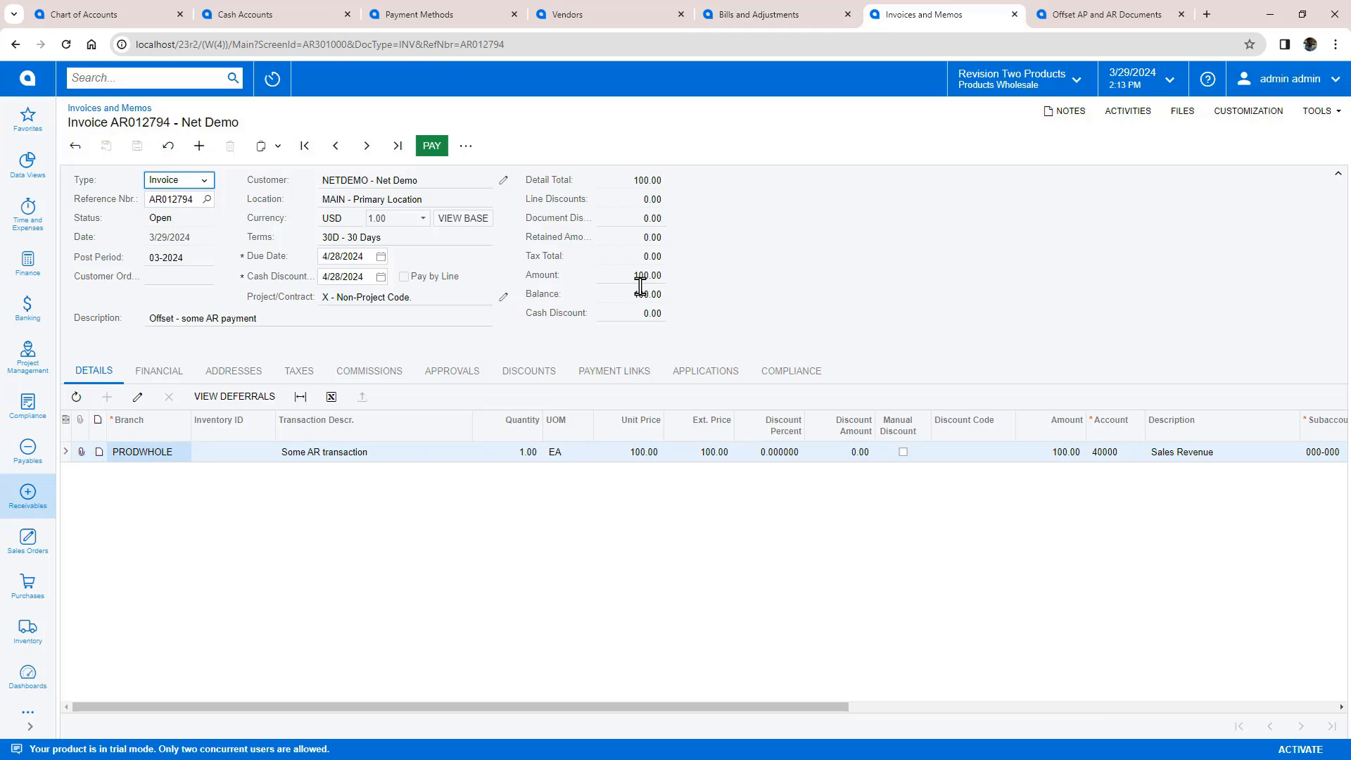
Step: Refresh the Offset AP and AR Documents candidates and review the accounts listed as exceptions
left_click(1080, 22)
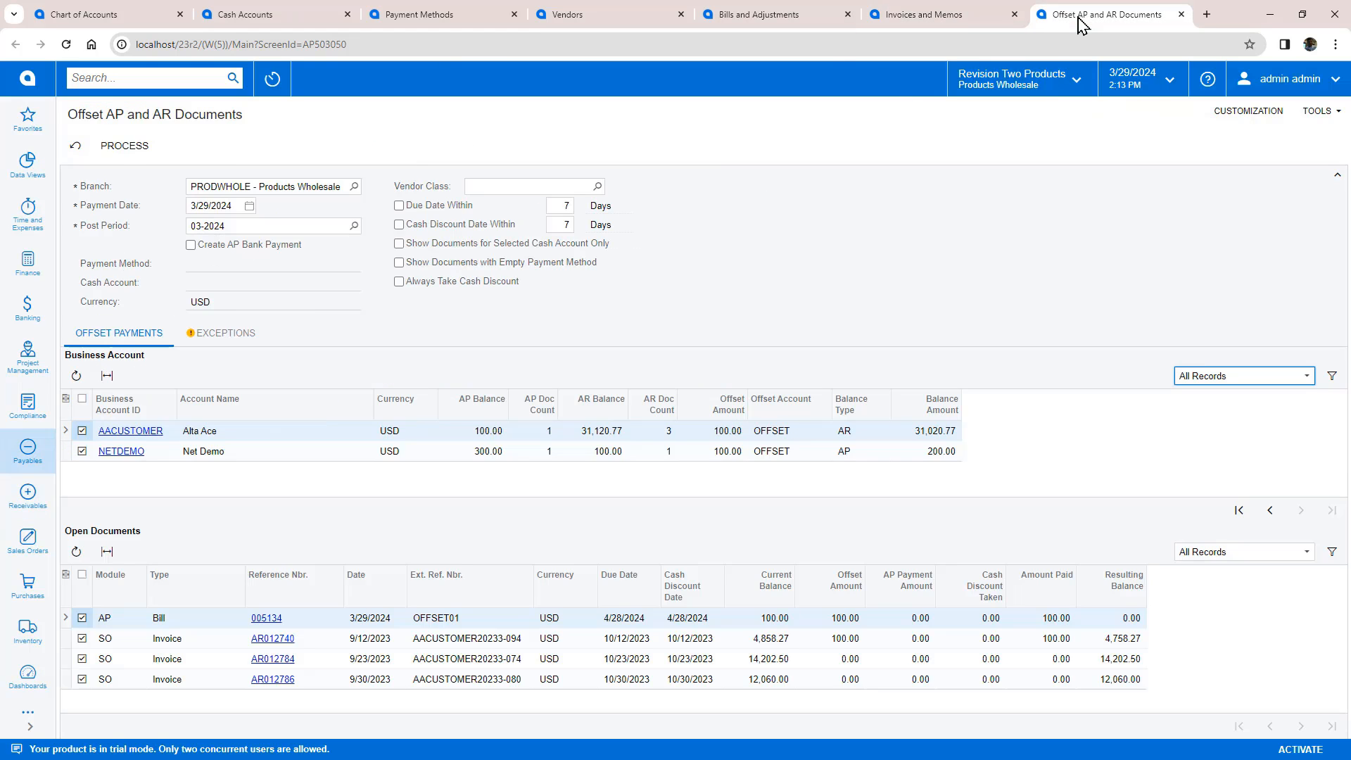
left_click(74, 148)
left_click(233, 340)
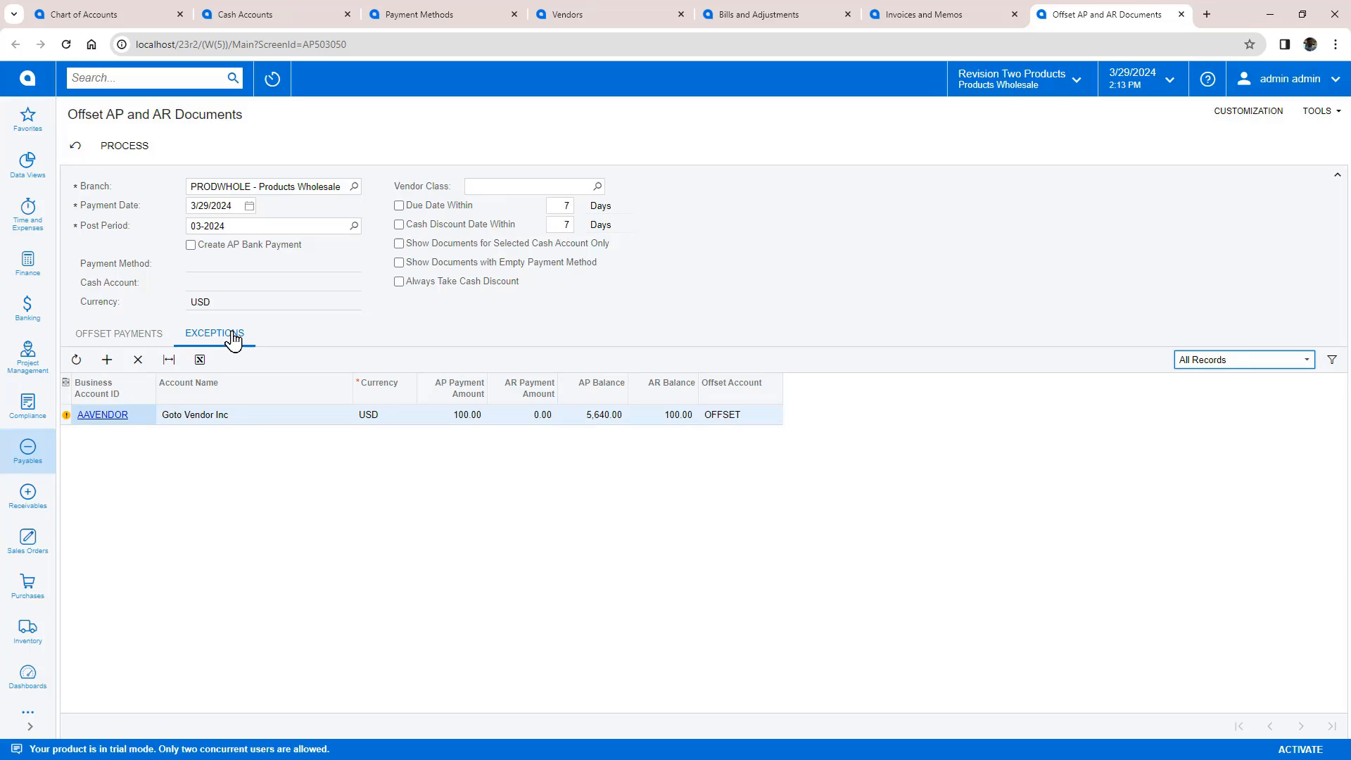
left_click(127, 337)
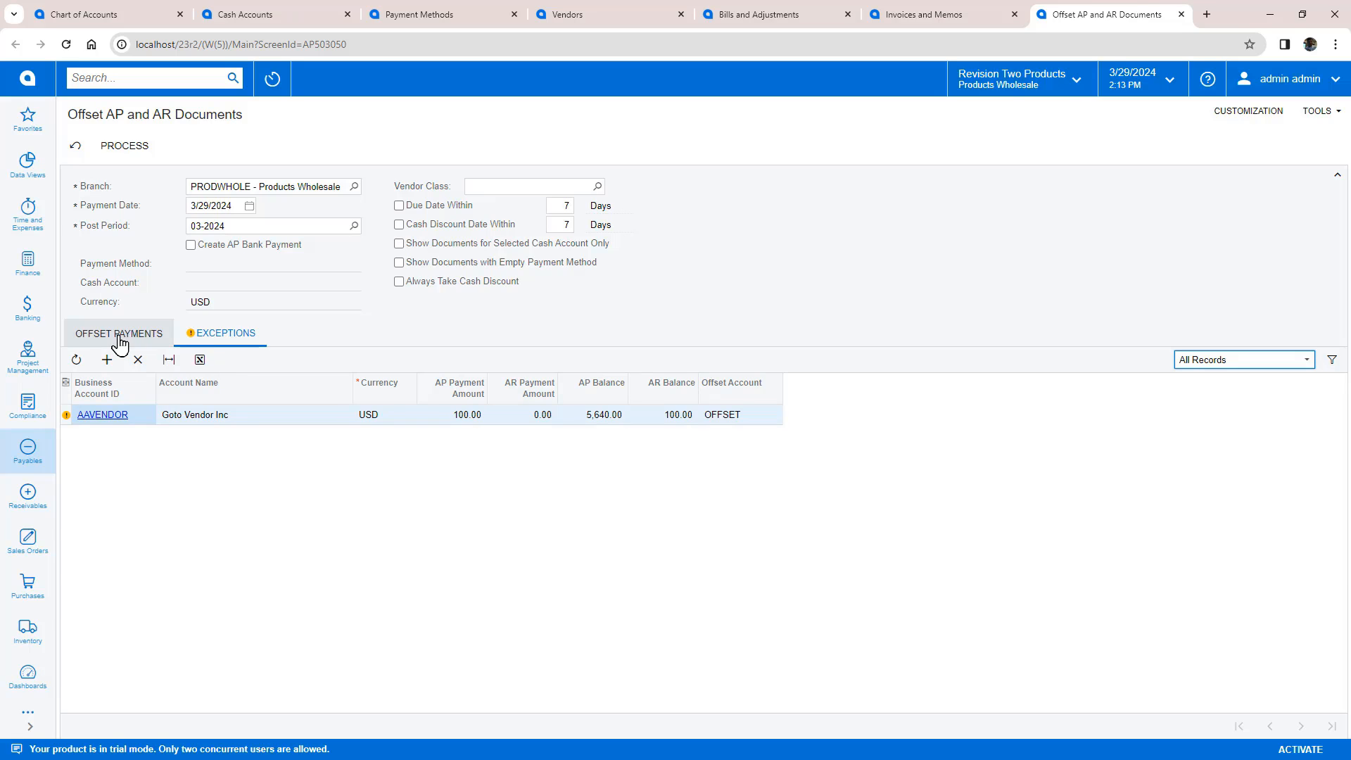
Step: Enable Create AP Bank Payment with the CHECK payment method from account 10200, and process the offset
left_click(190, 245)
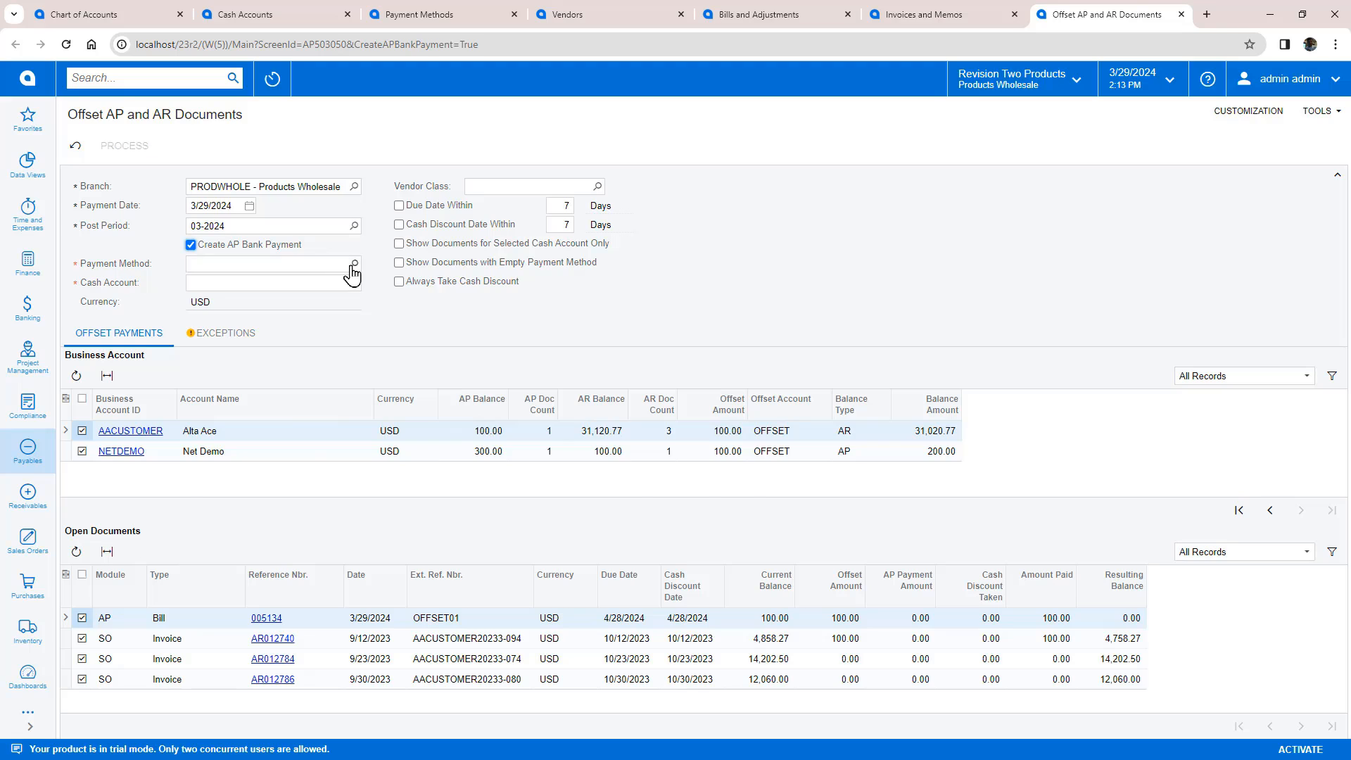
left_click(354, 263)
double_click(239, 414)
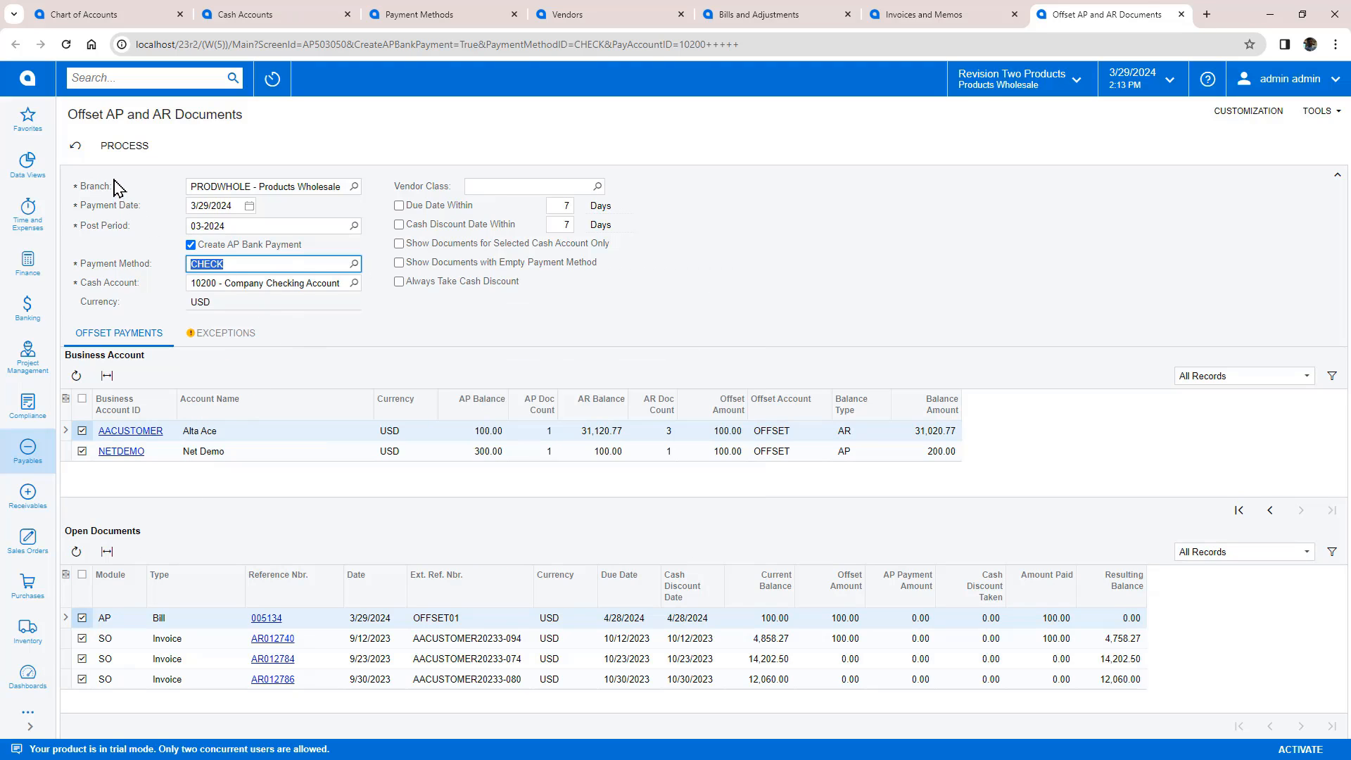
left_click(123, 144)
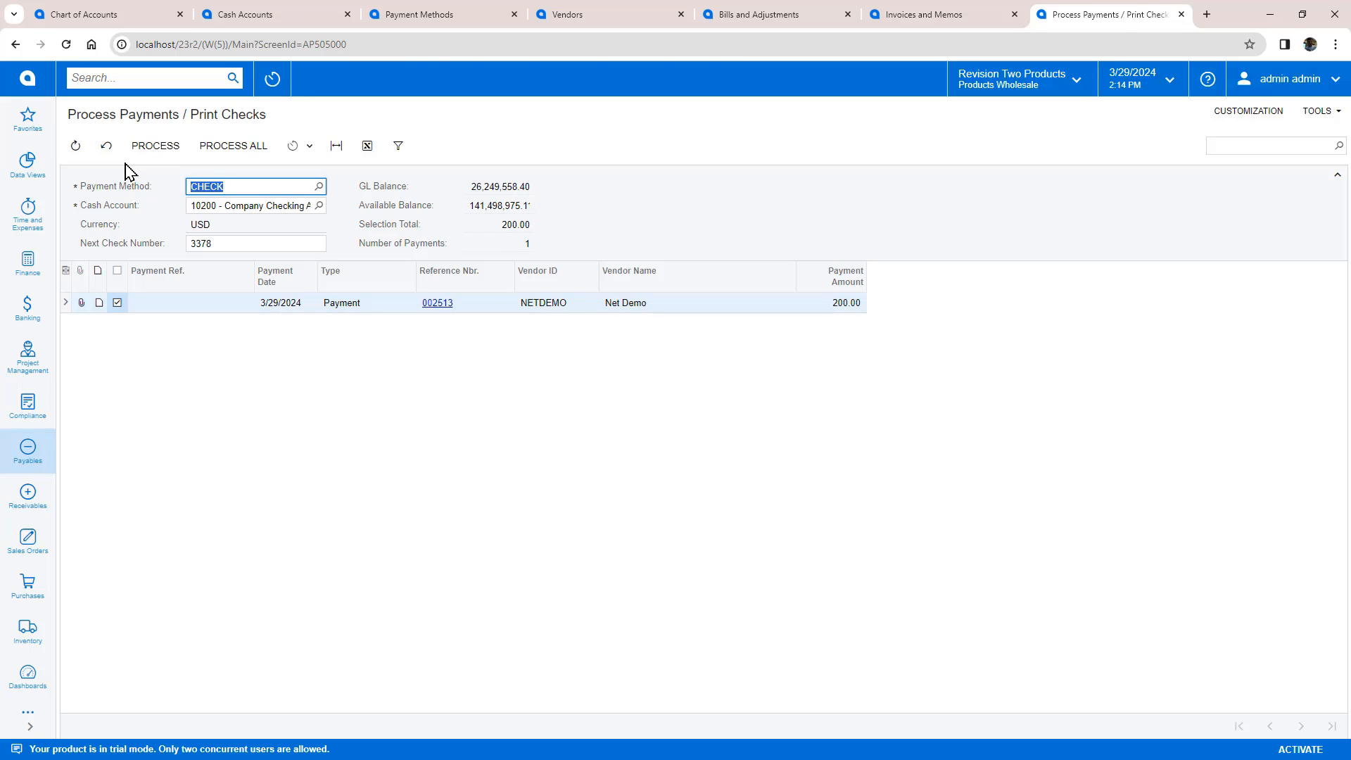
Step: Print the 200.00 Net Demo check and release all the printed check payments
left_click(225, 150)
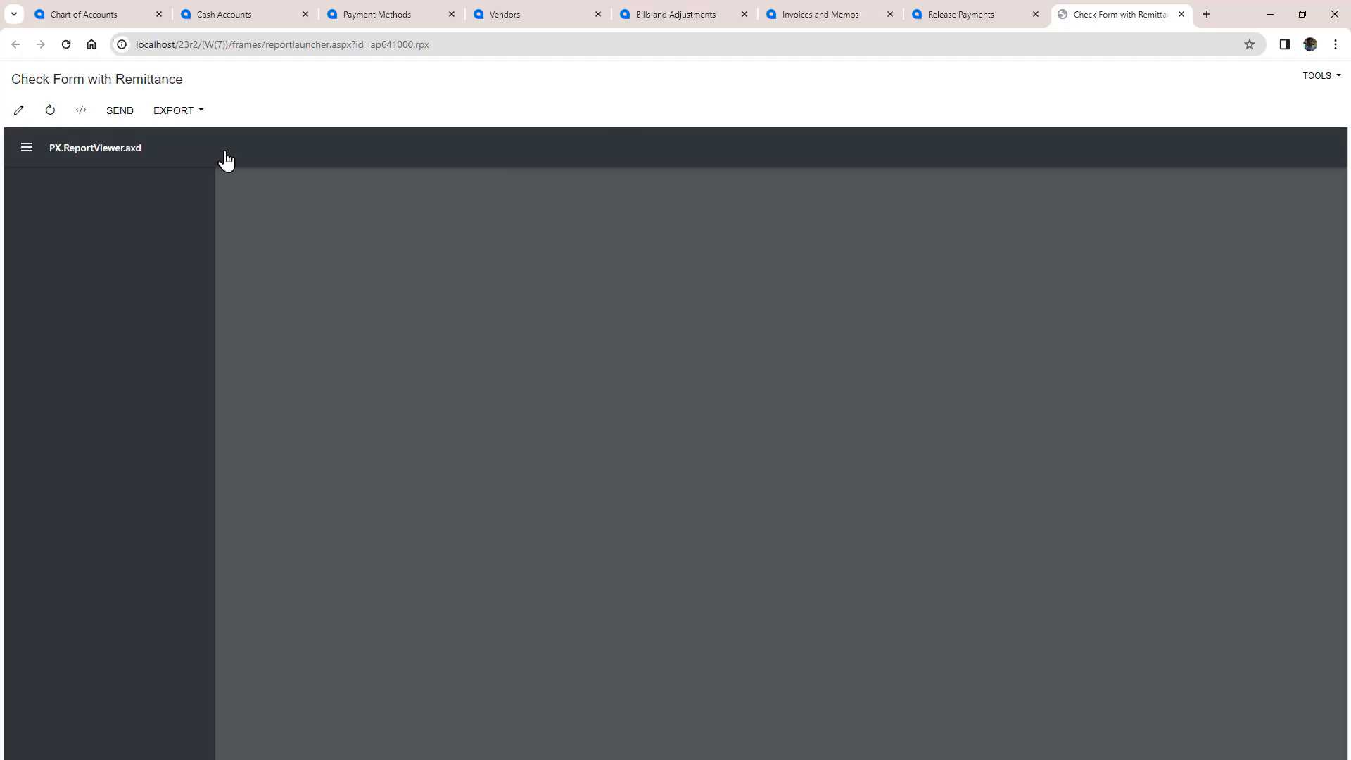
left_click(1182, 14)
left_click(229, 146)
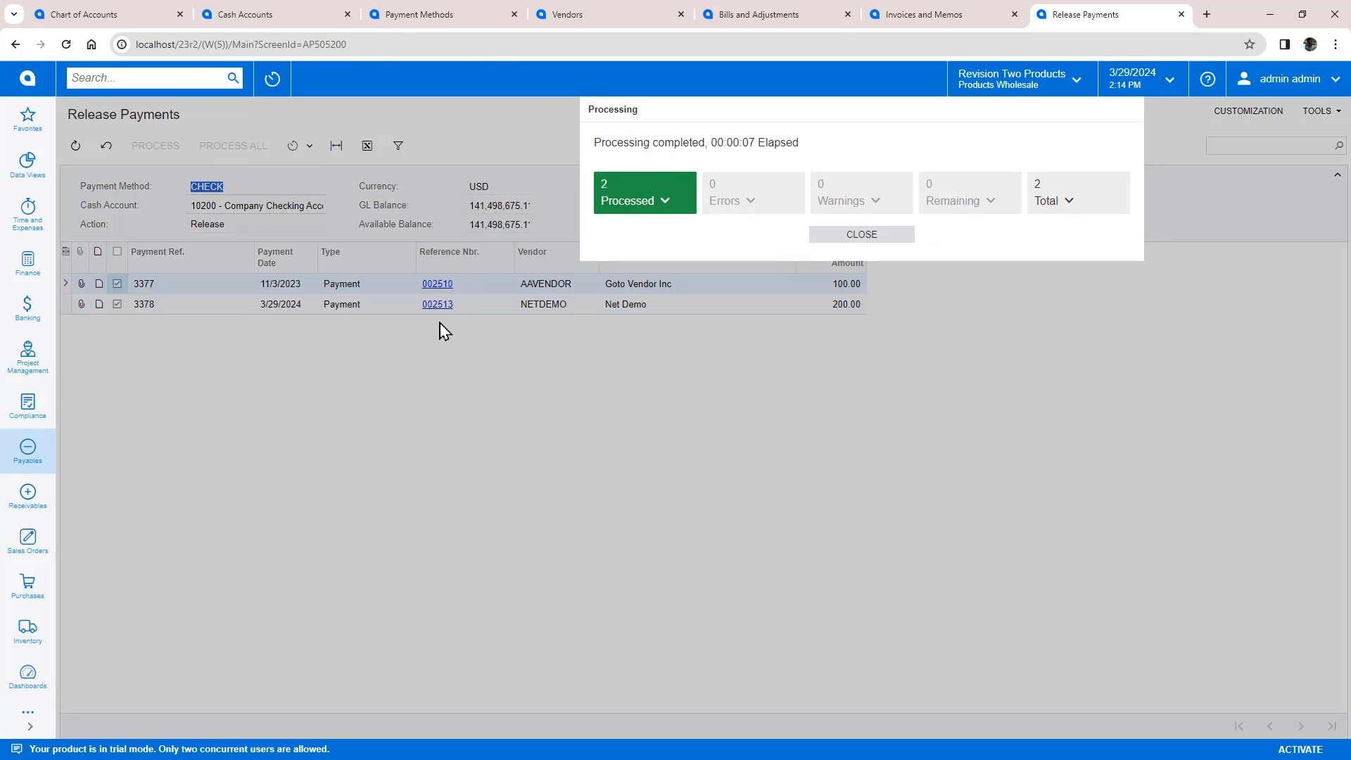
left_click(861, 234)
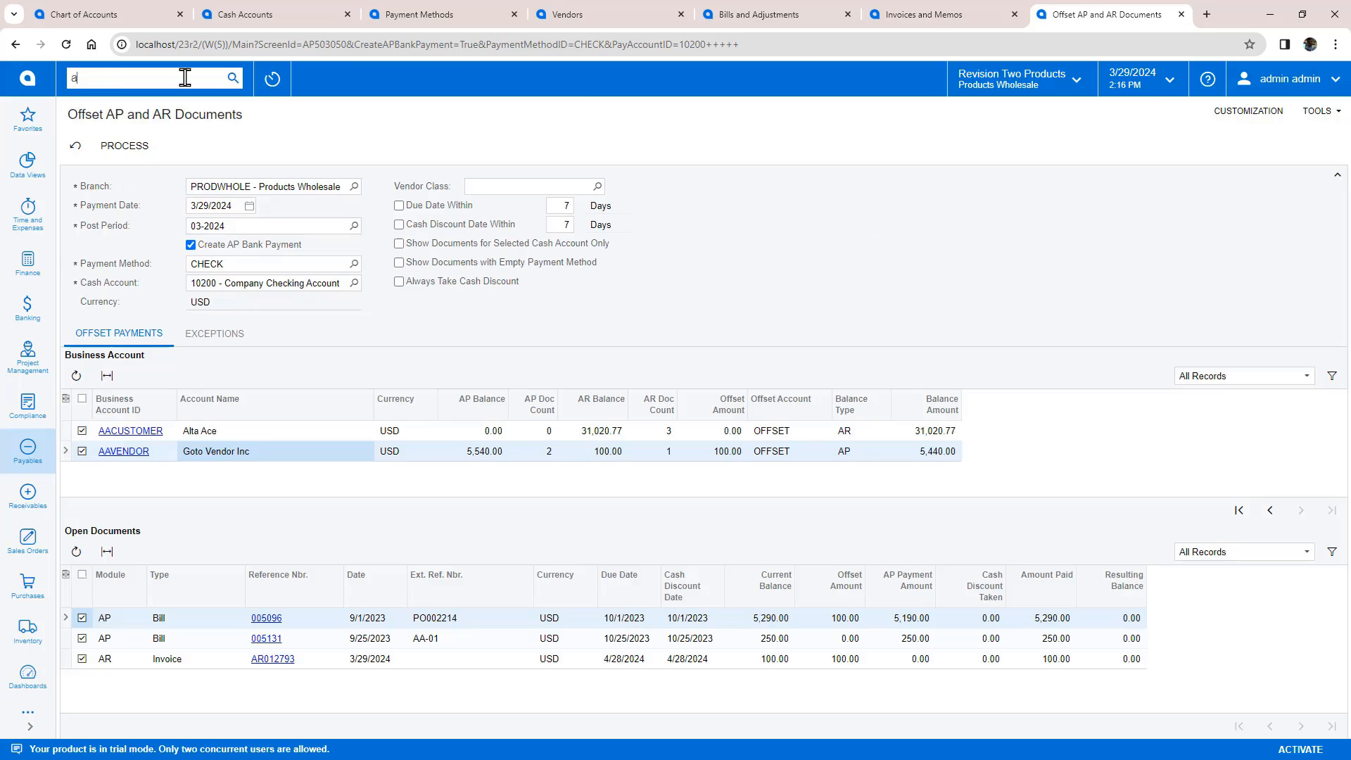
Step: Confirm bill 005135 is closed by the 100.00 offset and 200.00 check, then move to the CRM slide
type("ap bill")
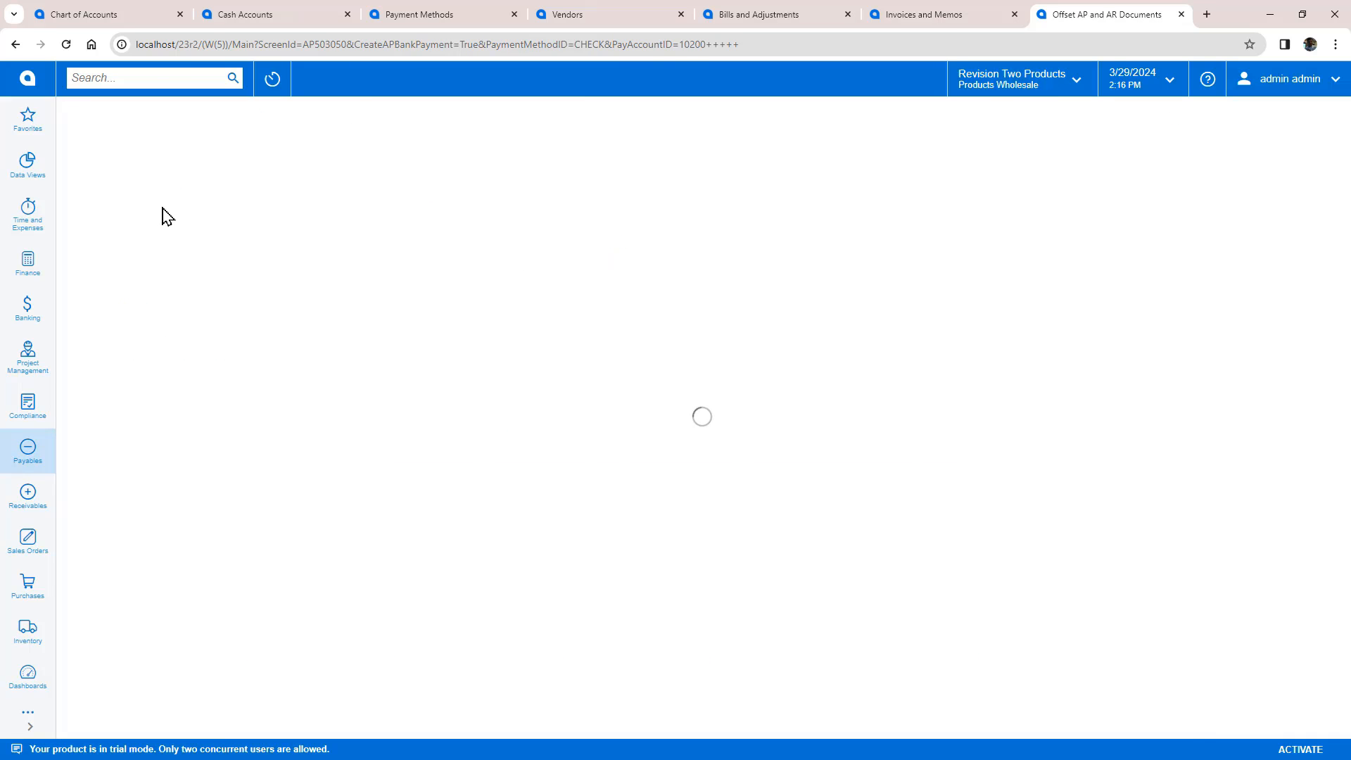
left_click(134, 229)
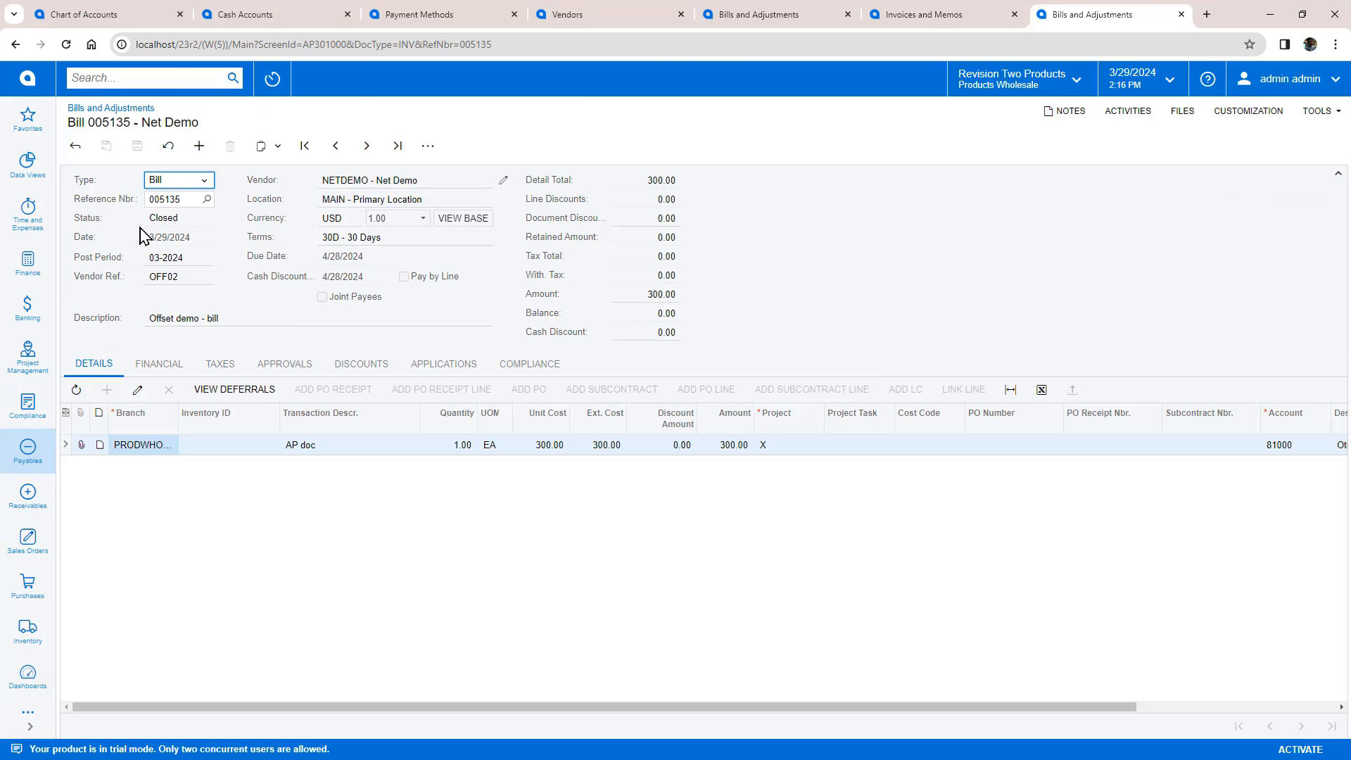
left_click(430, 364)
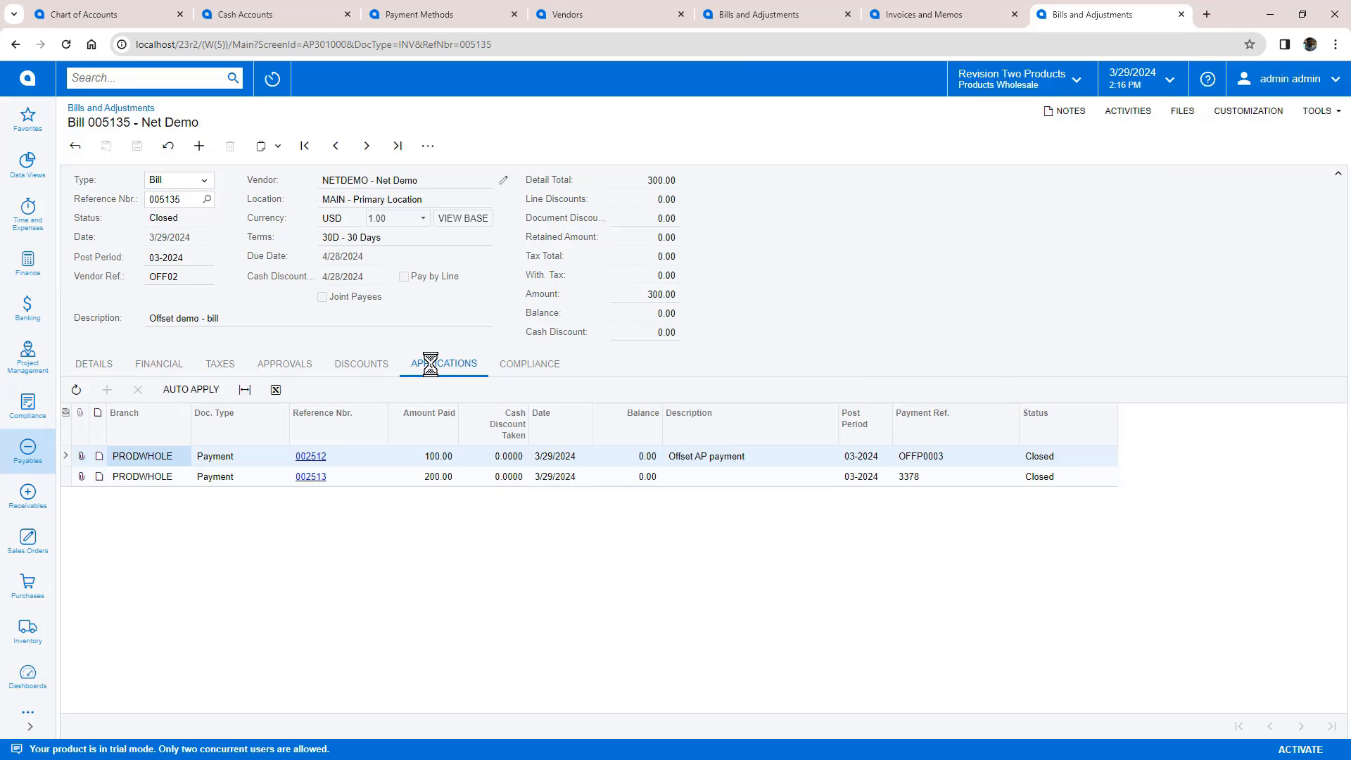
left_click(597, 459)
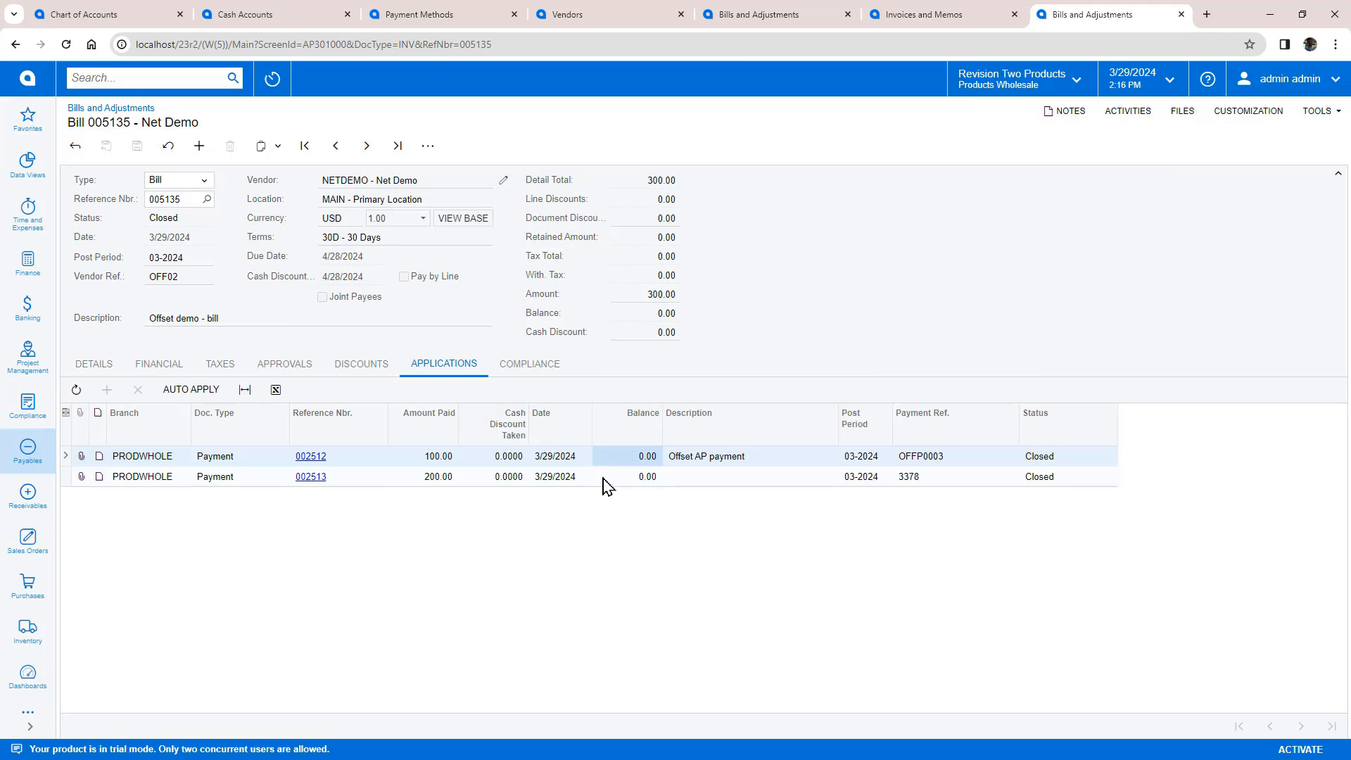
left_click(606, 480)
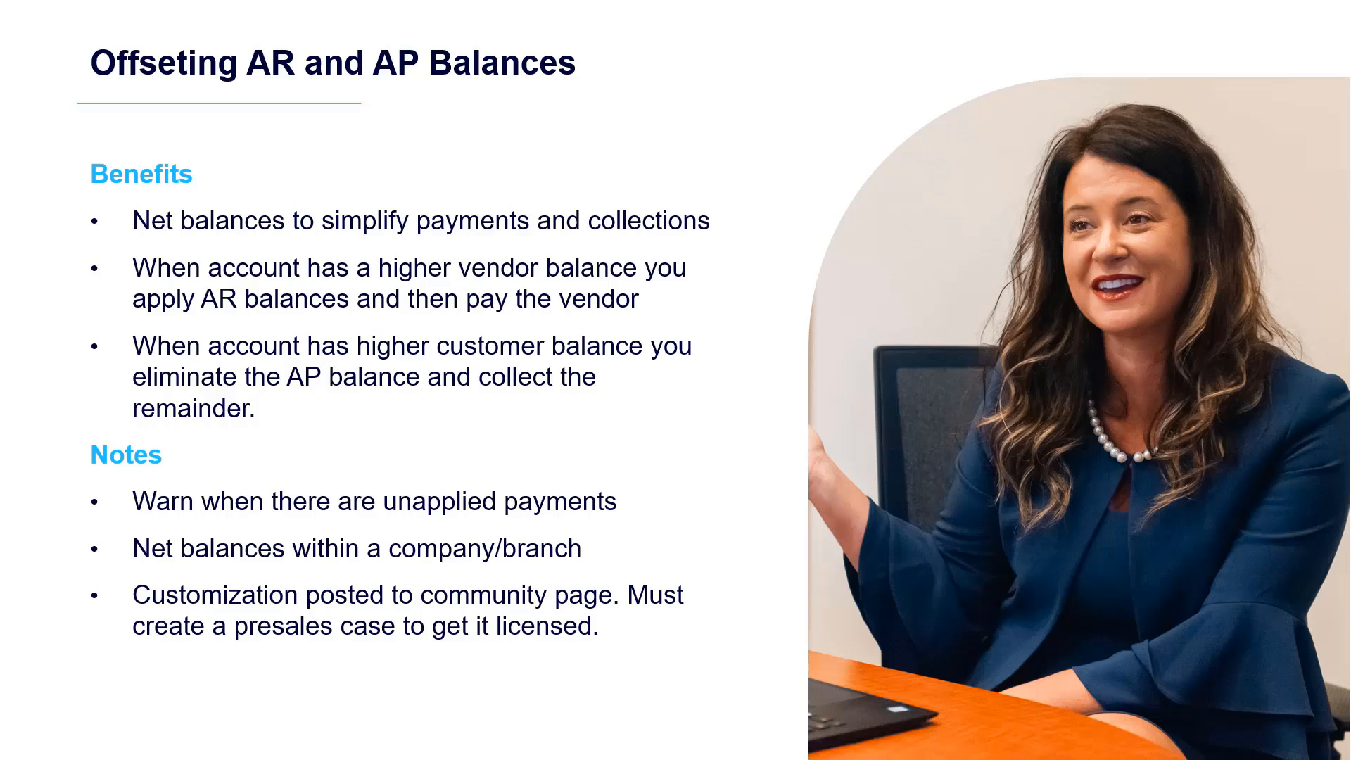
key("Right")
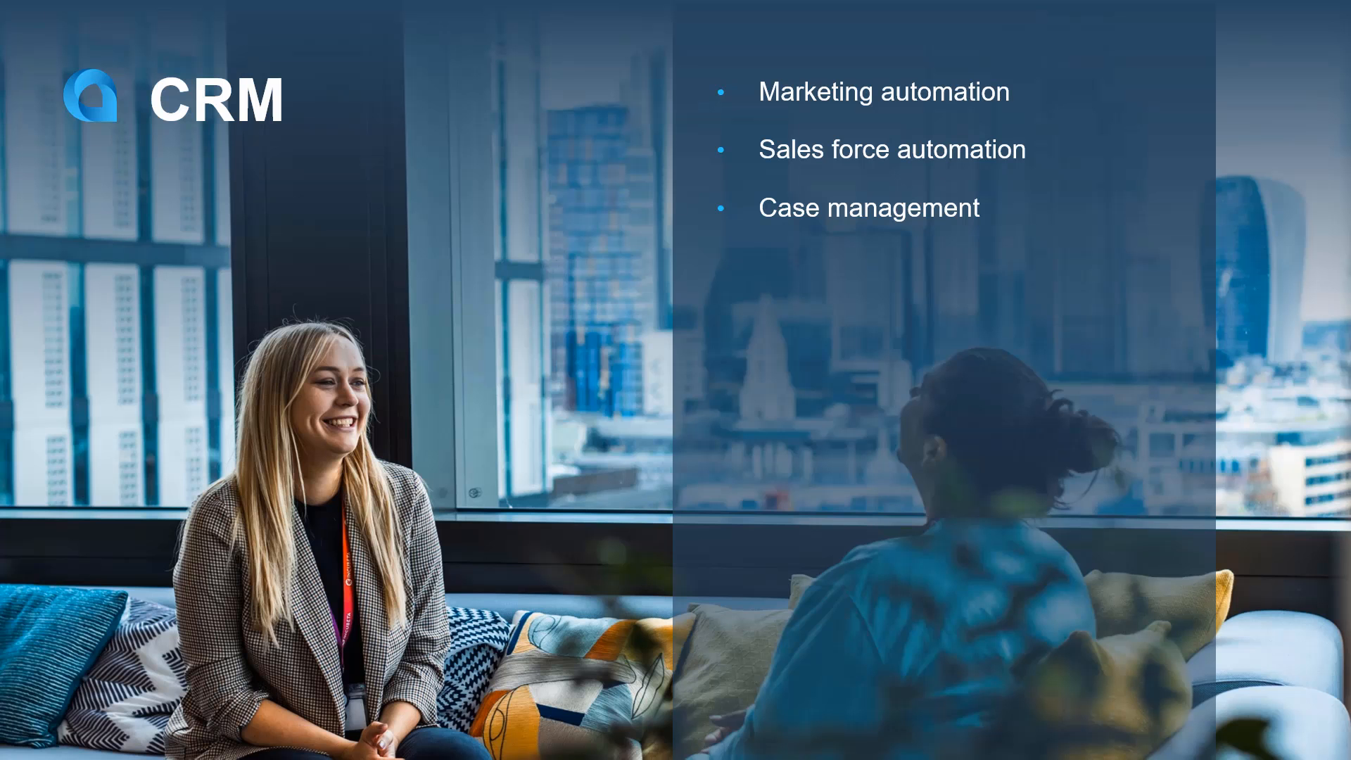
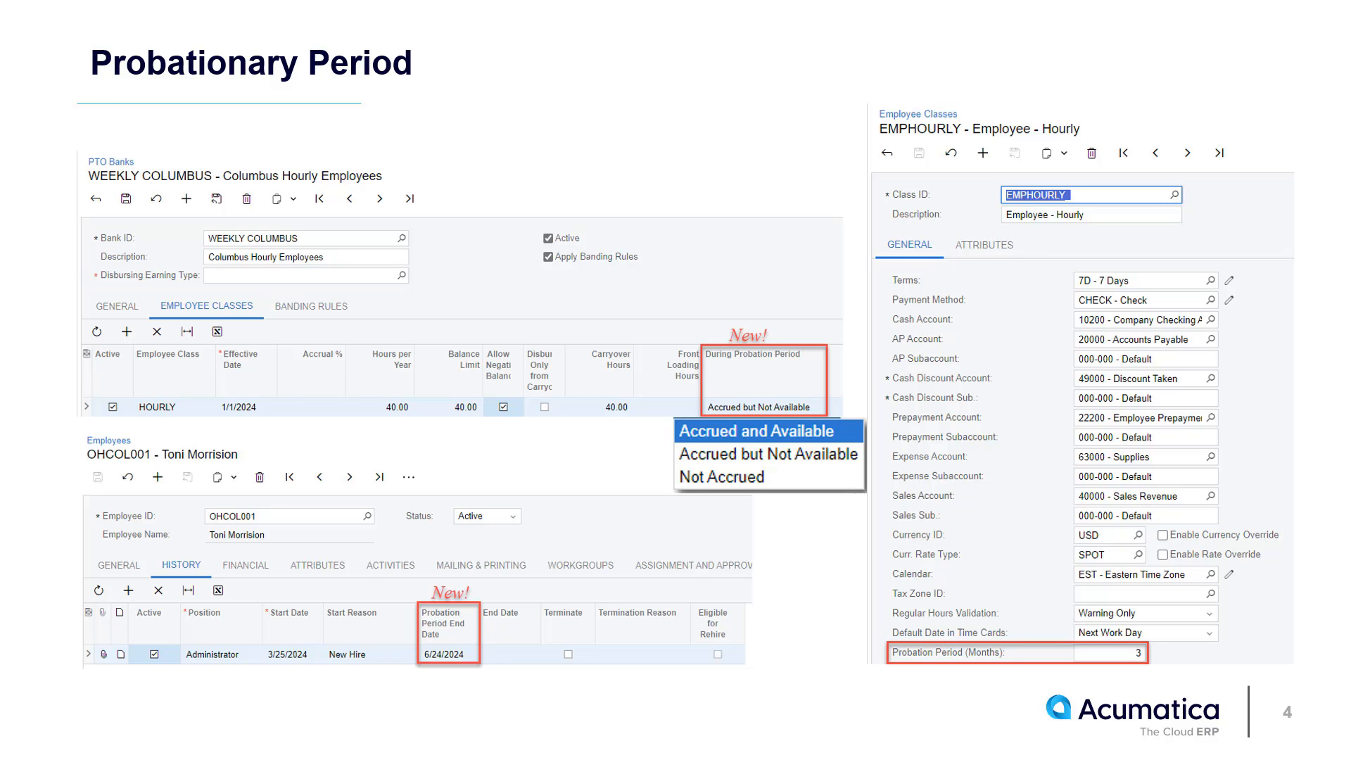
Step: Advance the presentation through the Adjustments and Report slide to the Employee PTO Balances slide
key("Right")
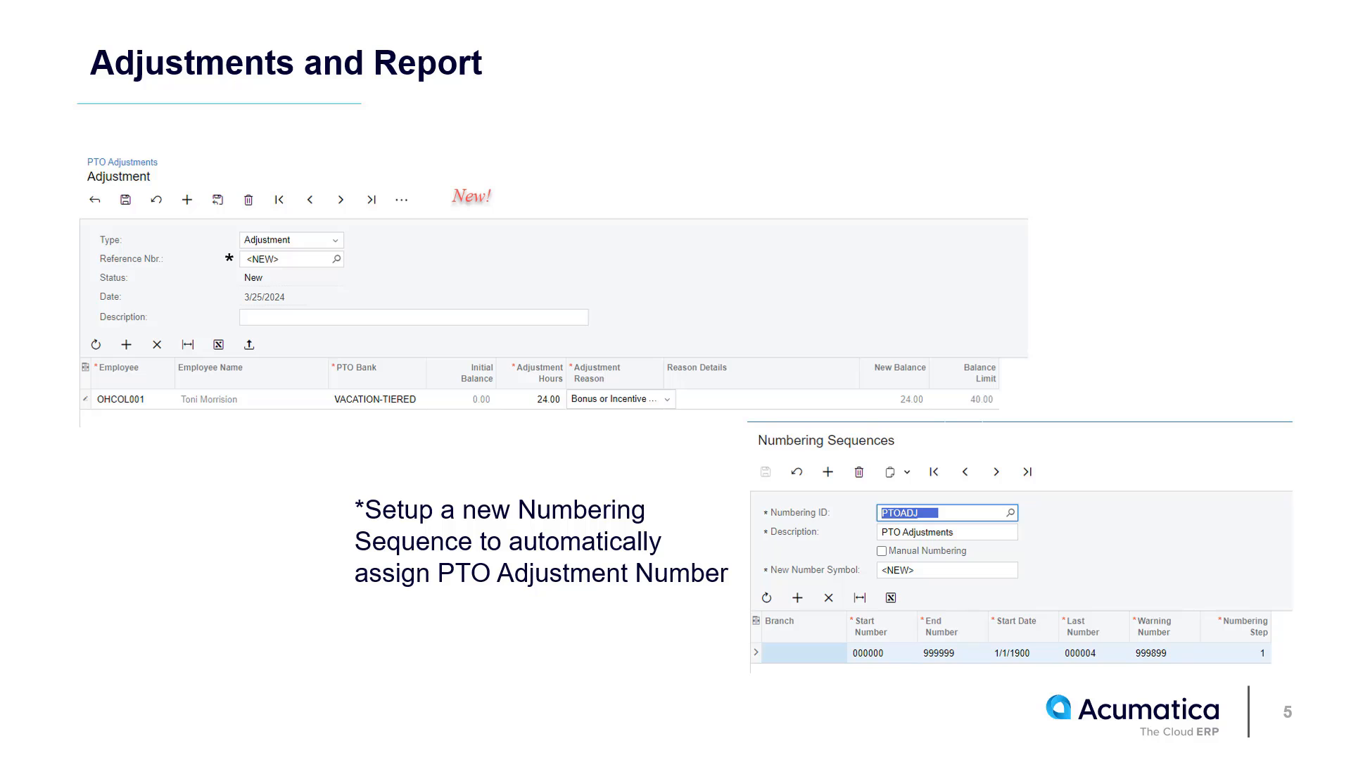
key("Right")
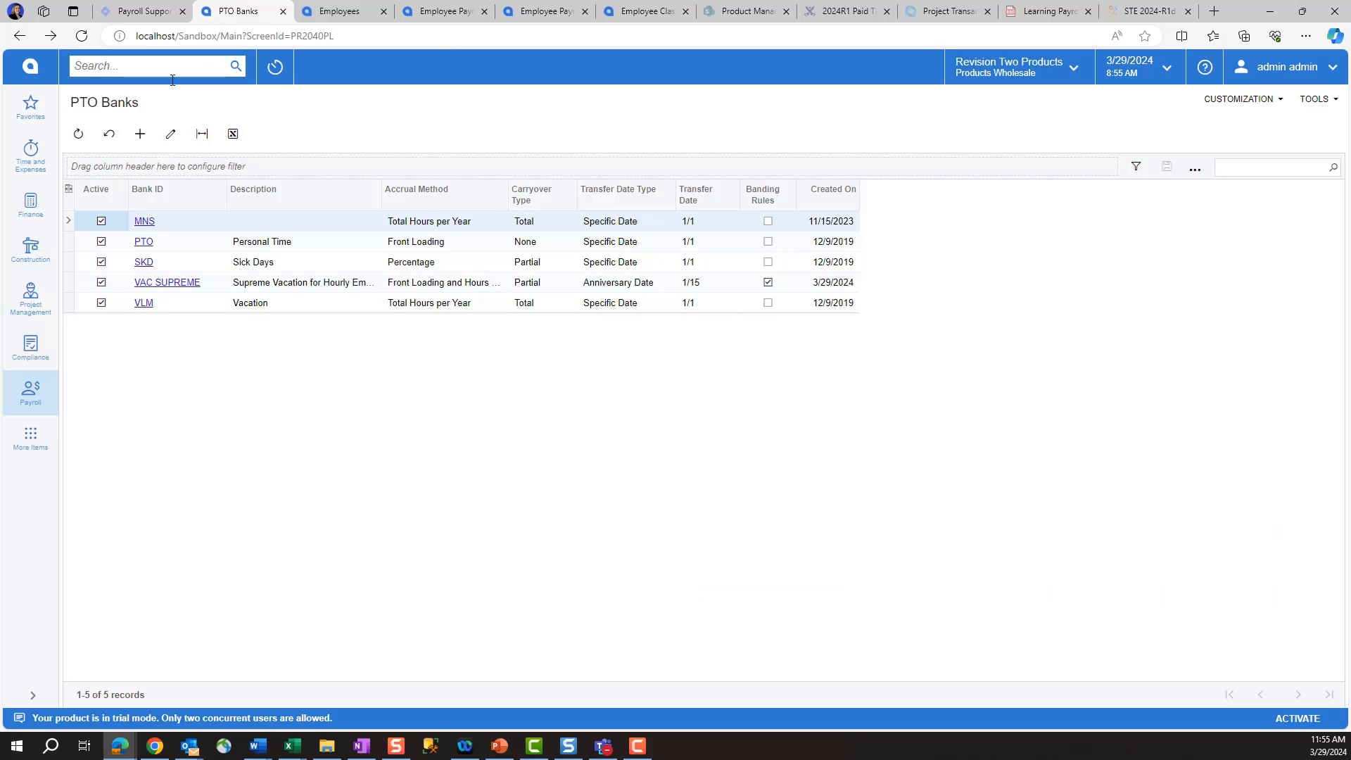
Step: Create PTO bank VAC_PINNACLE, 'Pinnacle Vacation', with earning type PINVAC and banding rules enabled
left_click(140, 133)
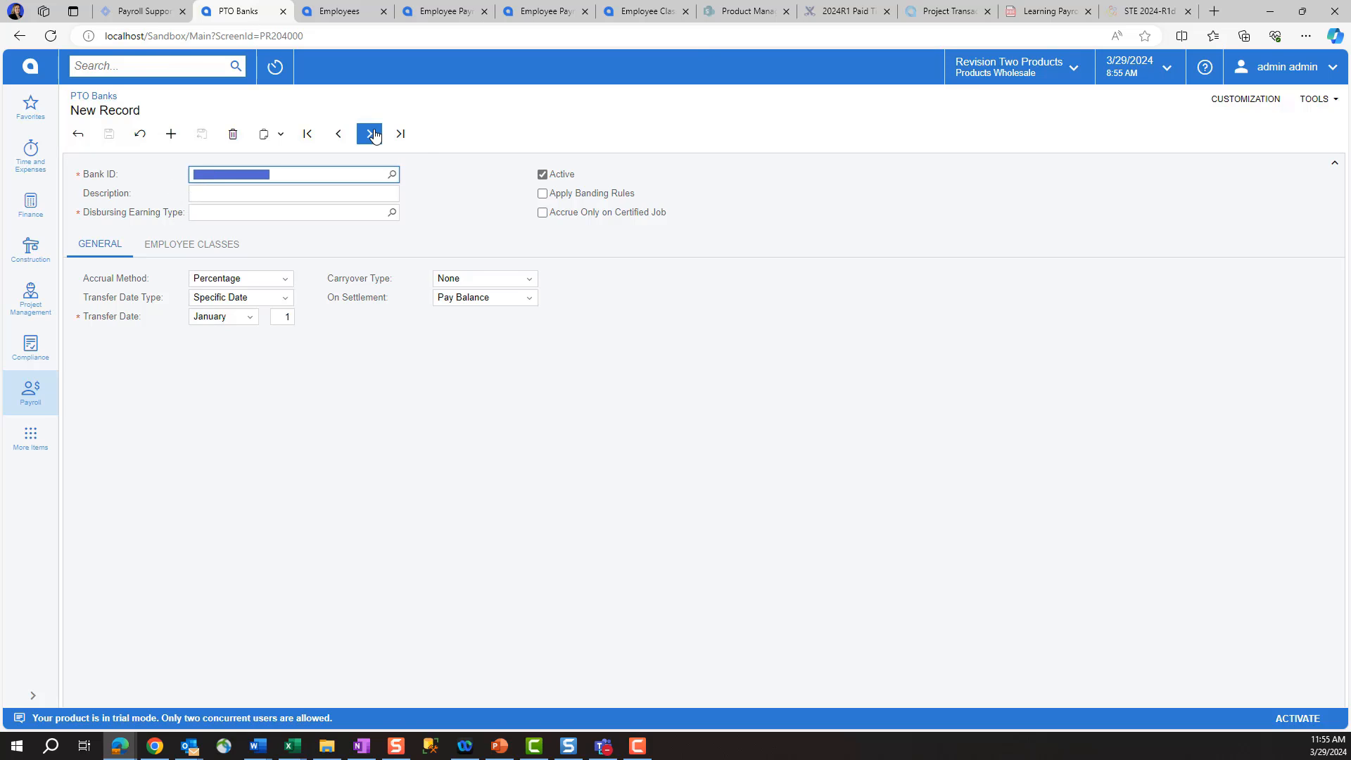
type("VAC_PINNACLE")
key("Tab")
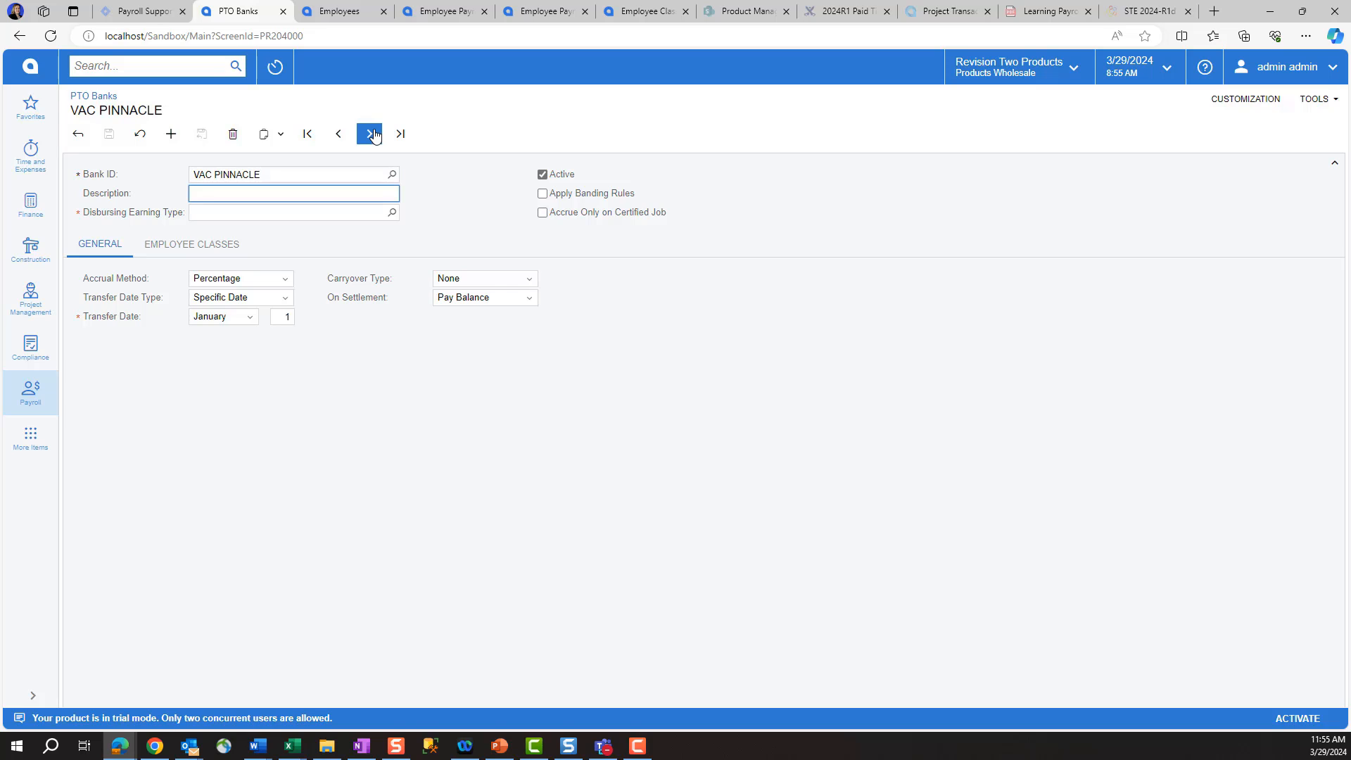
type("Pinnacle Vacation")
key("Tab")
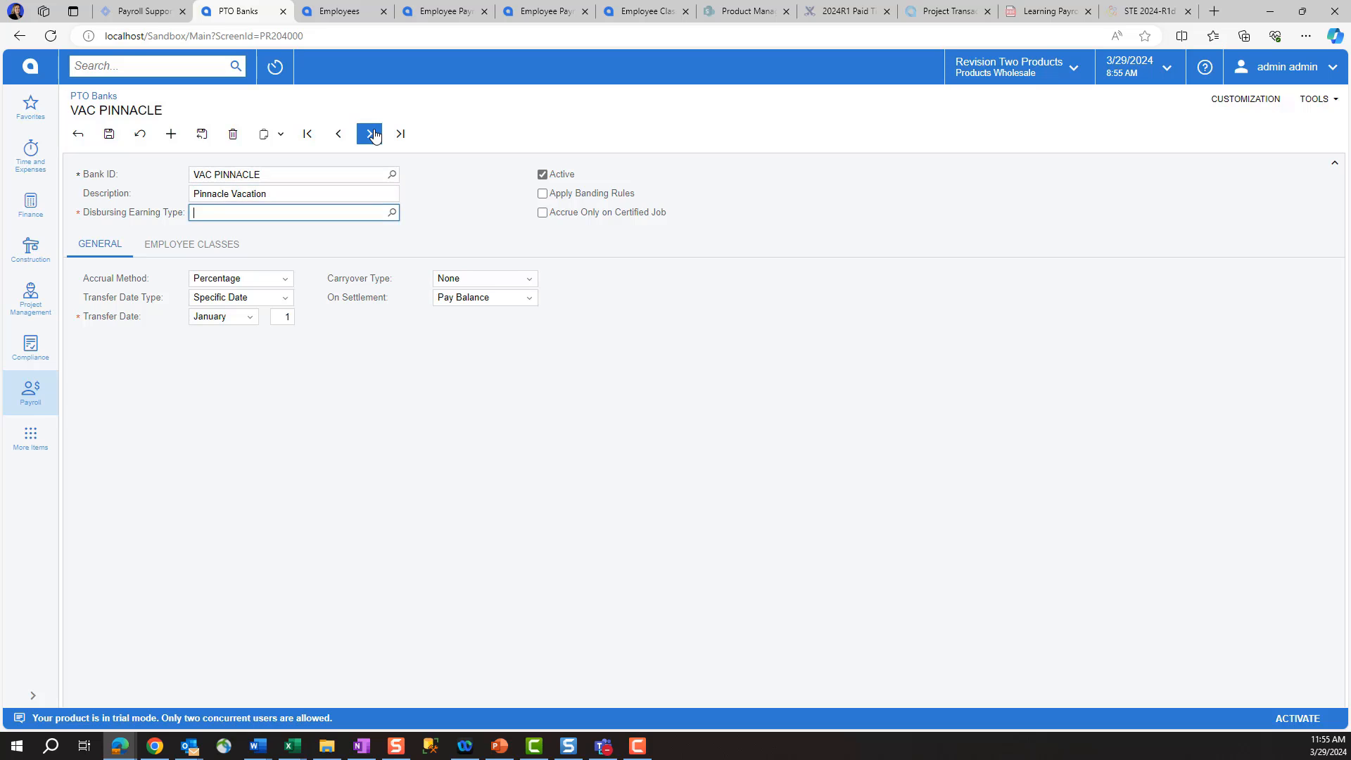
left_click(392, 212)
double_click(331, 336)
left_click(543, 194)
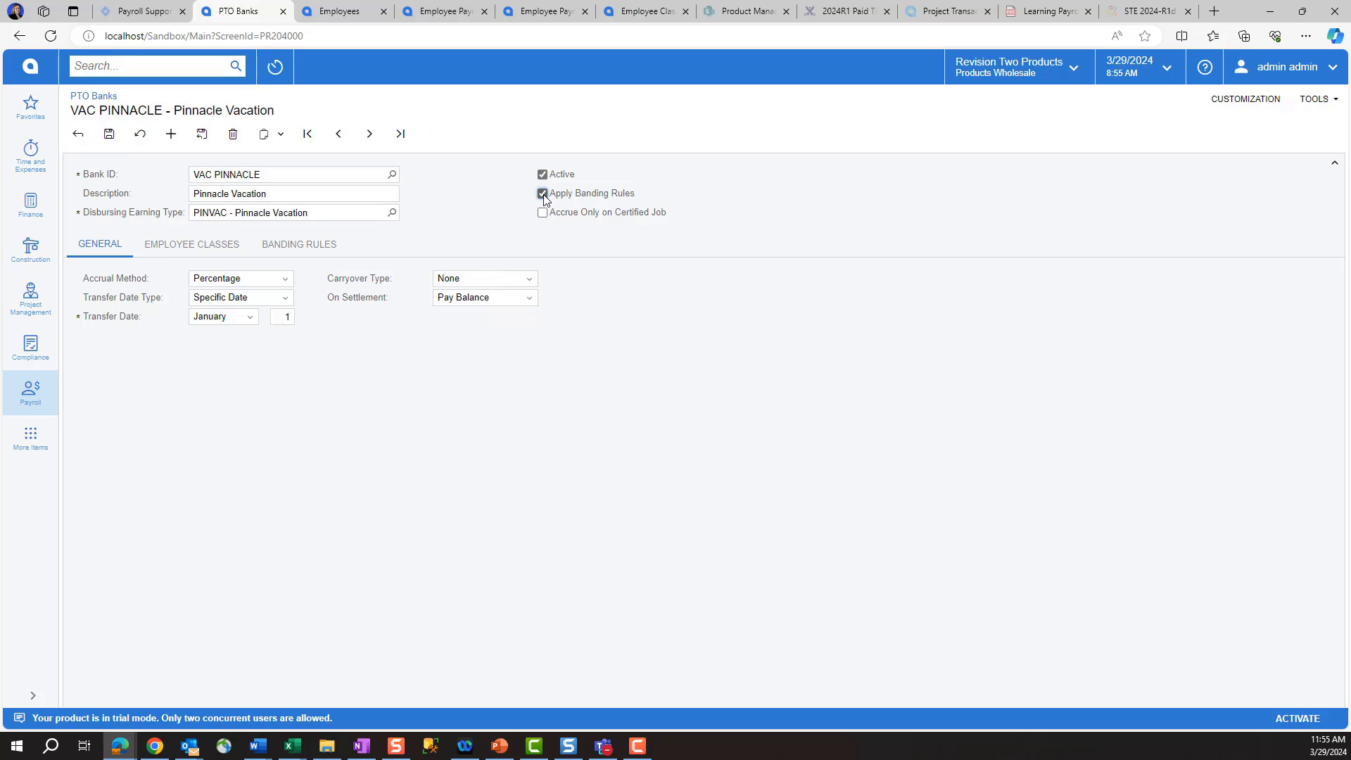
Step: Set Total Hours per Year accrual, Specific Date transfer, Partial carryover and Pay Balance on settlement
left_click(282, 281)
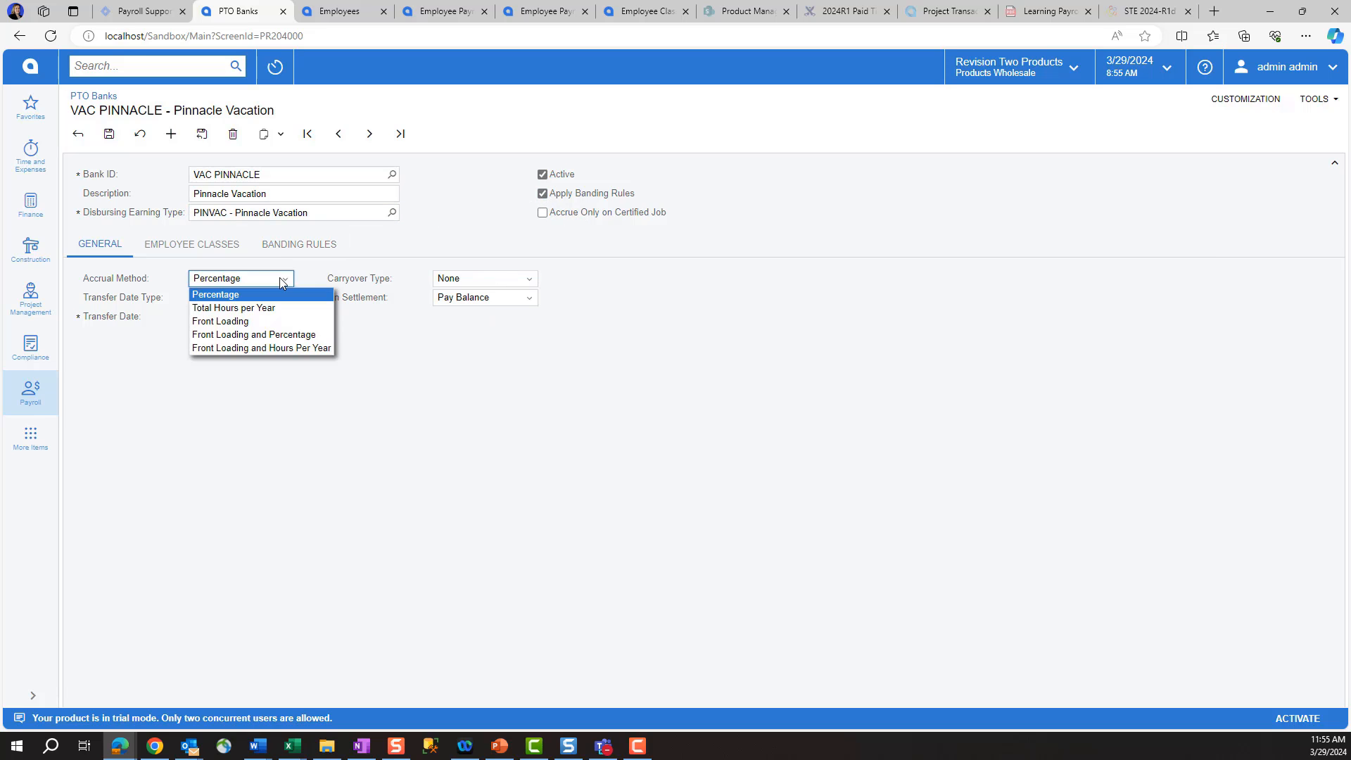
left_click(233, 308)
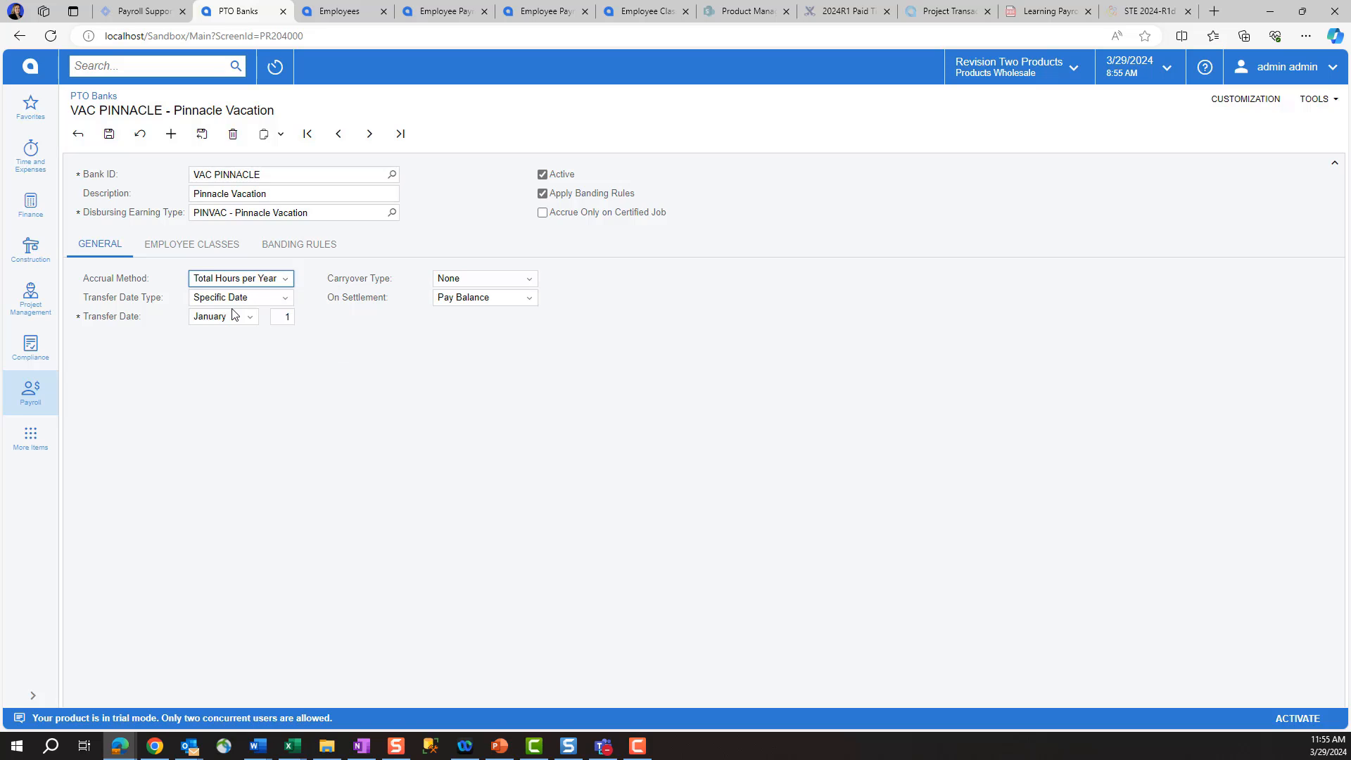
left_click(287, 300)
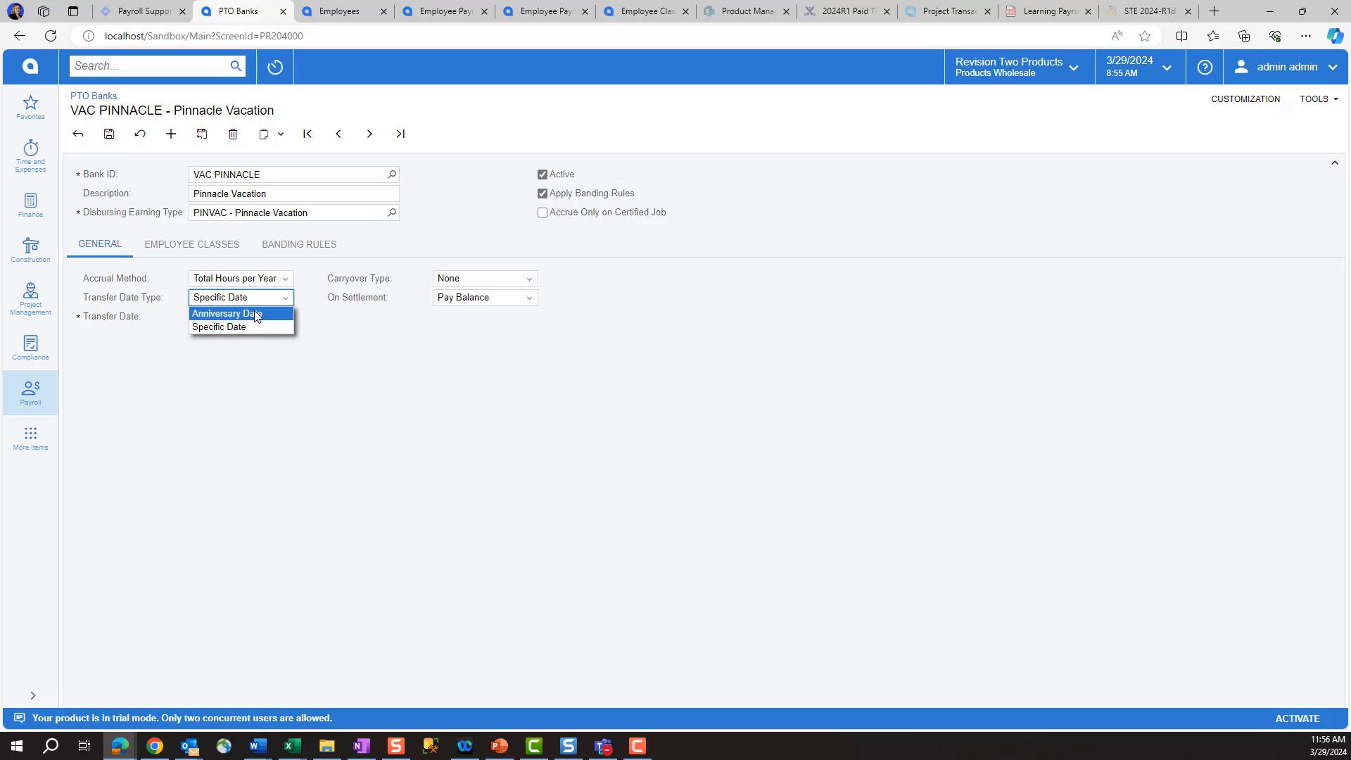
left_click(363, 340)
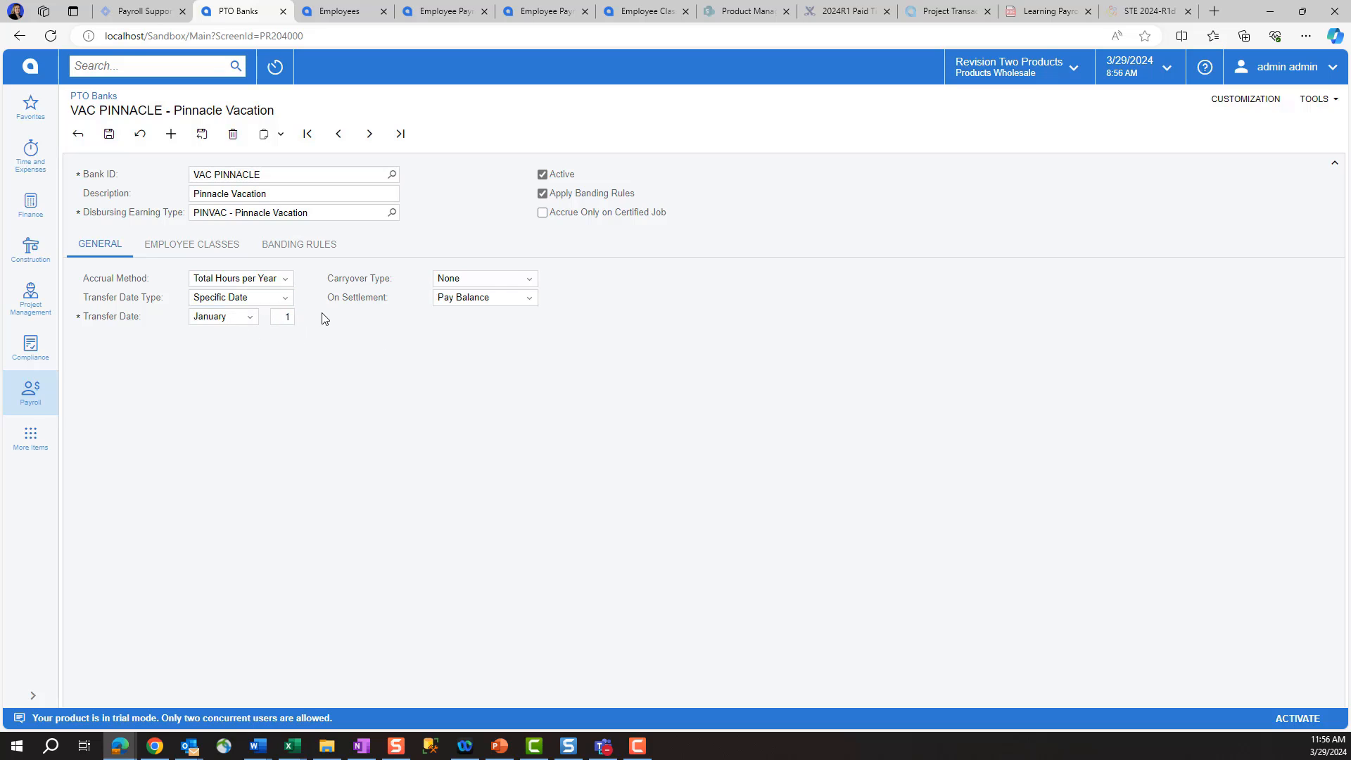
left_click(516, 279)
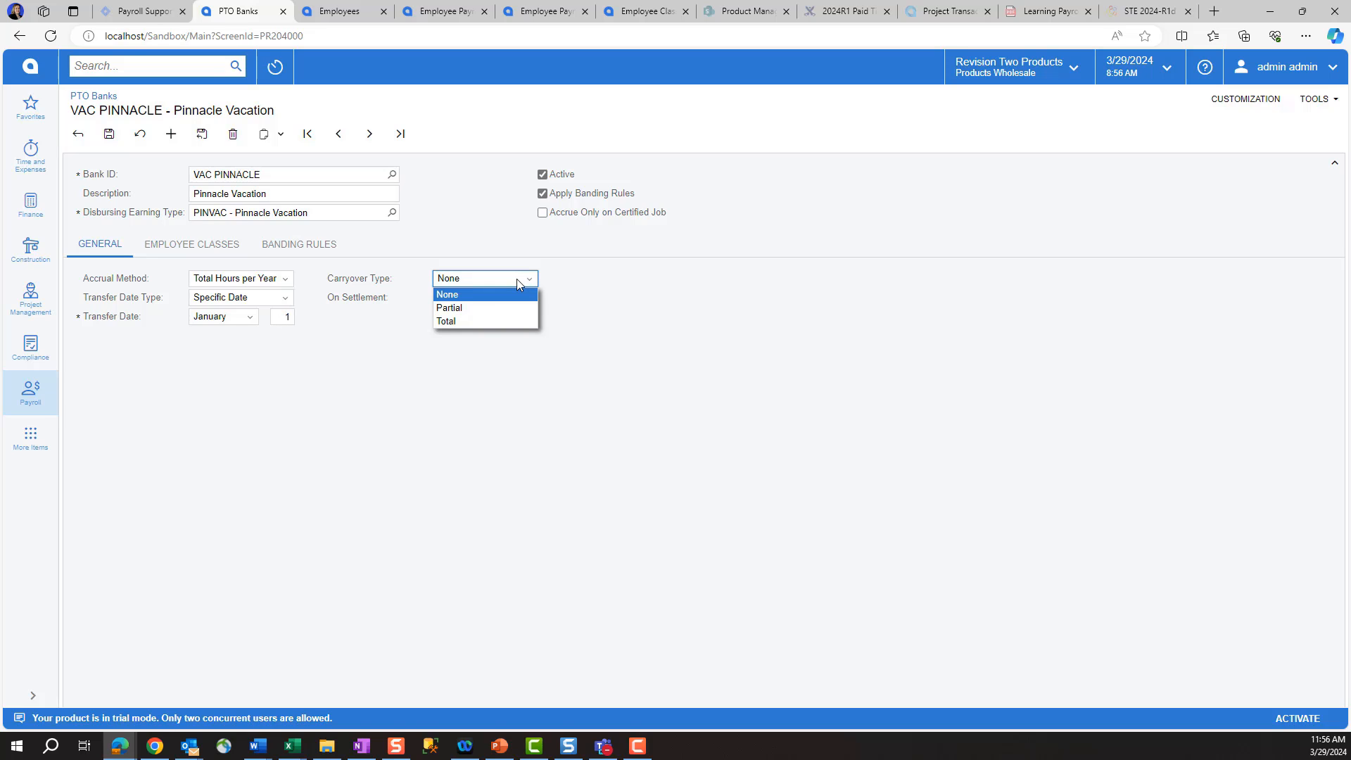
left_click(454, 308)
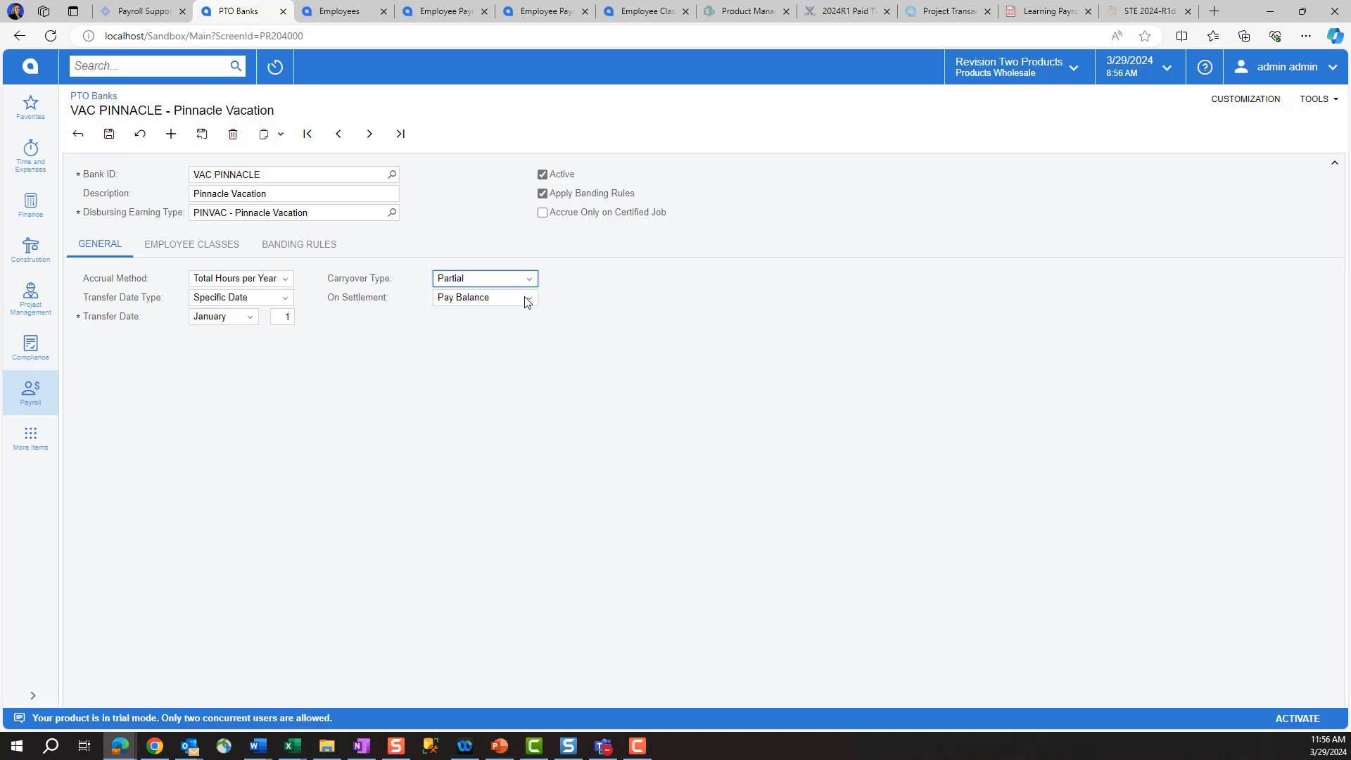
left_click(530, 298)
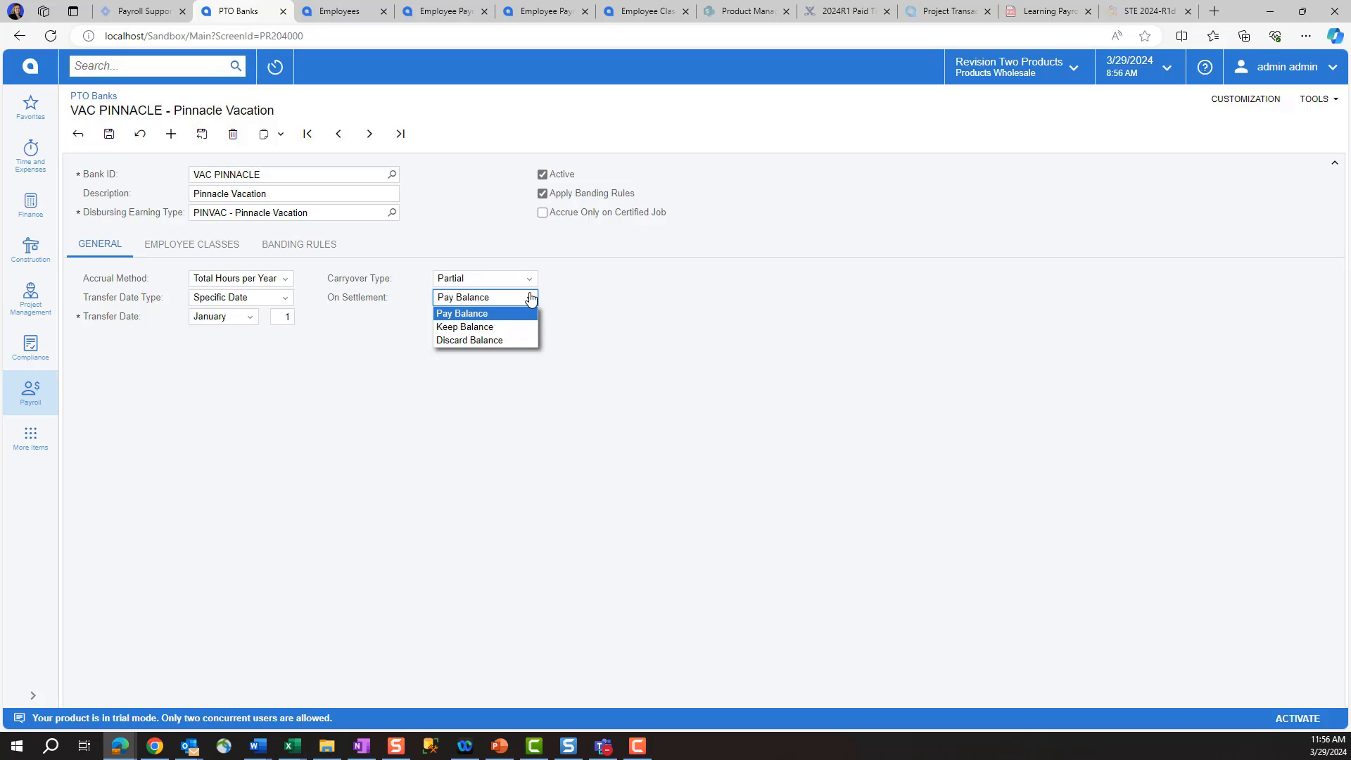
left_click(478, 314)
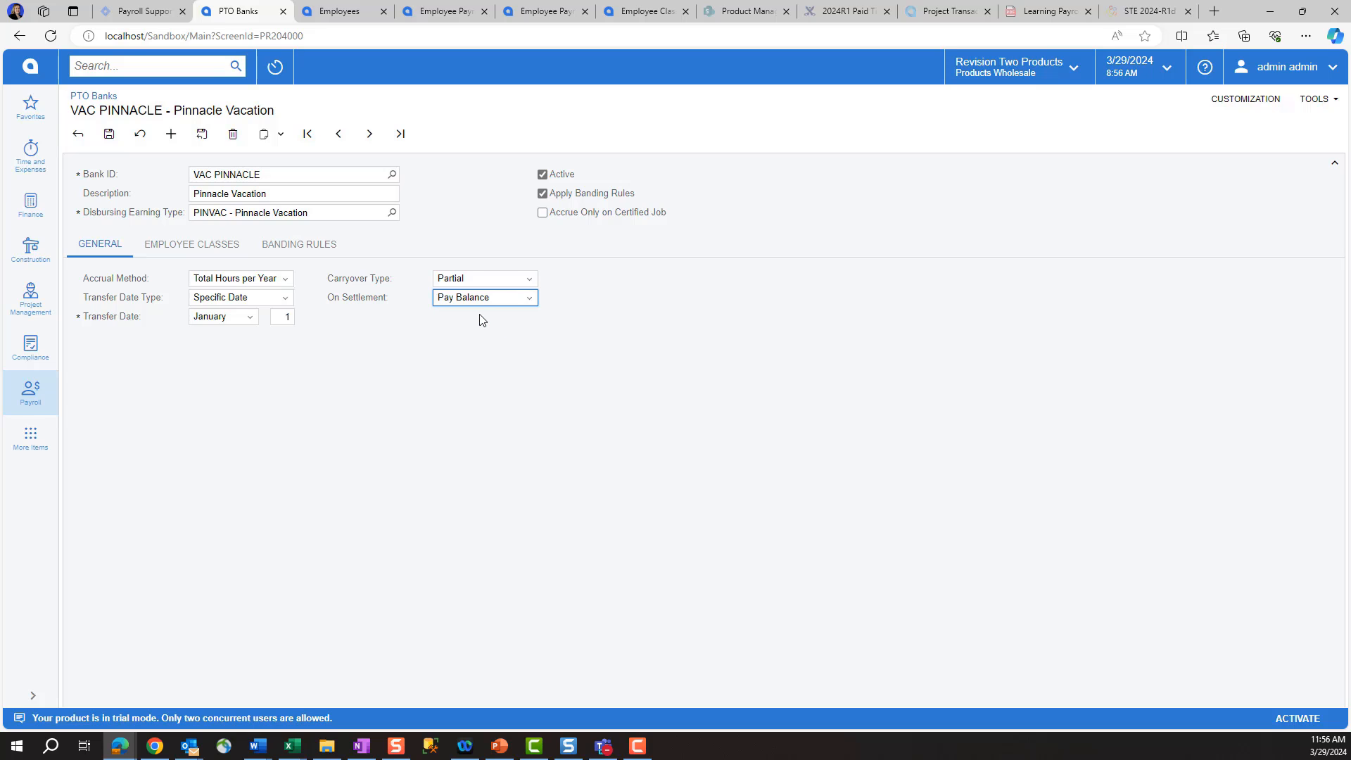
left_click(187, 250)
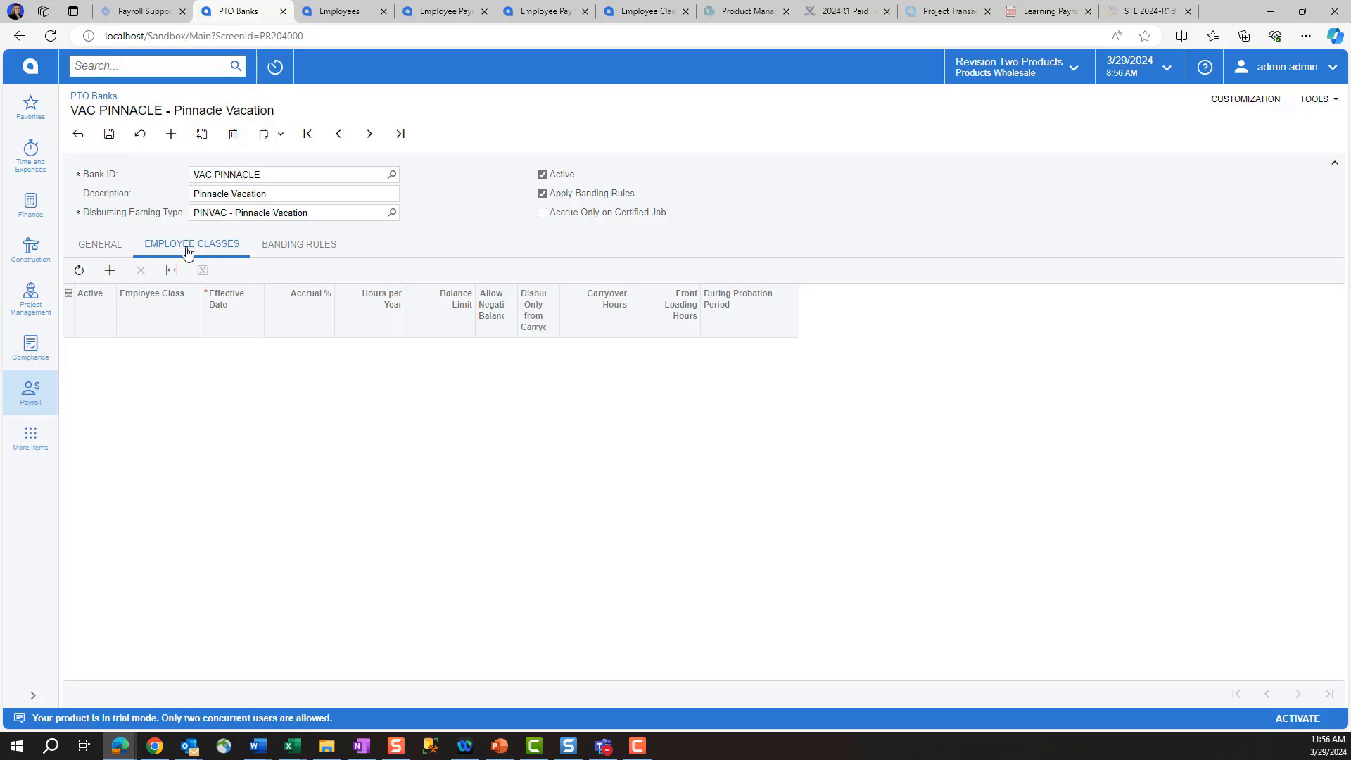
Step: Add the HOURLY employee class effective 1/1/2024 with 40 hours per year and a 40-hour balance limit
left_click(109, 272)
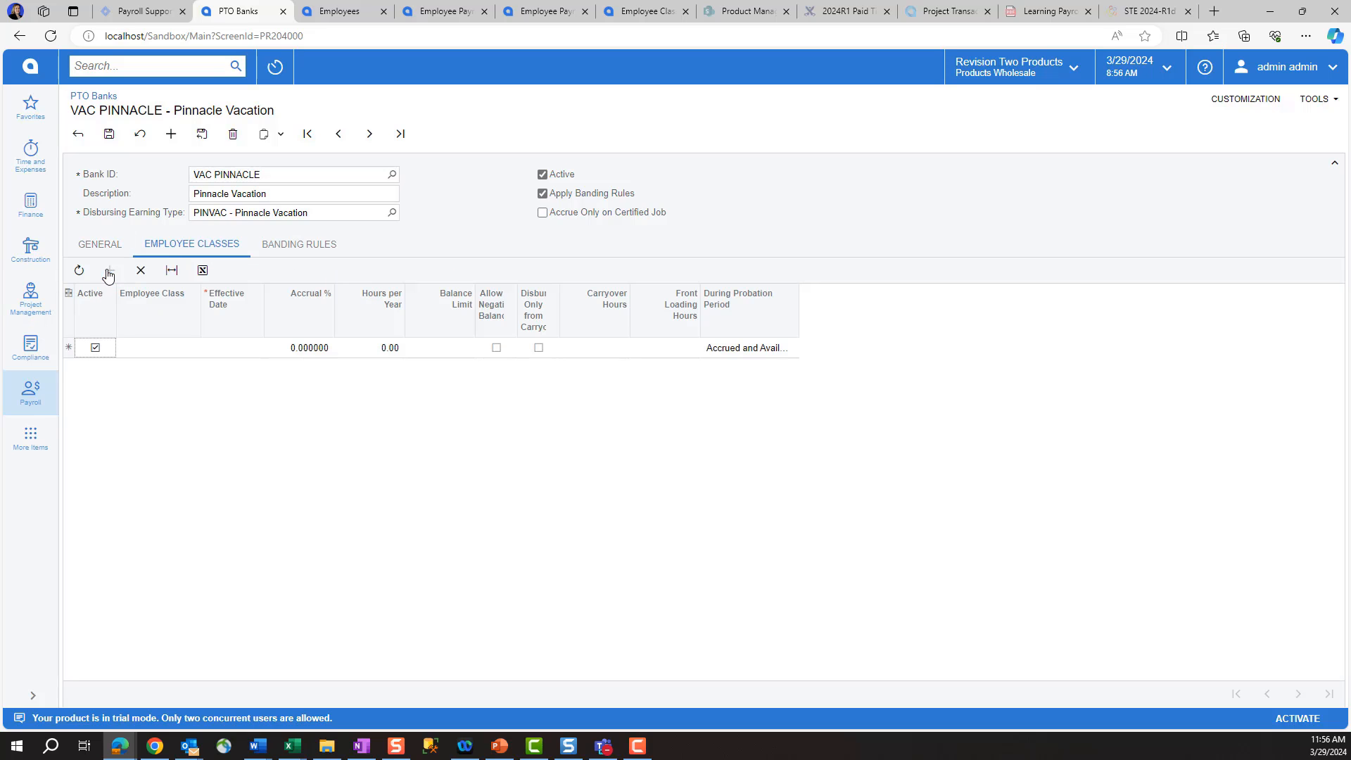
left_click(171, 354)
left_click(205, 348)
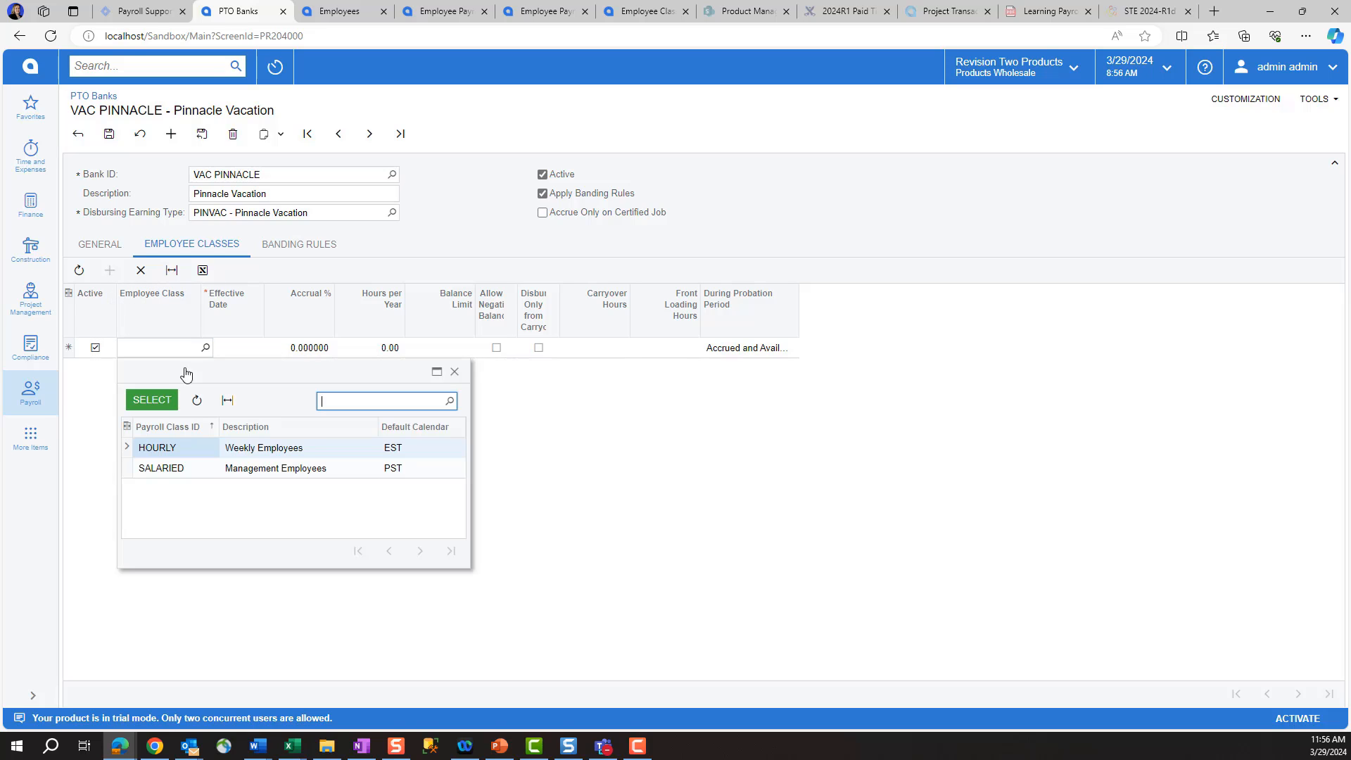
double_click(175, 450)
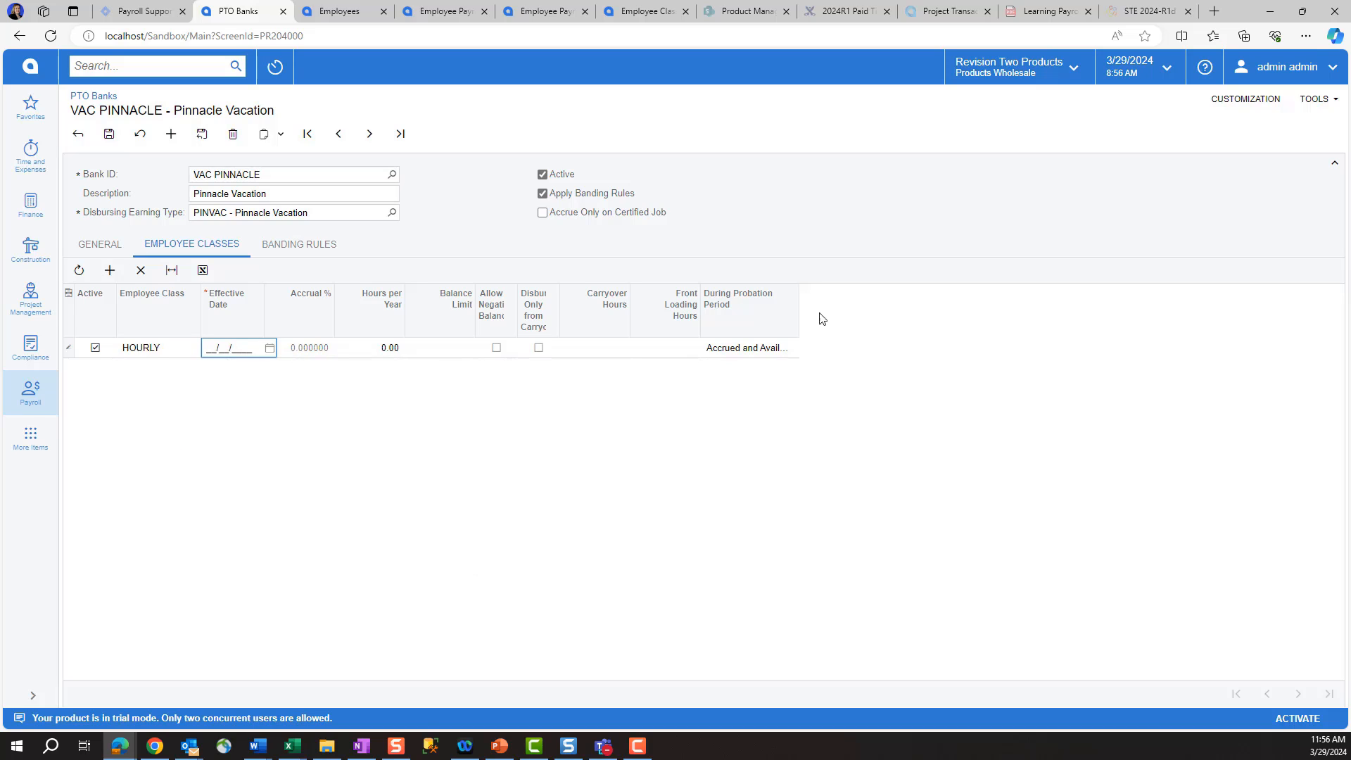
type("01012024")
key("Tab")
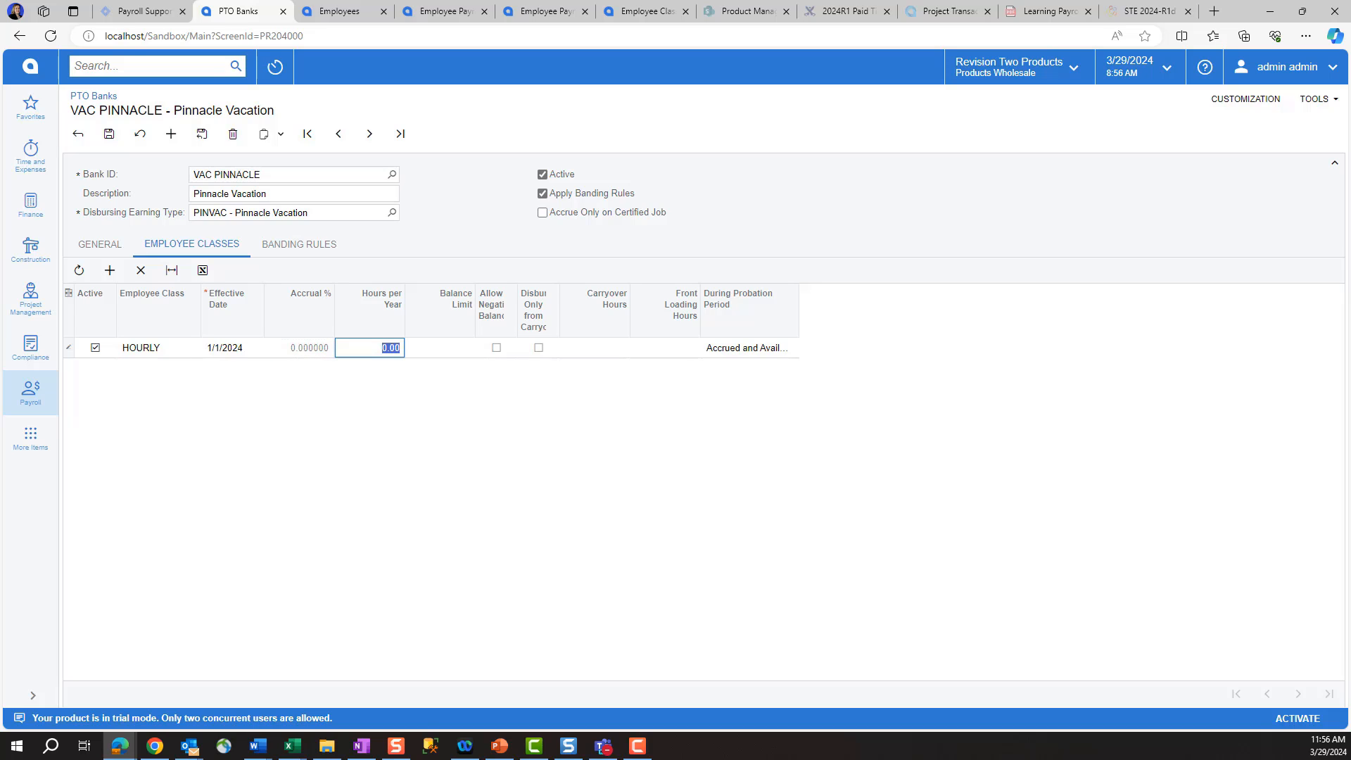
type("40")
key("Tab")
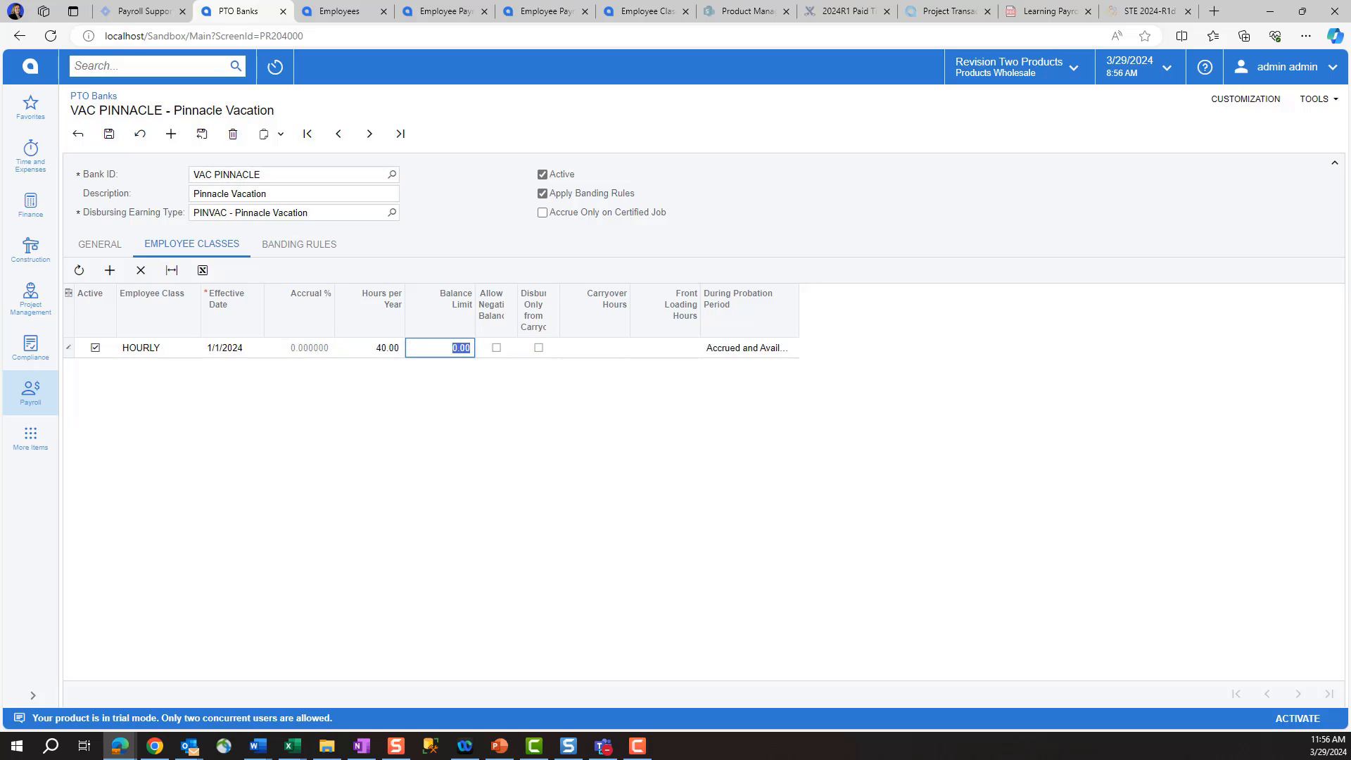
type("40")
key("Tab")
key("Tab")
key("Tab")
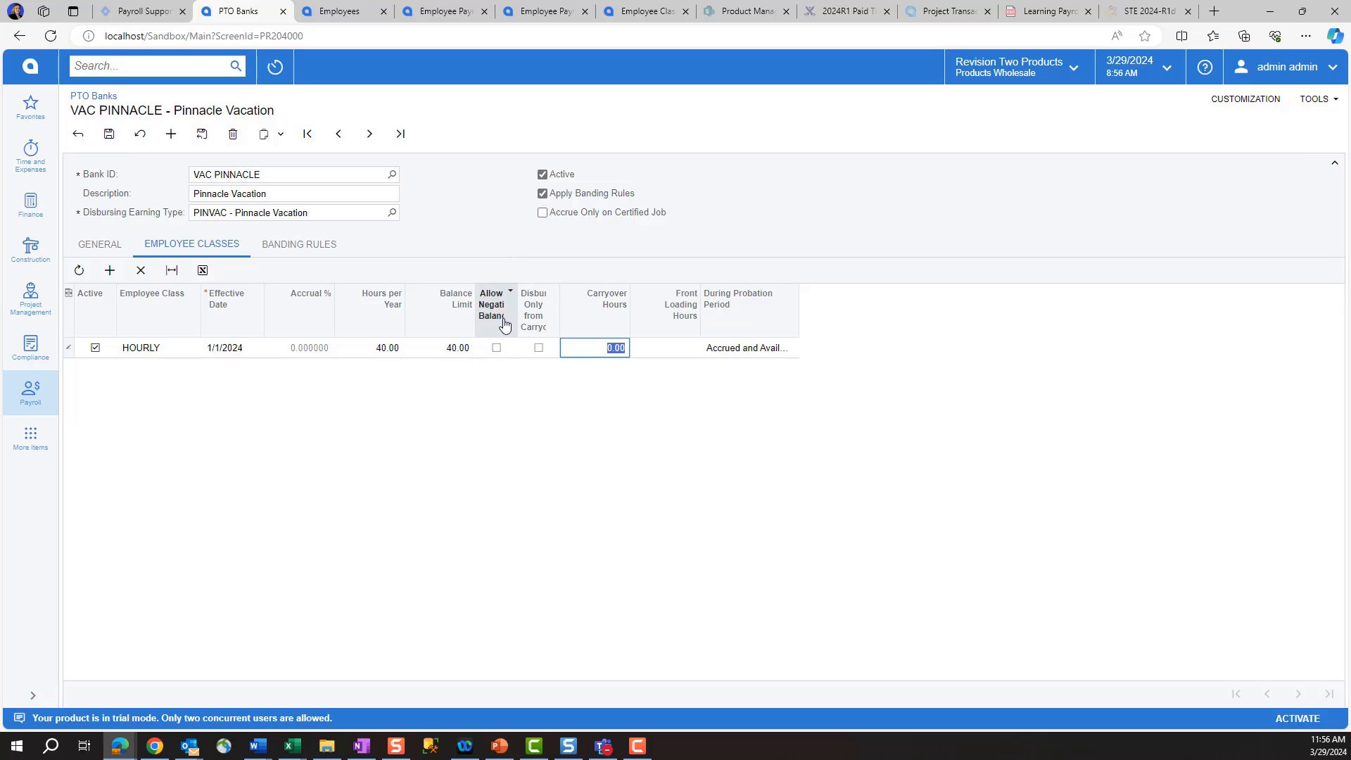
Step: Allow HOURLY a negative balance and set its carryover hours to 40
left_click(496, 348)
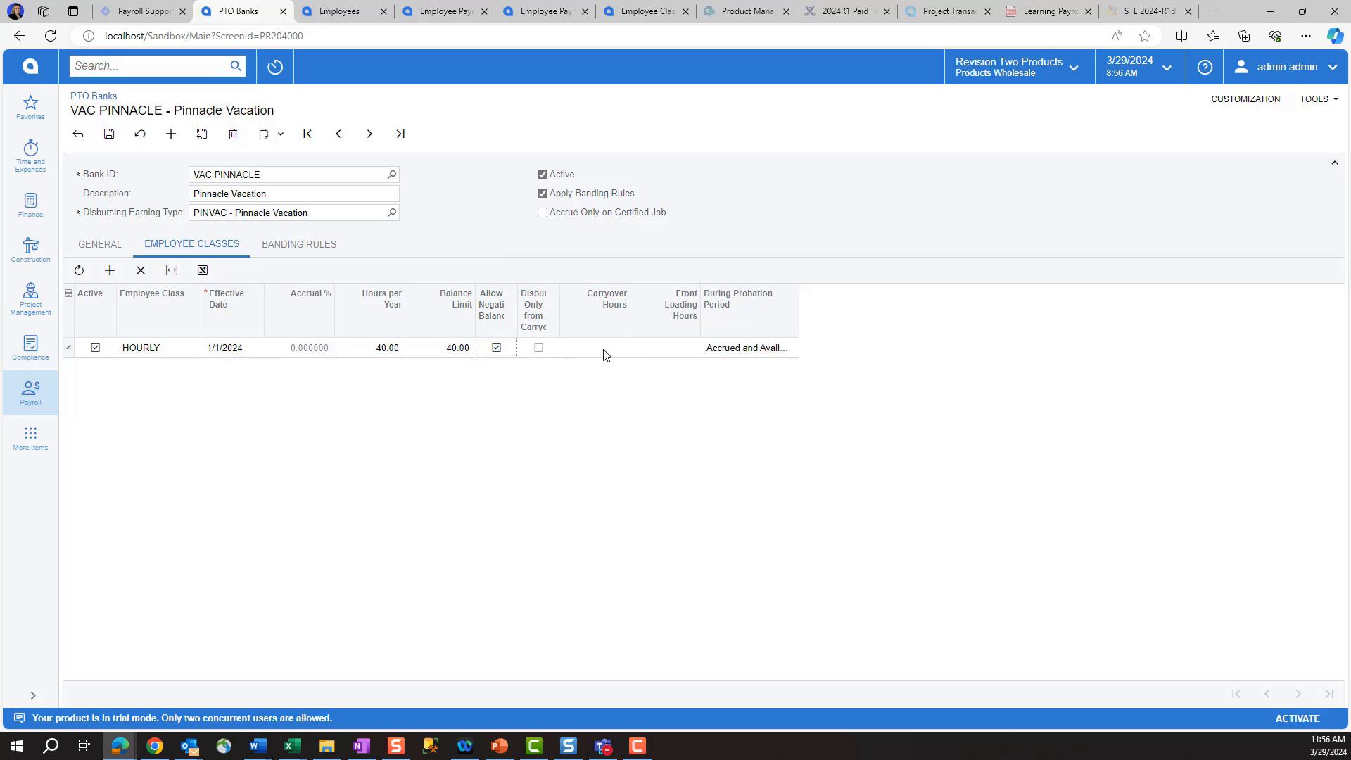
left_click(606, 352)
type("40")
left_click(286, 247)
Step: Add the 1-year HOURLY banding tier: 80 hours, 40 balance limit, 40 carryover
left_click(108, 271)
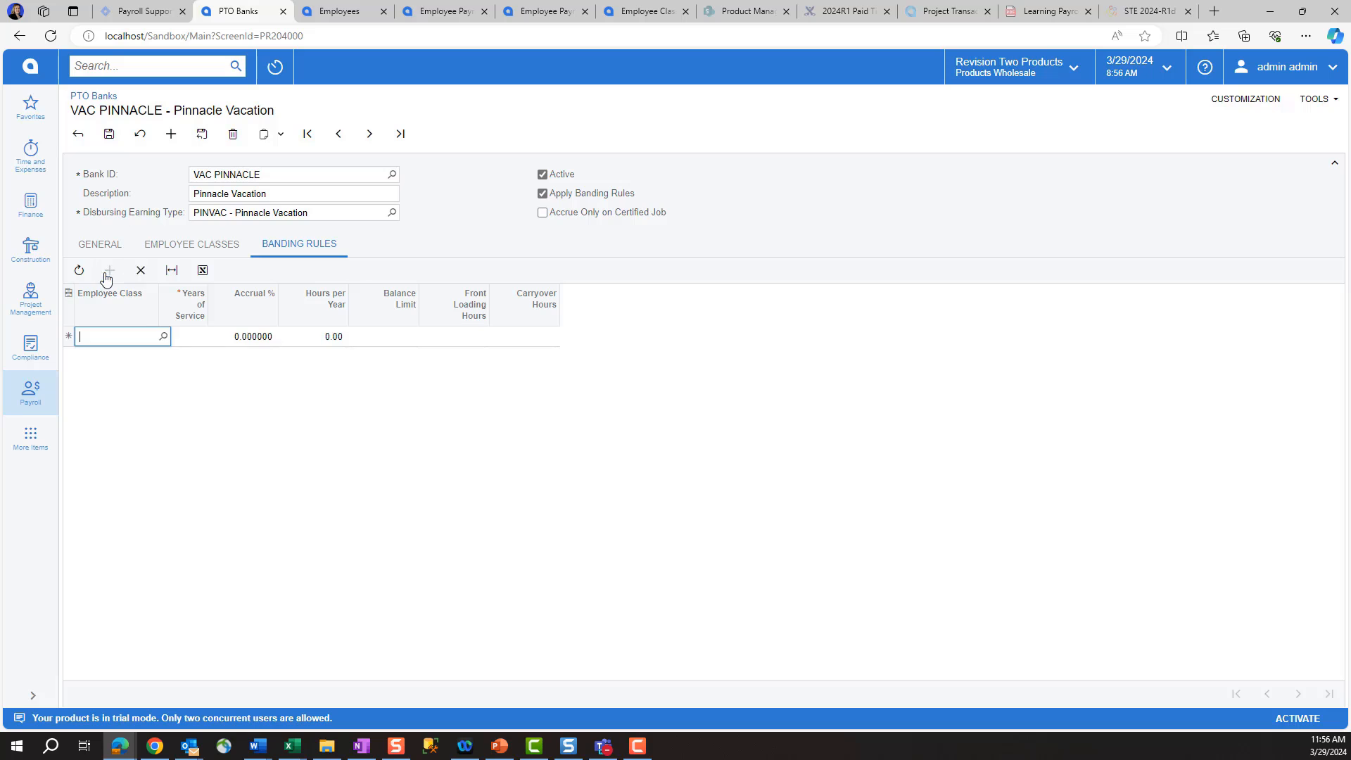
left_click(163, 337)
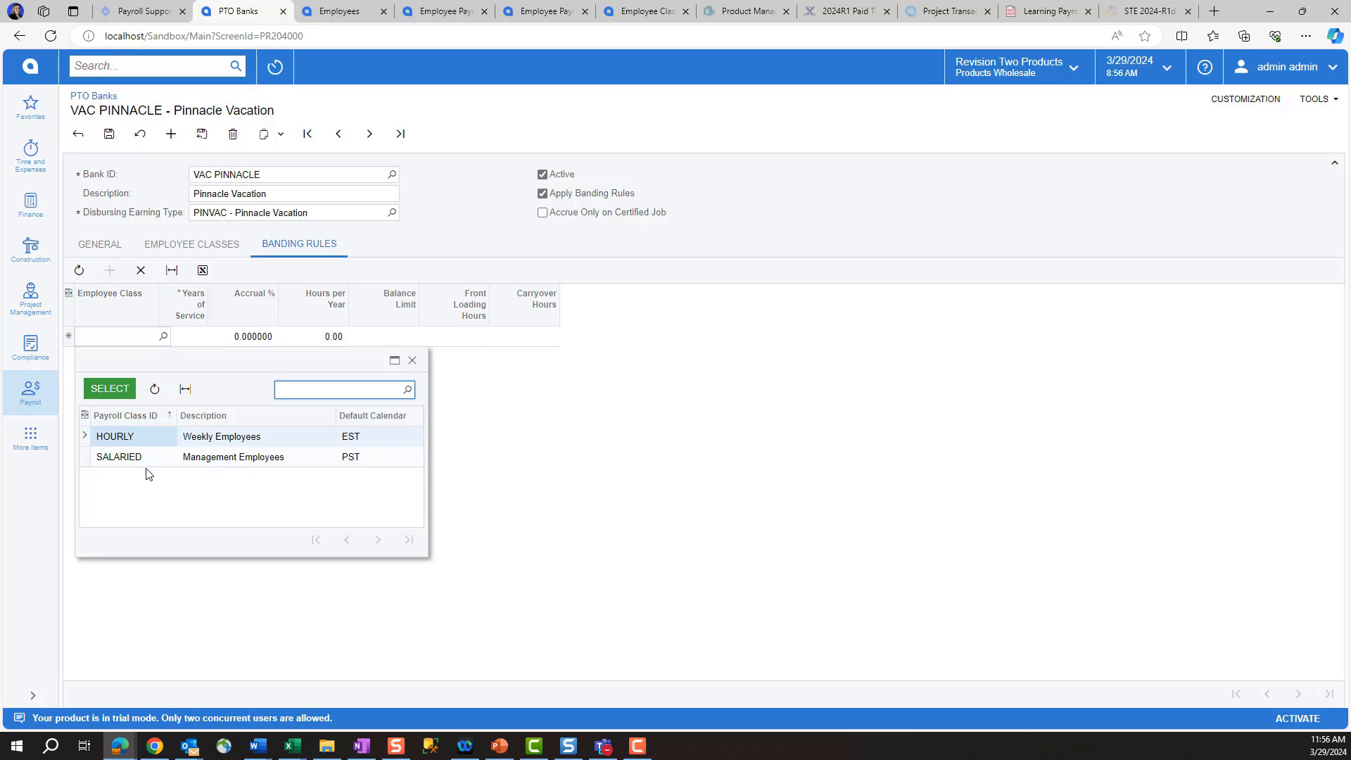
double_click(121, 438)
type("1")
key("Tab")
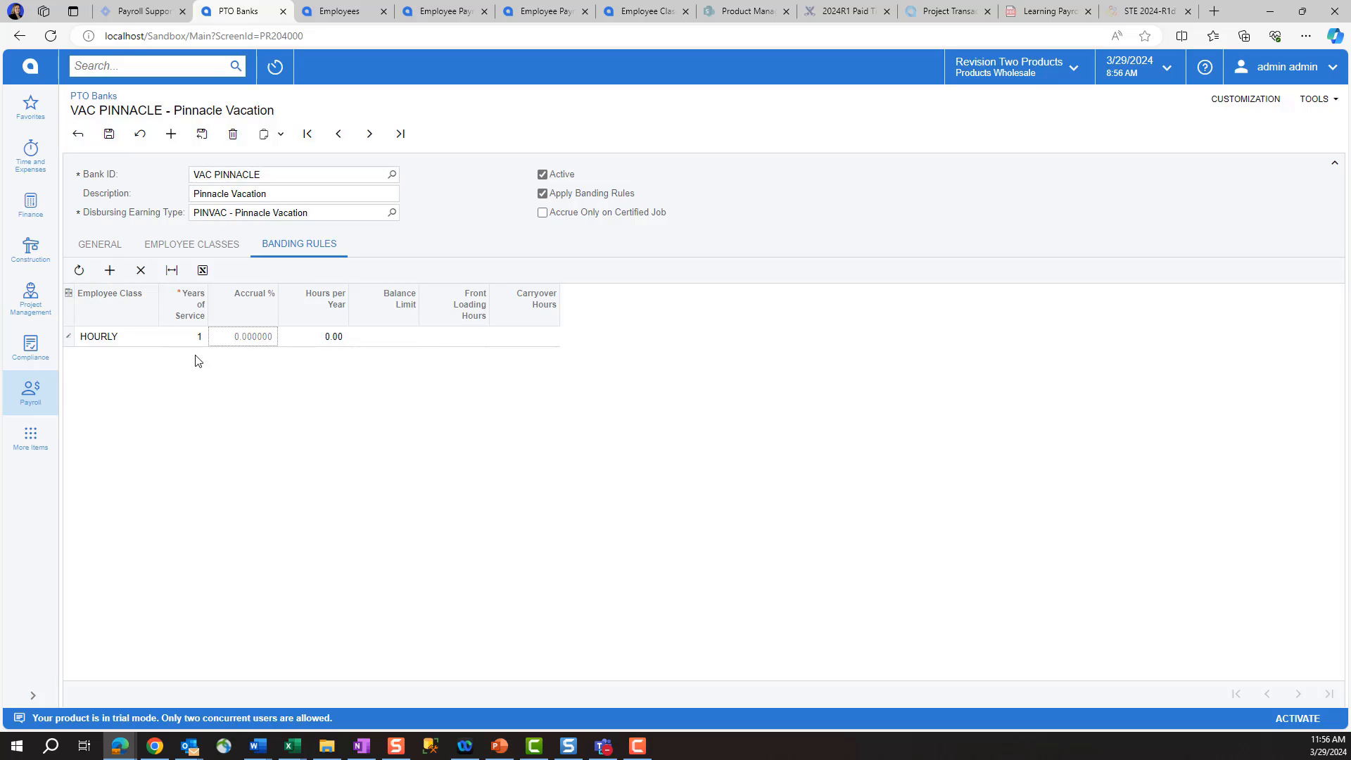
type("80")
key("Tab")
type("40")
key("Tab")
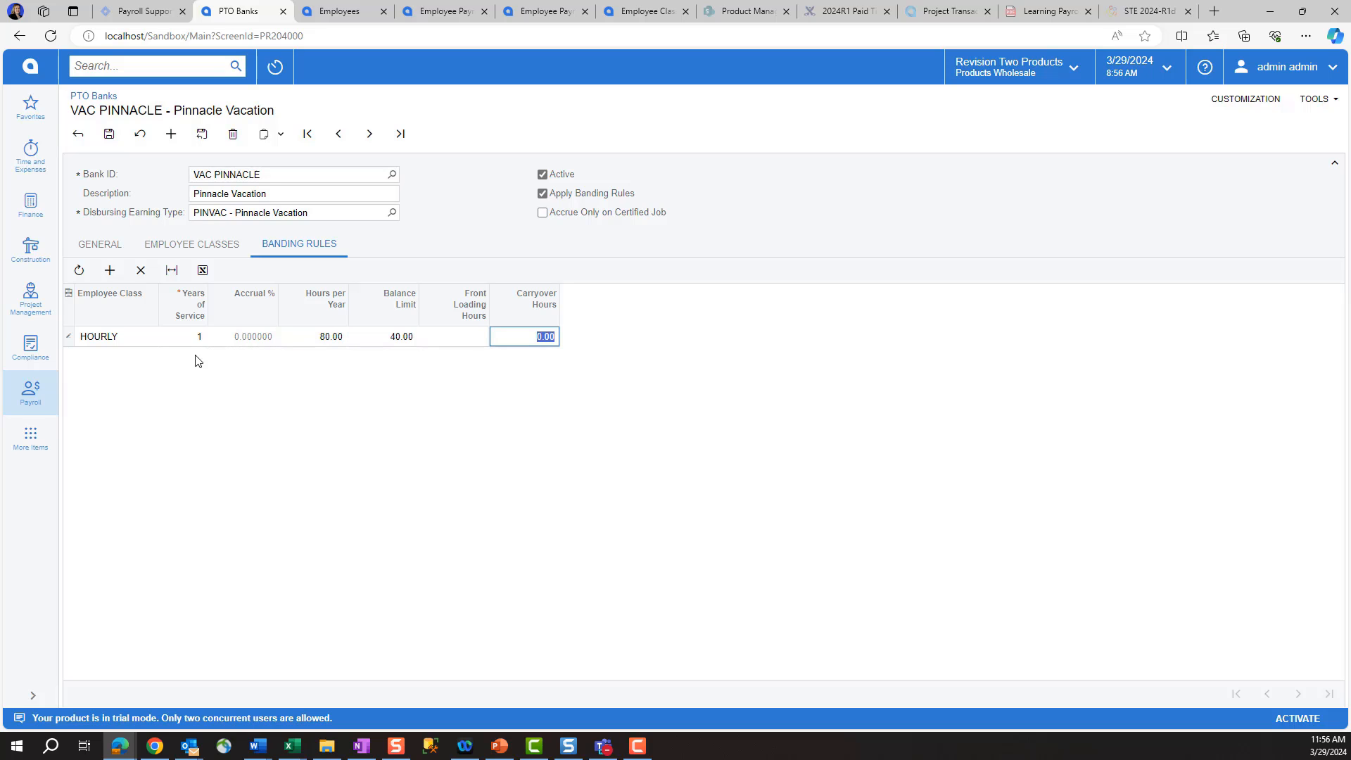
type("40")
Step: Add the 5-year HOURLY banding tier: 120 hours, 80 balance limit, 40 carryover
left_click(110, 271)
left_click(162, 356)
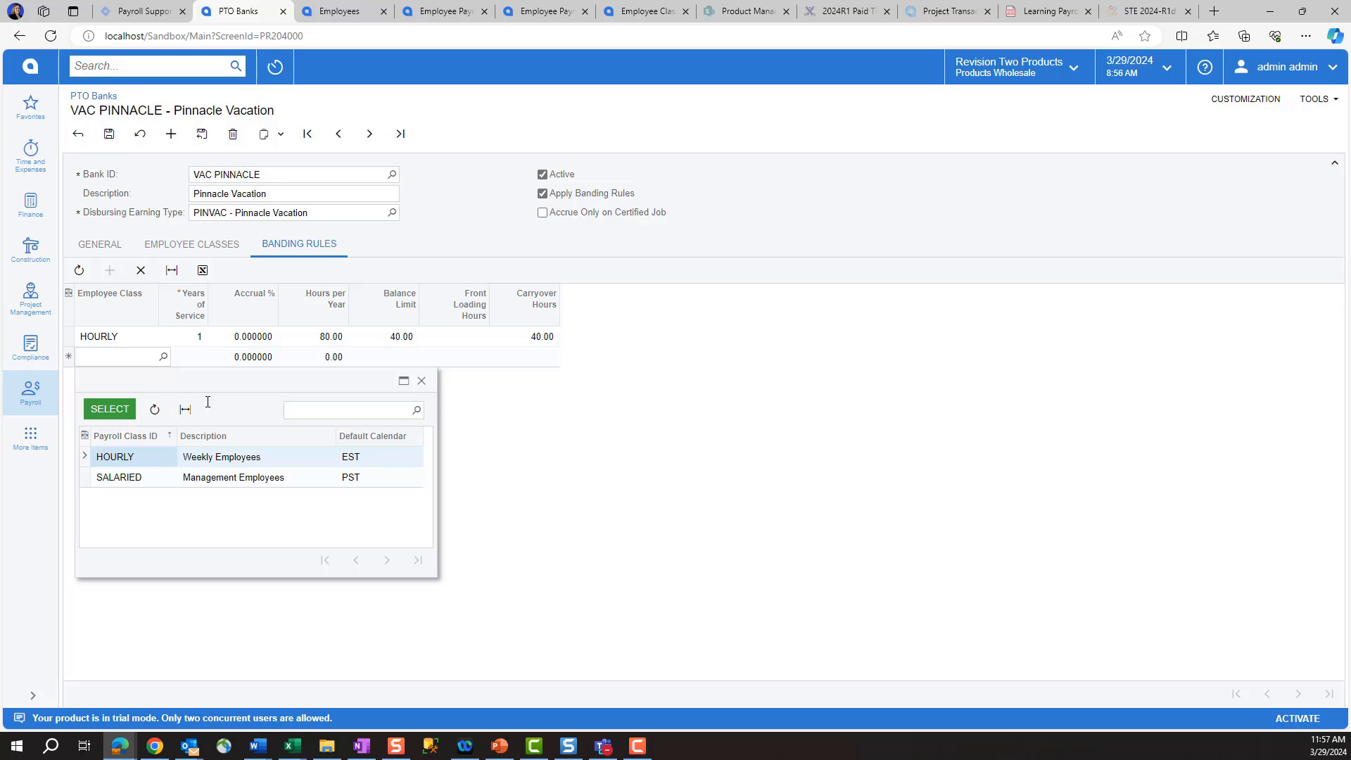
double_click(123, 459)
key("Tab")
type("5")
key("Tab")
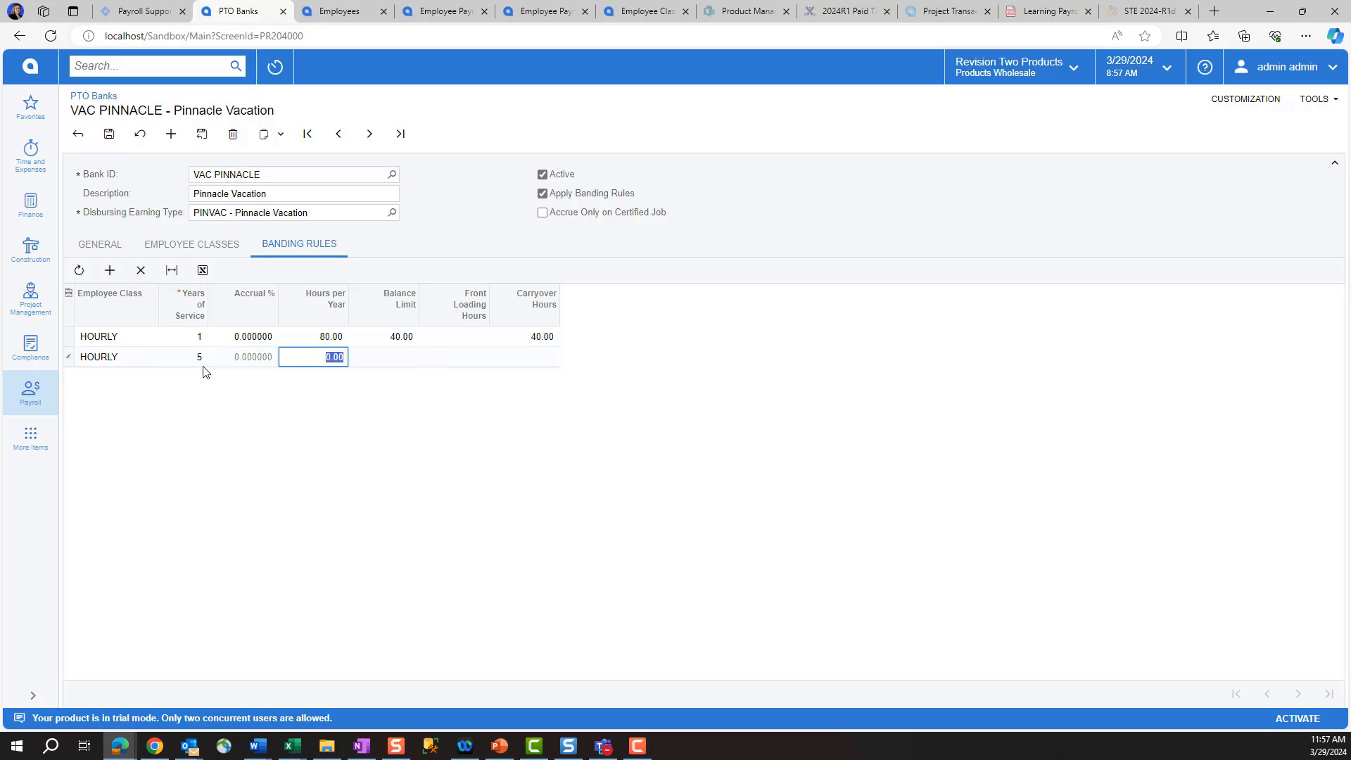
type("120")
key("Tab")
type("80")
key("Tab")
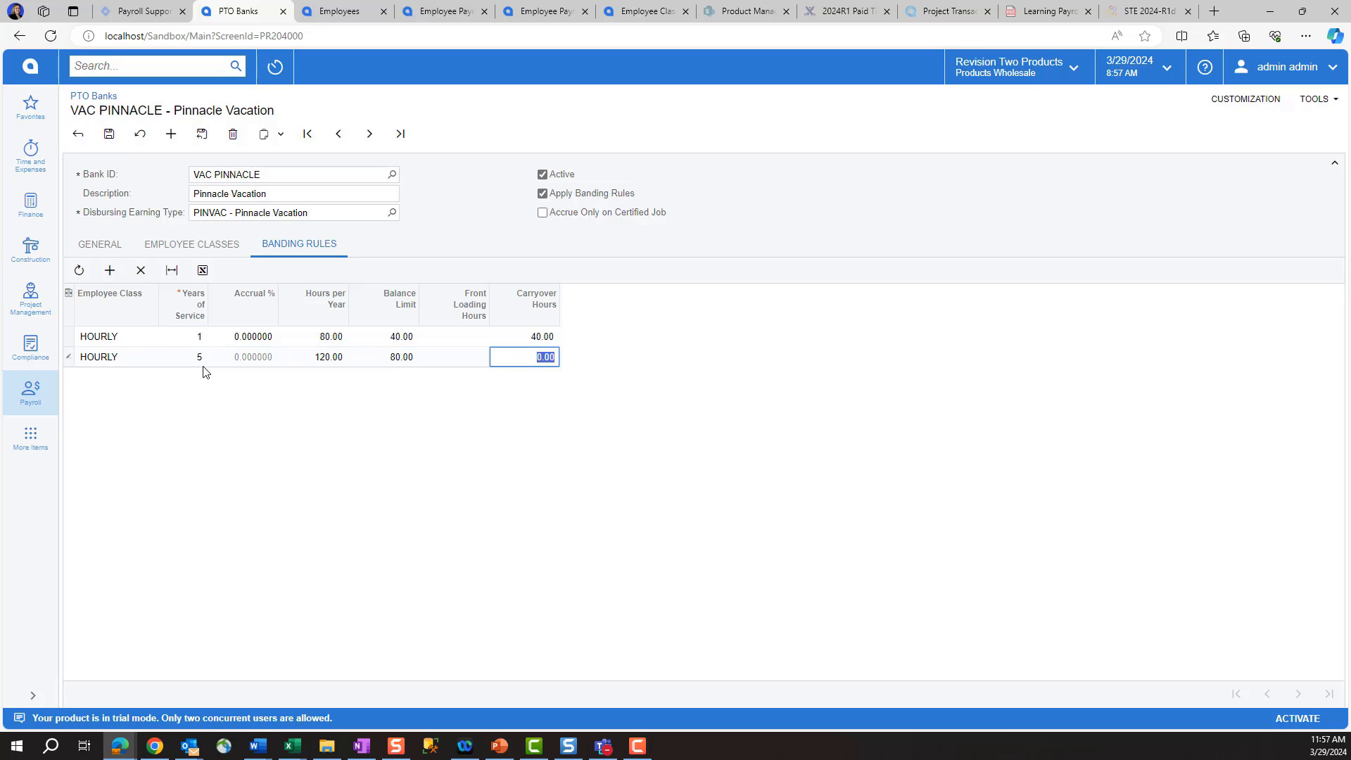
type("40")
Step: Add the 10-year HOURLY tier (160 hours, 120 limit, 80 carryover) and remove the blank row
left_click(110, 270)
left_click(163, 377)
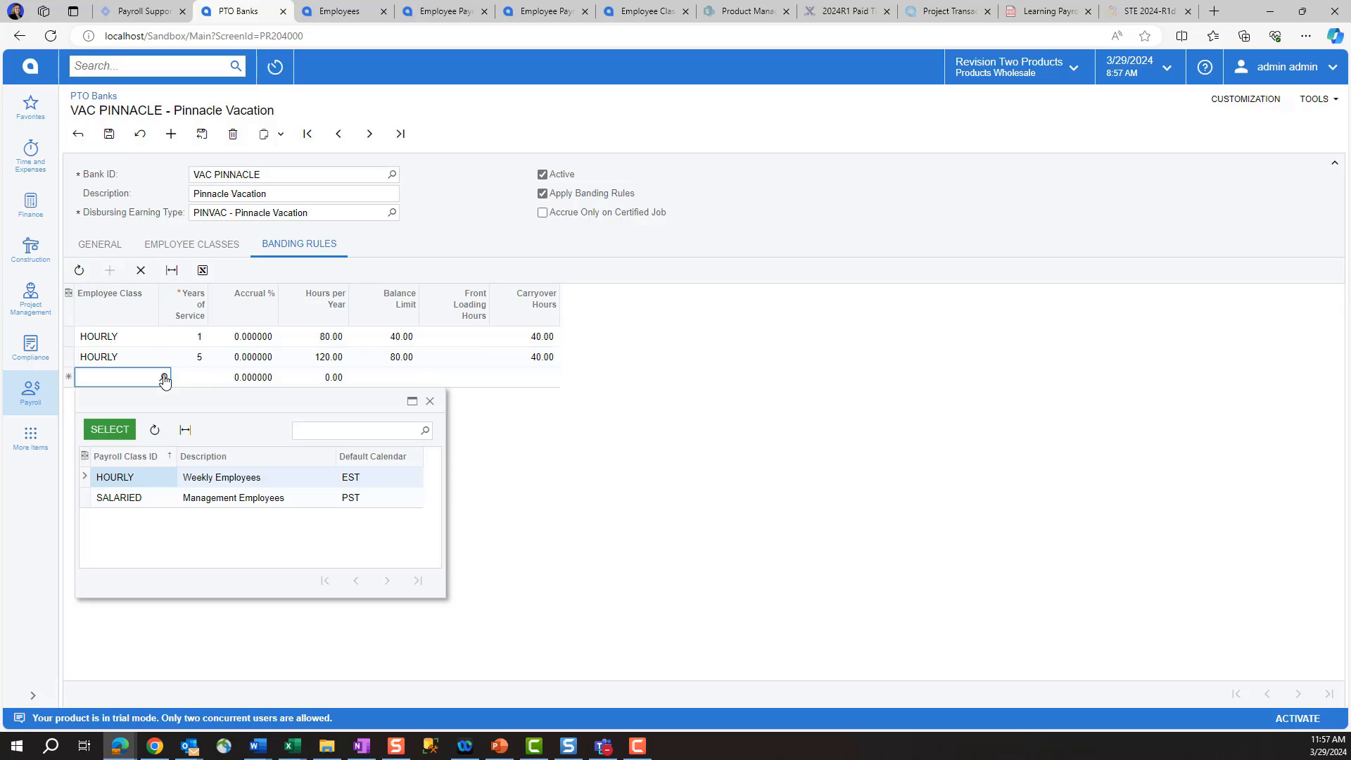
double_click(123, 477)
key("Tab")
type("10")
key("Tab")
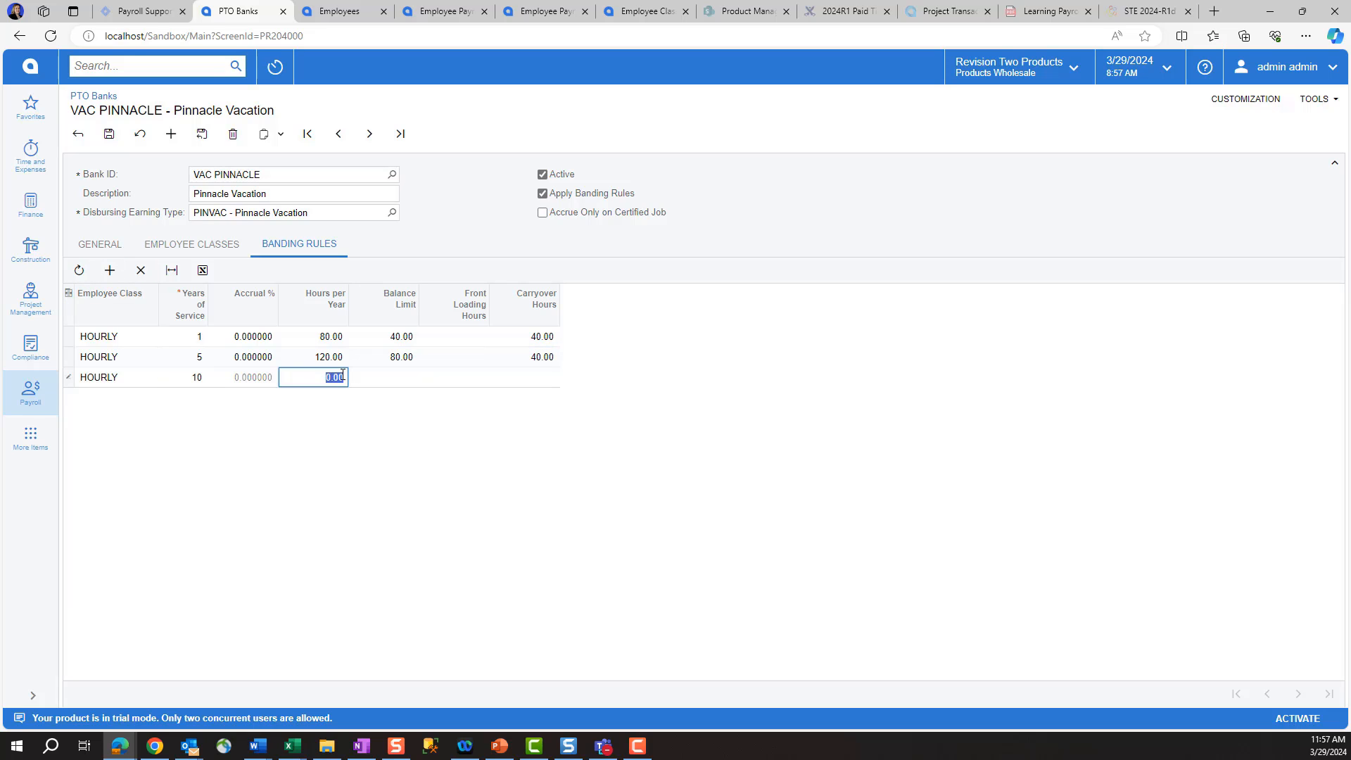
type("160")
key("Tab")
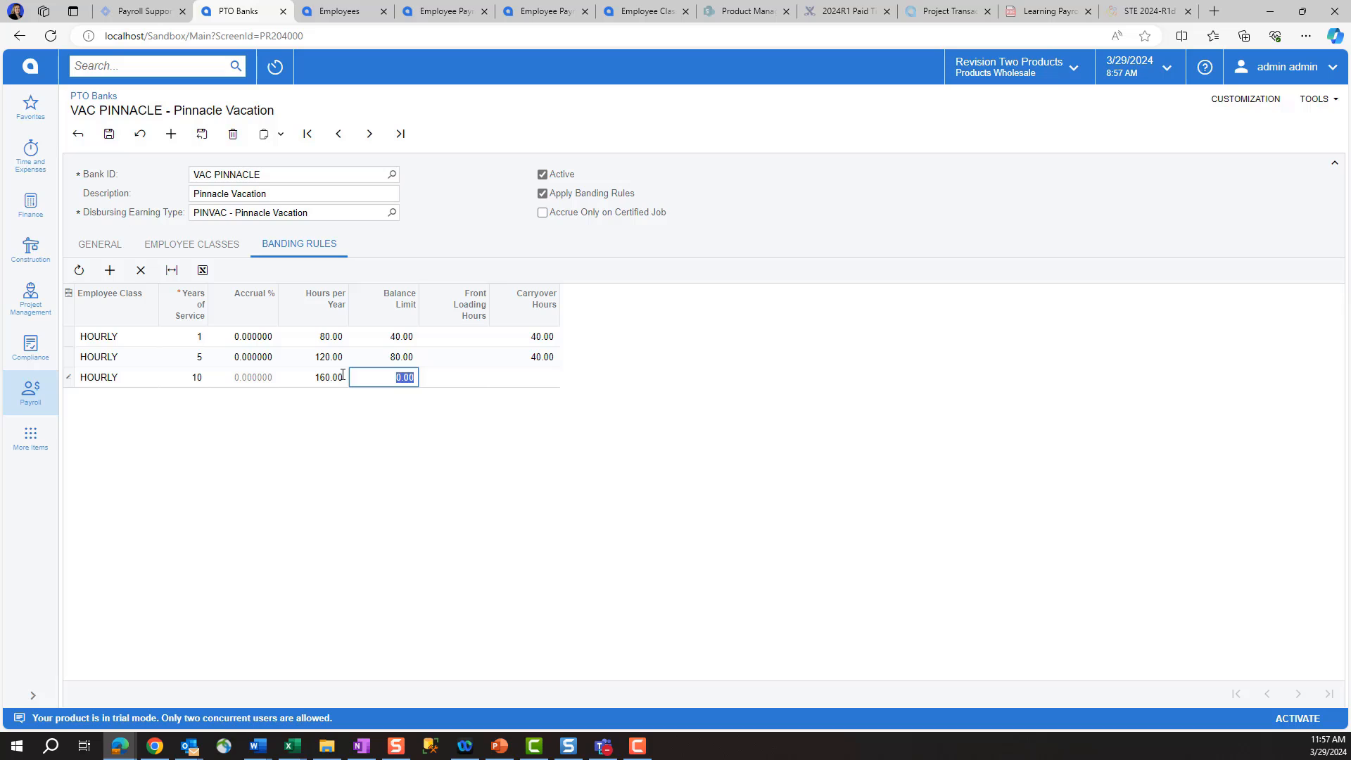
type("120")
key("Tab")
type("80")
key("Tab")
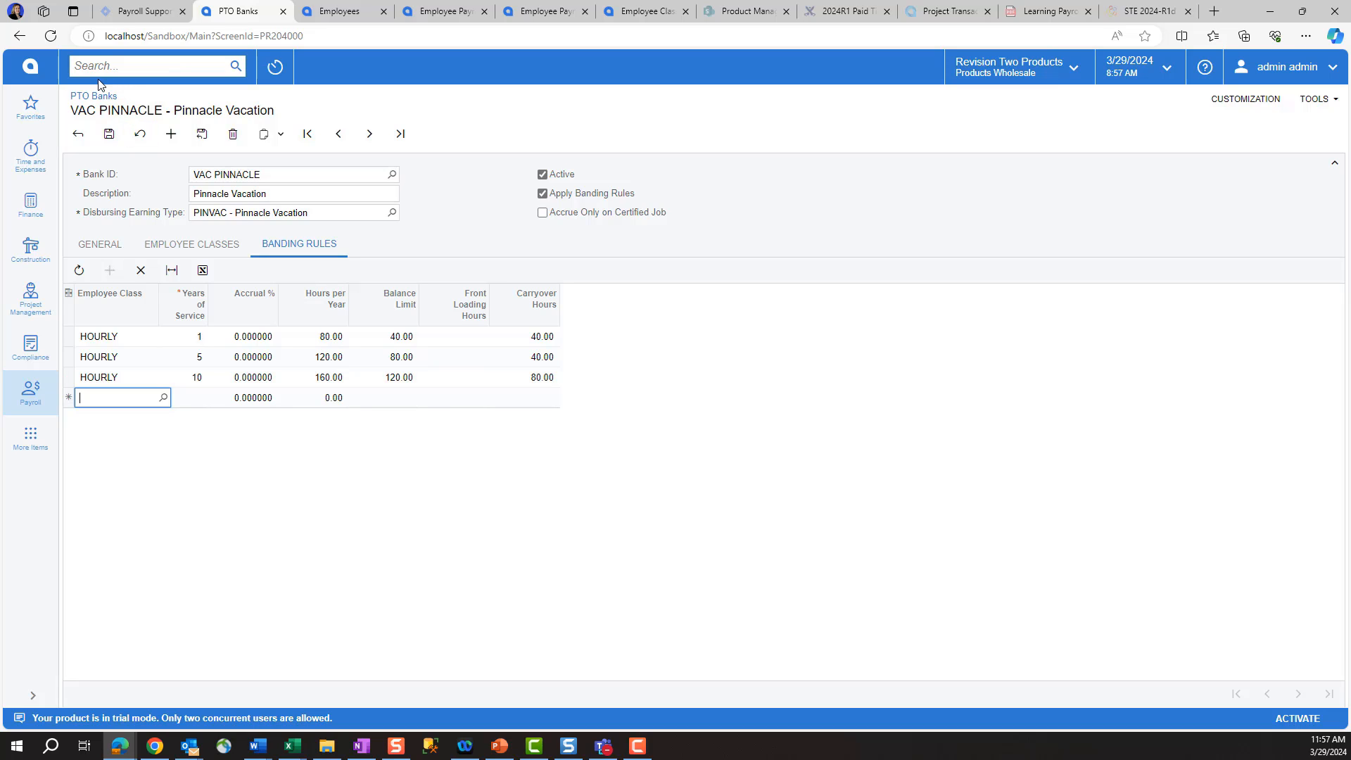
left_click(141, 271)
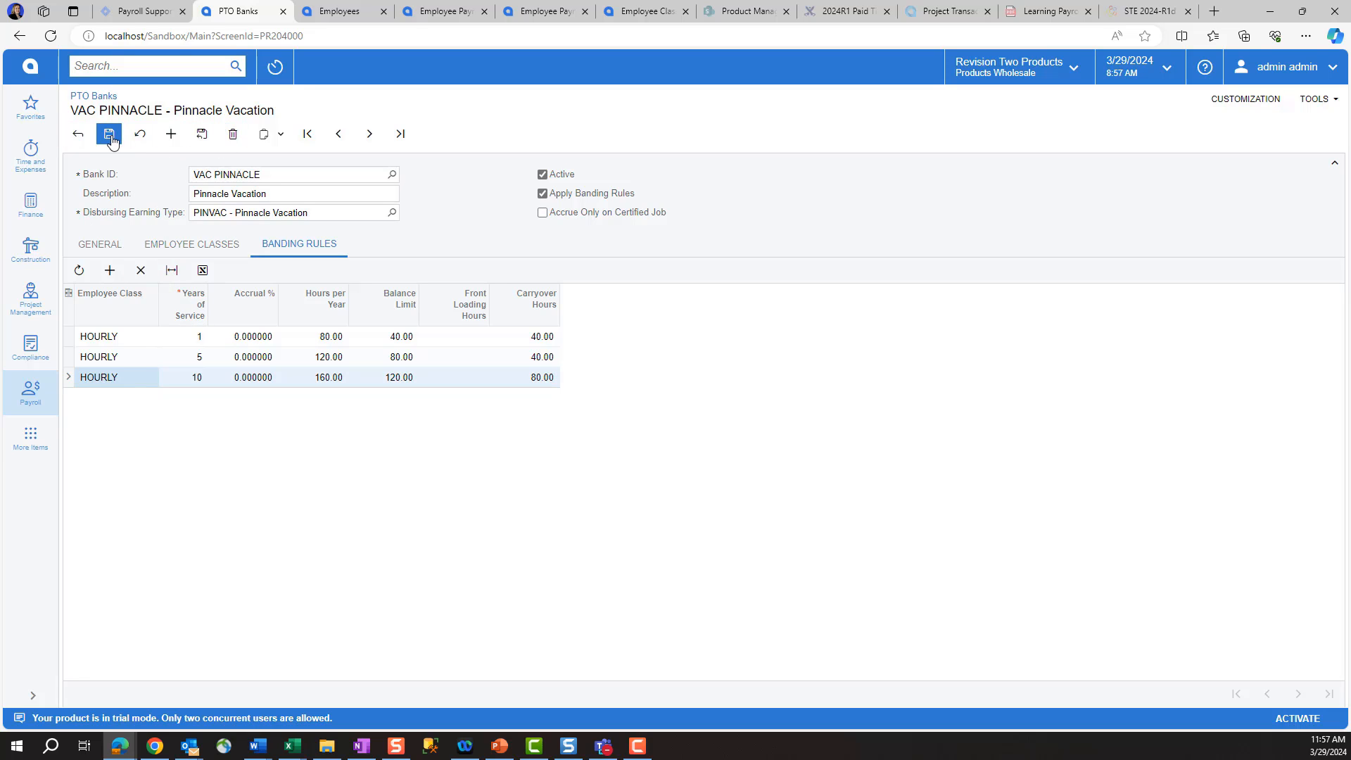
left_click(345, 11)
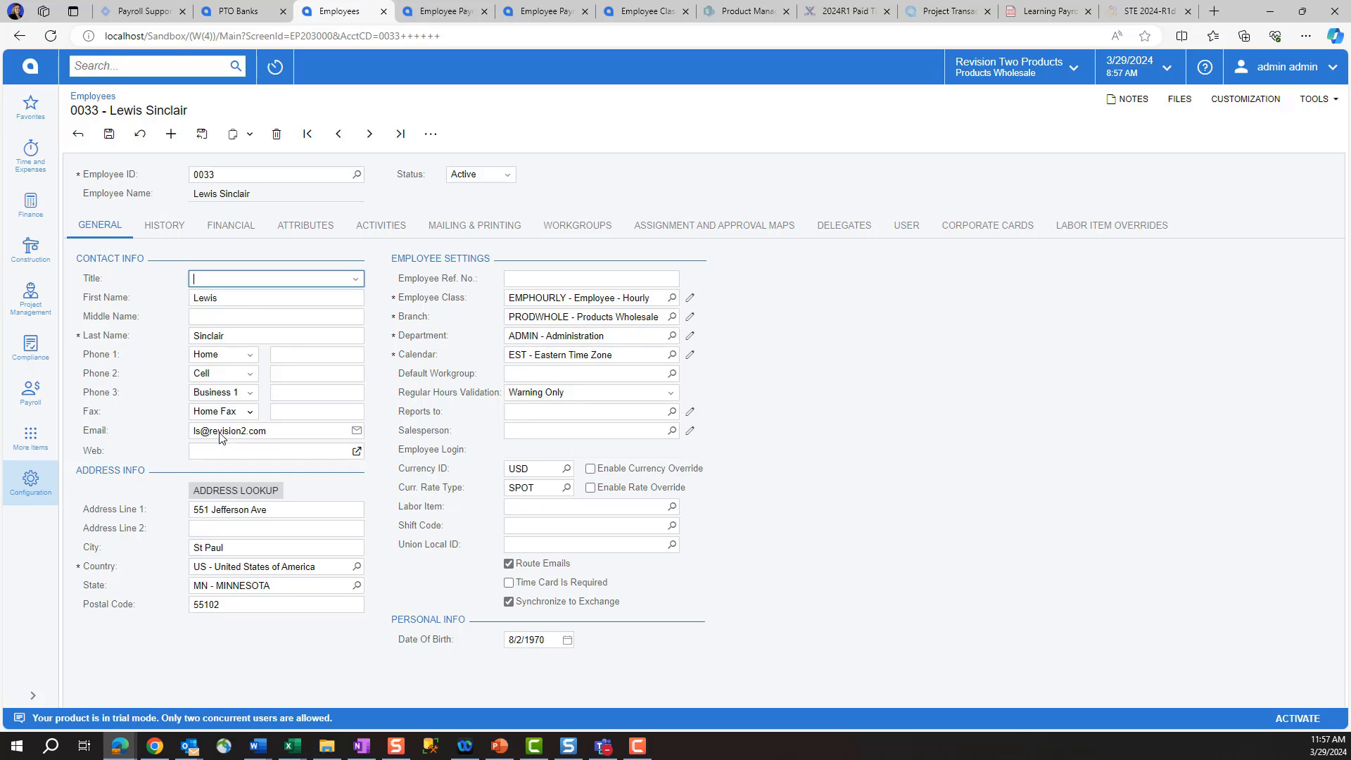
Step: Add an active Administrator history row starting 04/09/2024, probation ending 7/8/2024, and save it
left_click(162, 226)
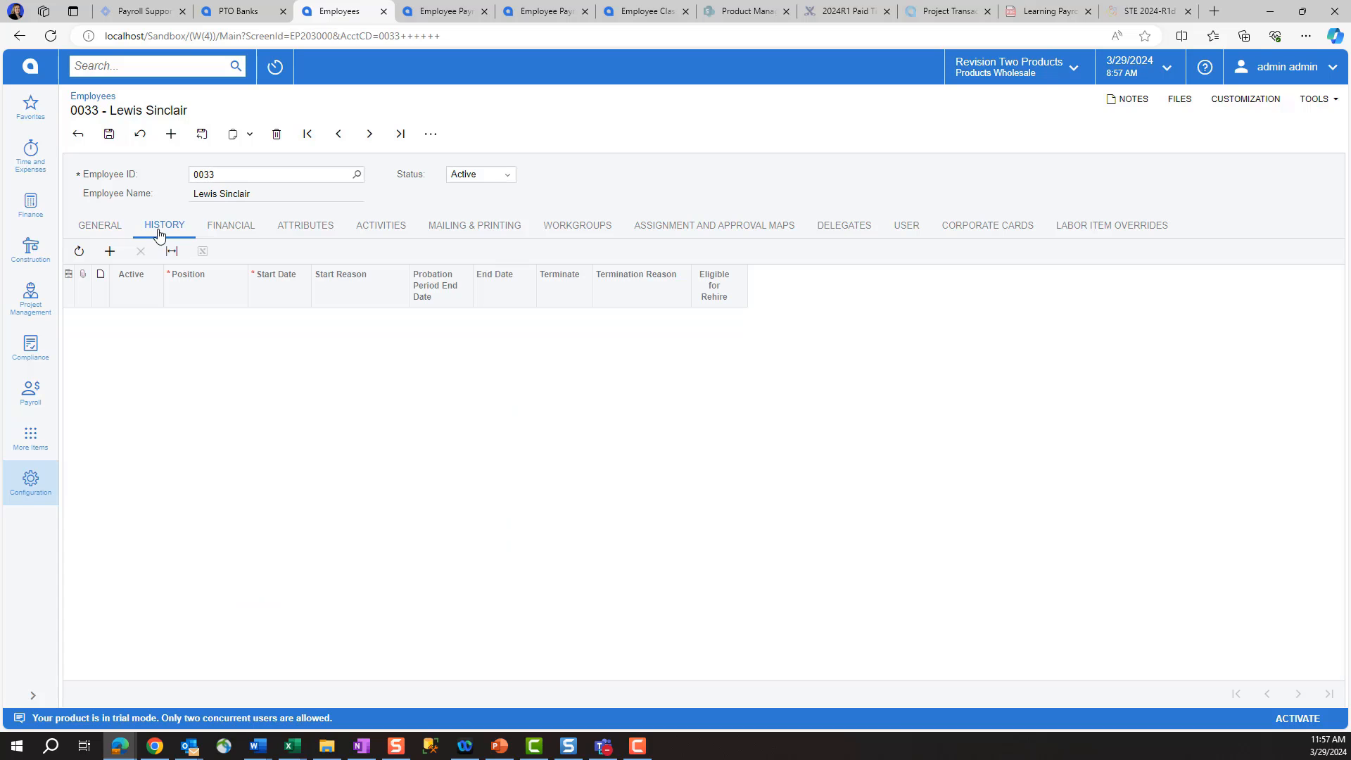
left_click(111, 252)
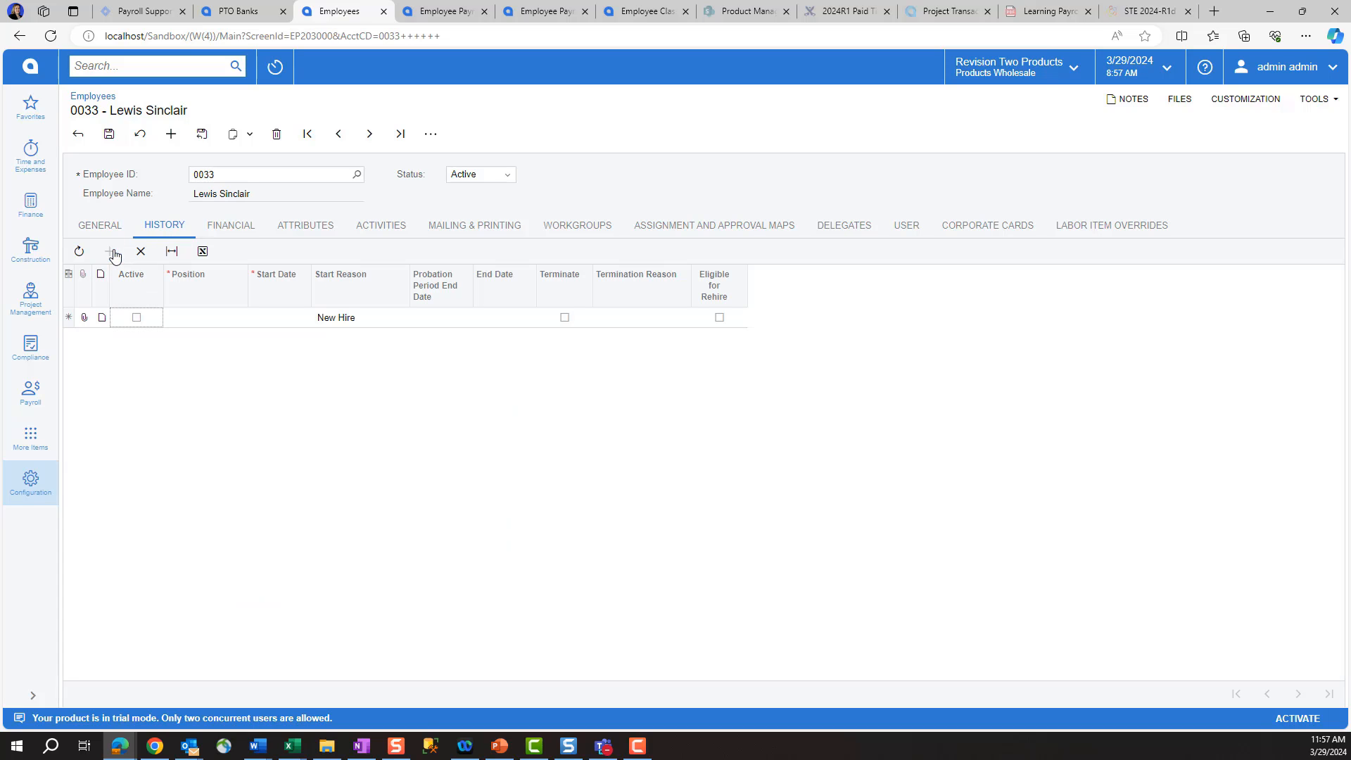
left_click(147, 319)
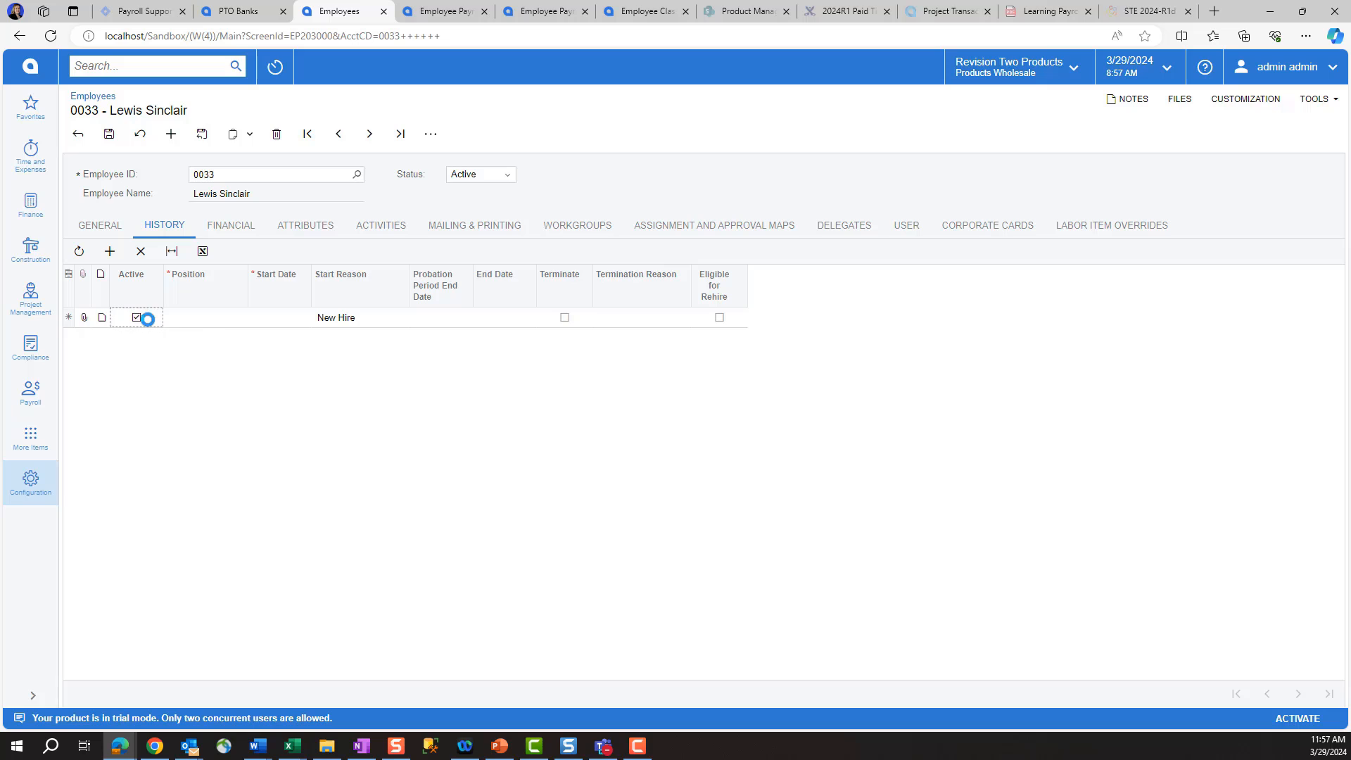
left_click(202, 321)
left_click(252, 317)
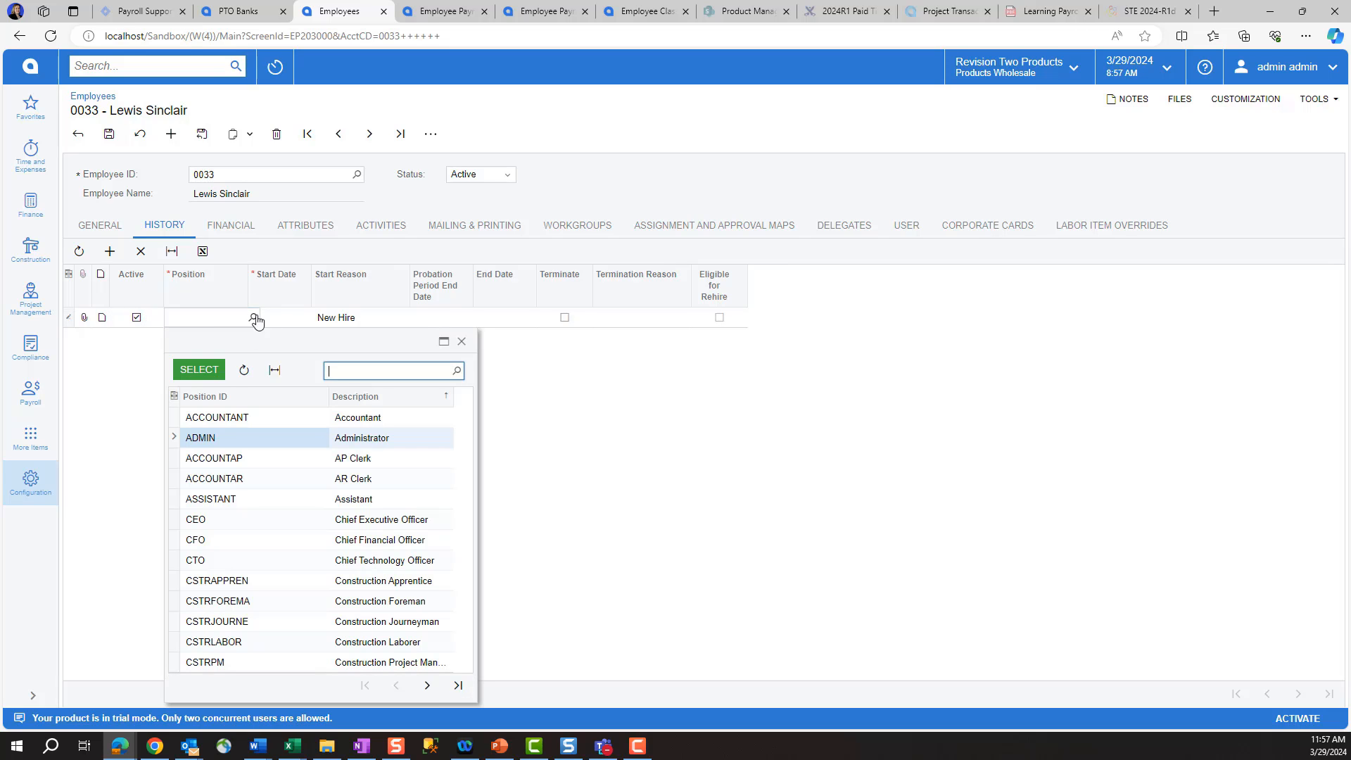
double_click(211, 439)
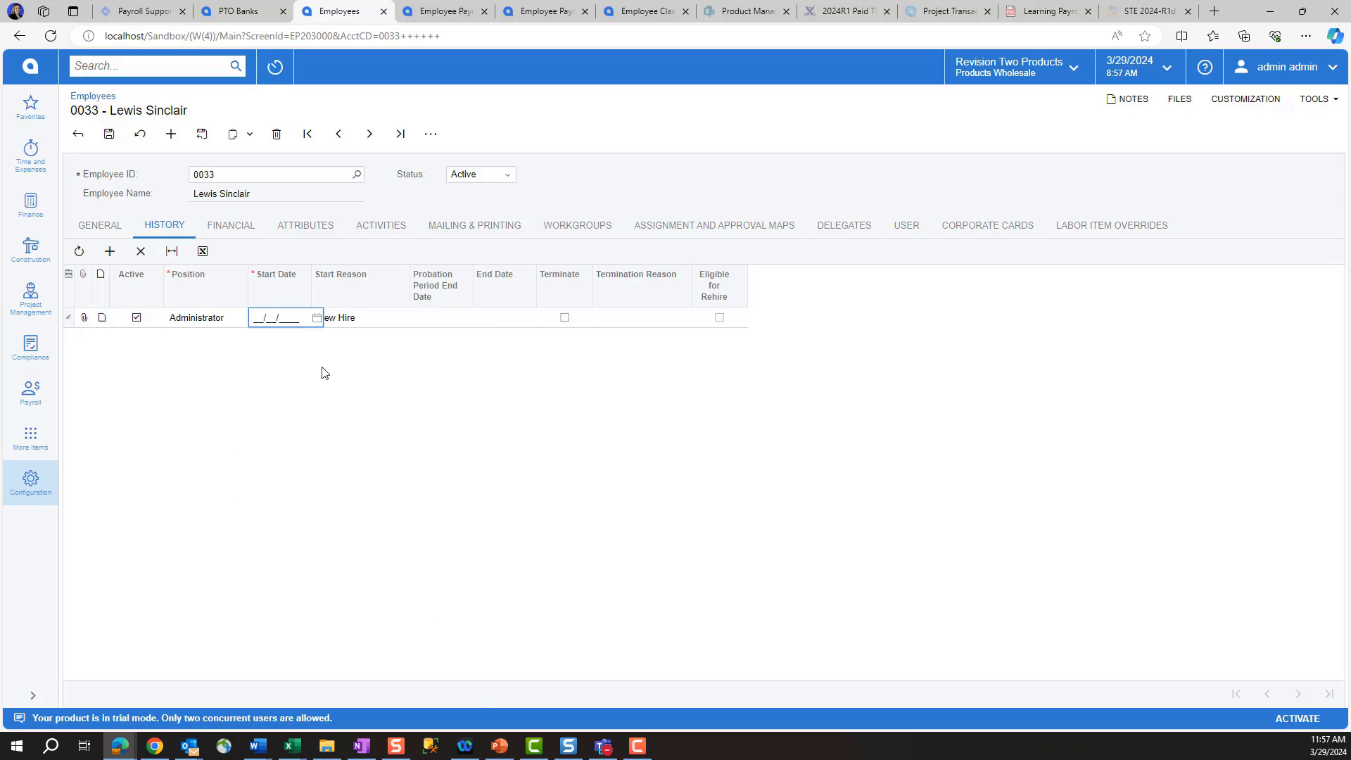
type("040920")
type("202")
type("4")
key("Tab")
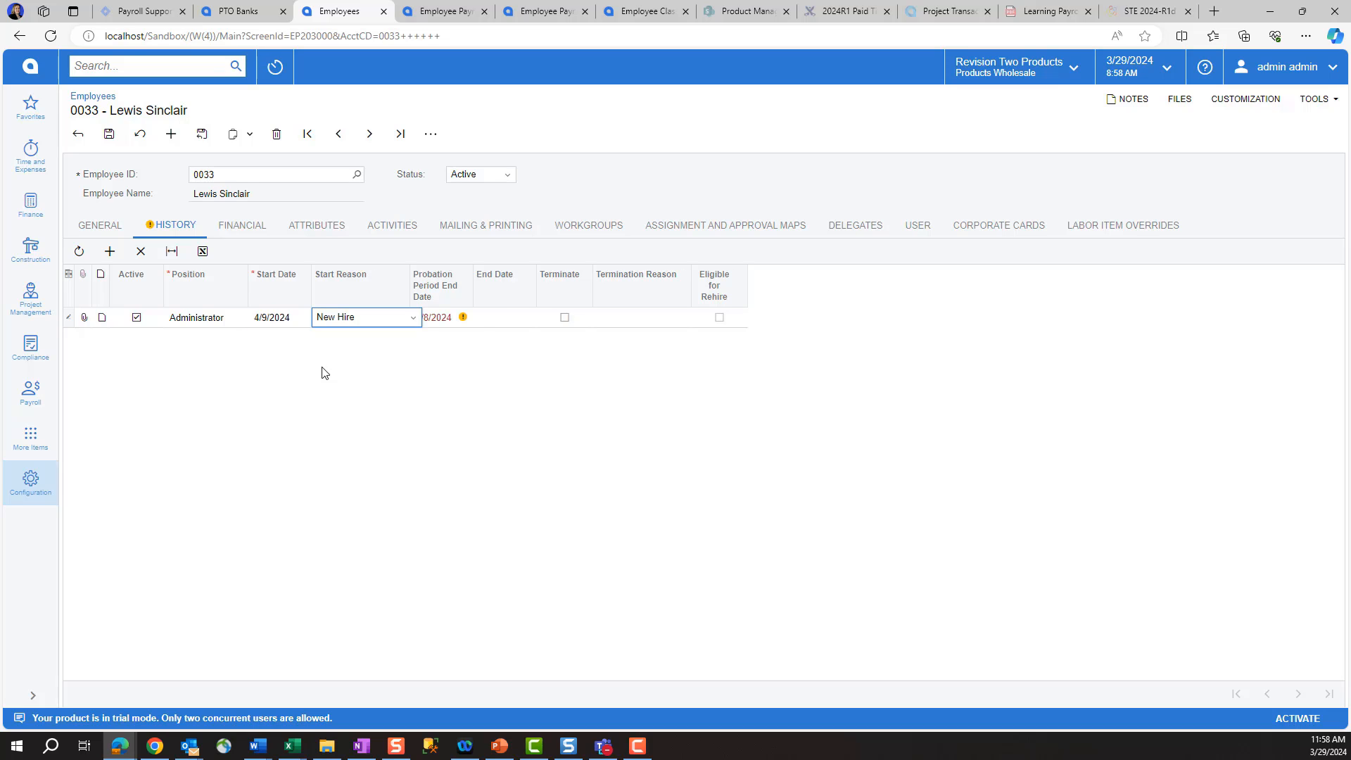
key("Tab")
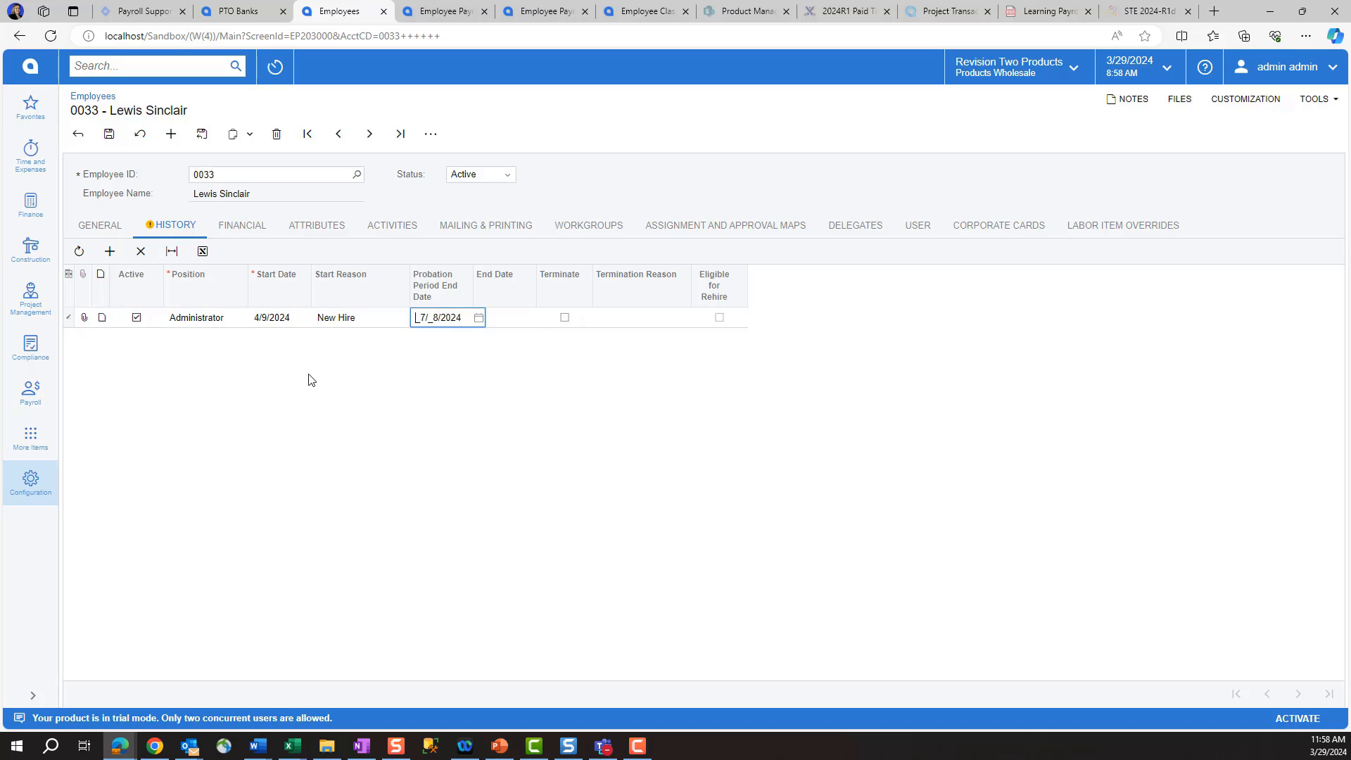
left_click(109, 137)
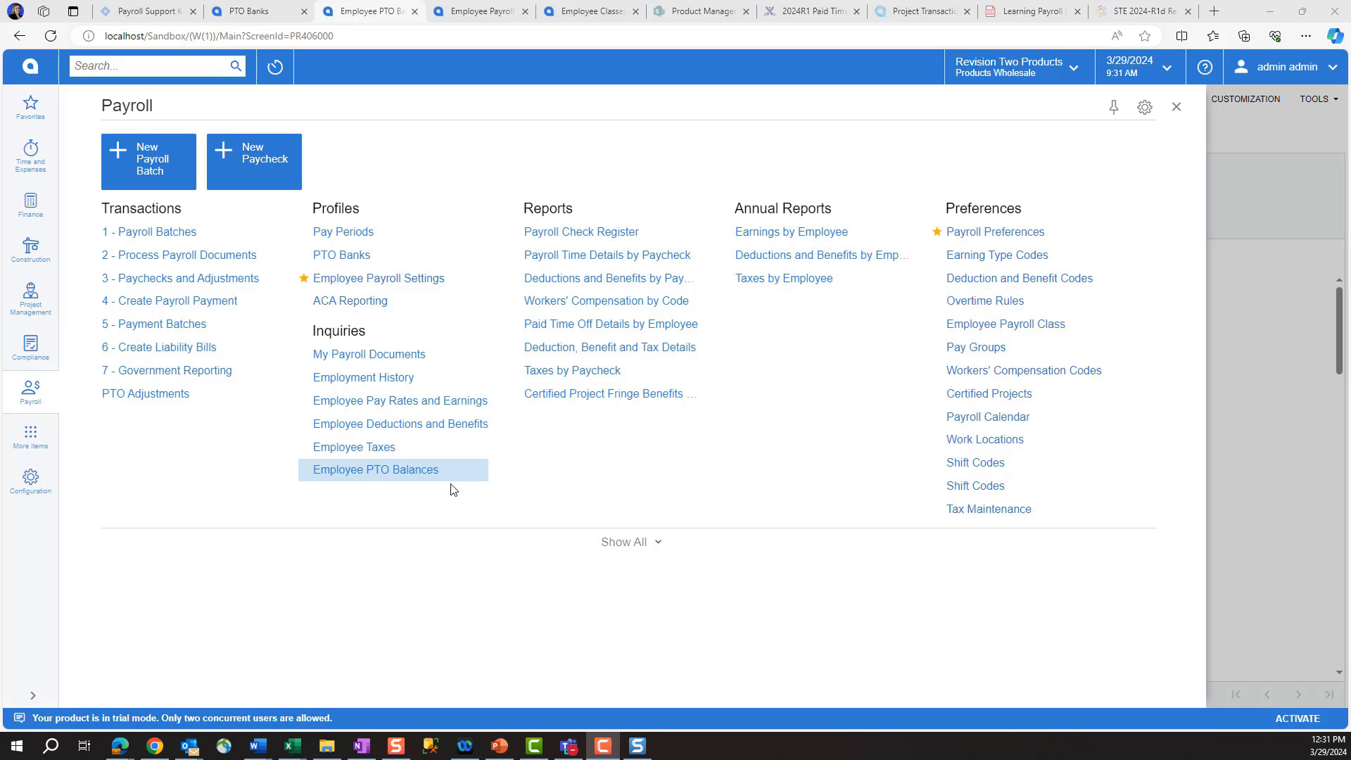
Step: Set the Employee PTO Balances date range from 1/1/2024 to 4/15/2024
left_click(379, 476)
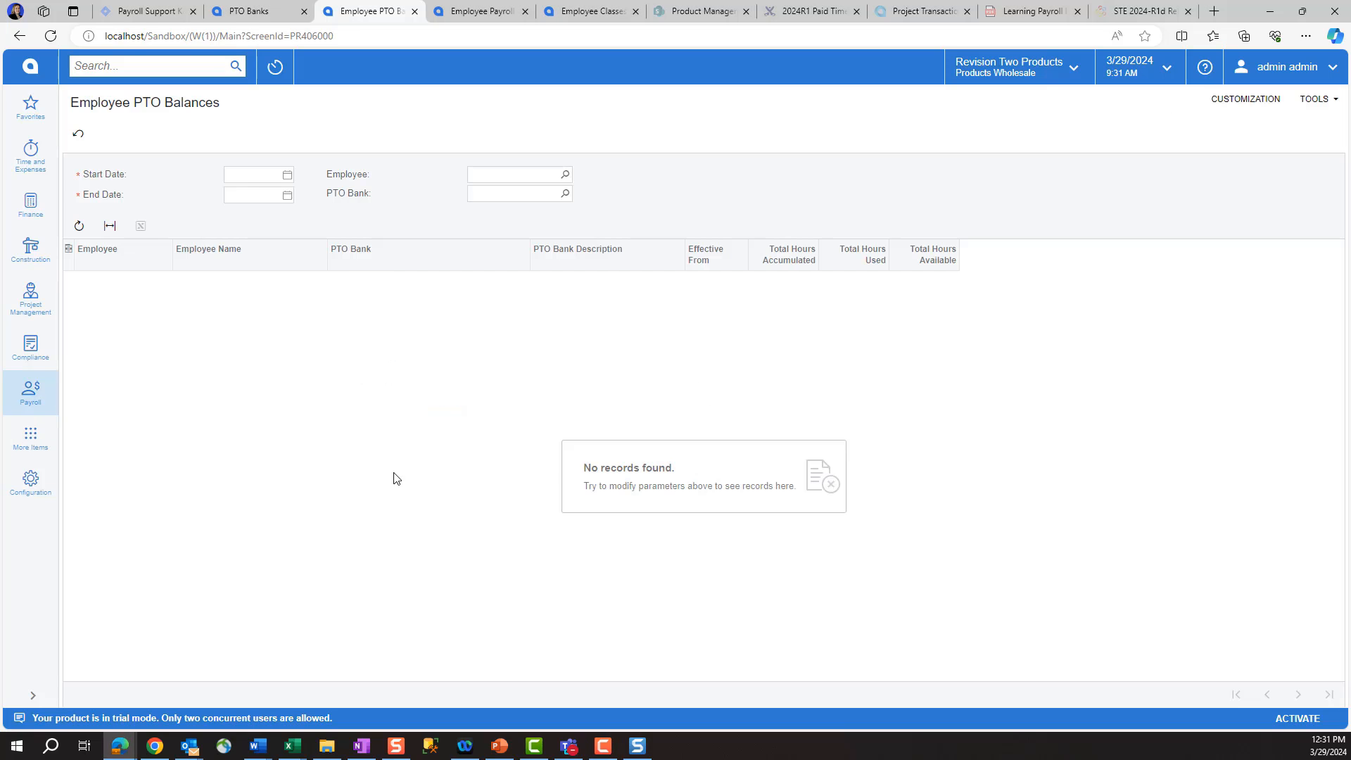
left_click(287, 174)
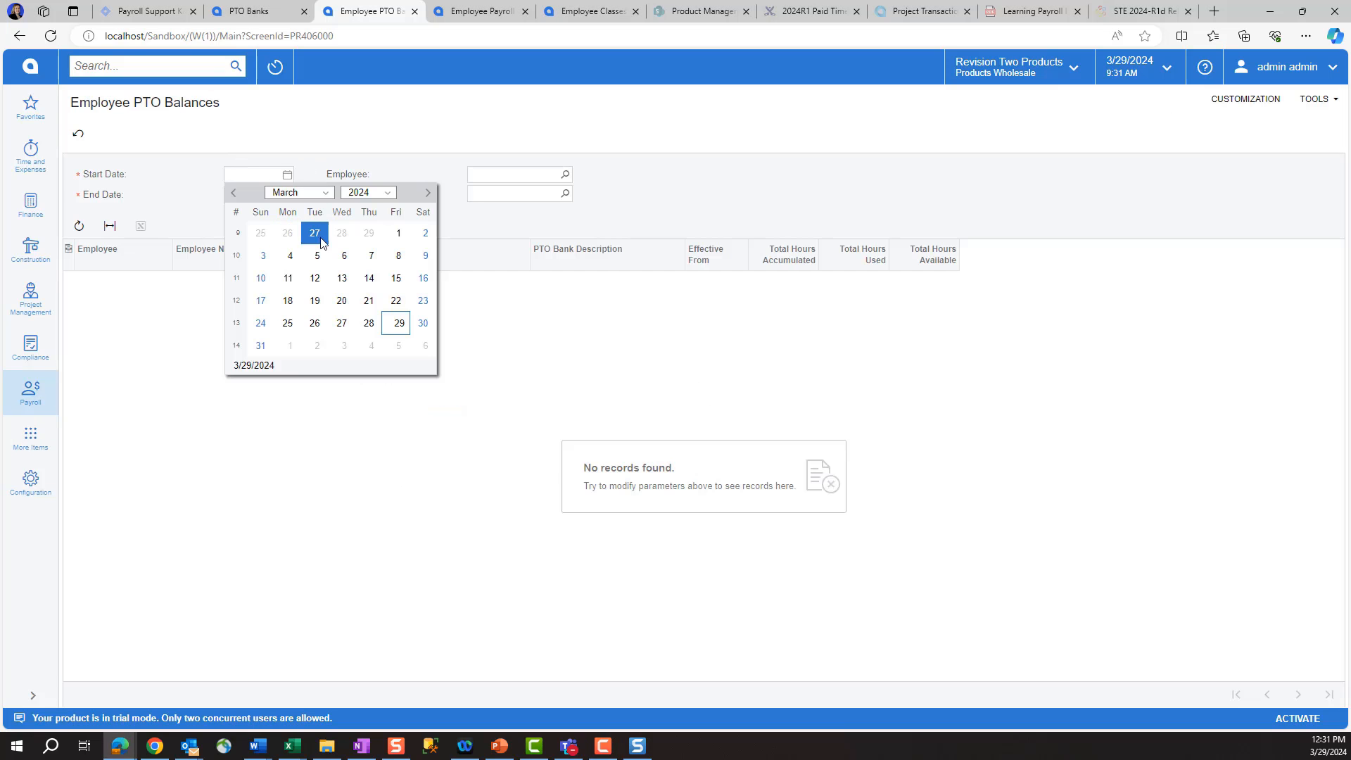
left_click(235, 202)
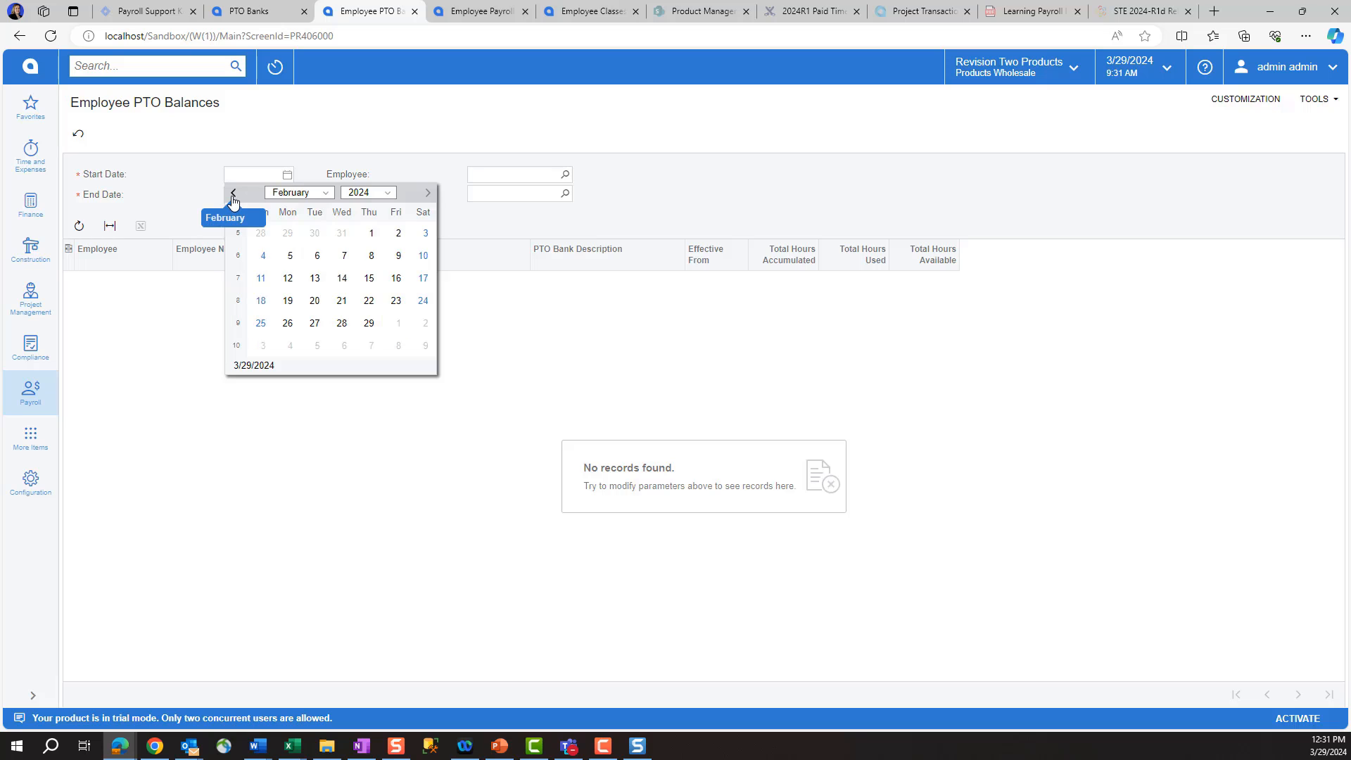
left_click(234, 201)
left_click(288, 233)
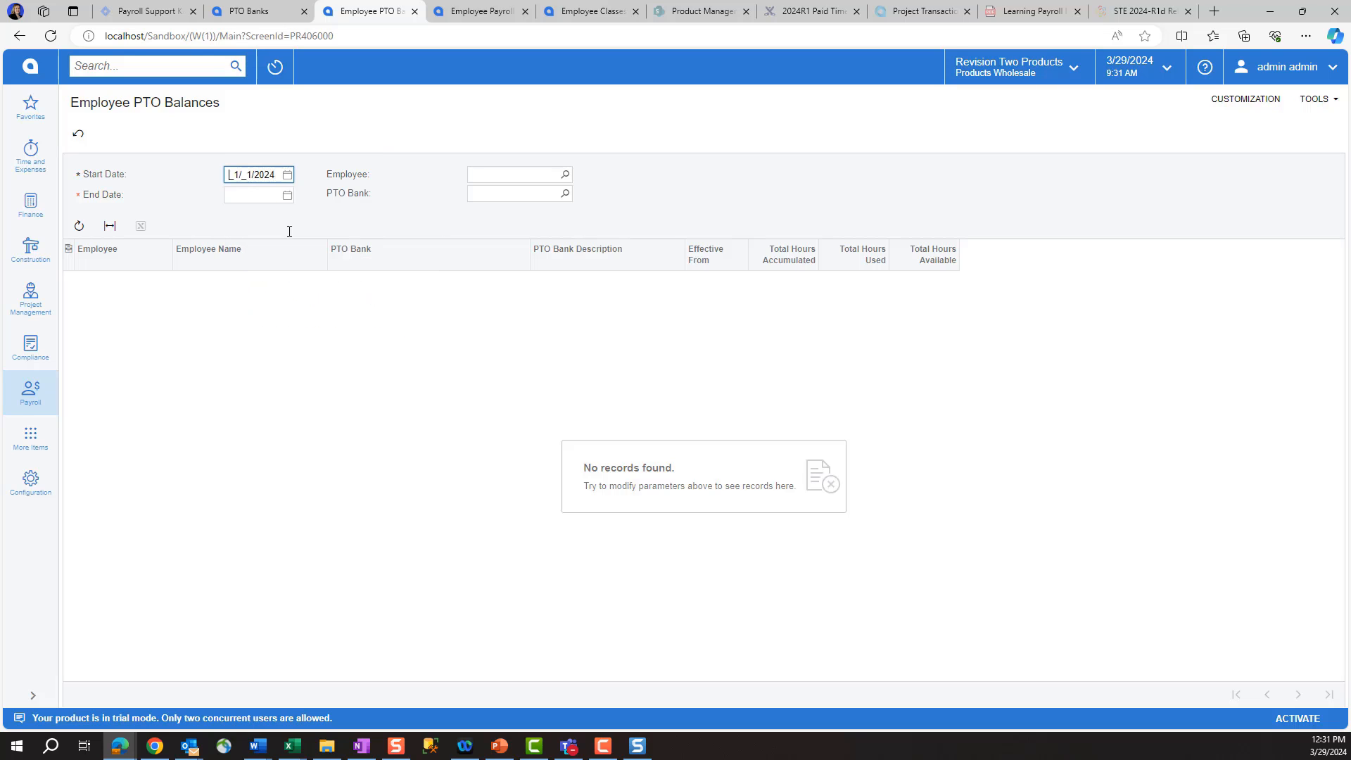
left_click(286, 196)
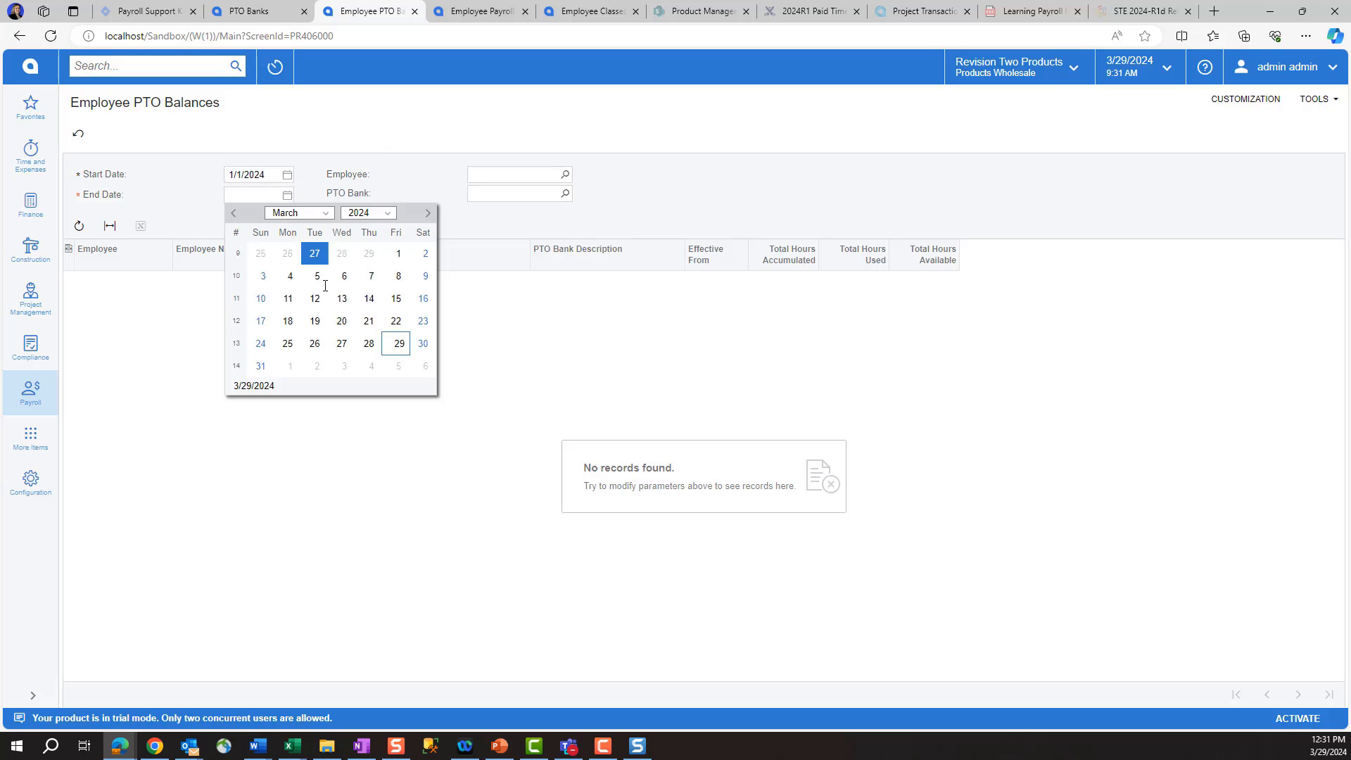
left_click(327, 214)
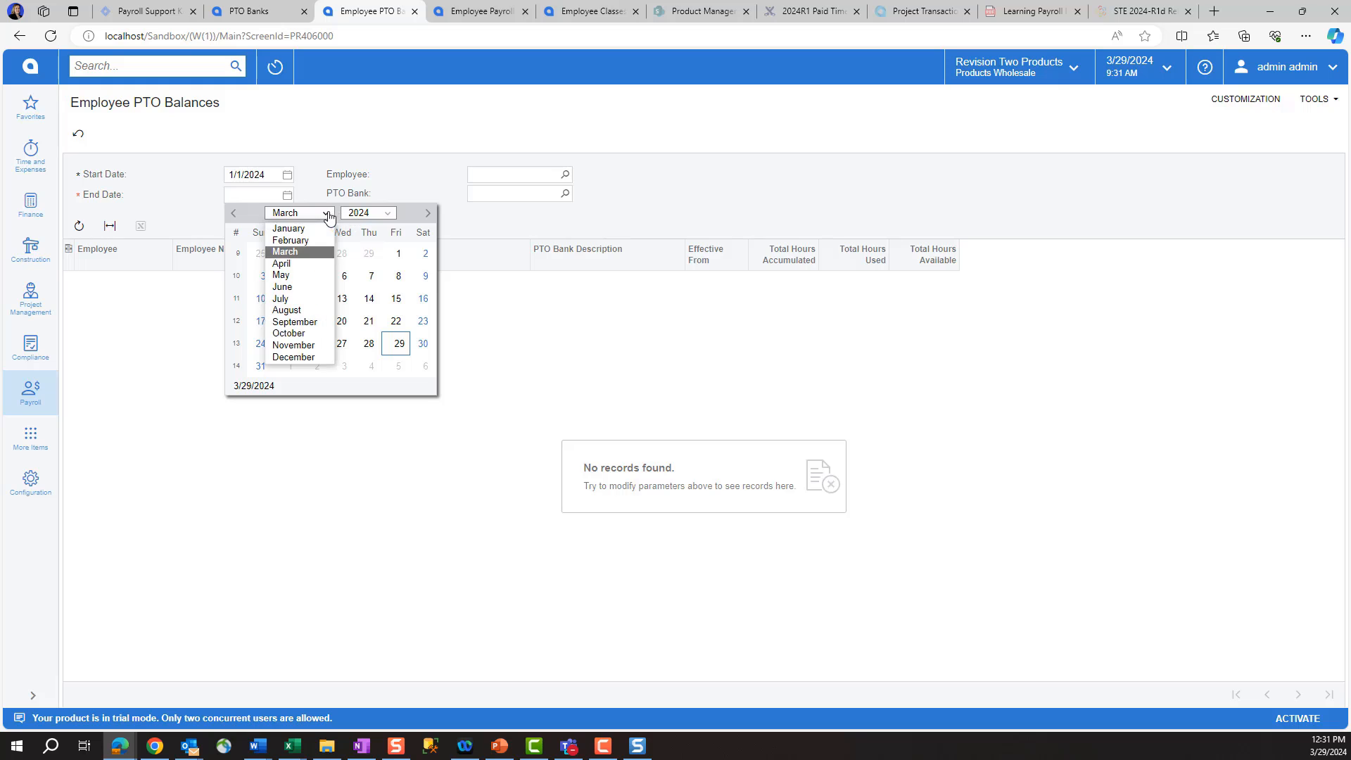
left_click(285, 264)
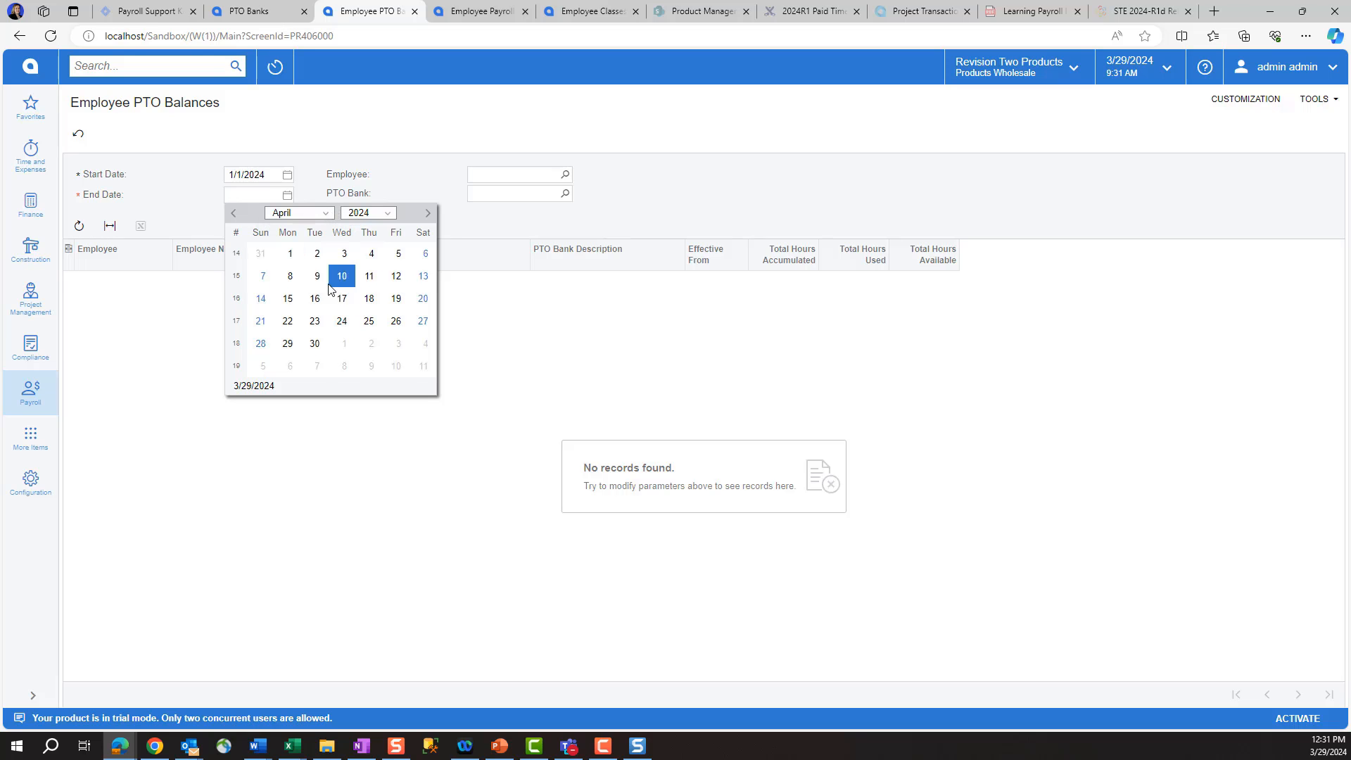
left_click(289, 300)
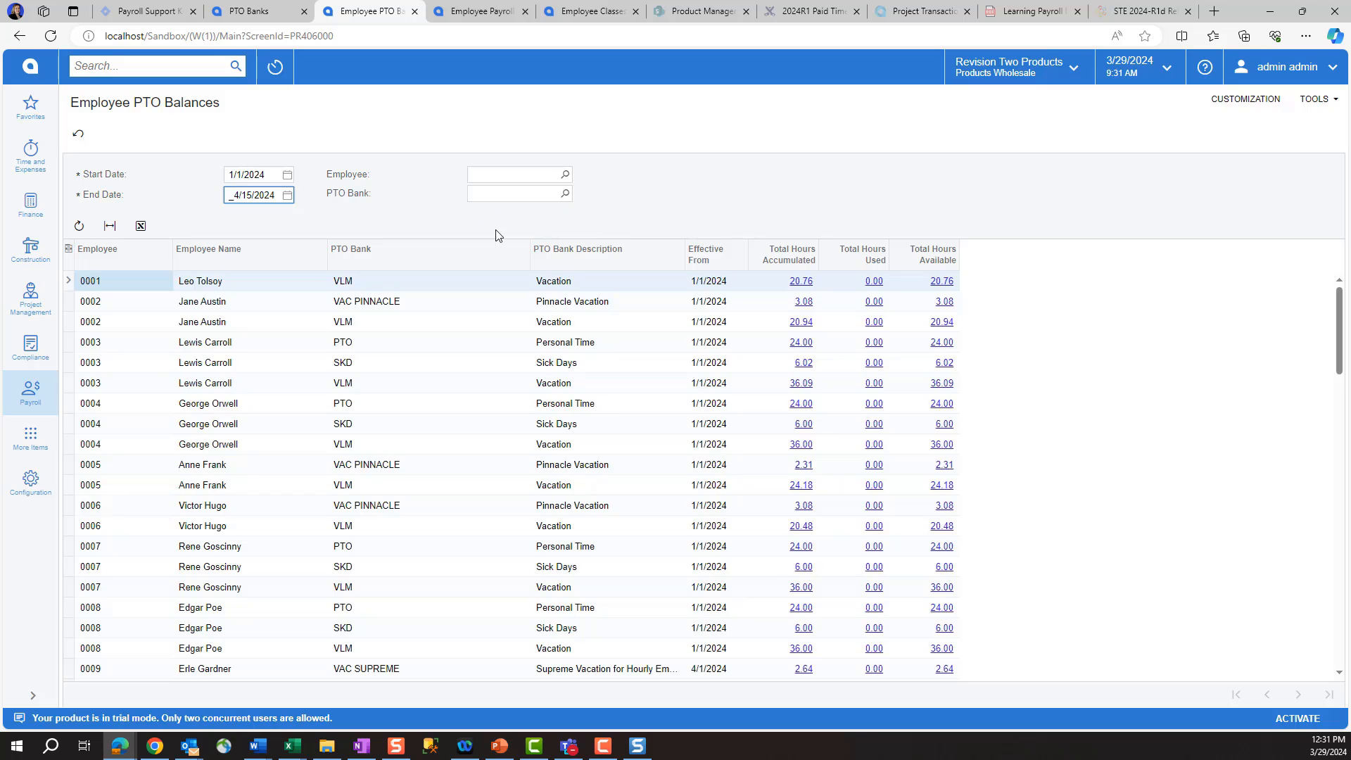
Step: Filter to one employee, showing 3.08 VAC PINNACLE hours and 20.94 VLM hours
left_click(564, 173)
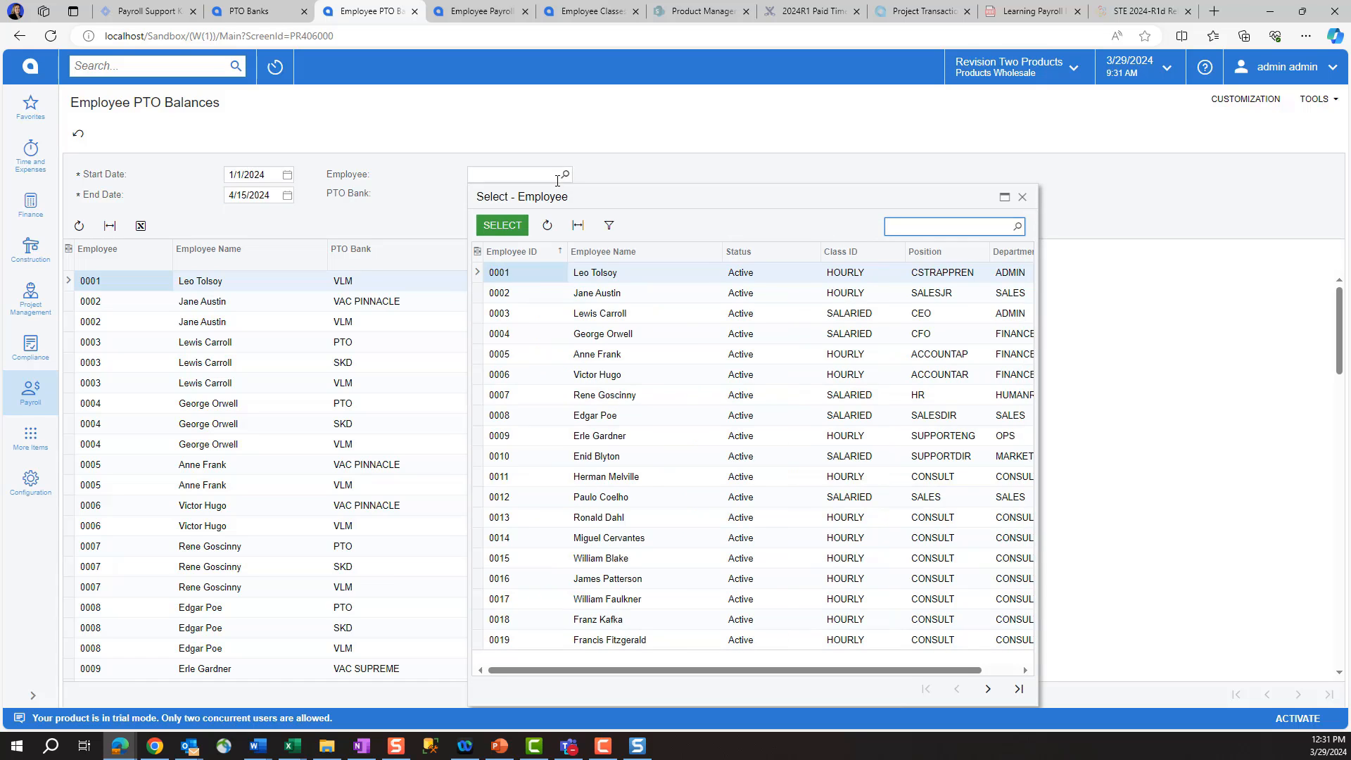
double_click(526, 291)
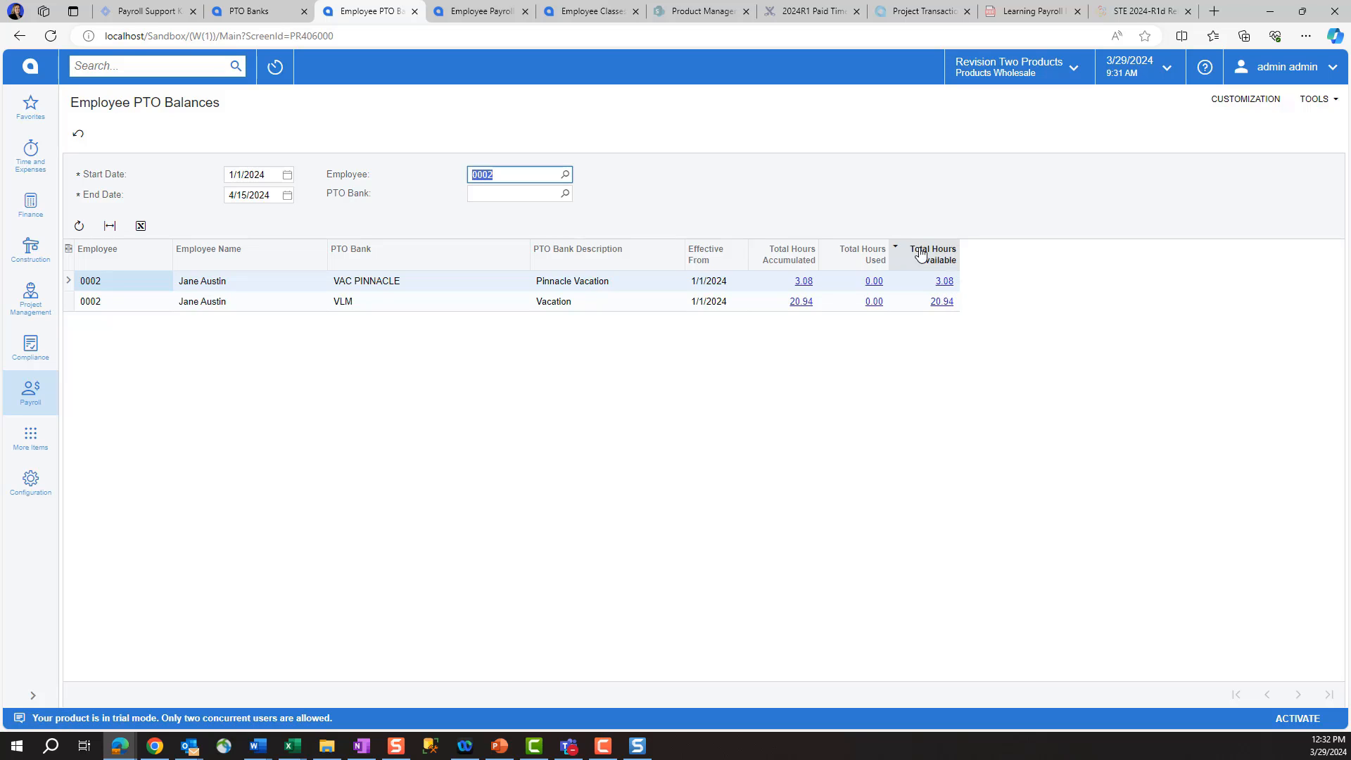
left_click(52, 404)
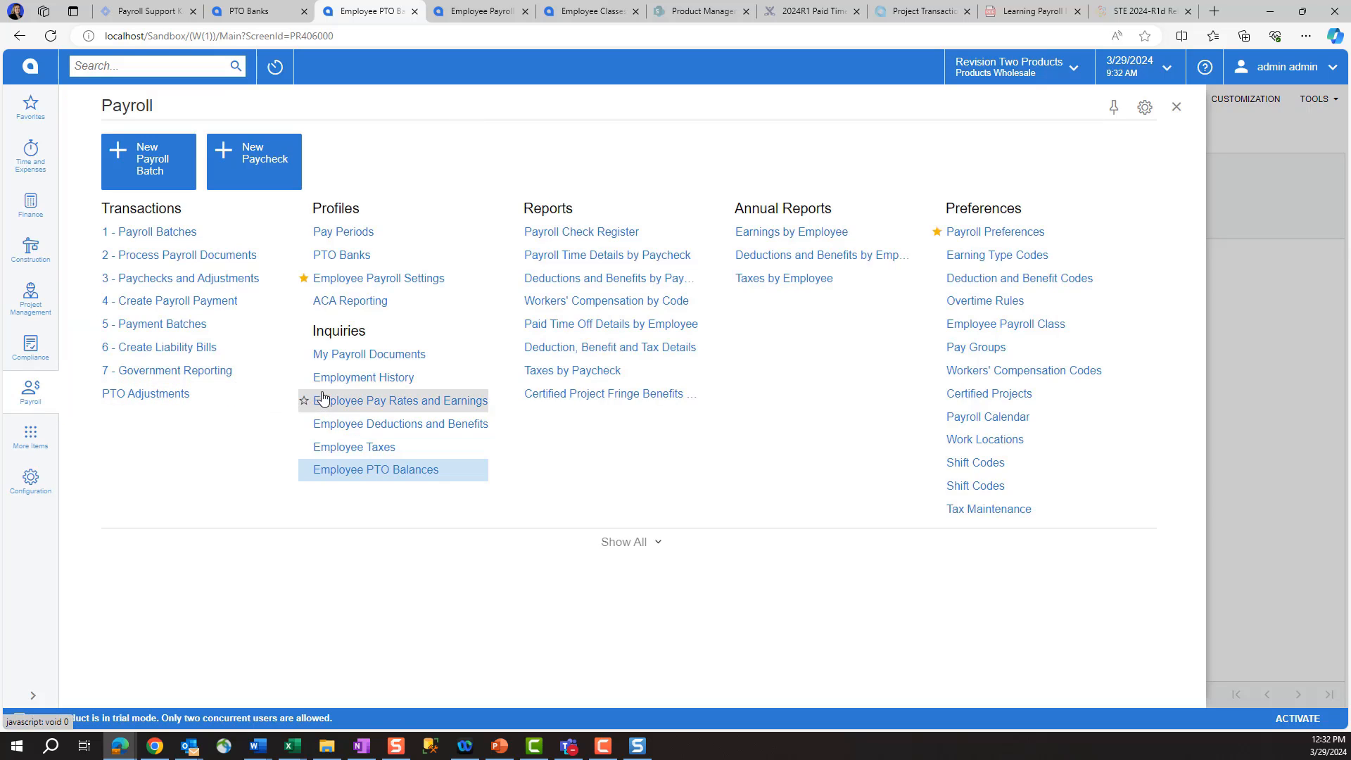
Step: Start a PTO adjustment described 'Update Balance' with a line for the employee
left_click(190, 403)
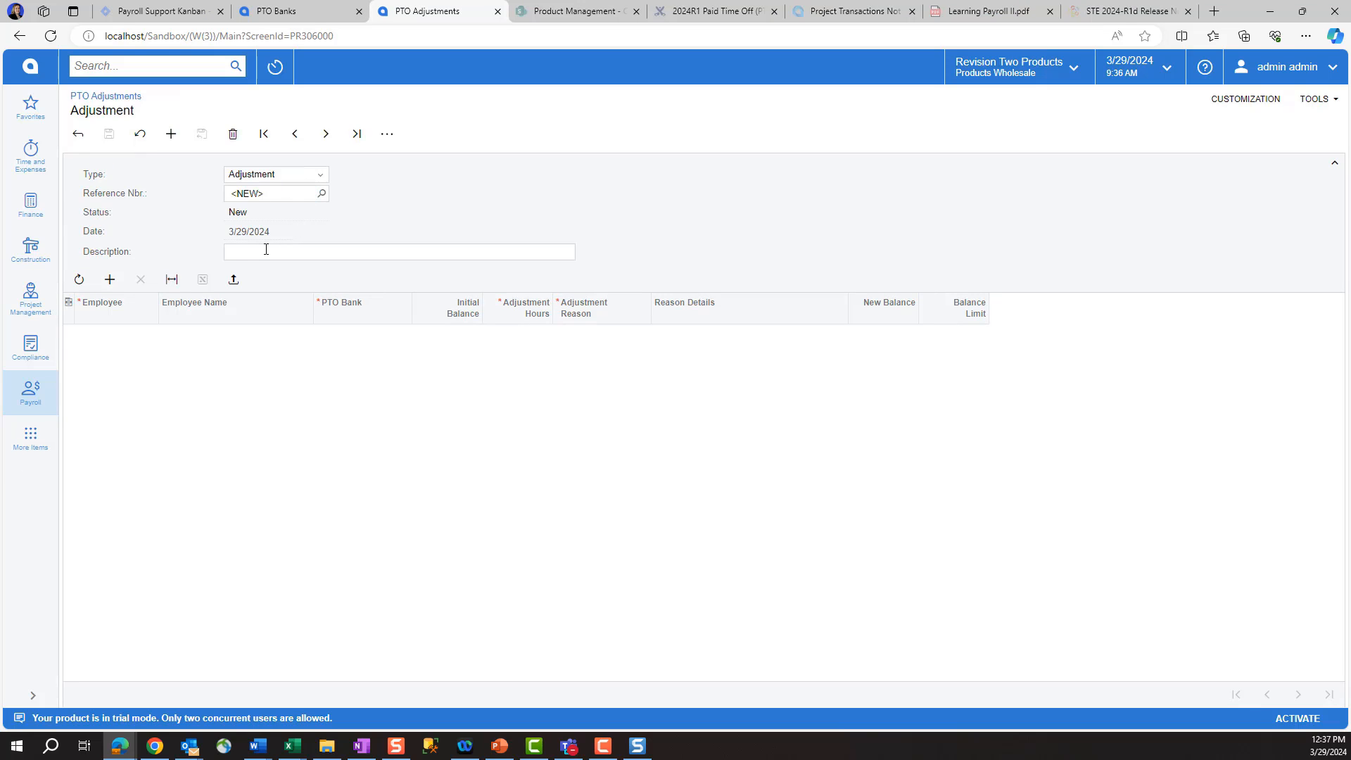
left_click(235, 254)
type("Update Balance")
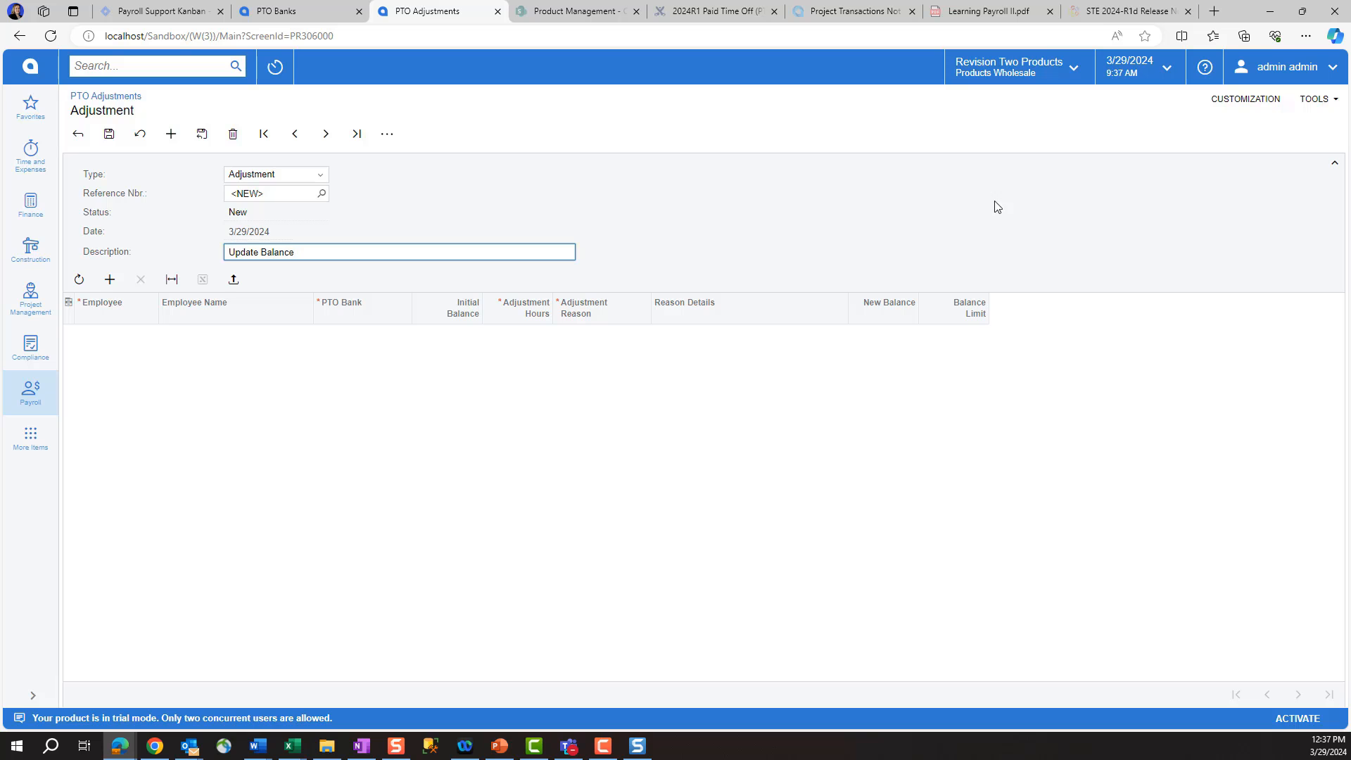
left_click(110, 279)
left_click(166, 335)
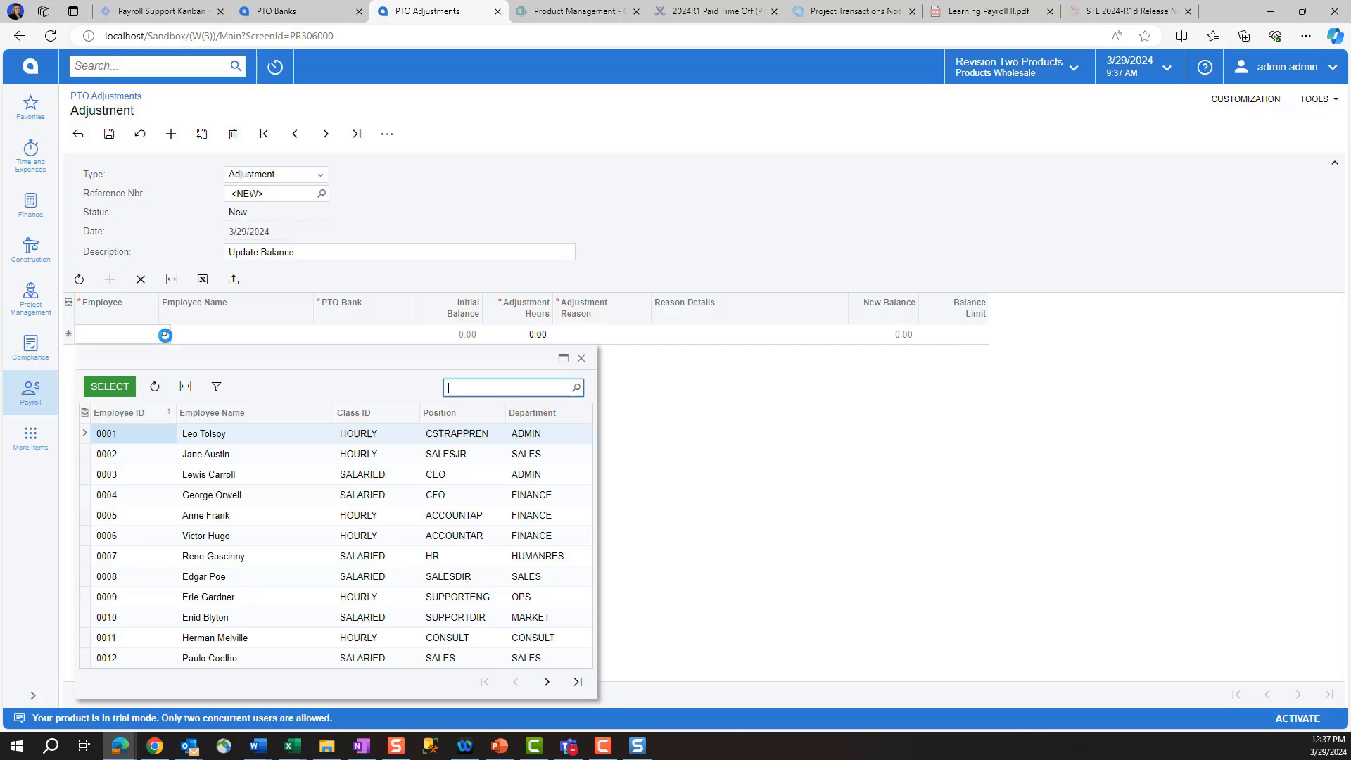
double_click(157, 454)
Step: Add 20.94 VAC PINNACLE hours as an Initial Balance Correction, then save and release the adjustment
left_click(416, 335)
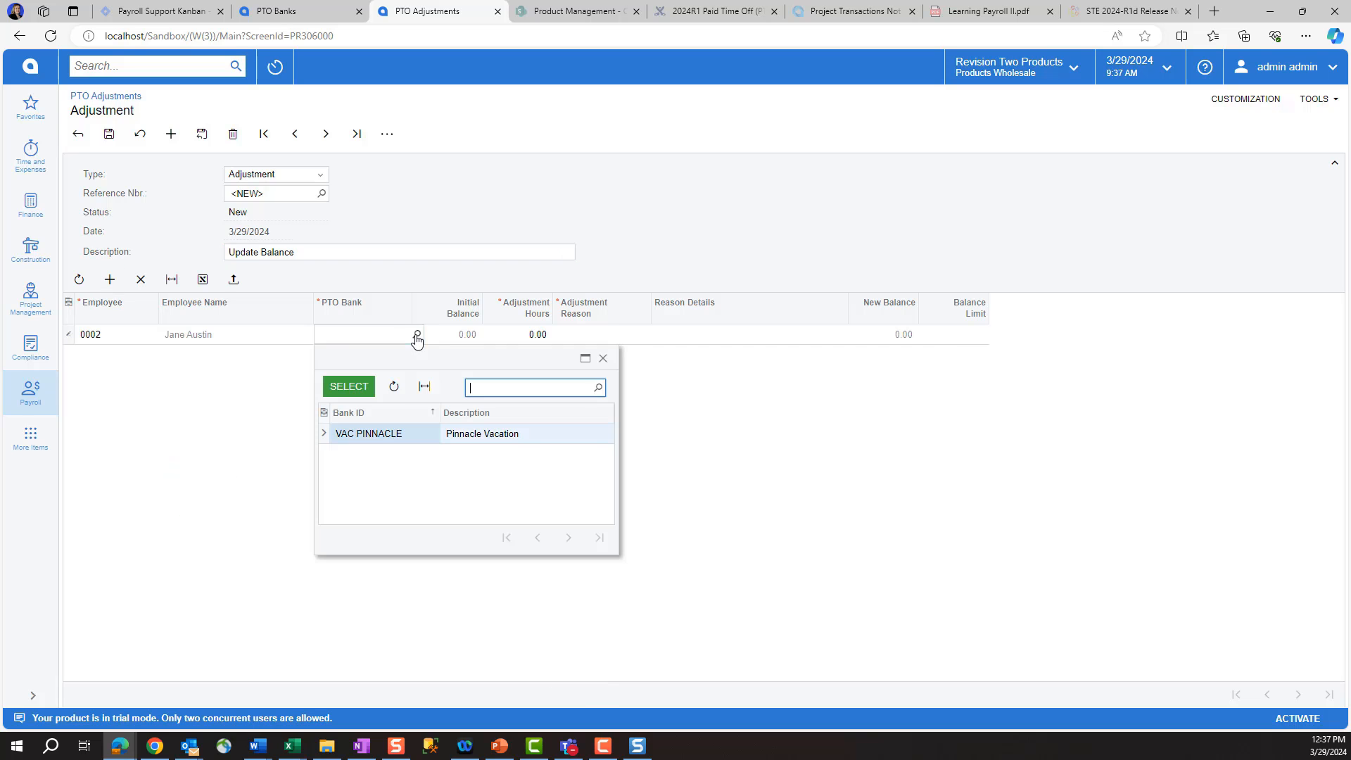
double_click(377, 437)
type("20.94")
key("Tab")
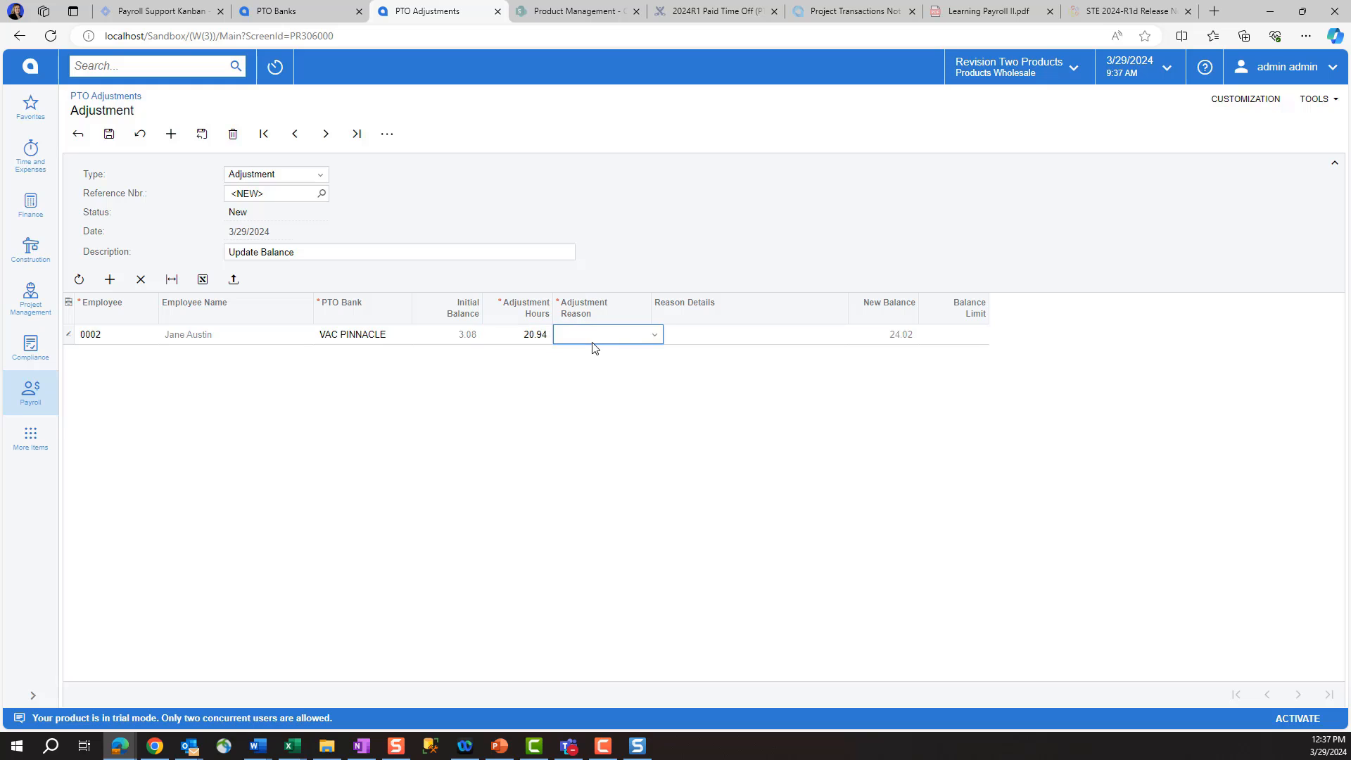
left_click(593, 343)
left_click(630, 354)
key("Tab")
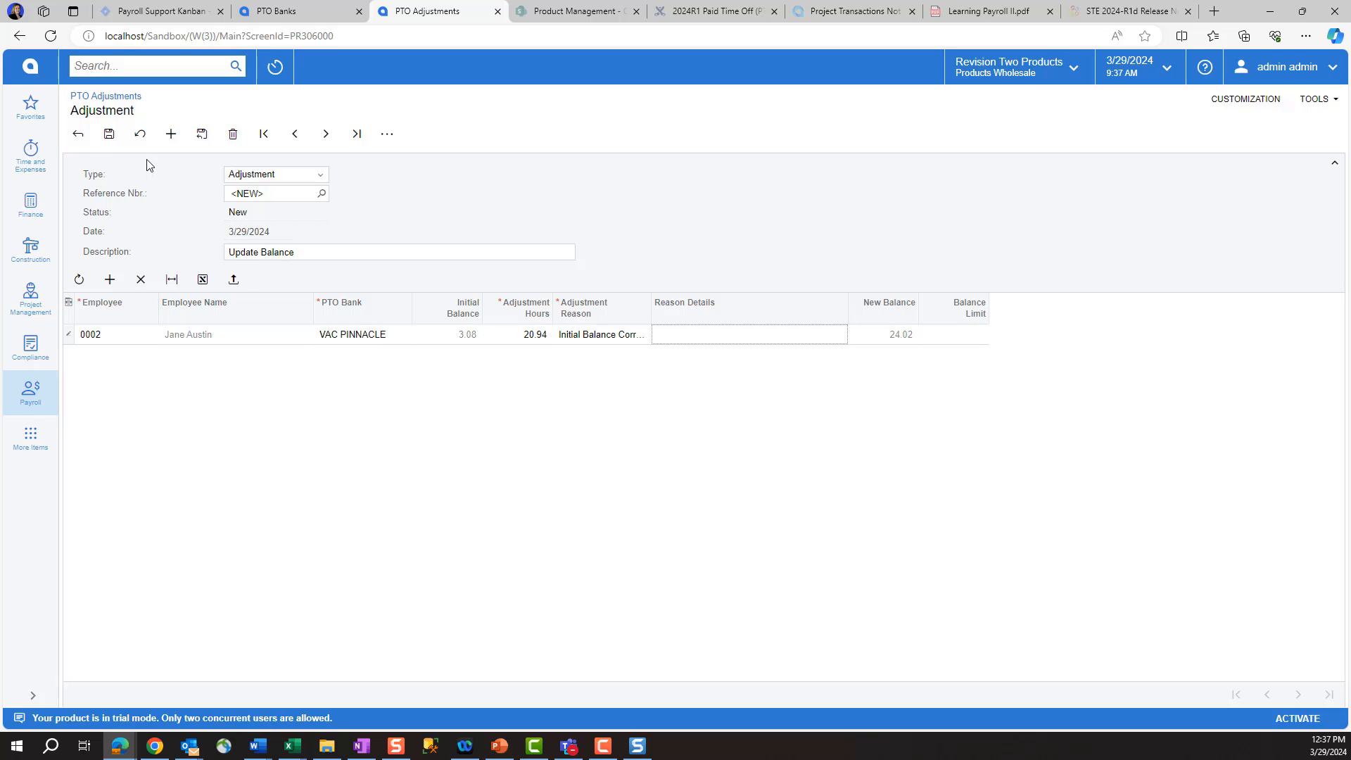
left_click(109, 133)
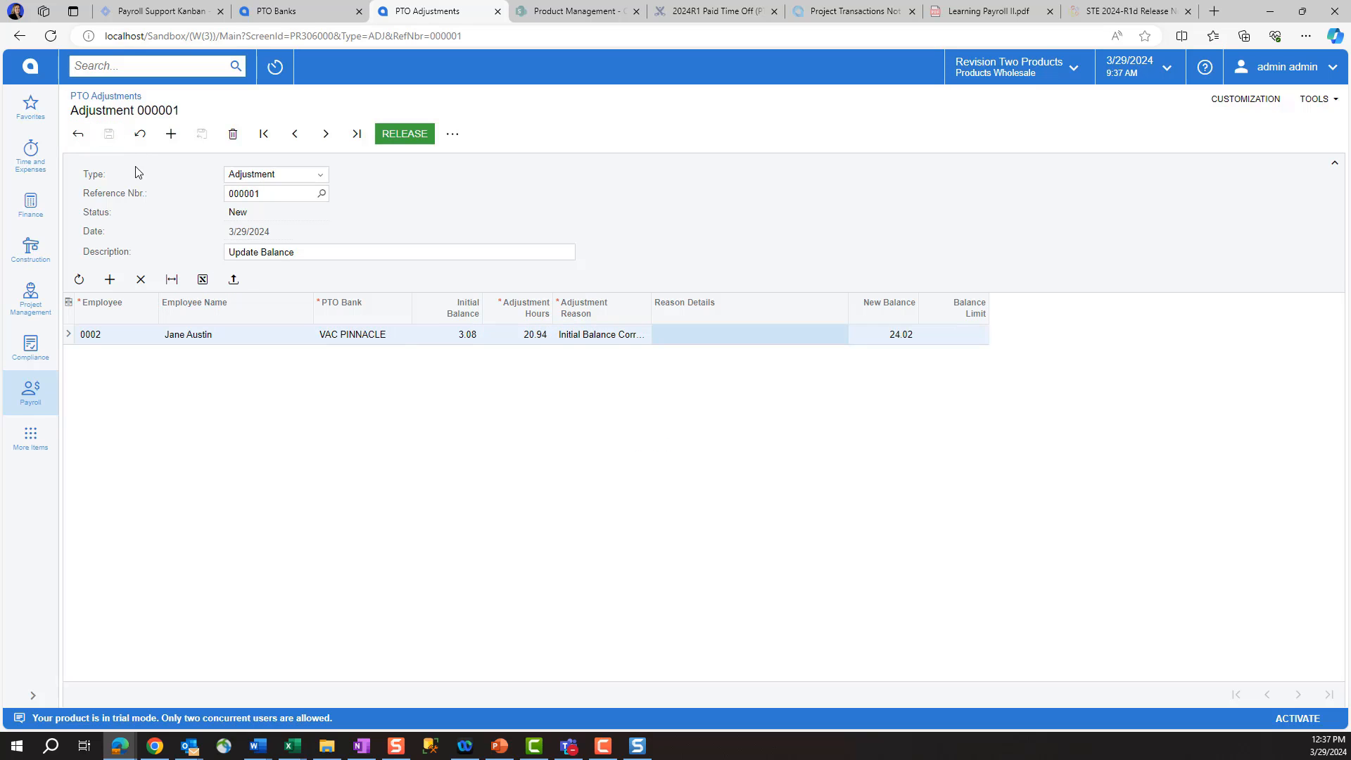
left_click(406, 137)
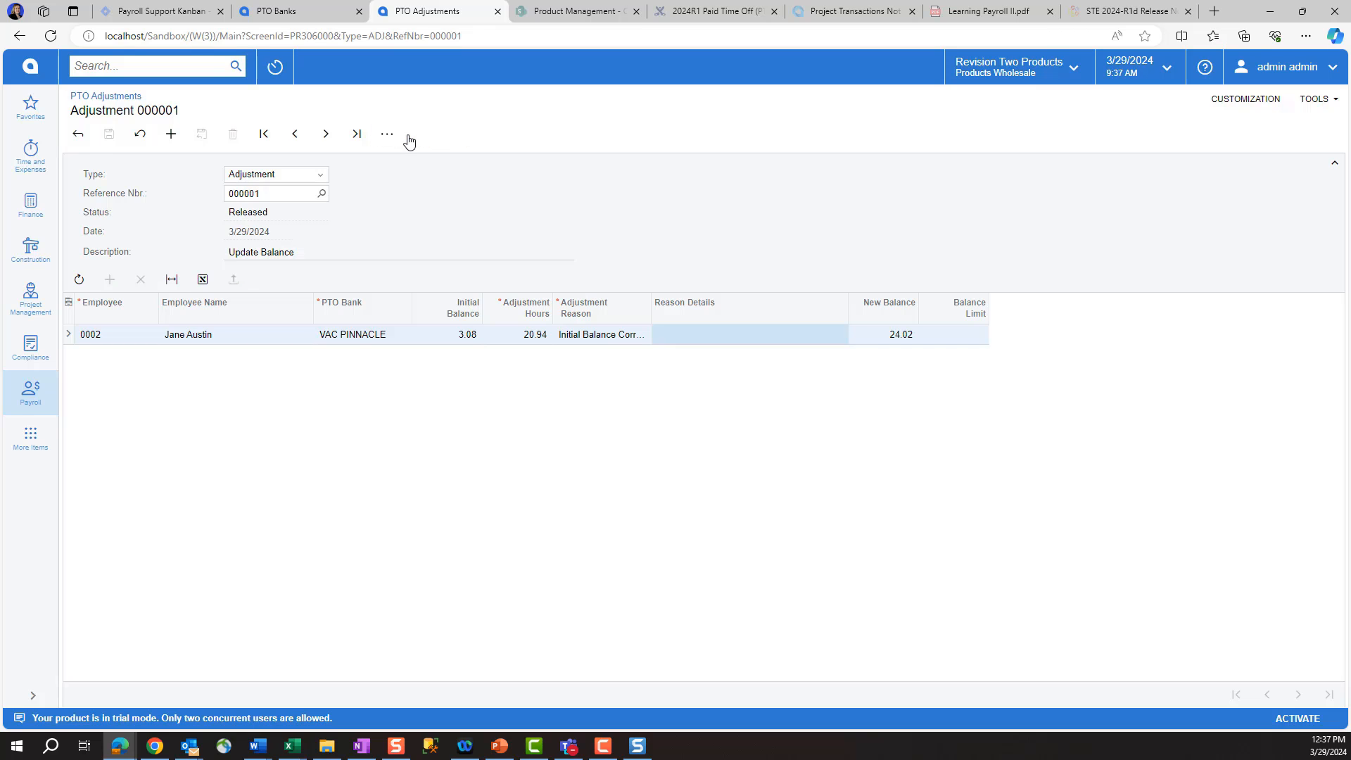
Step: Start a new blank adjustment and dismiss the line file import without importing
left_click(169, 134)
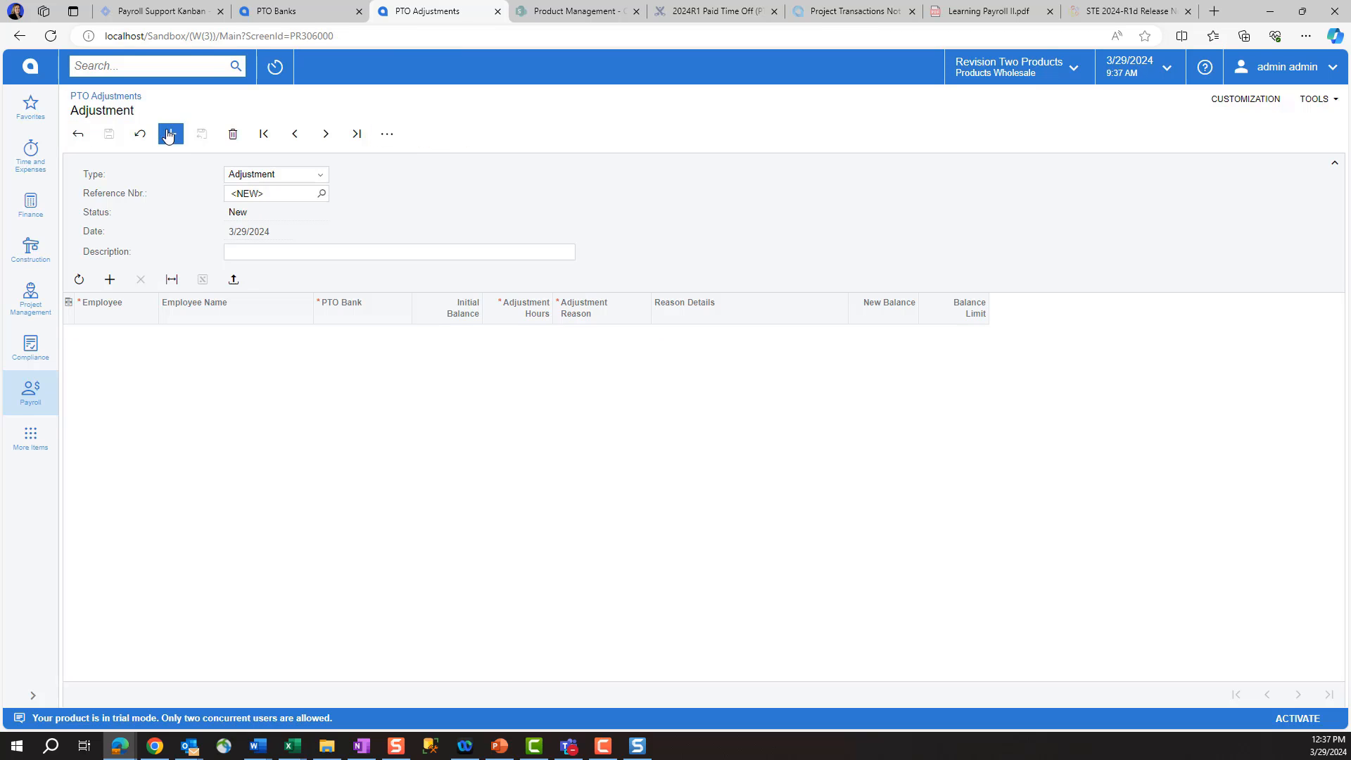
left_click(233, 280)
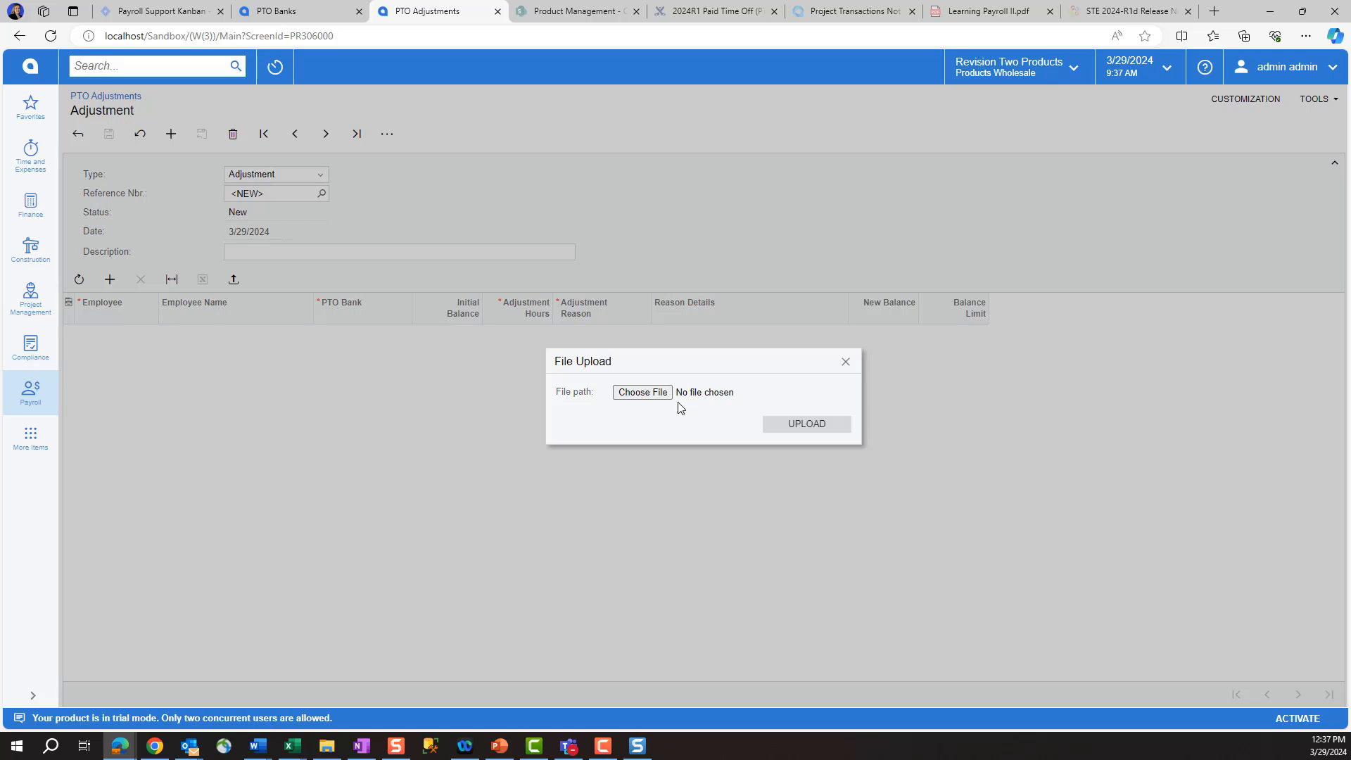
left_click(846, 361)
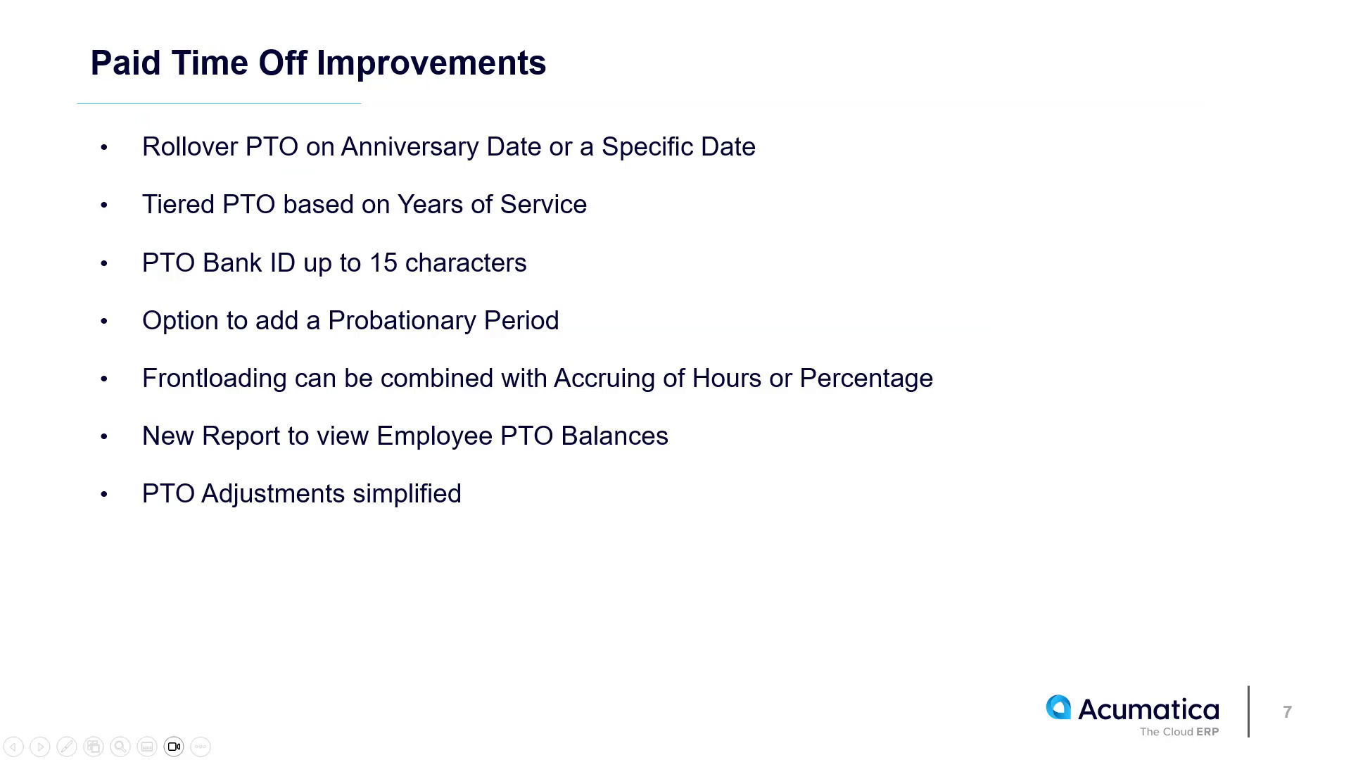
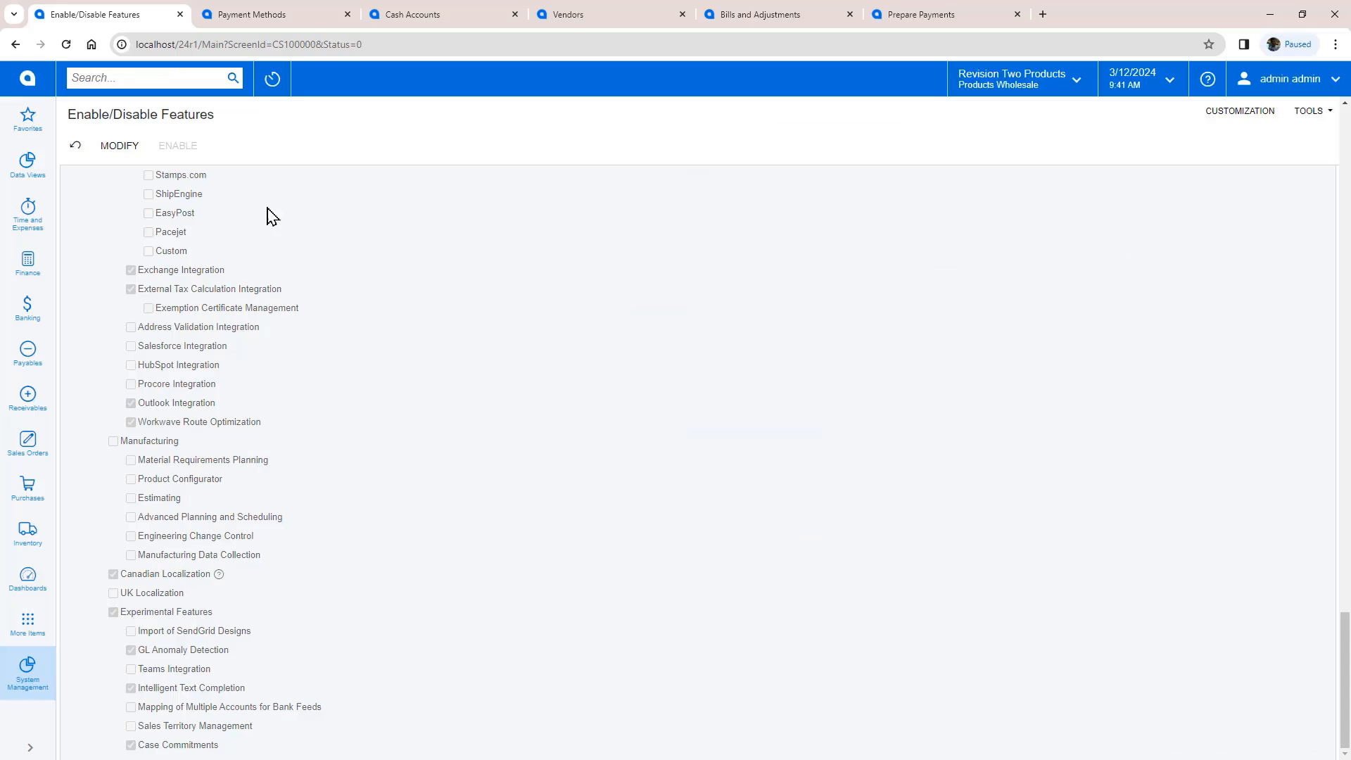
Step: Review the Canada EFT payment method: Direct Deposit, CPA005 format, Canadian EFT Plug-In export settings
left_click(276, 17)
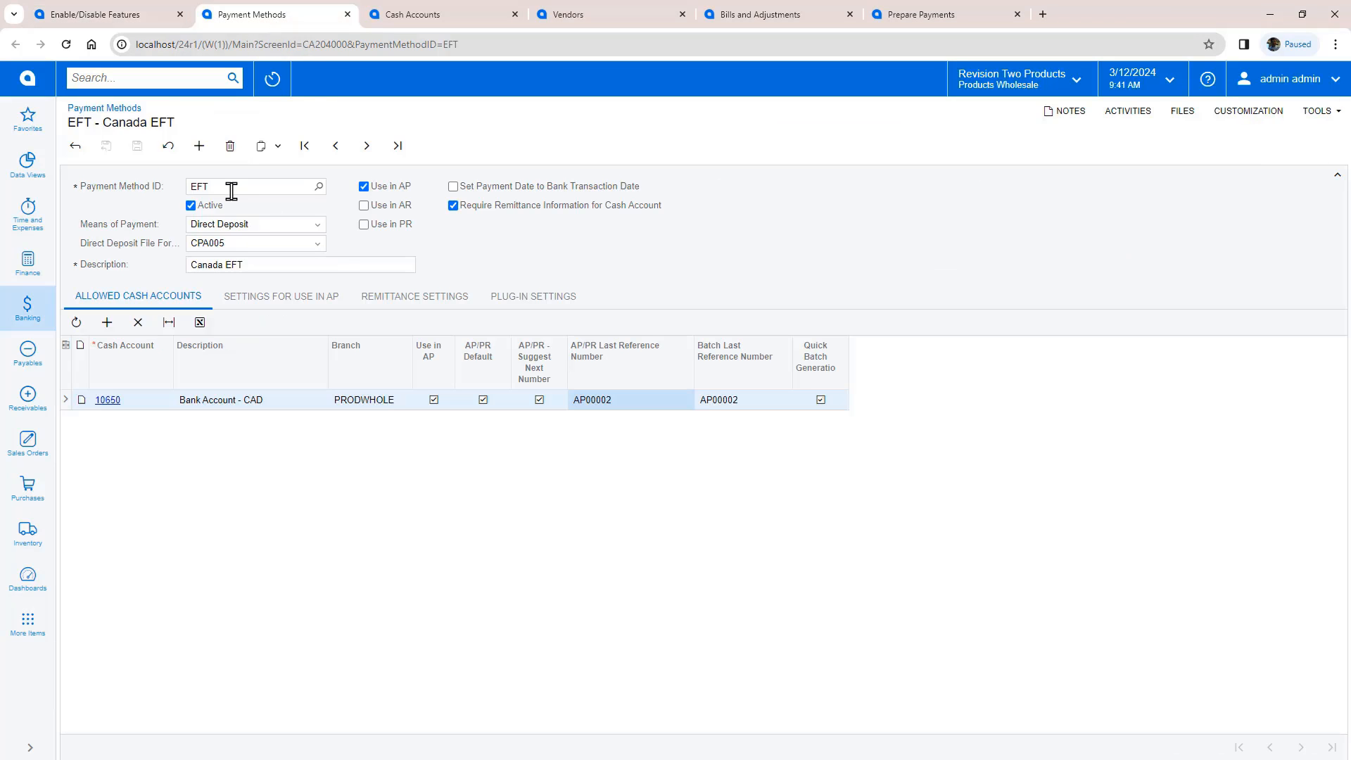
left_click(315, 226)
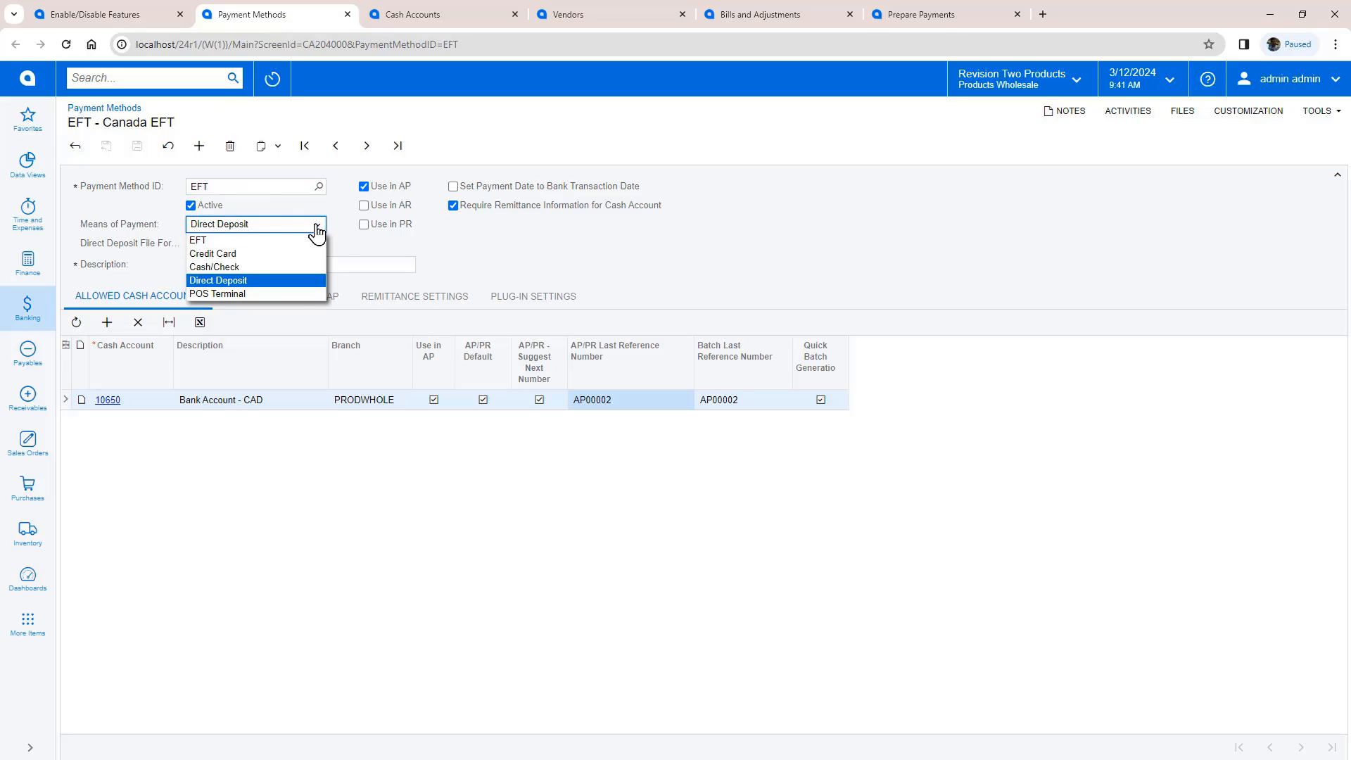
left_click(316, 228)
left_click(313, 243)
left_click(301, 265)
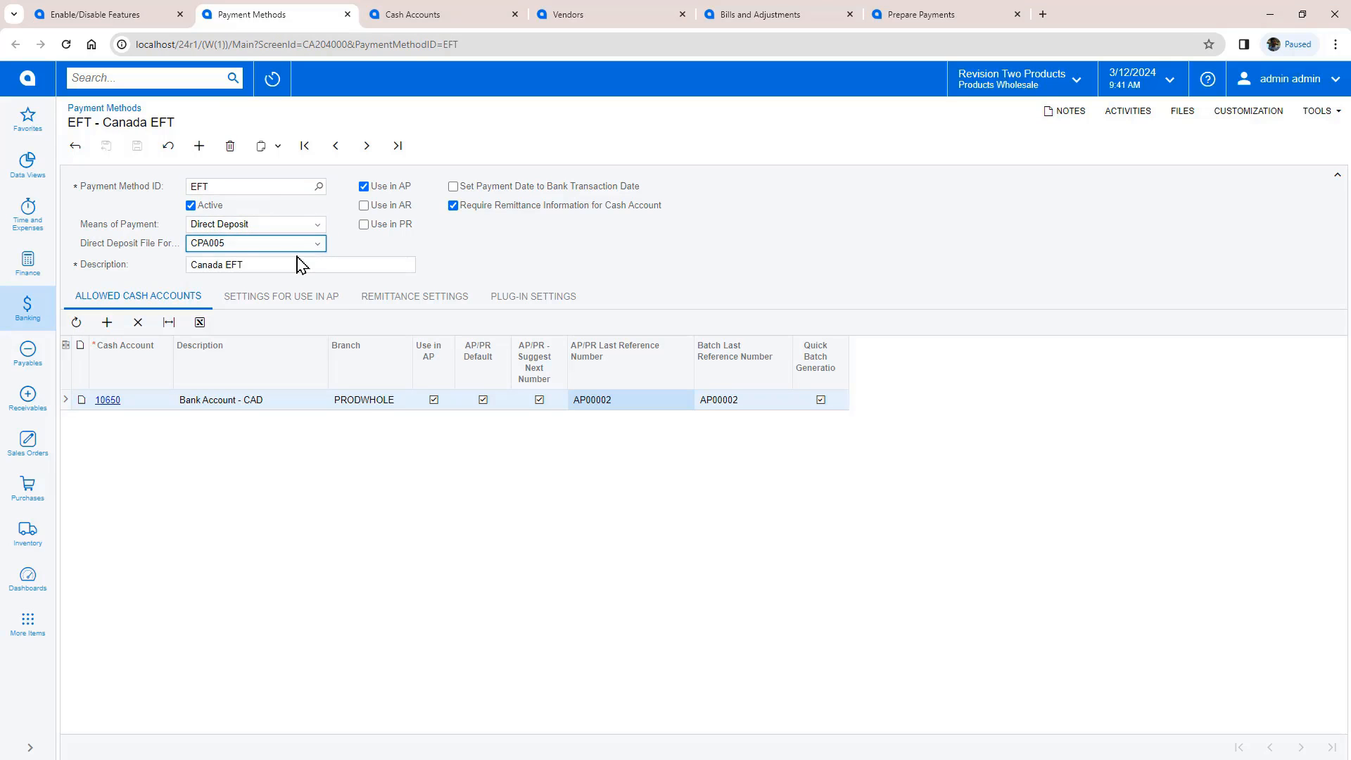
left_click(282, 298)
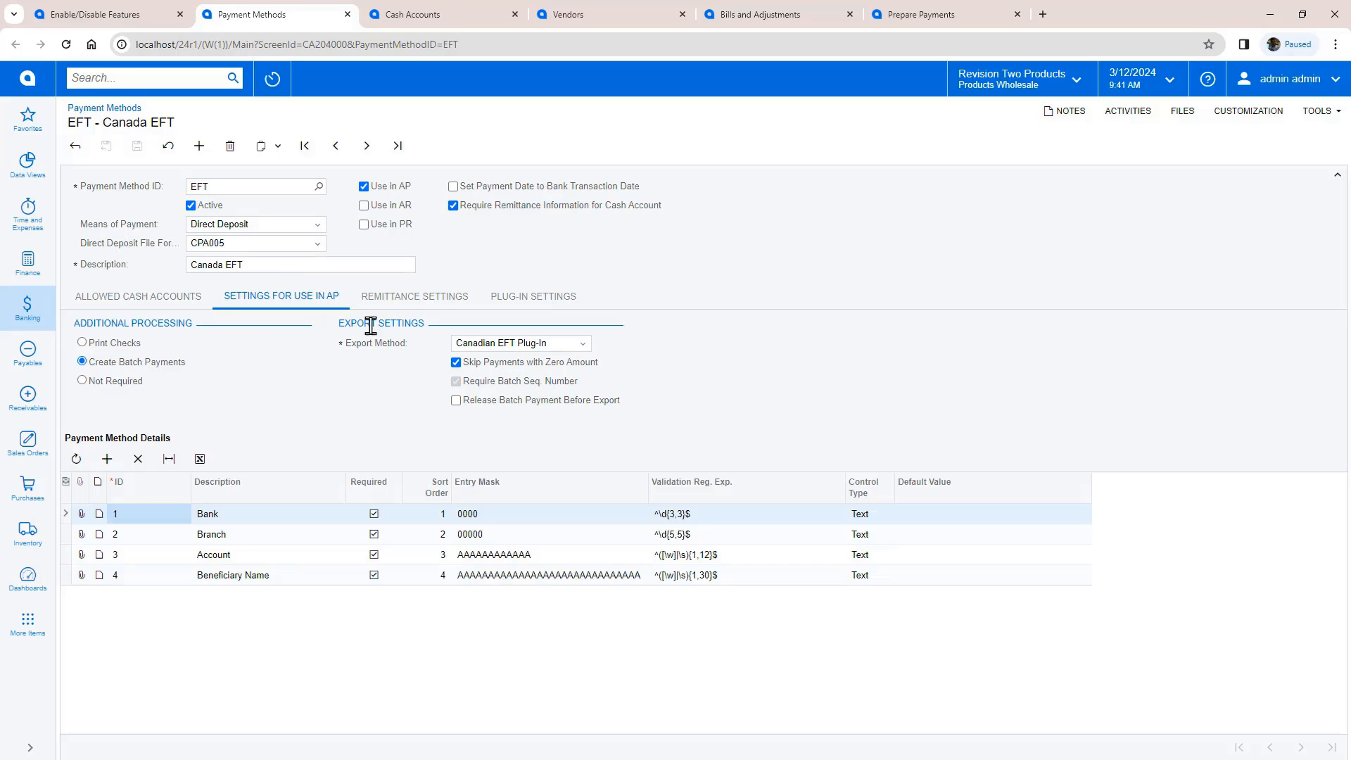
left_click(582, 347)
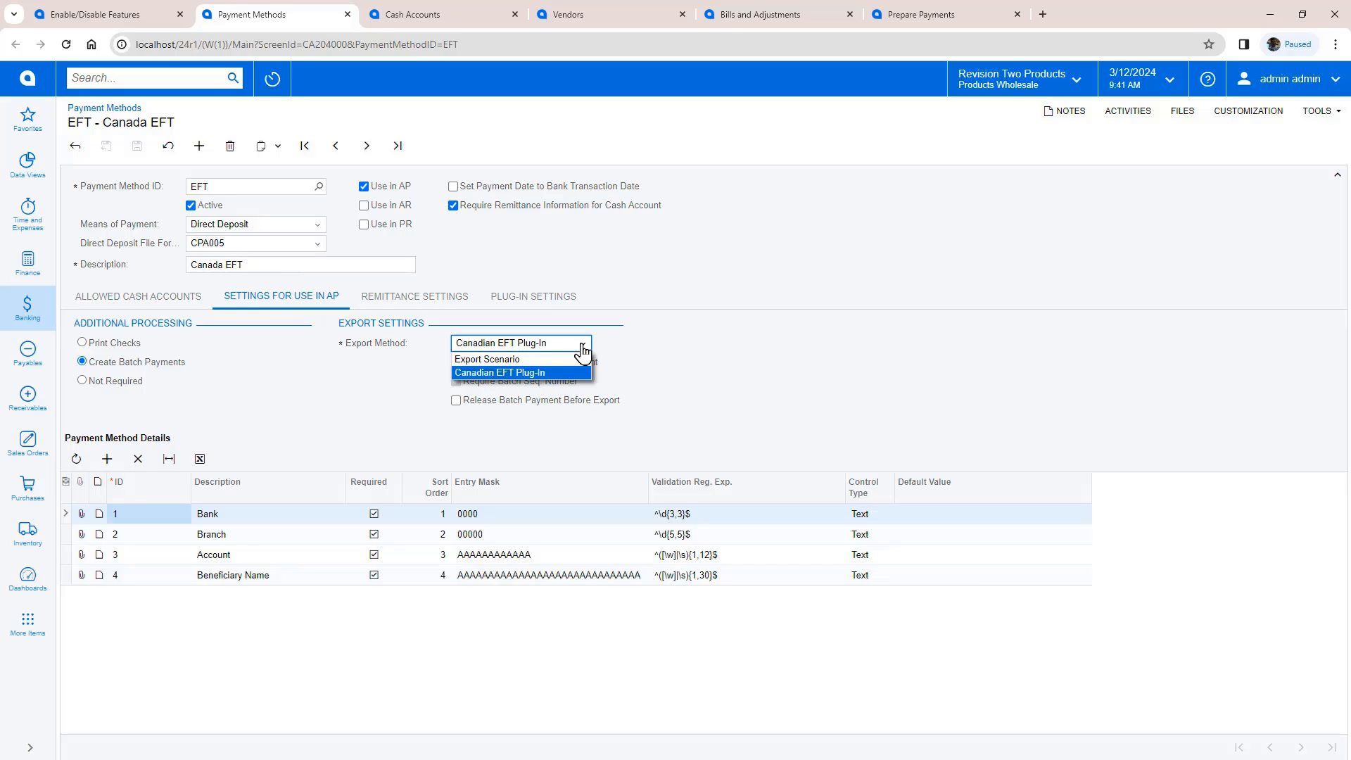
left_click(510, 374)
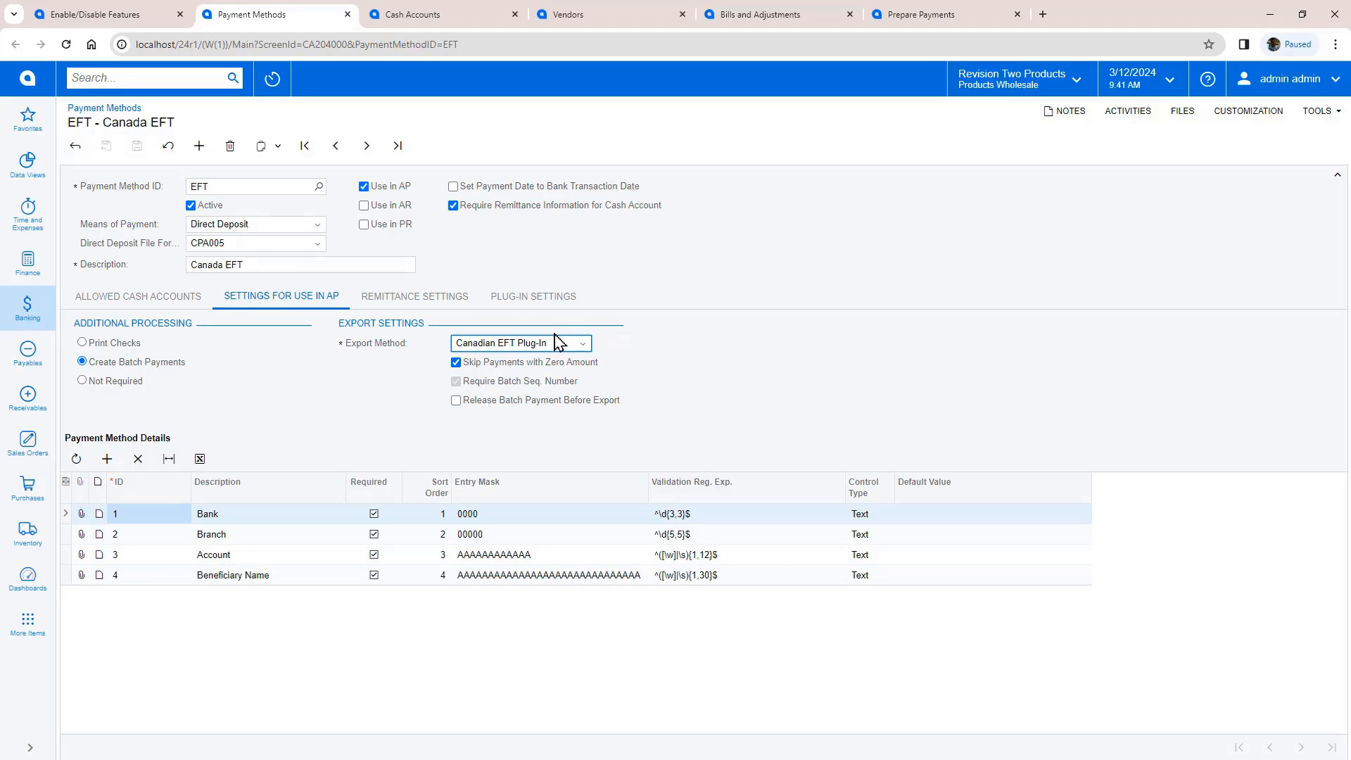
left_click(533, 296)
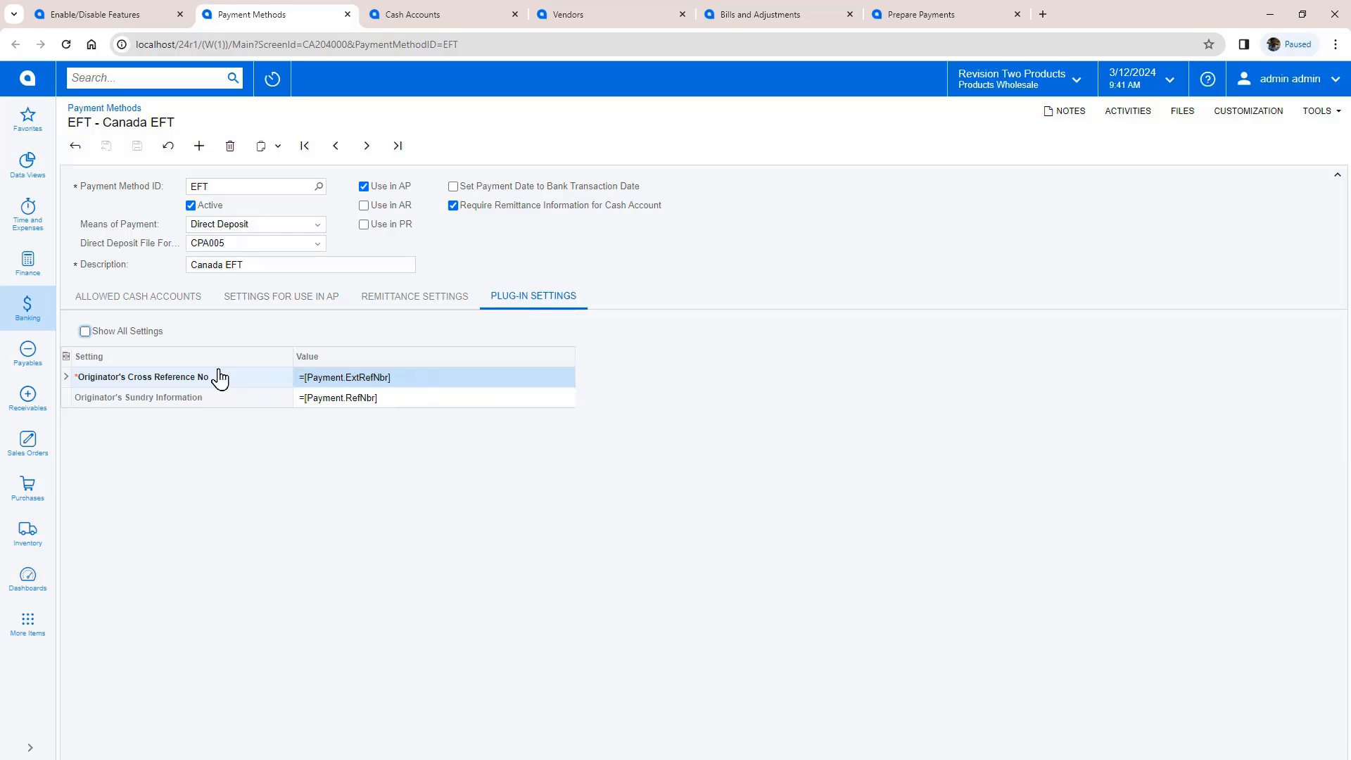
left_click(85, 331)
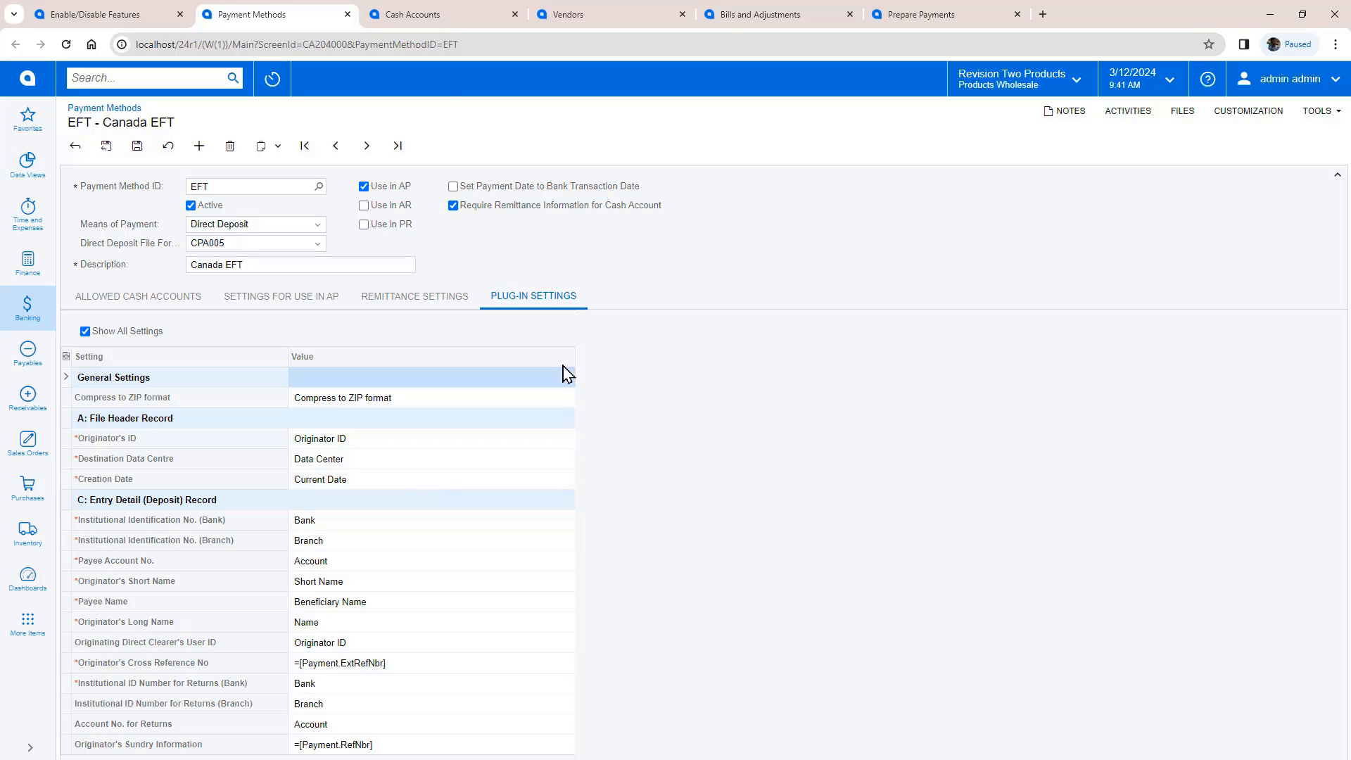
Step: Check the CAD cash account's payment methods and the vendor's payment settings, then start a new bill
left_click(439, 15)
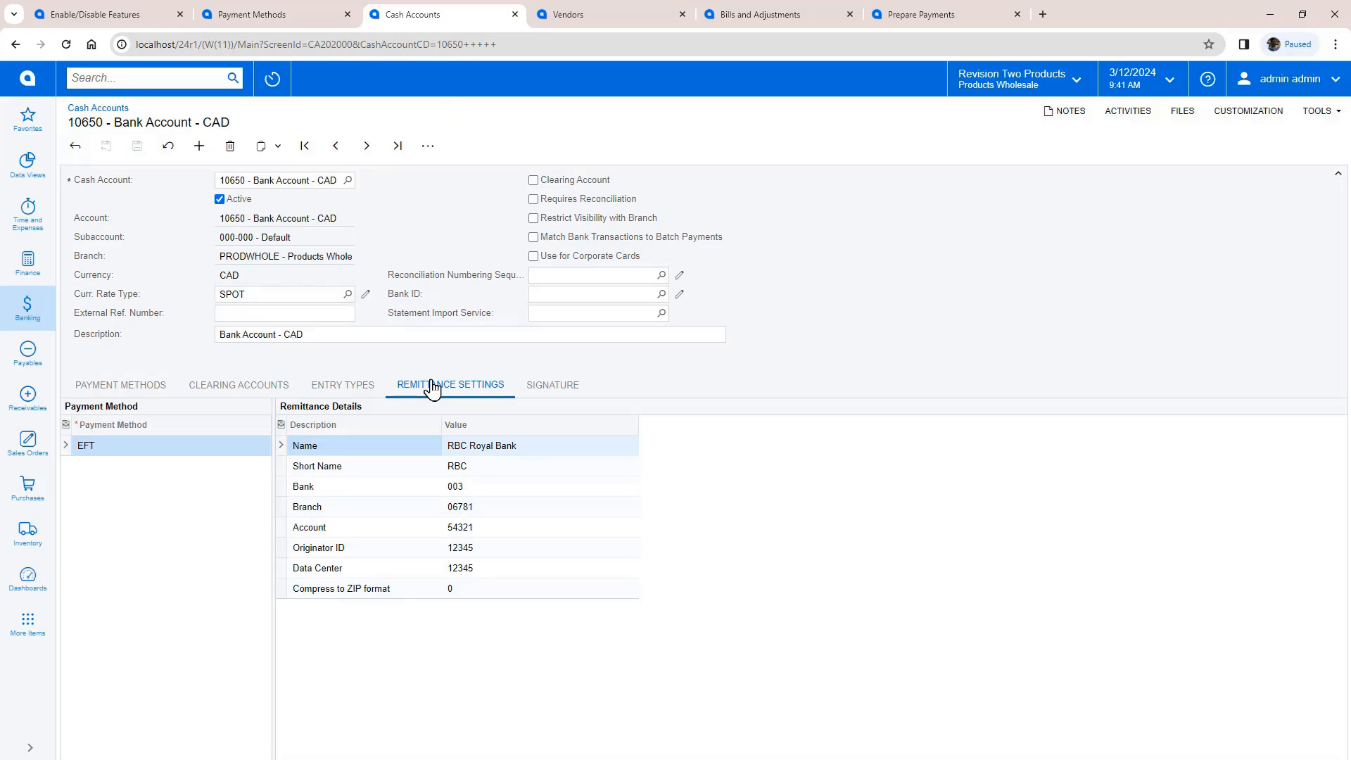
left_click(146, 386)
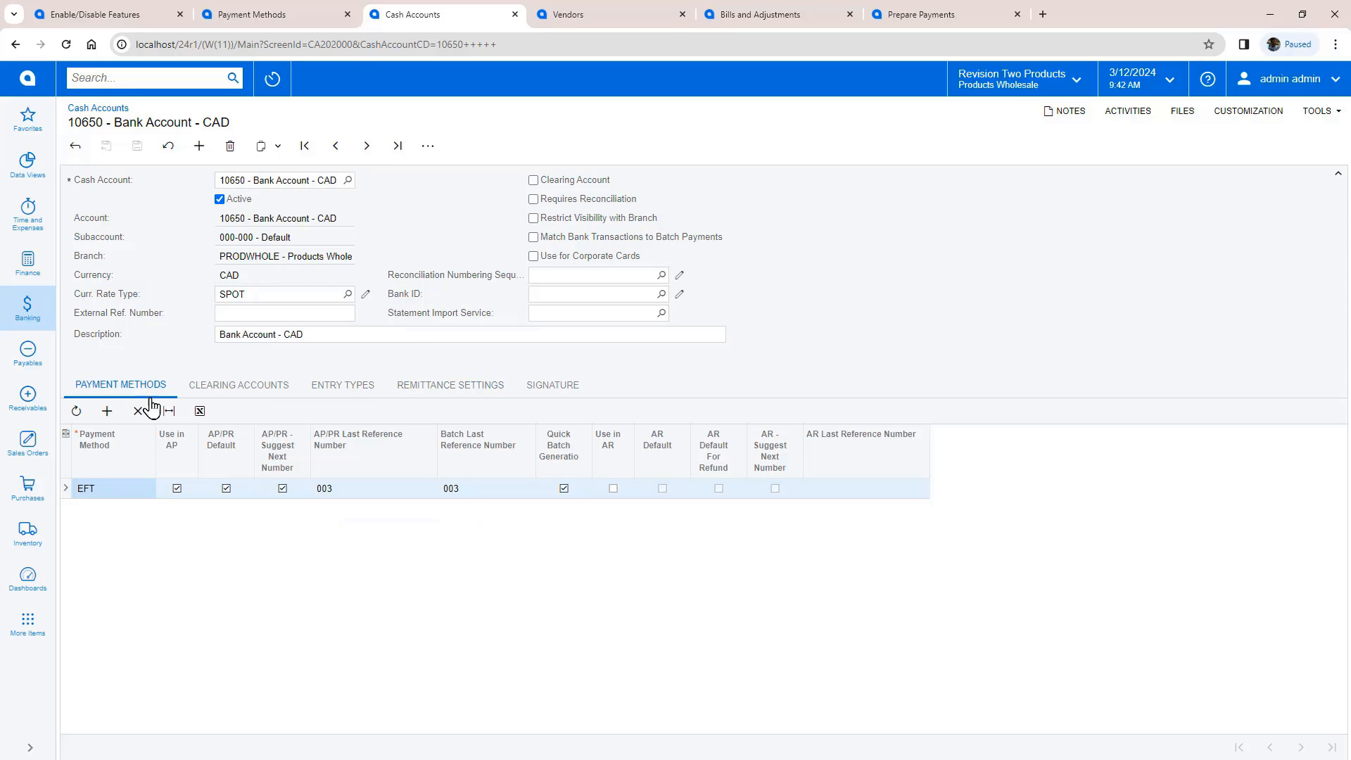
left_click(588, 20)
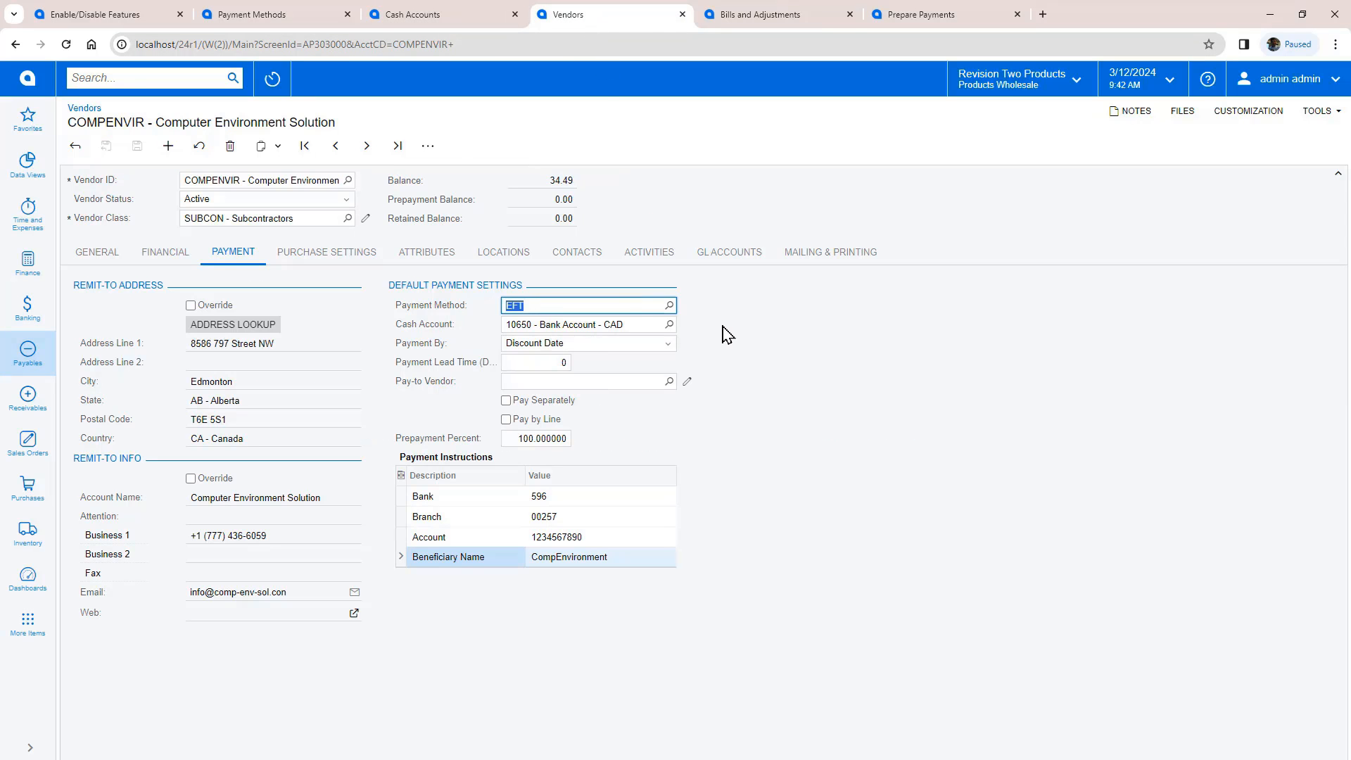
left_click(760, 15)
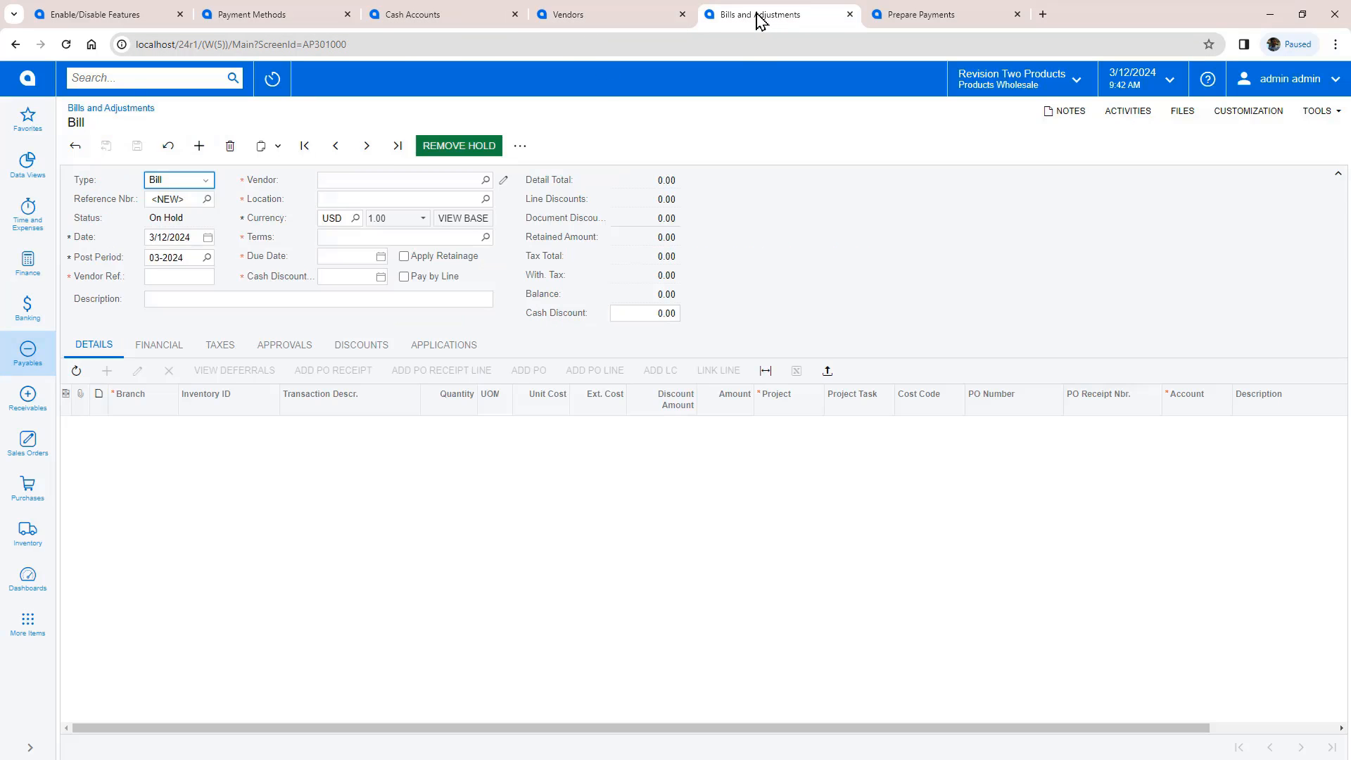
Step: Start a bill for vendor Computer Environment Solution with vendor reference CAS05
left_click(344, 179)
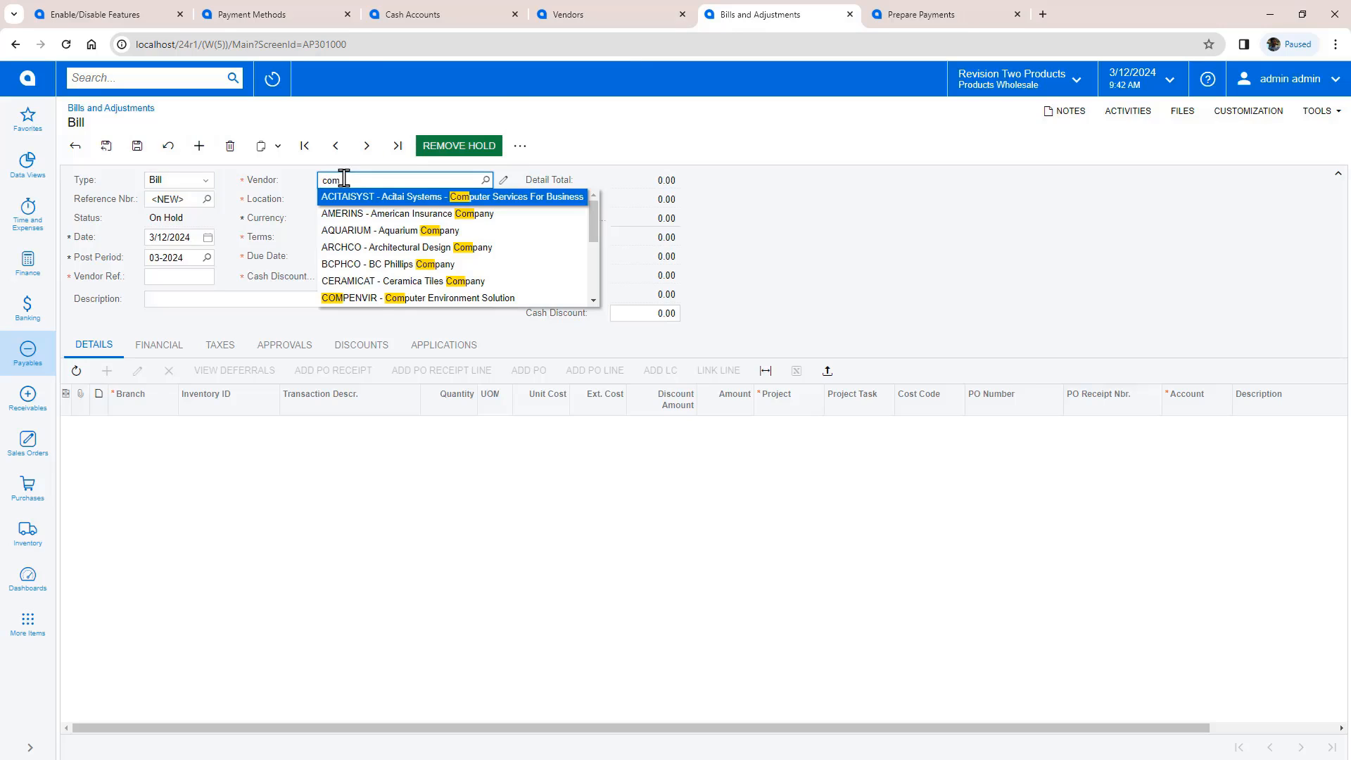
left_click(380, 292)
left_click(178, 276)
type("CAS05")
key("Tab")
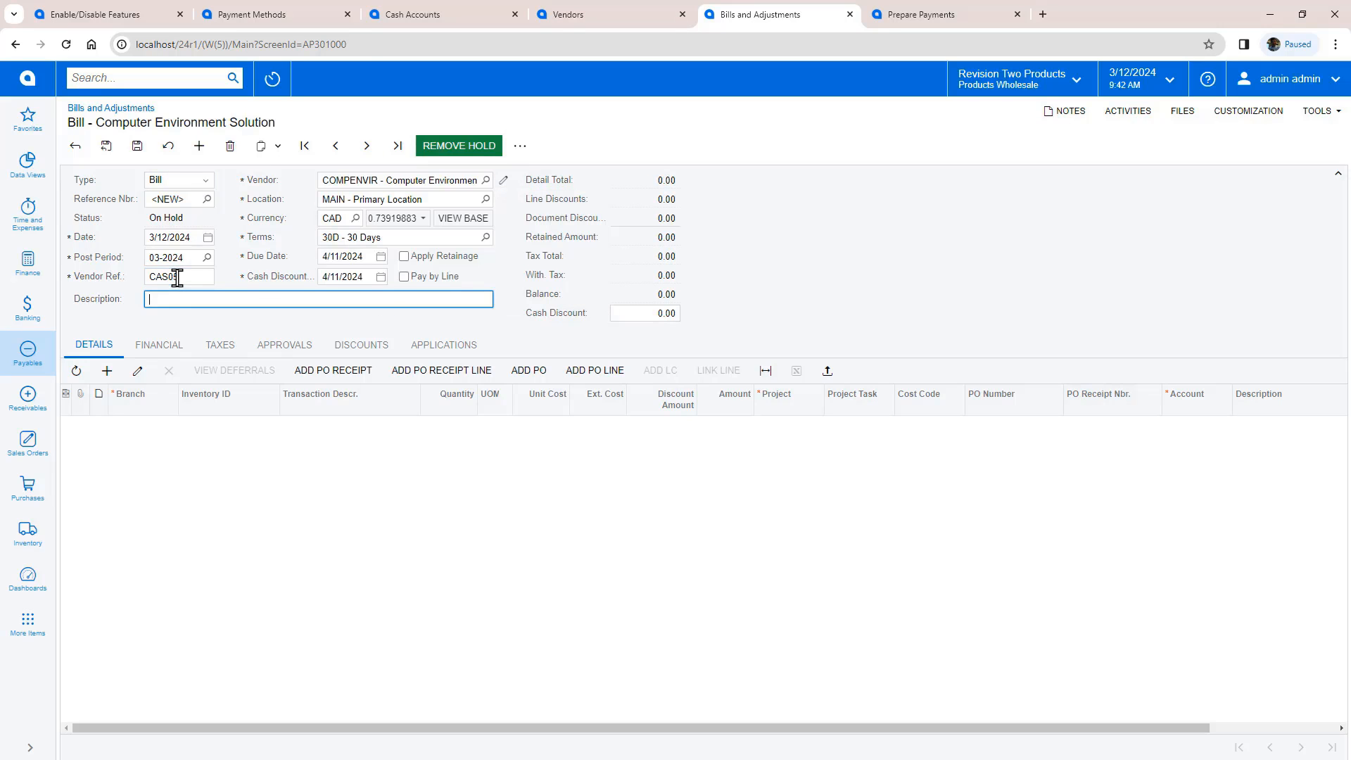
Step: Add a bill line described 'line 1' with quantity 1, unit EA and project X
left_click(107, 371)
left_click(302, 427)
type("line 1")
key("Tab")
type("1")
key("Tab")
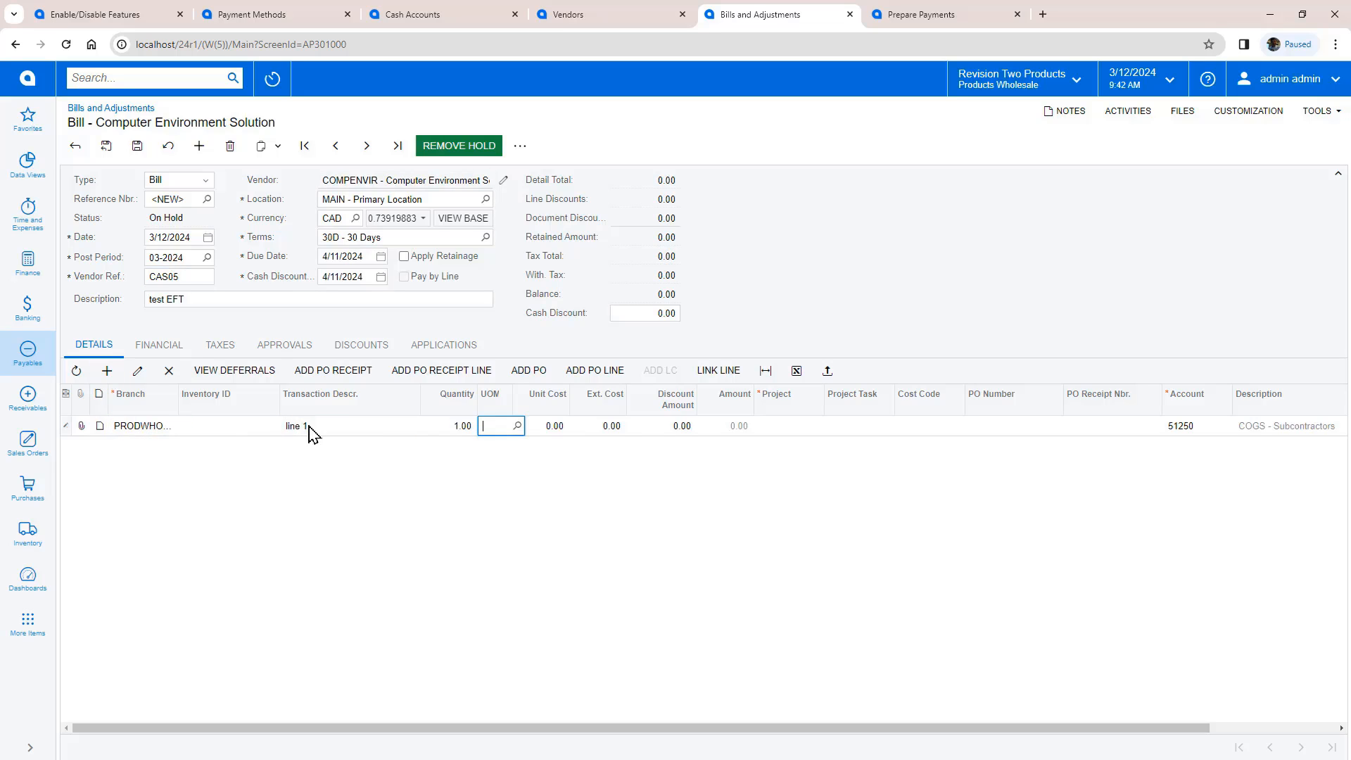
type("EA")
key("Tab")
key("Tab")
key("Tab")
key("Tab")
type("X")
key("Tab")
Step: Save bill 005261, remove its hold, check the payment details and release it
left_click(138, 147)
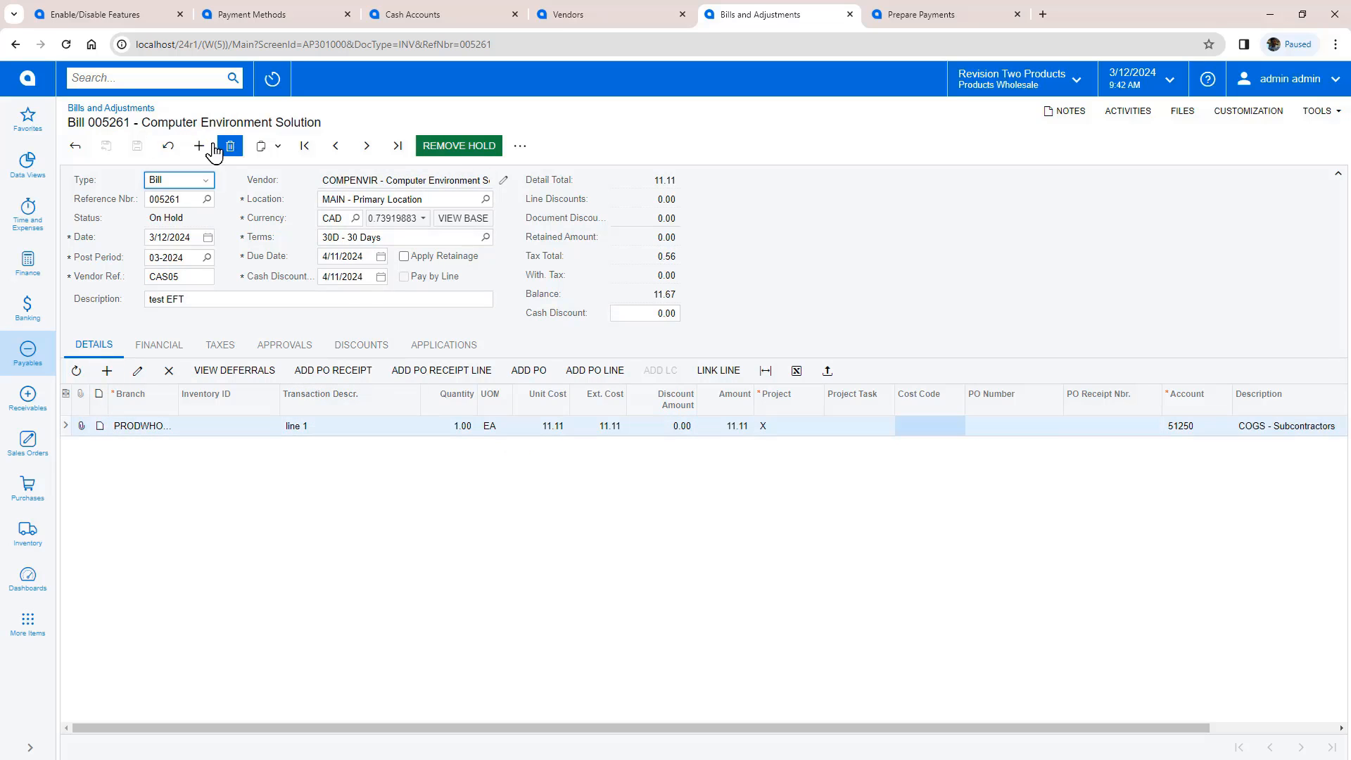
left_click(459, 147)
left_click(159, 345)
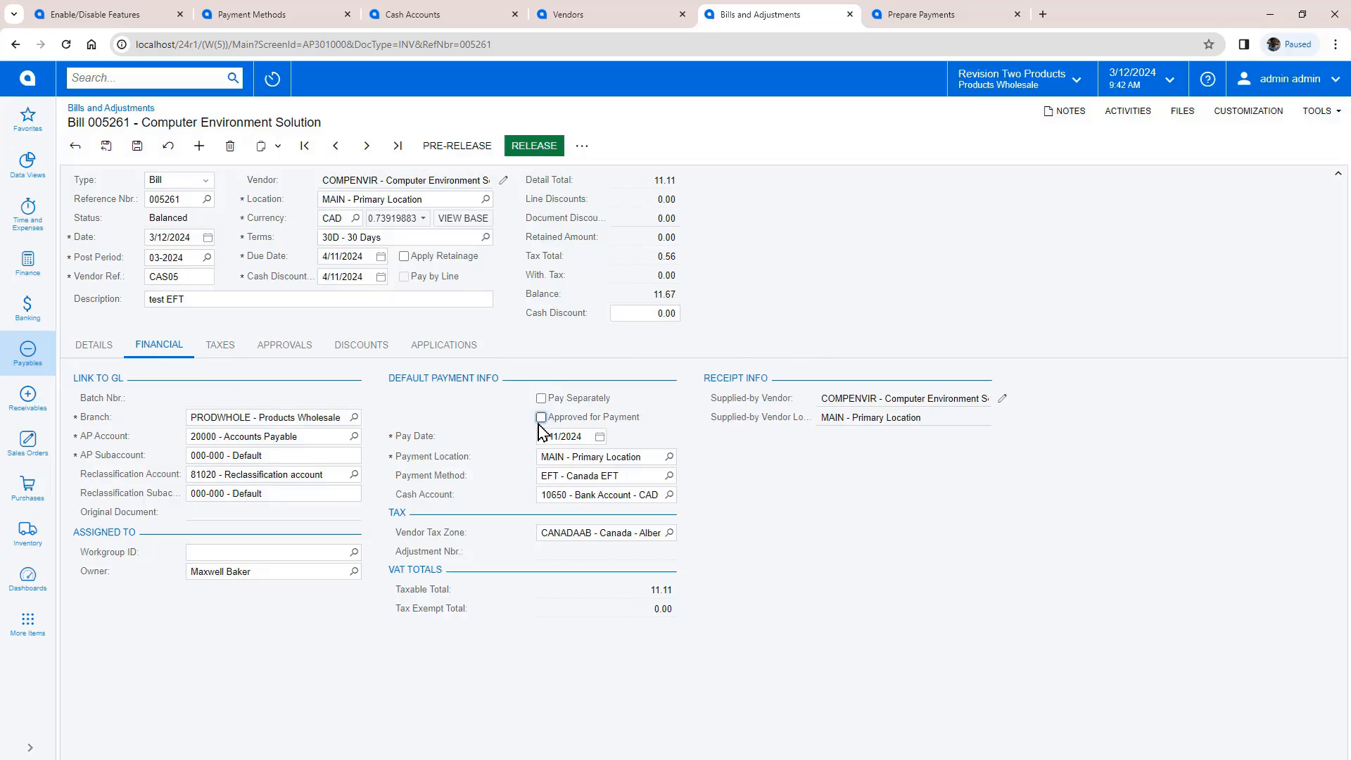
left_click(533, 146)
left_click(915, 15)
Step: Select bill 005261 for EFT payment with a 45-day pay date window and process it
left_click(319, 206)
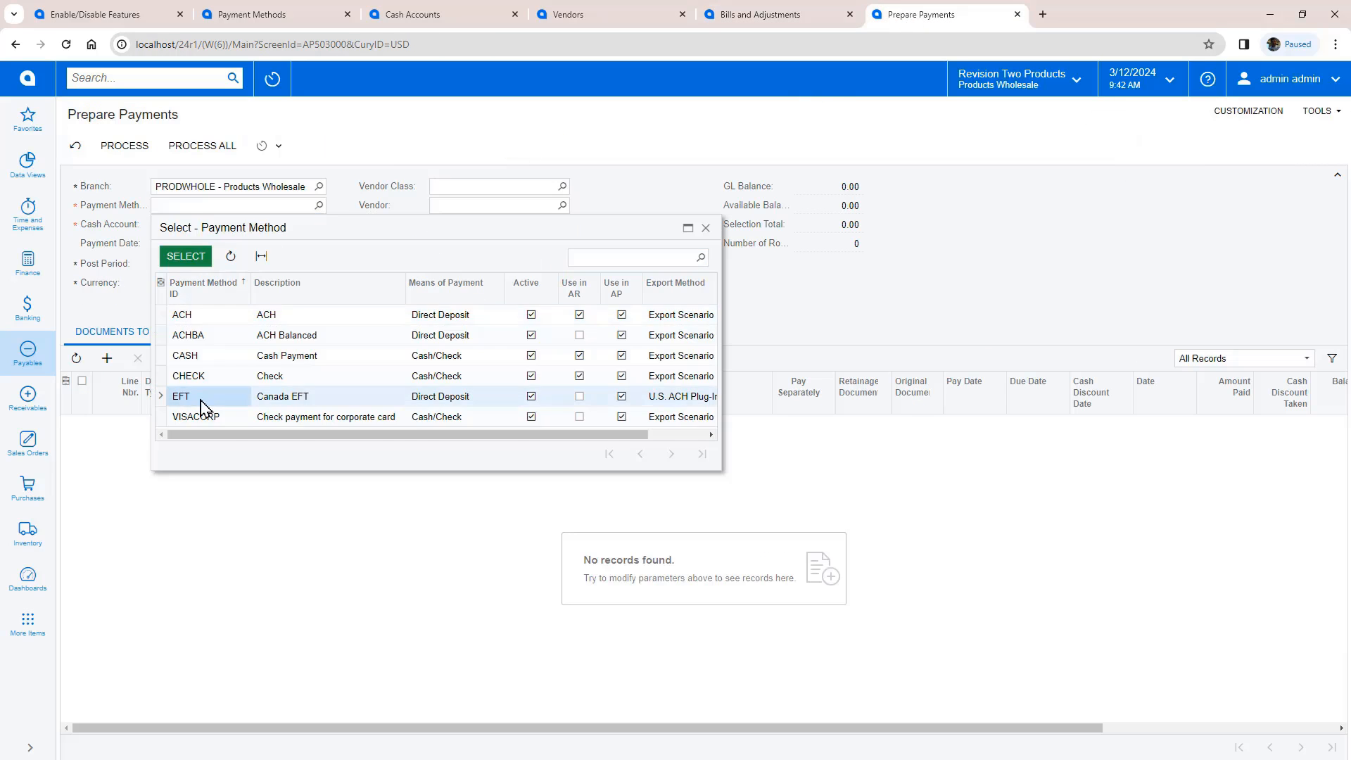
double_click(202, 401)
left_click(517, 246)
type("45")
key("Tab")
left_click(82, 425)
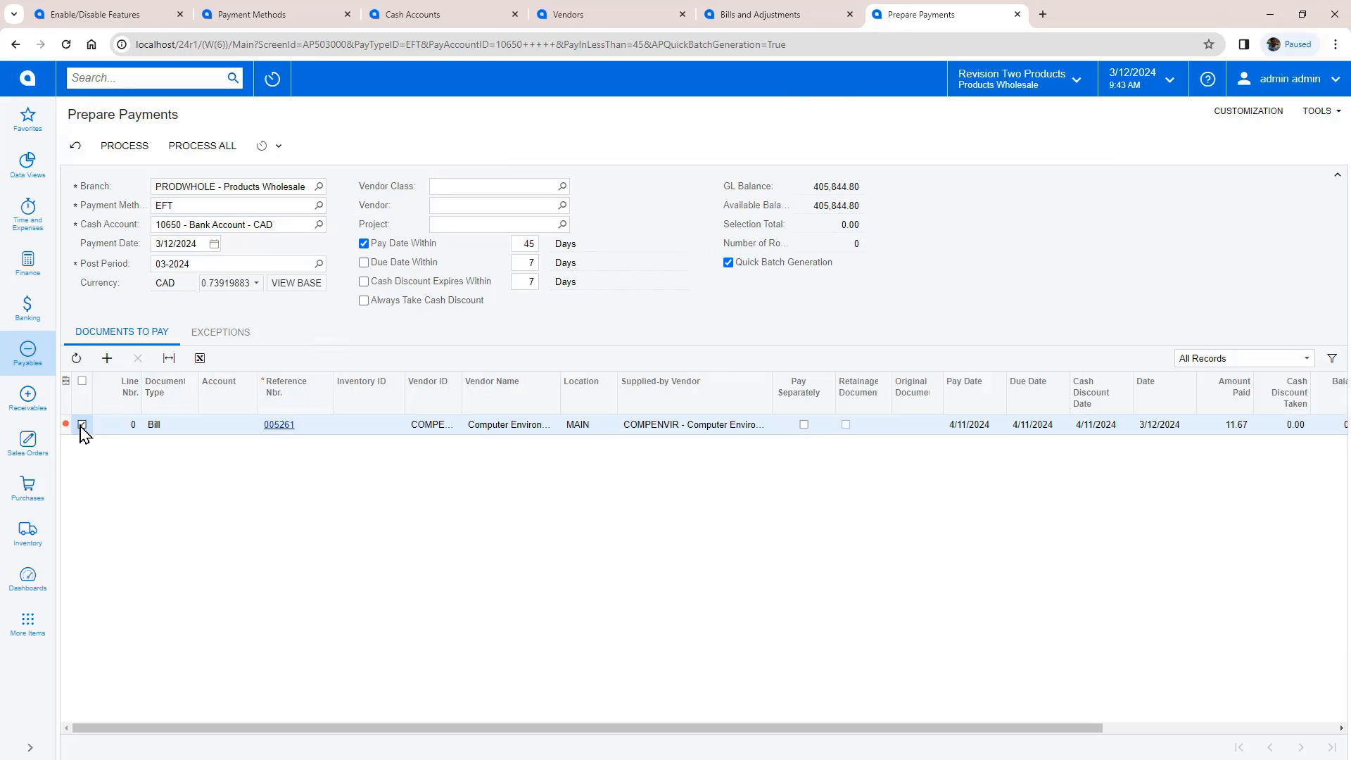
left_click(127, 146)
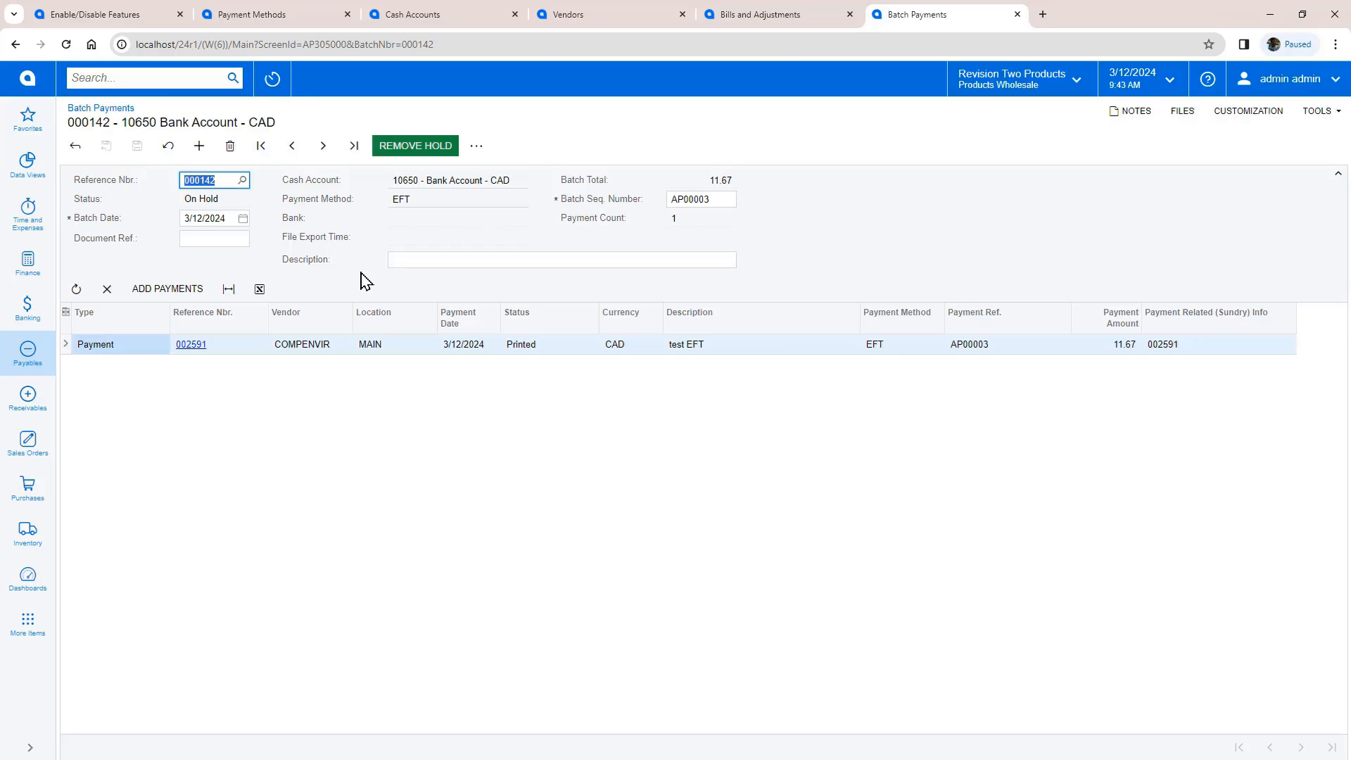
Step: Remove hold on EFT batch 000142, generate its test file and open it
left_click(415, 146)
left_click(482, 145)
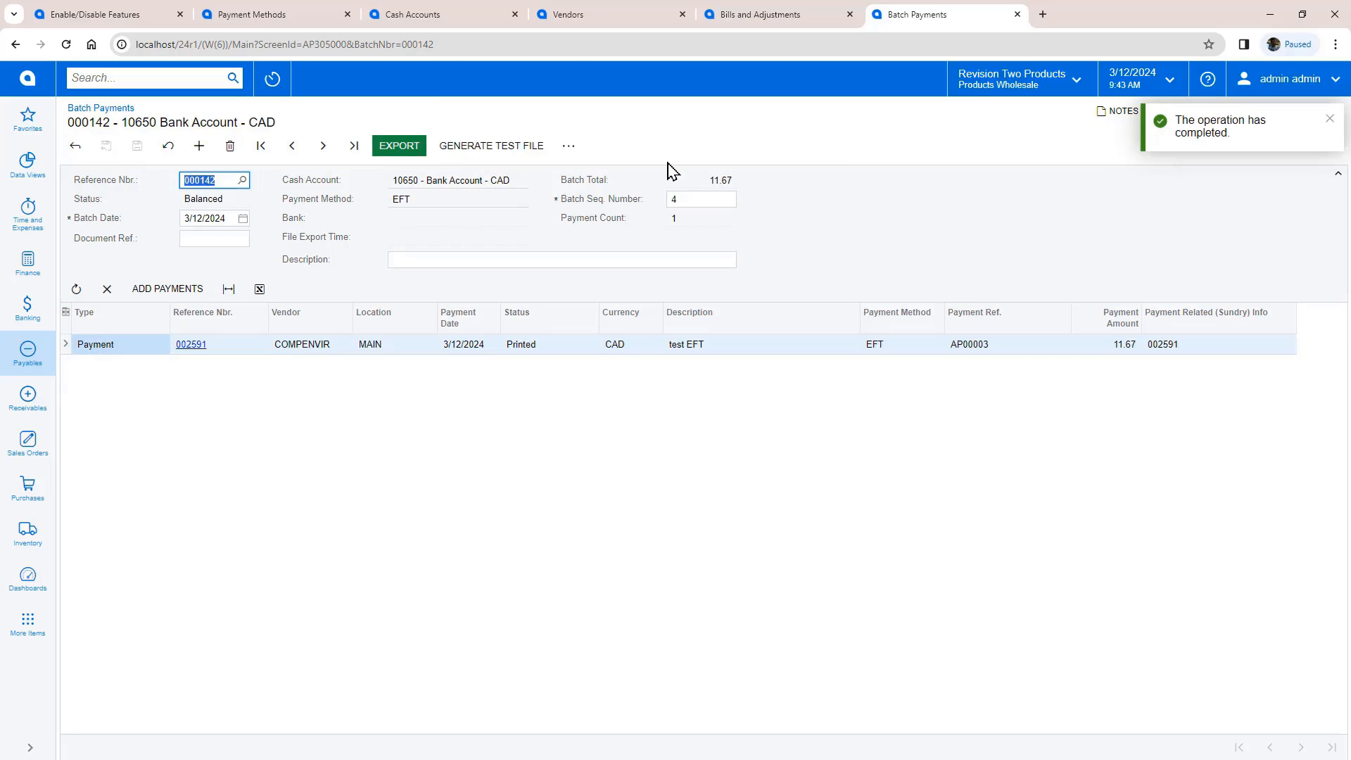
left_click(1176, 111)
left_click(552, 348)
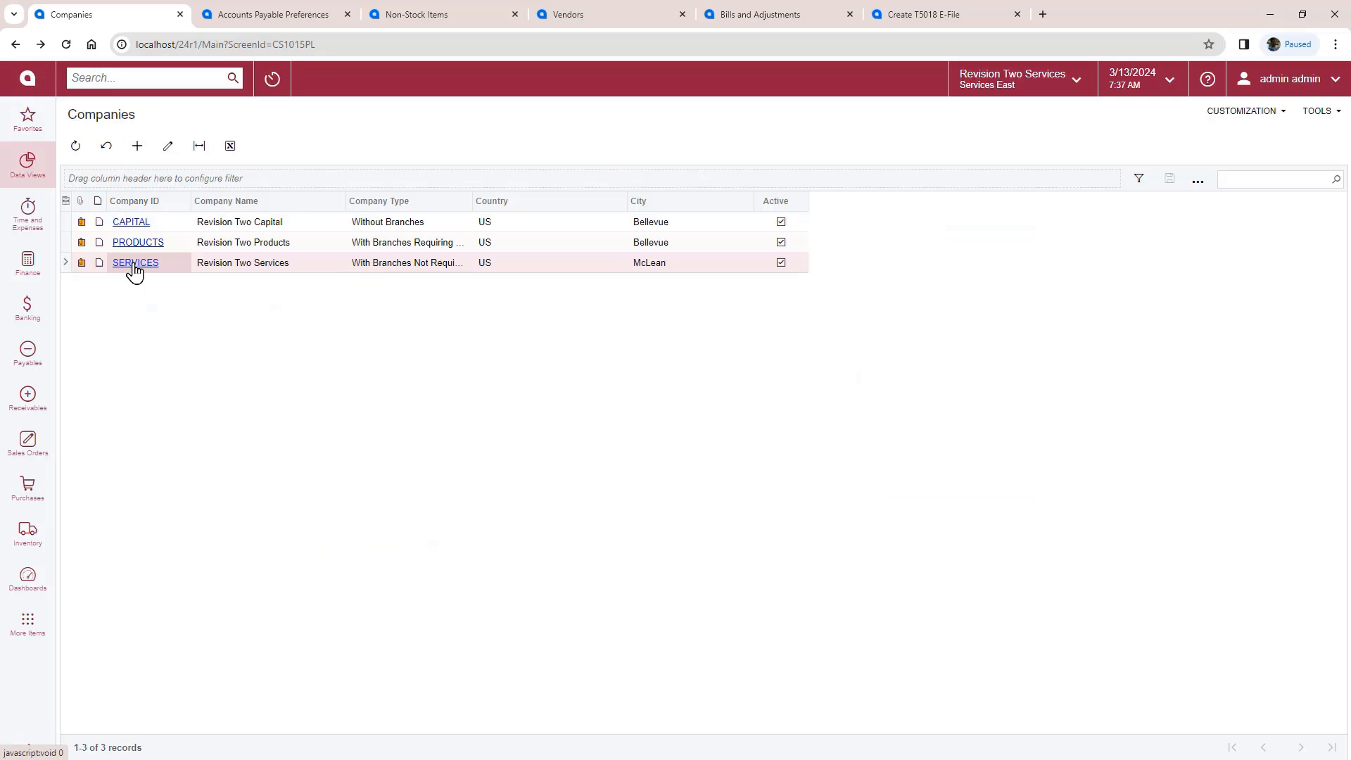
Step: Open the SERVICES company record, Revision Two Services, on the Companies screen
left_click(133, 264)
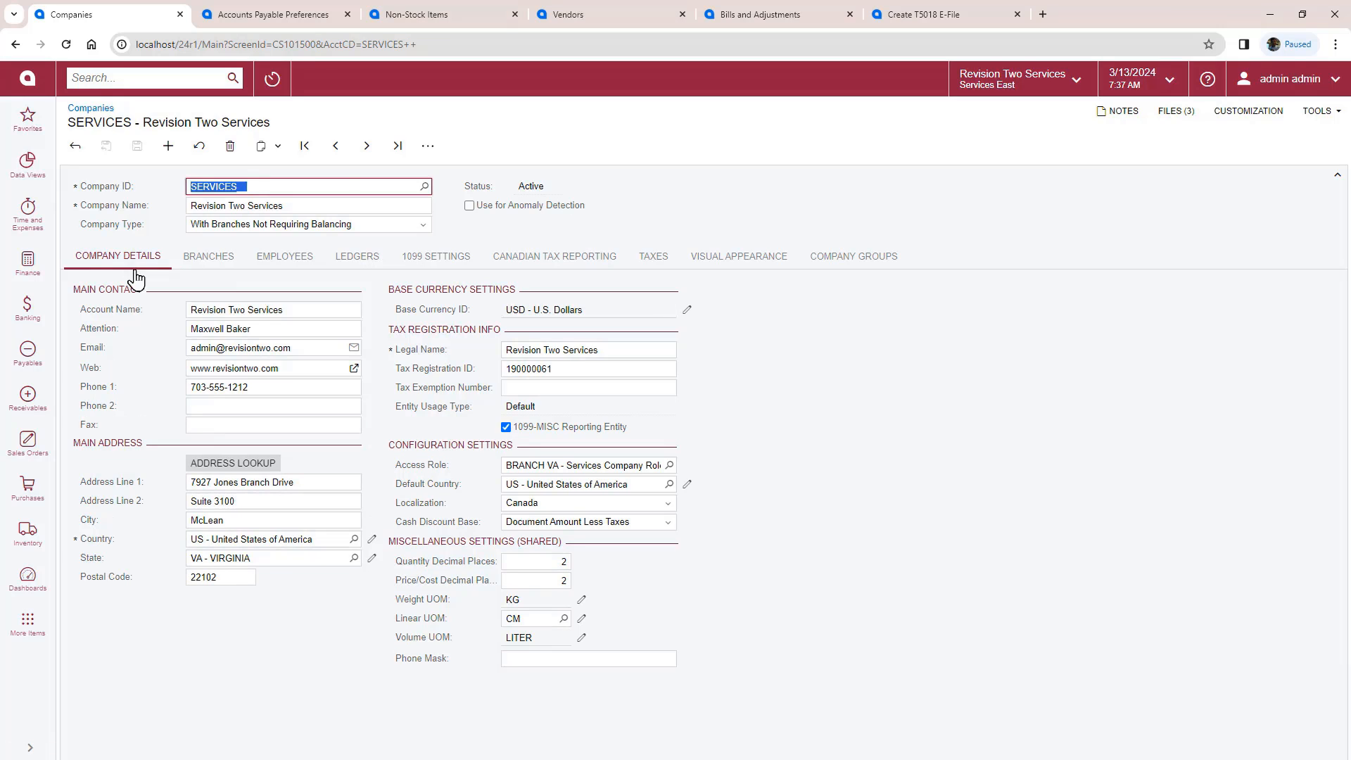
Step: Confirm Canada localization and the company's T5018 settings, then the 500.00 threshold in AP preferences
left_click(551, 503)
left_click(551, 506)
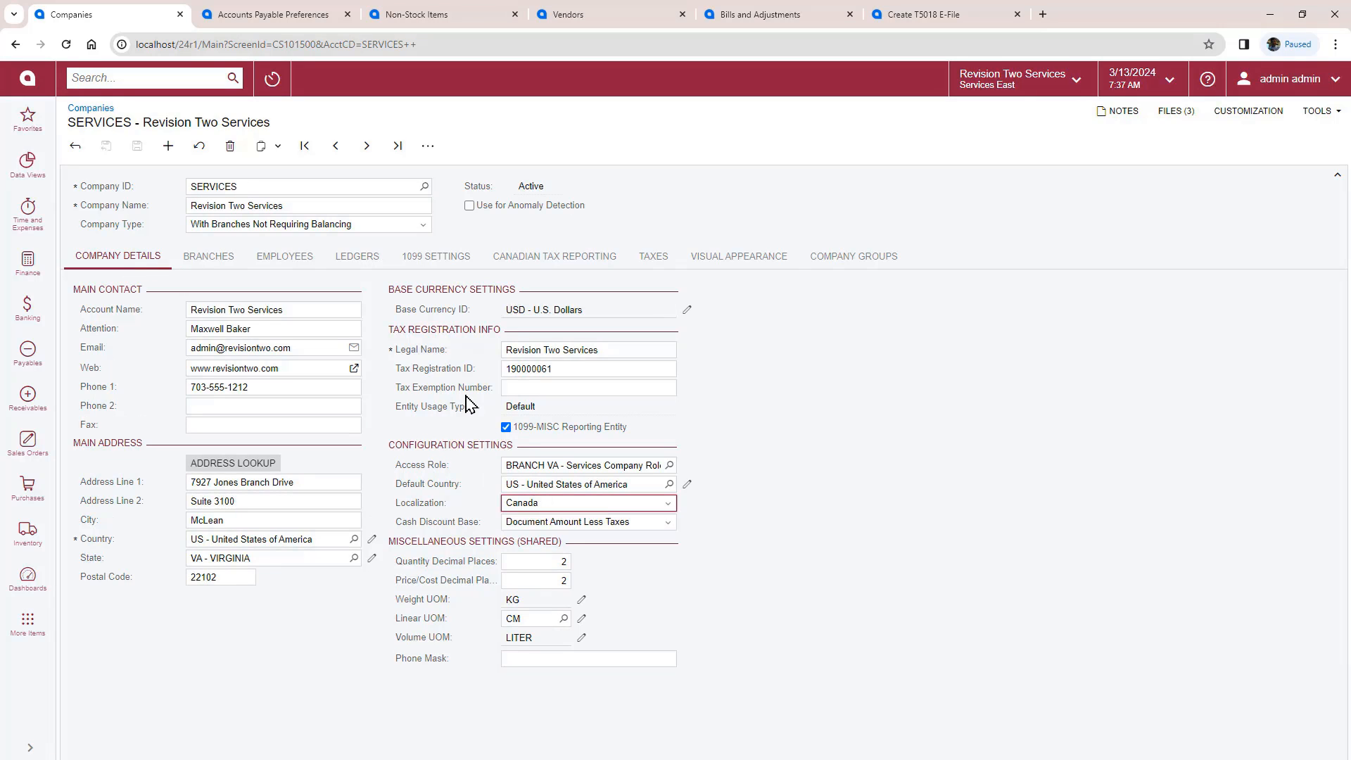
left_click(534, 266)
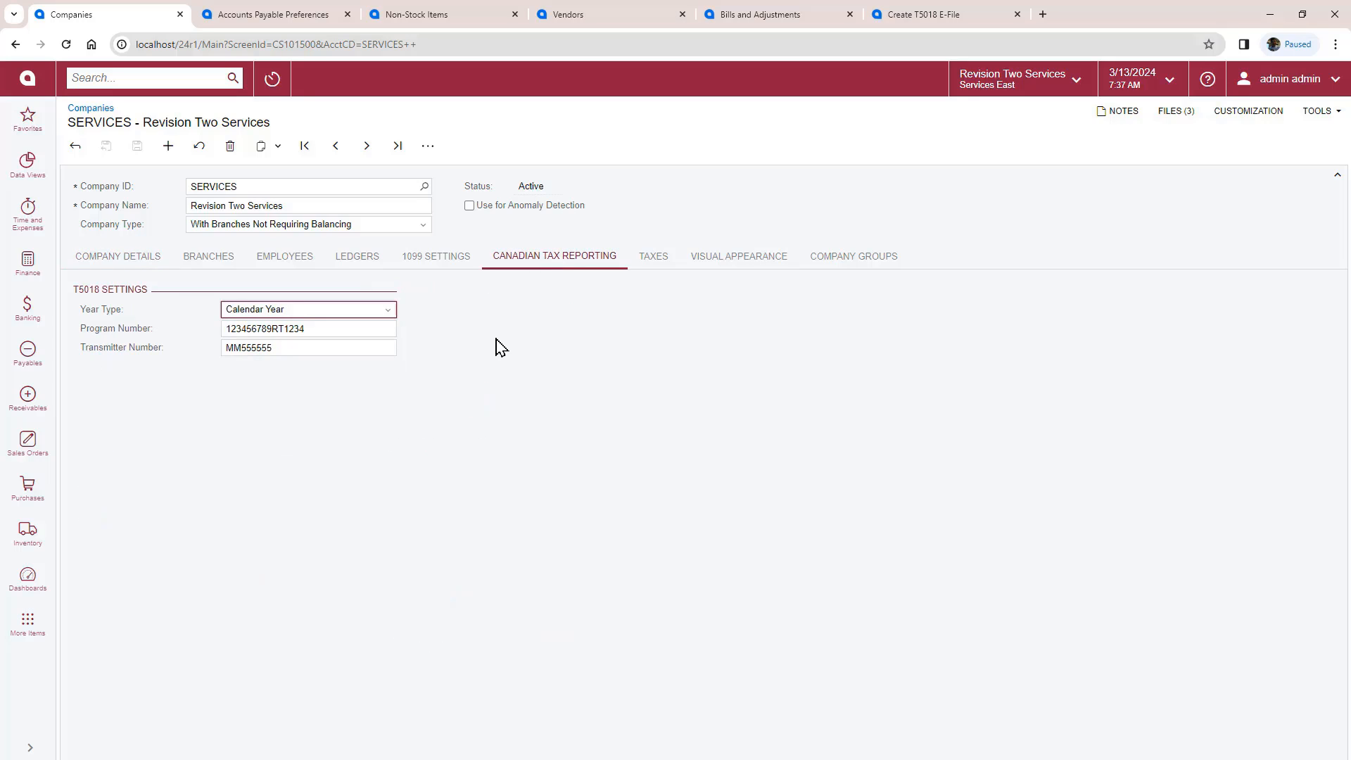
left_click(281, 15)
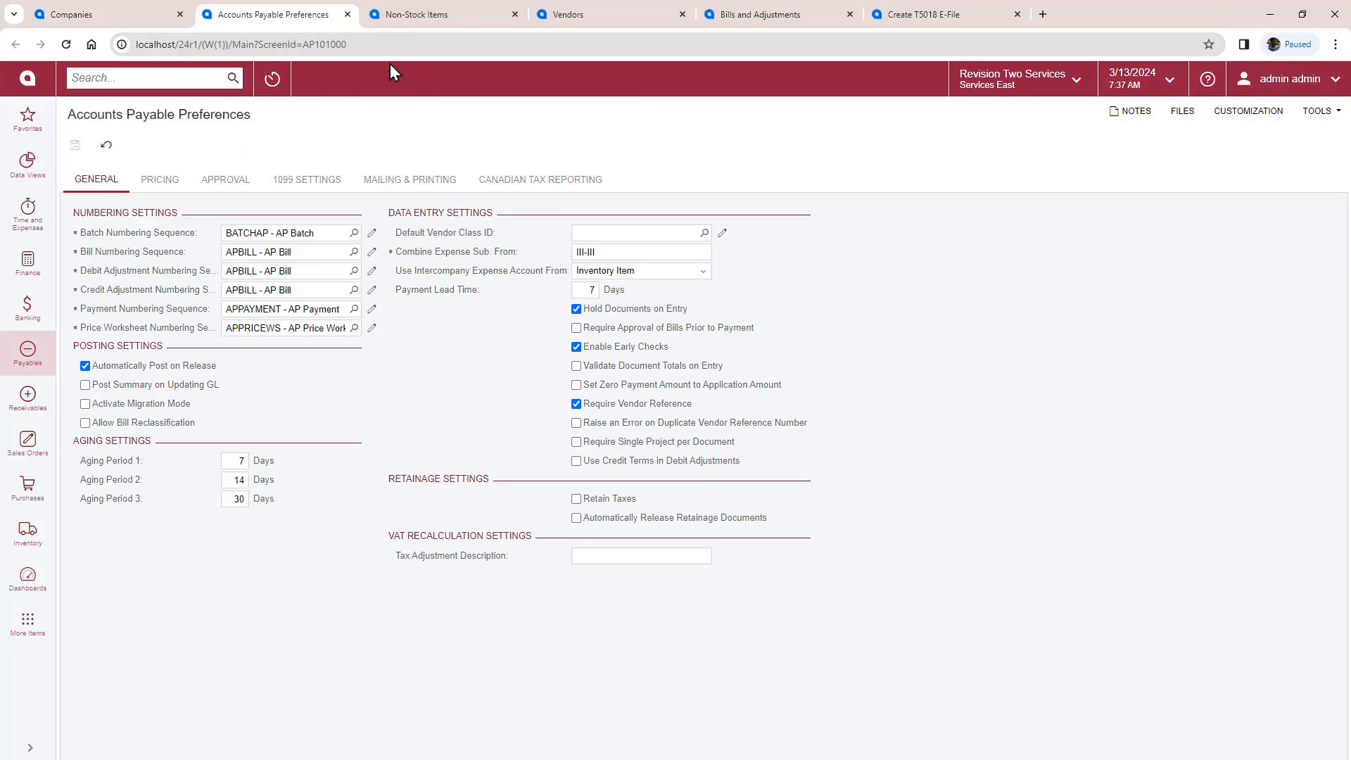
left_click(539, 179)
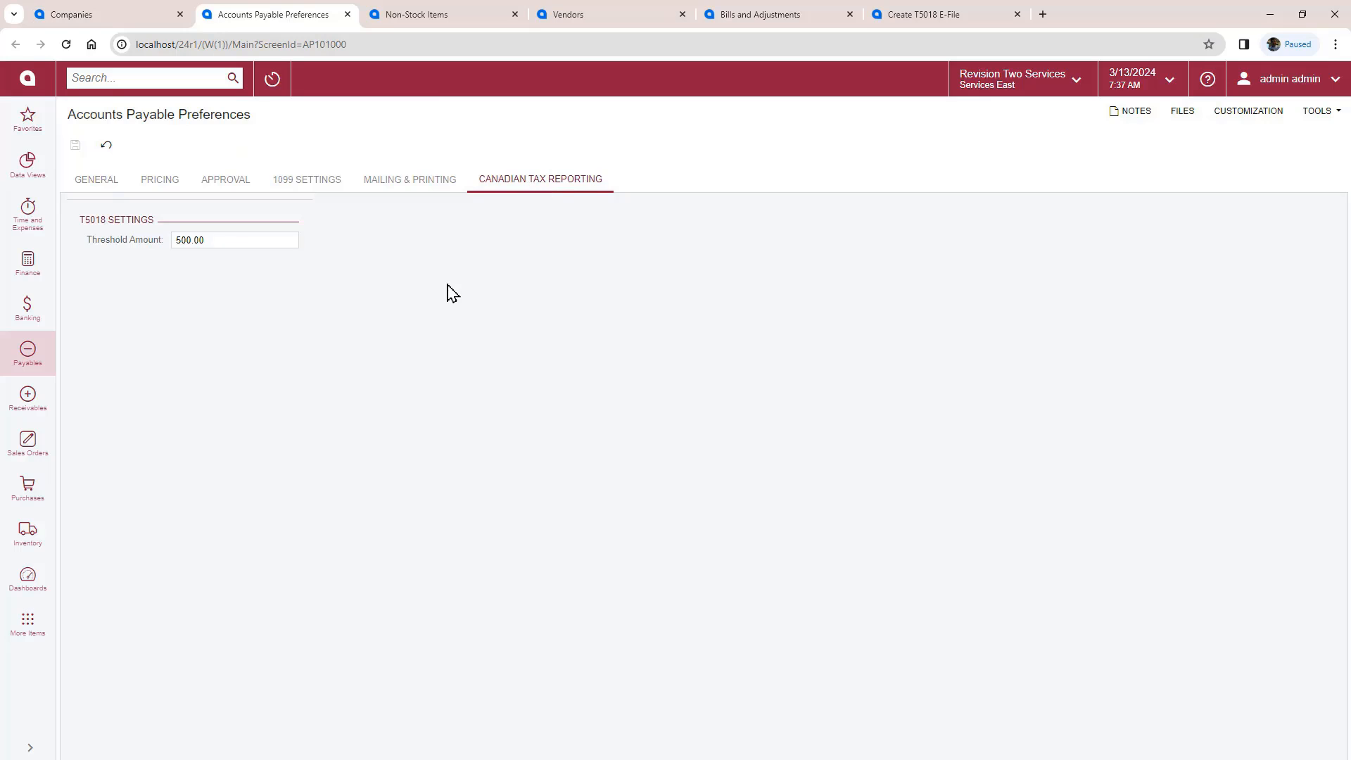
left_click(431, 20)
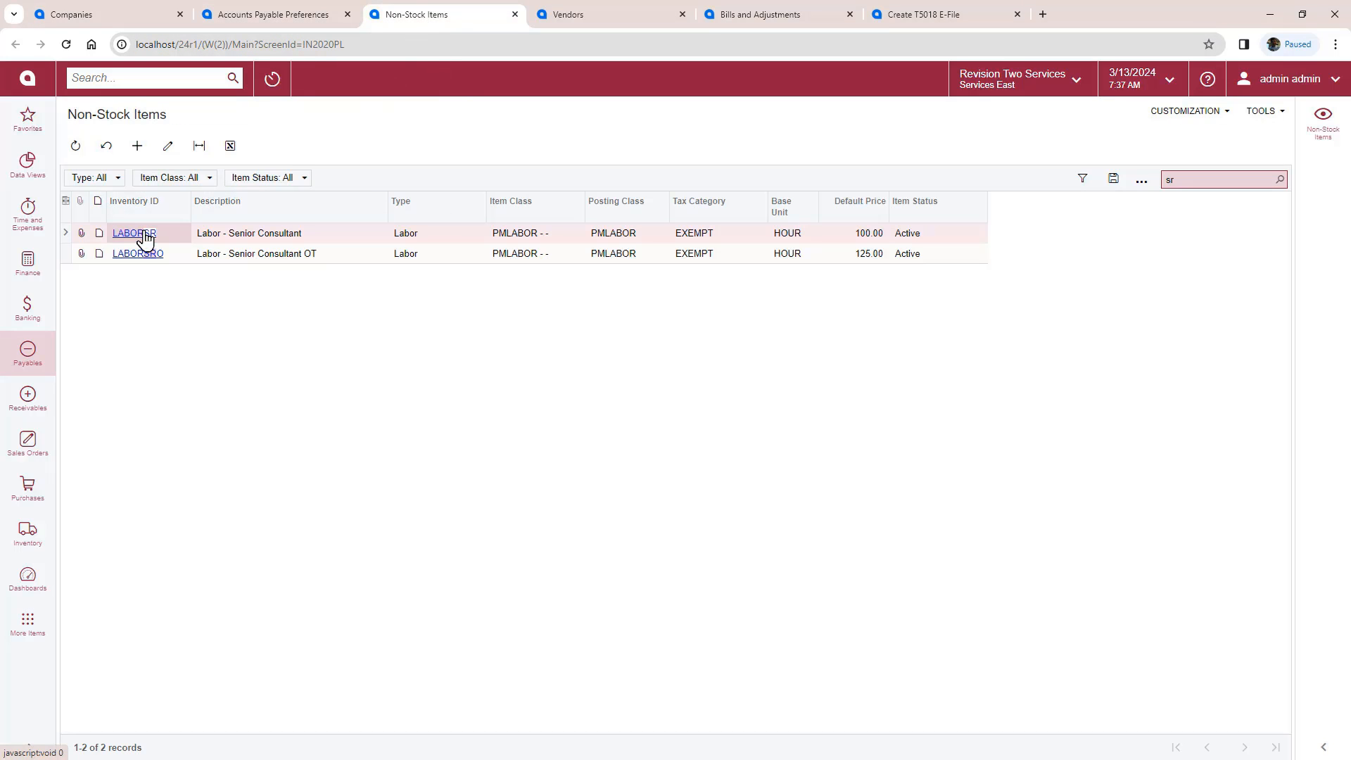
Step: Review the LABORSR non-stock item and vendor T5018V1's record
left_click(145, 238)
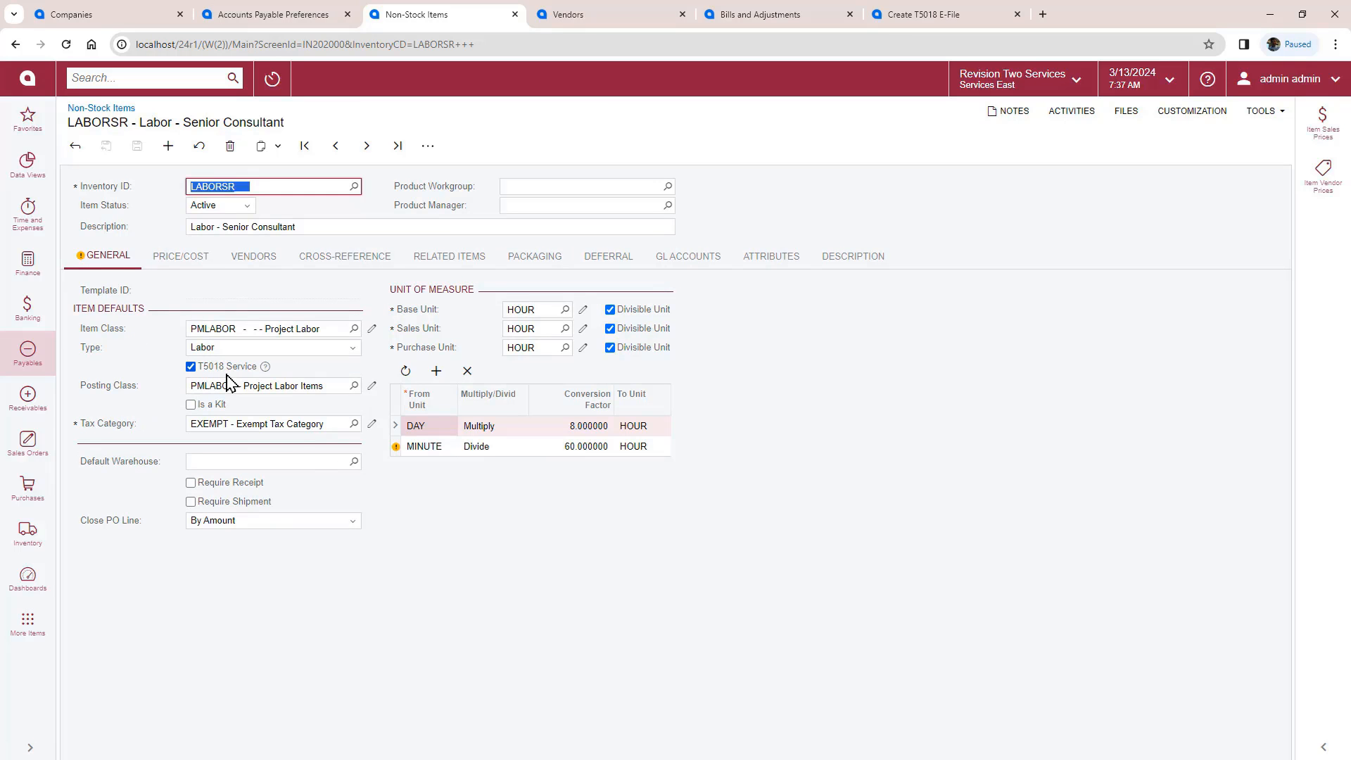
left_click(586, 20)
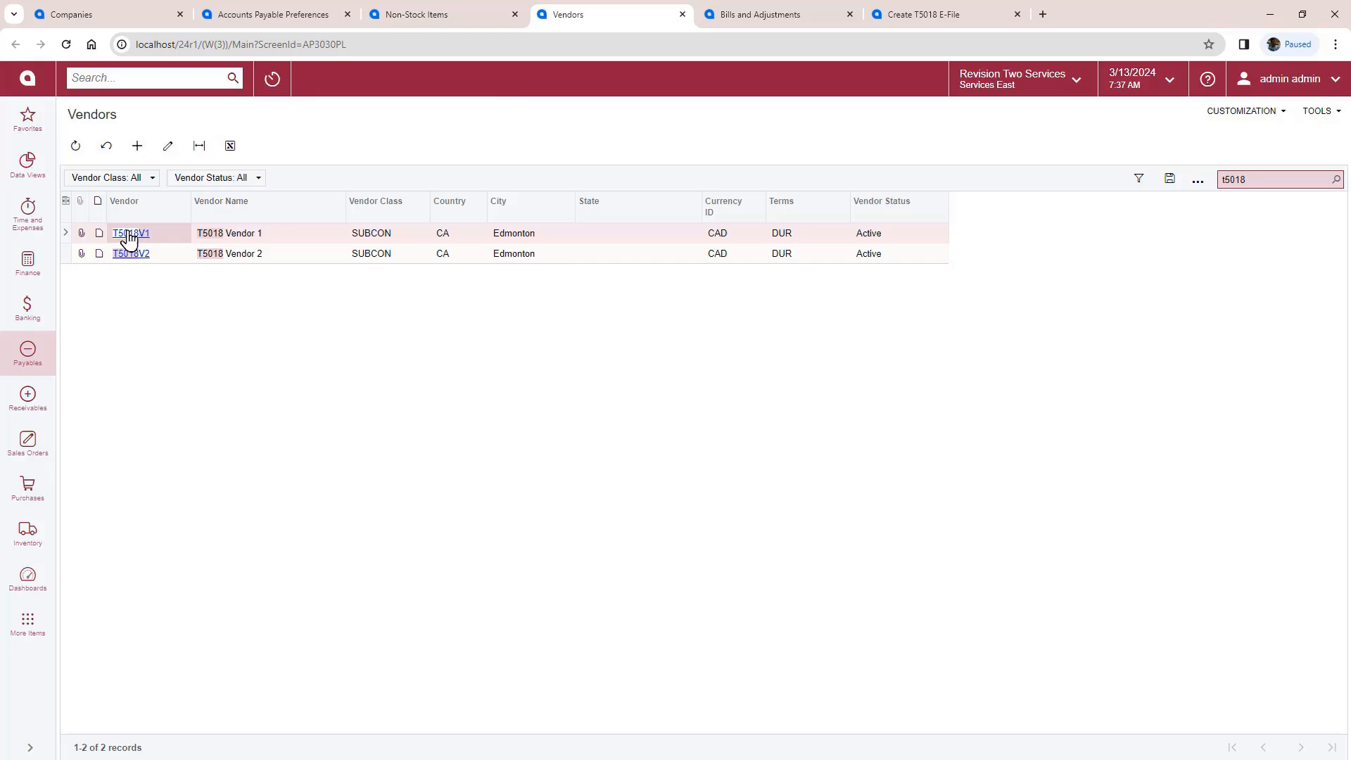
left_click(130, 234)
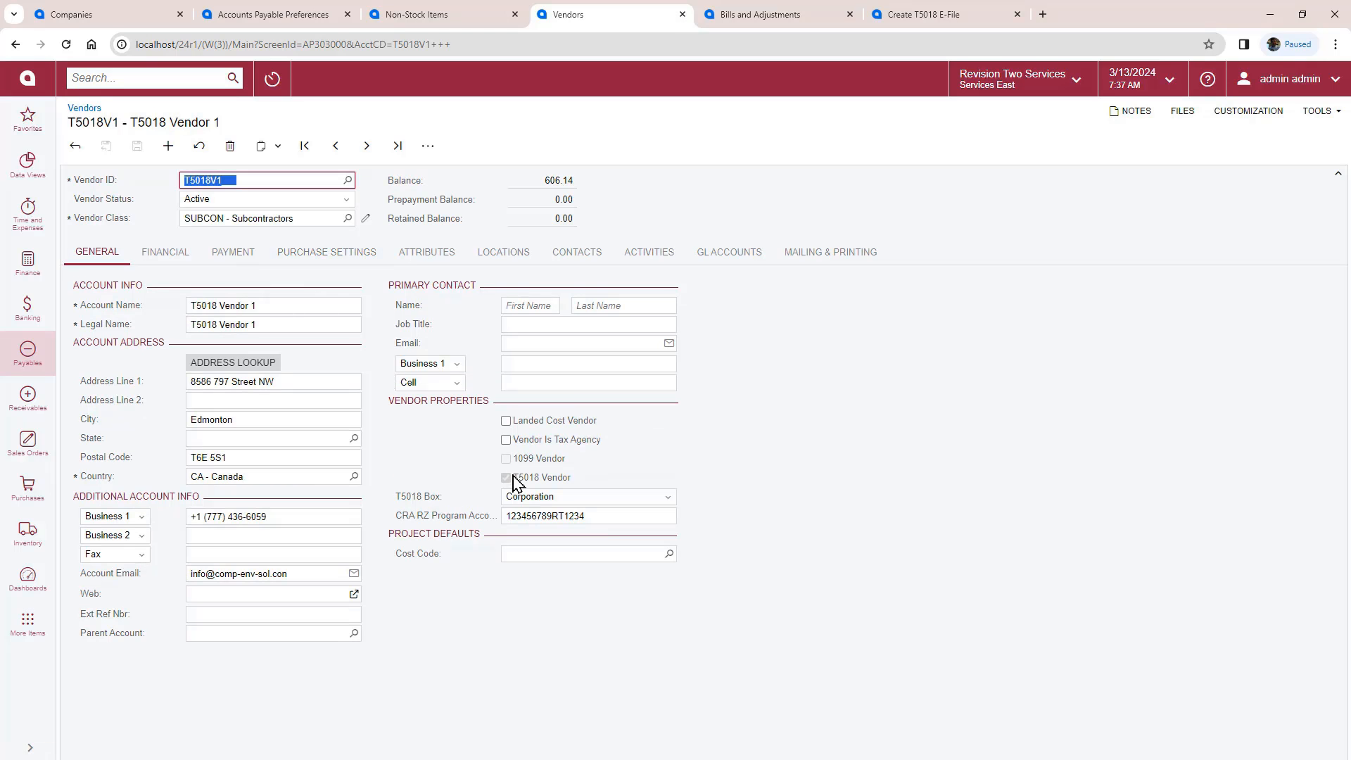
Step: Enable T5018 reporting for T5018 Vendor 2 via the More actions menu
left_click(367, 146)
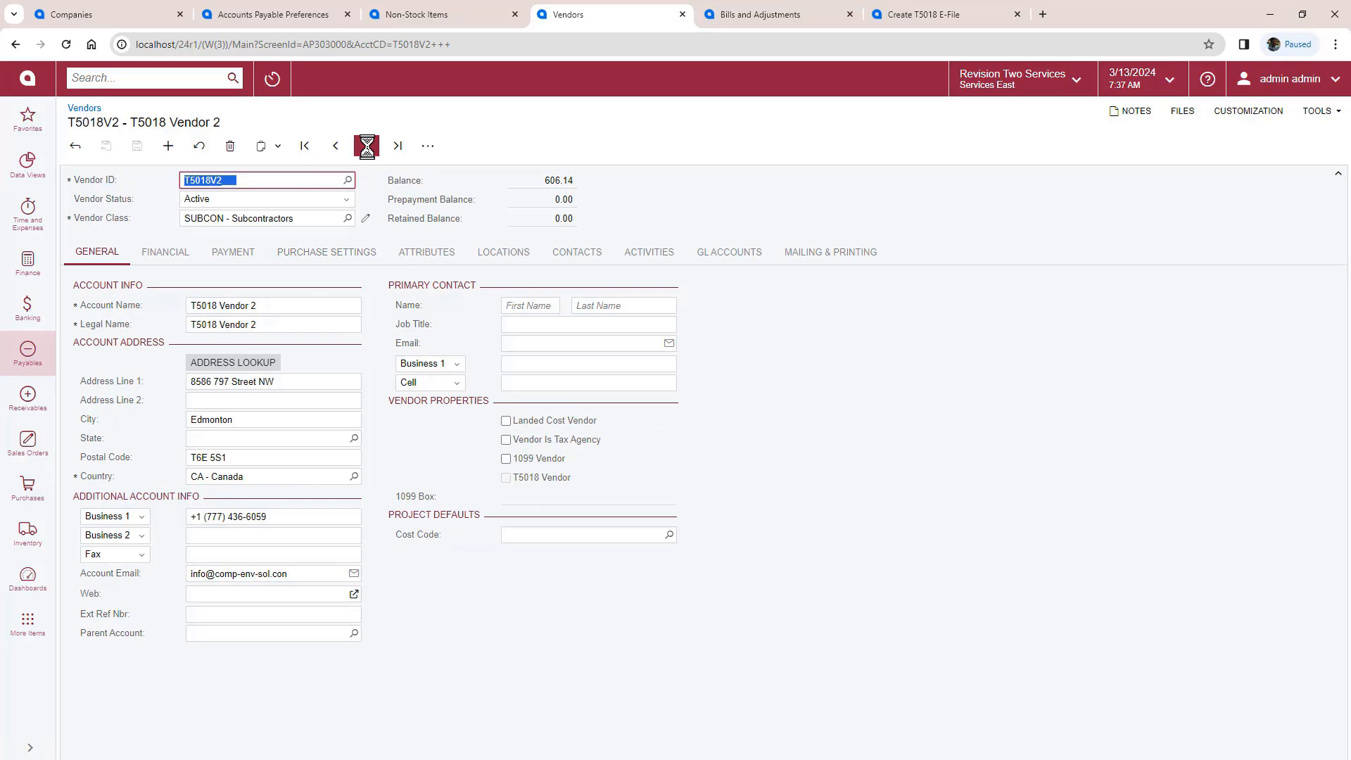
left_click(428, 146)
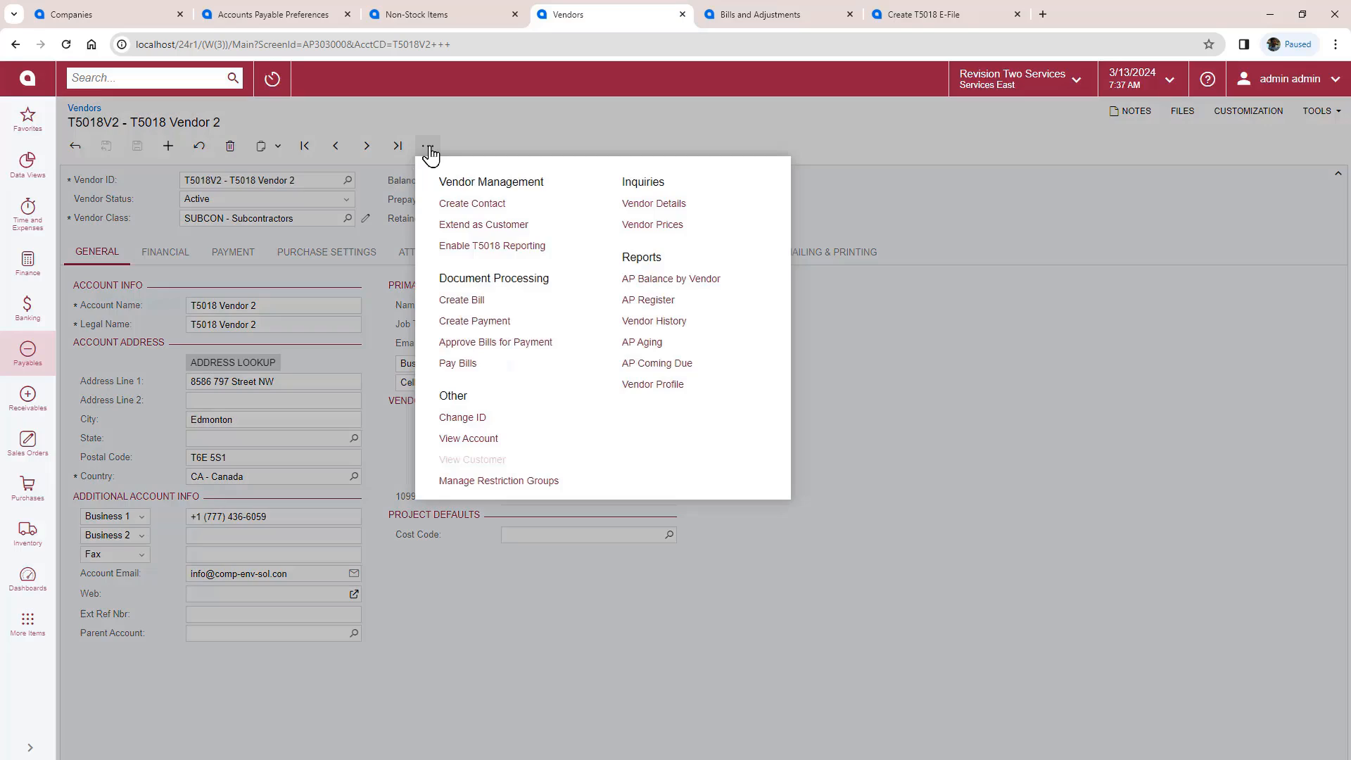
left_click(469, 253)
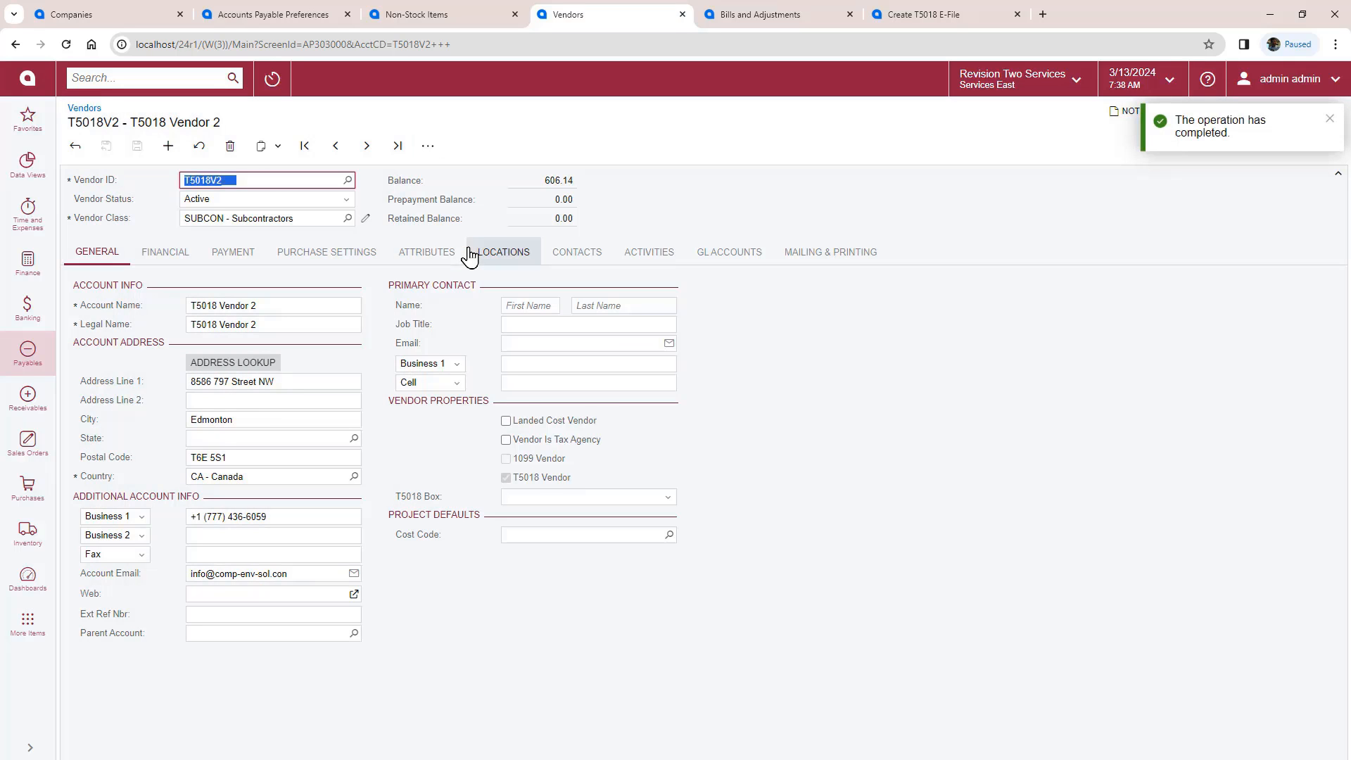
left_click(754, 21)
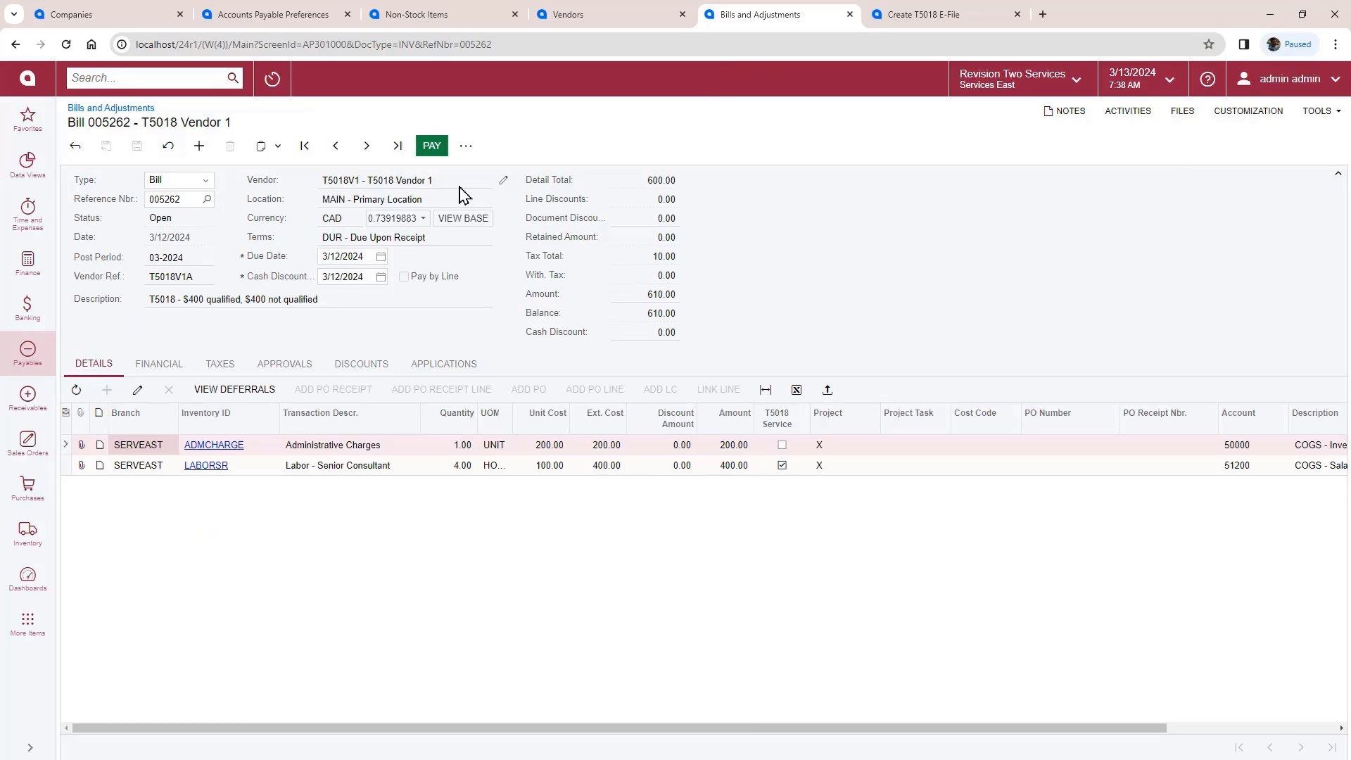
Step: On bill 005265, add a LABORSR line with project X, then save and release it
left_click(368, 147)
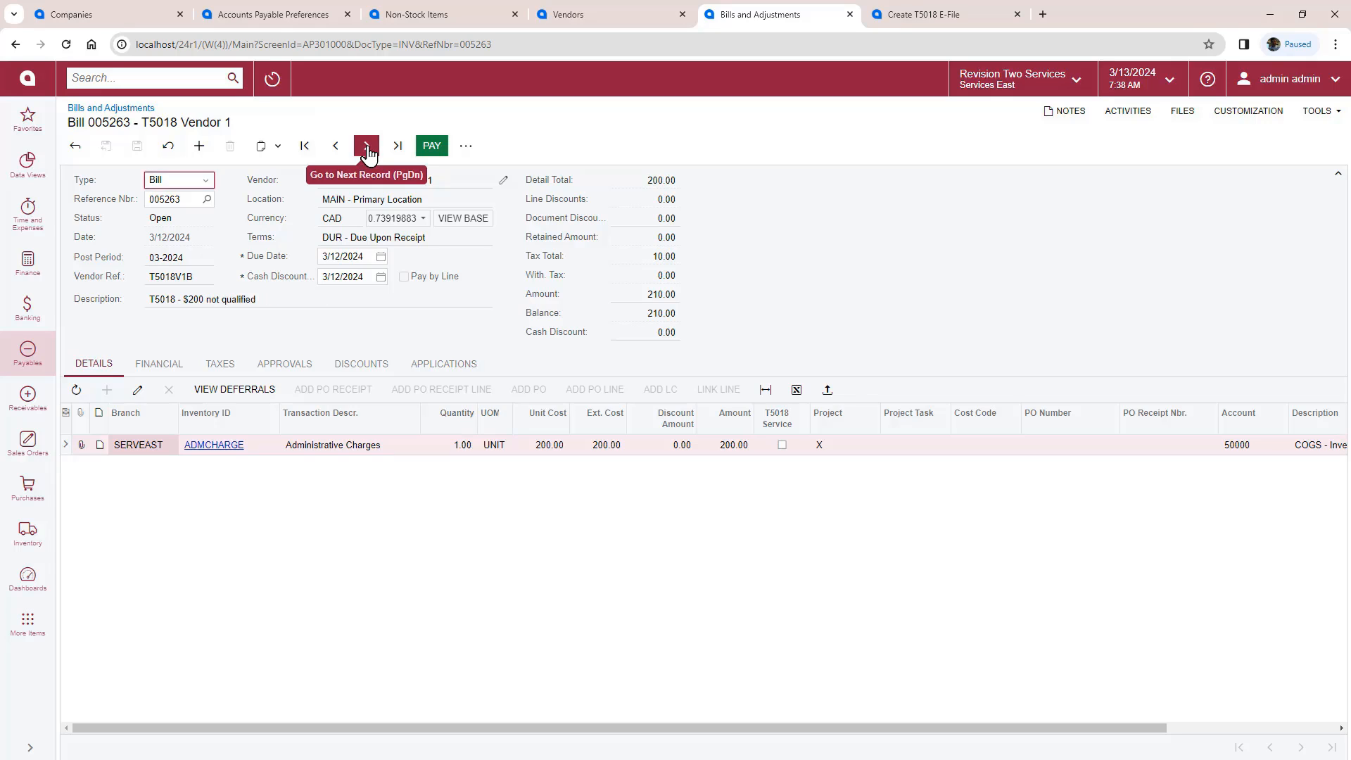
left_click(368, 150)
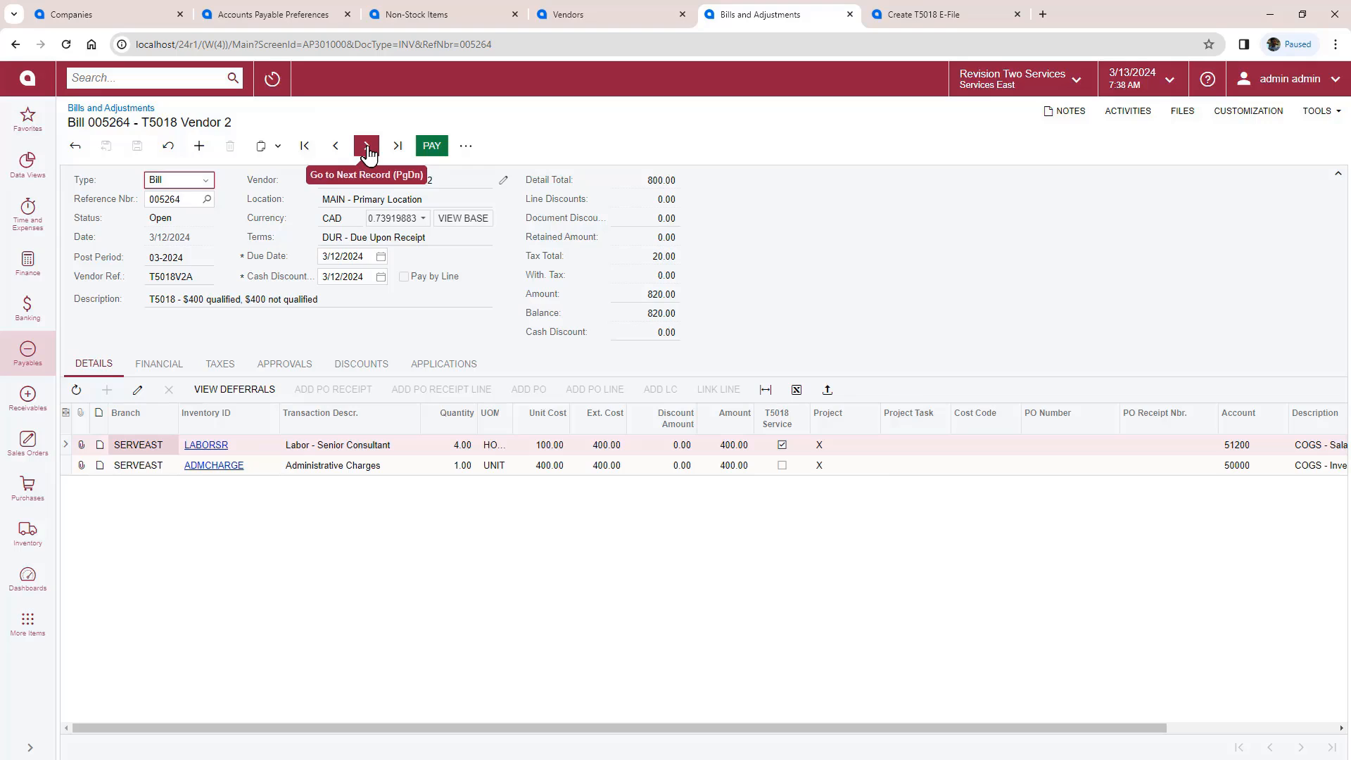
left_click(368, 150)
left_click(107, 370)
left_click(232, 426)
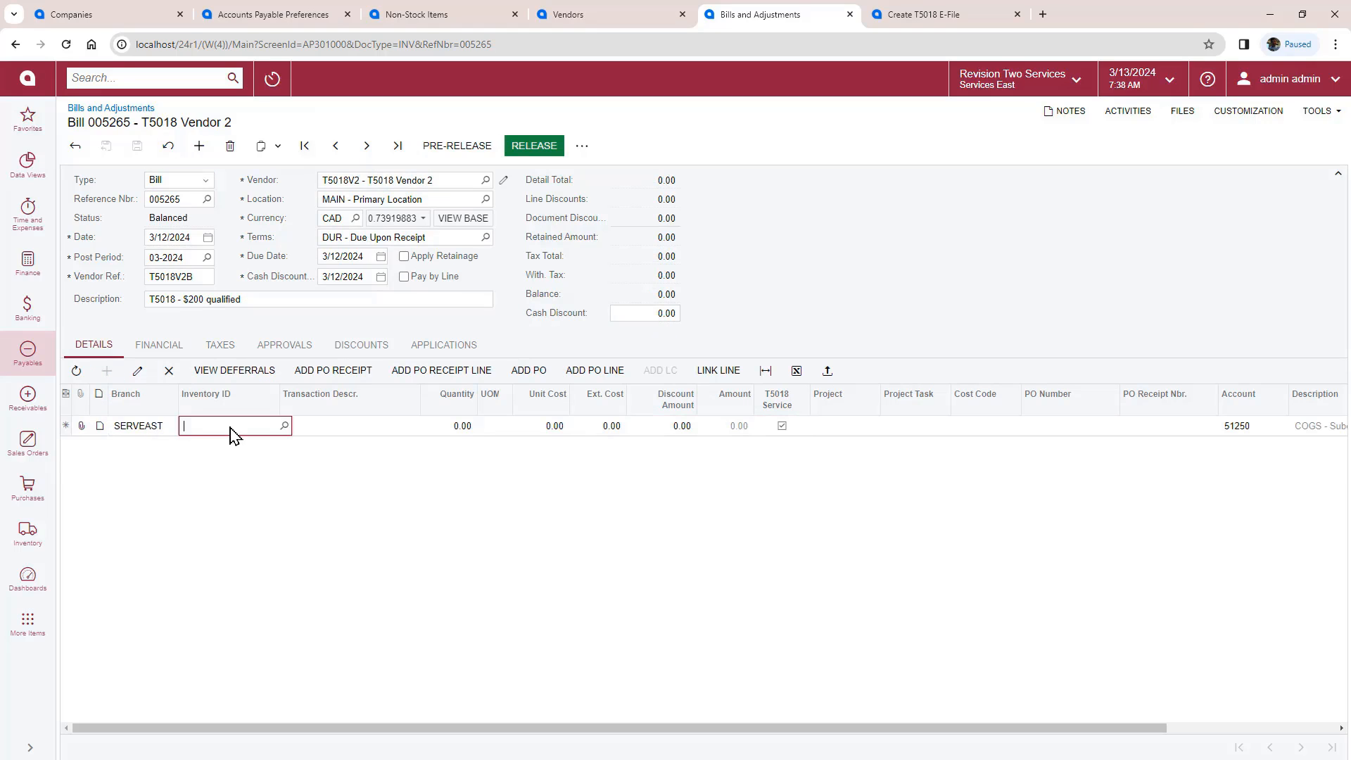
type("la")
left_click(242, 442)
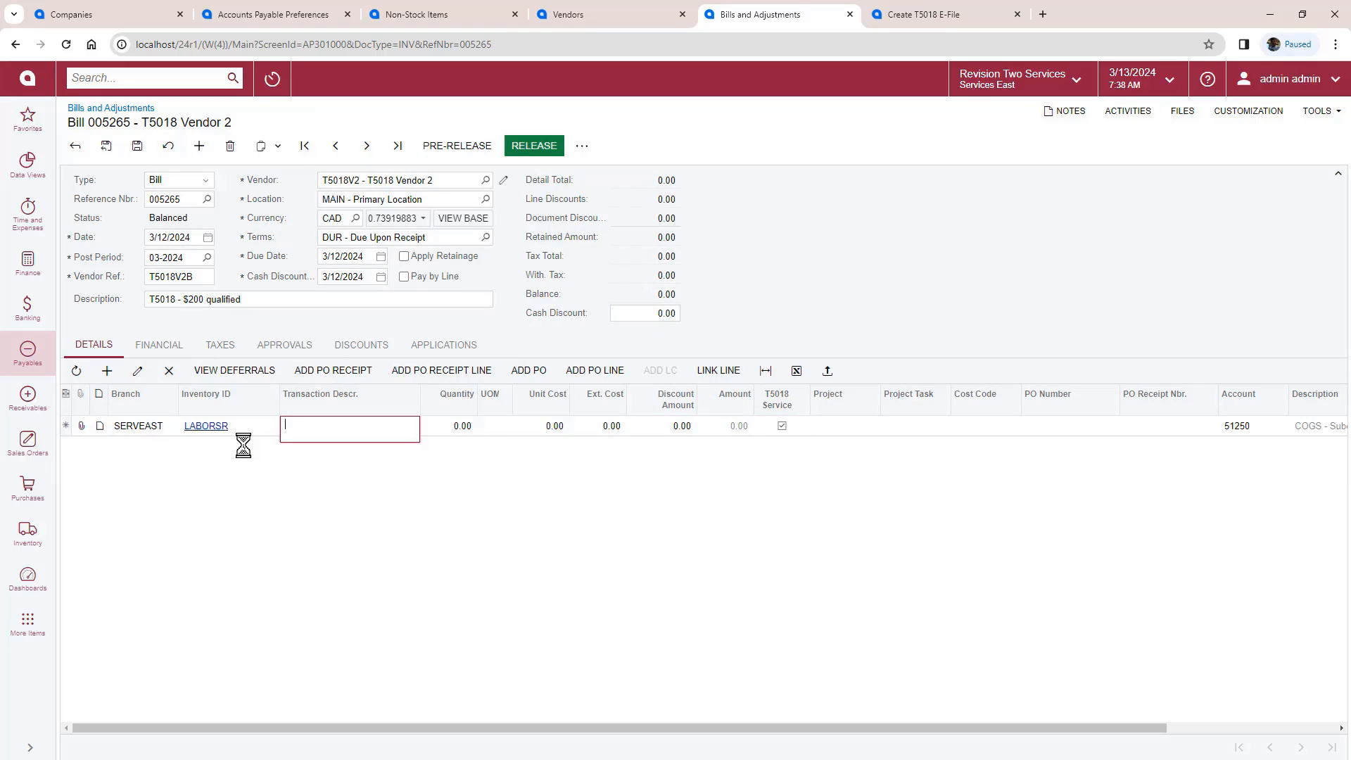
key("Tab")
key("Tab")
key("Tab")
key("Tab")
key("Tab")
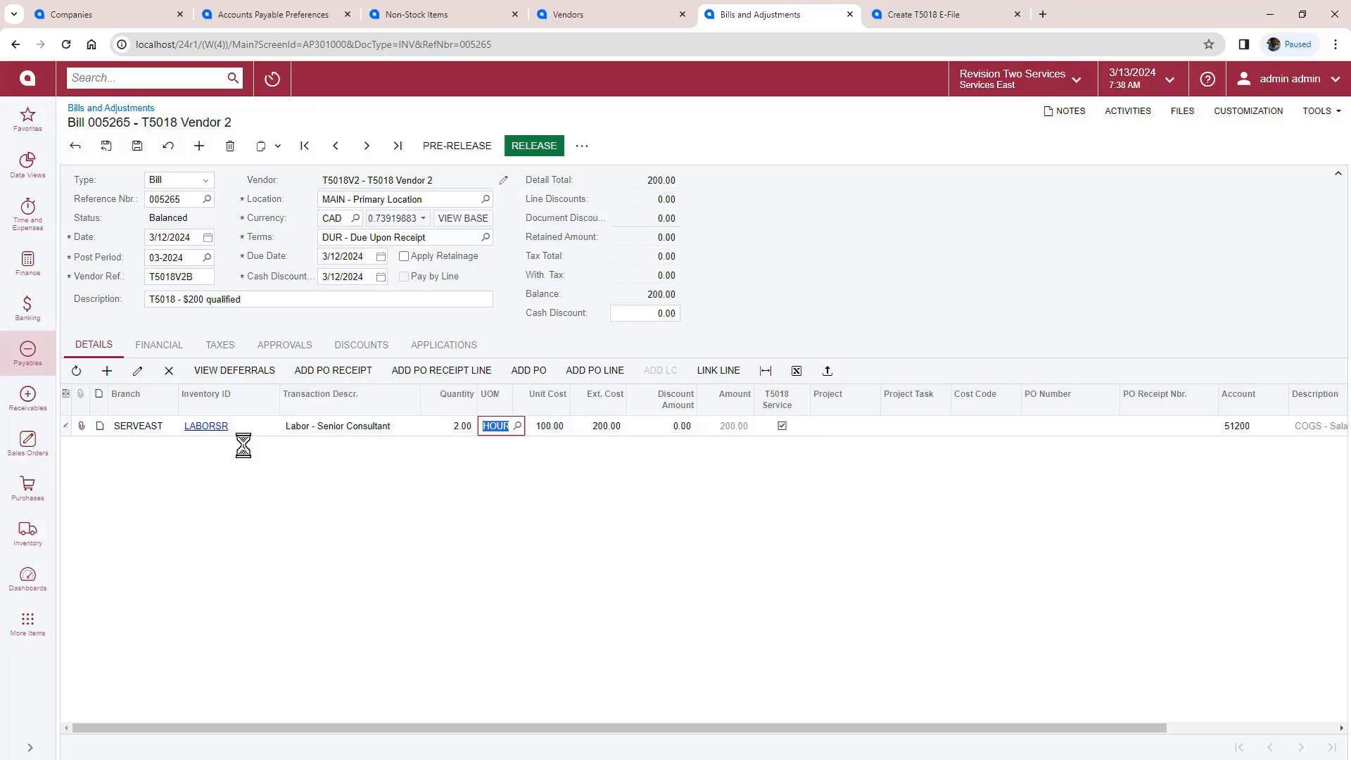
type("X")
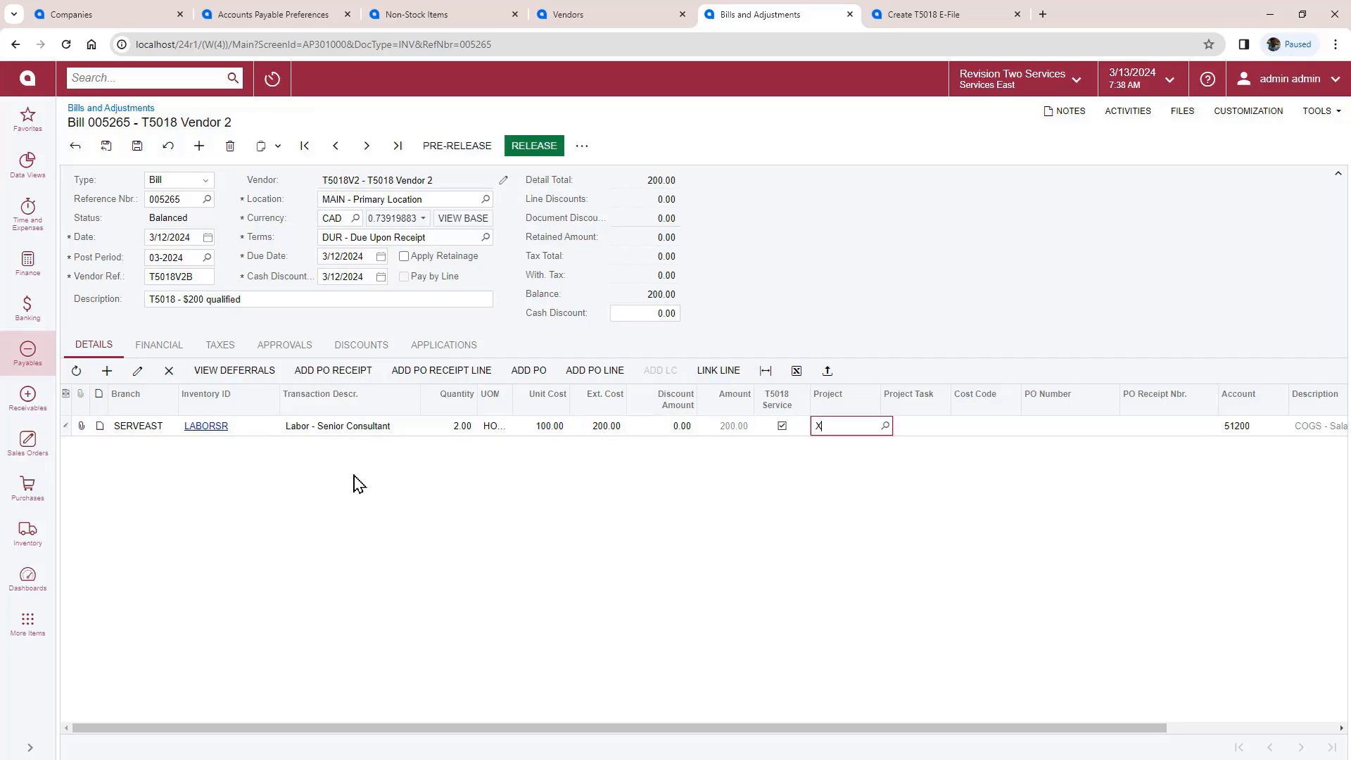
left_click(139, 145)
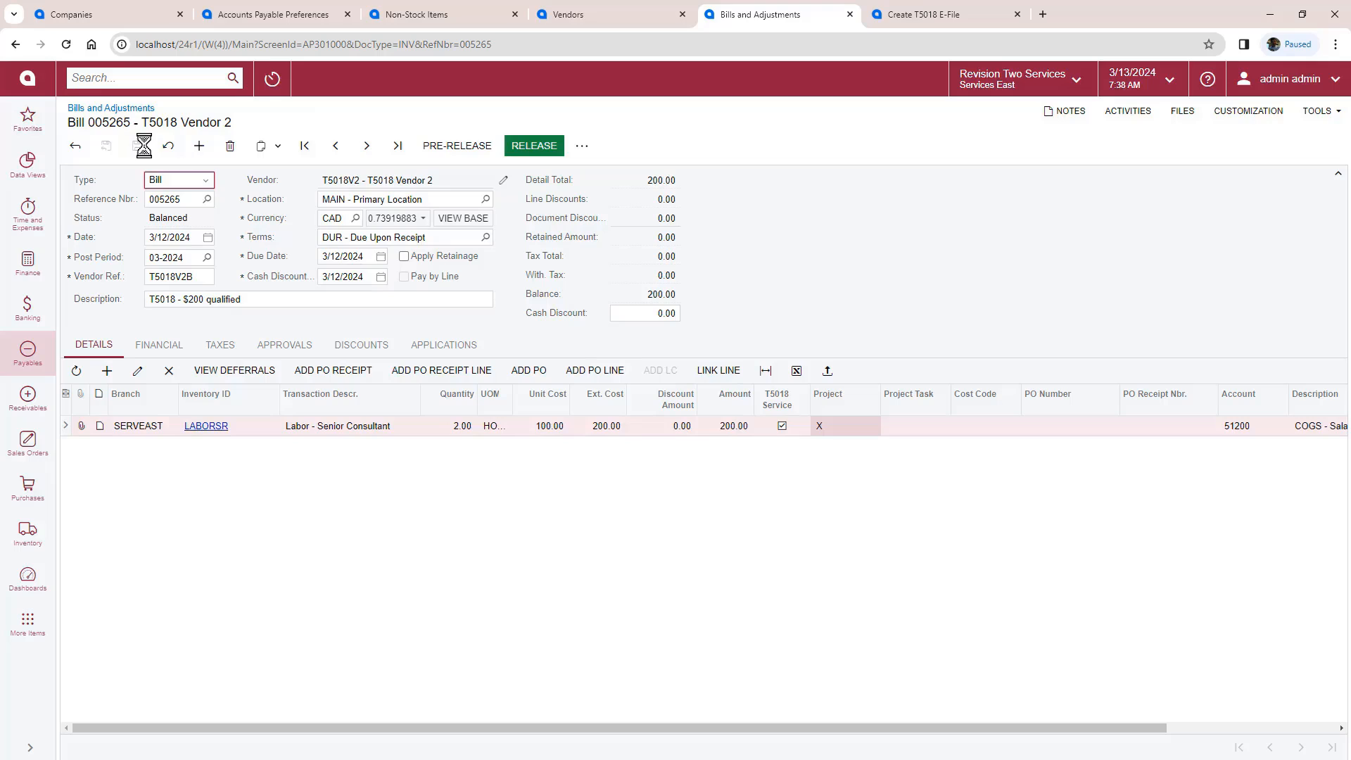
left_click(529, 150)
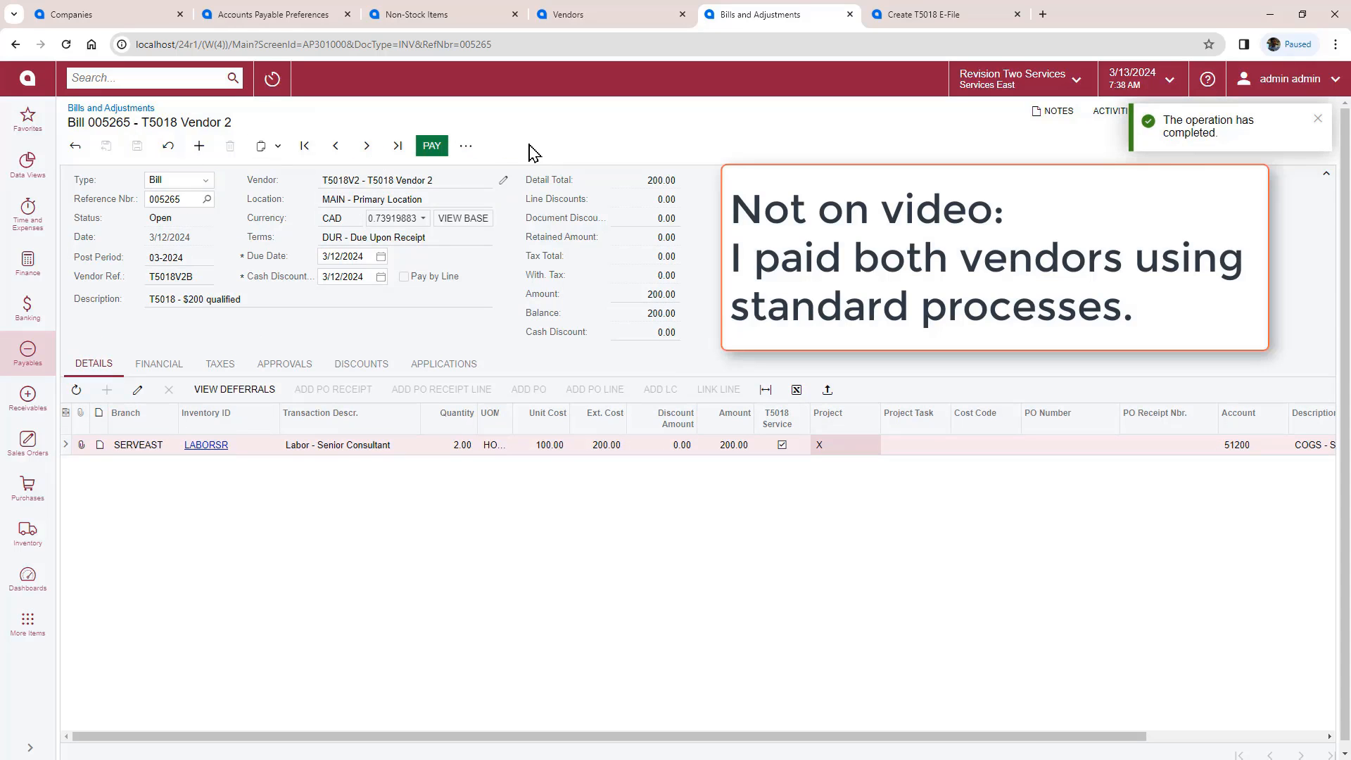
Step: Prepare the 2024 T5018 report after 2023 showed no new transactions, and review its validation preview
left_click(914, 20)
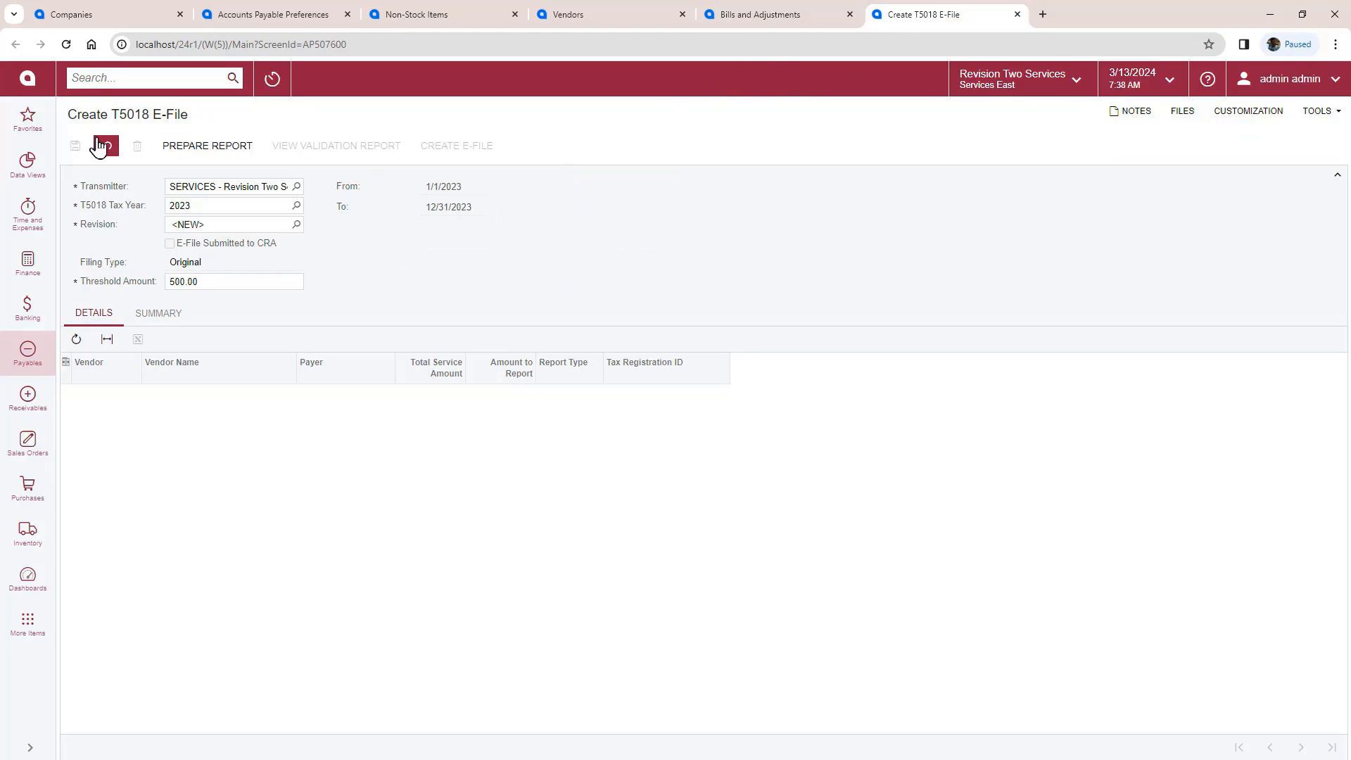
left_click(215, 147)
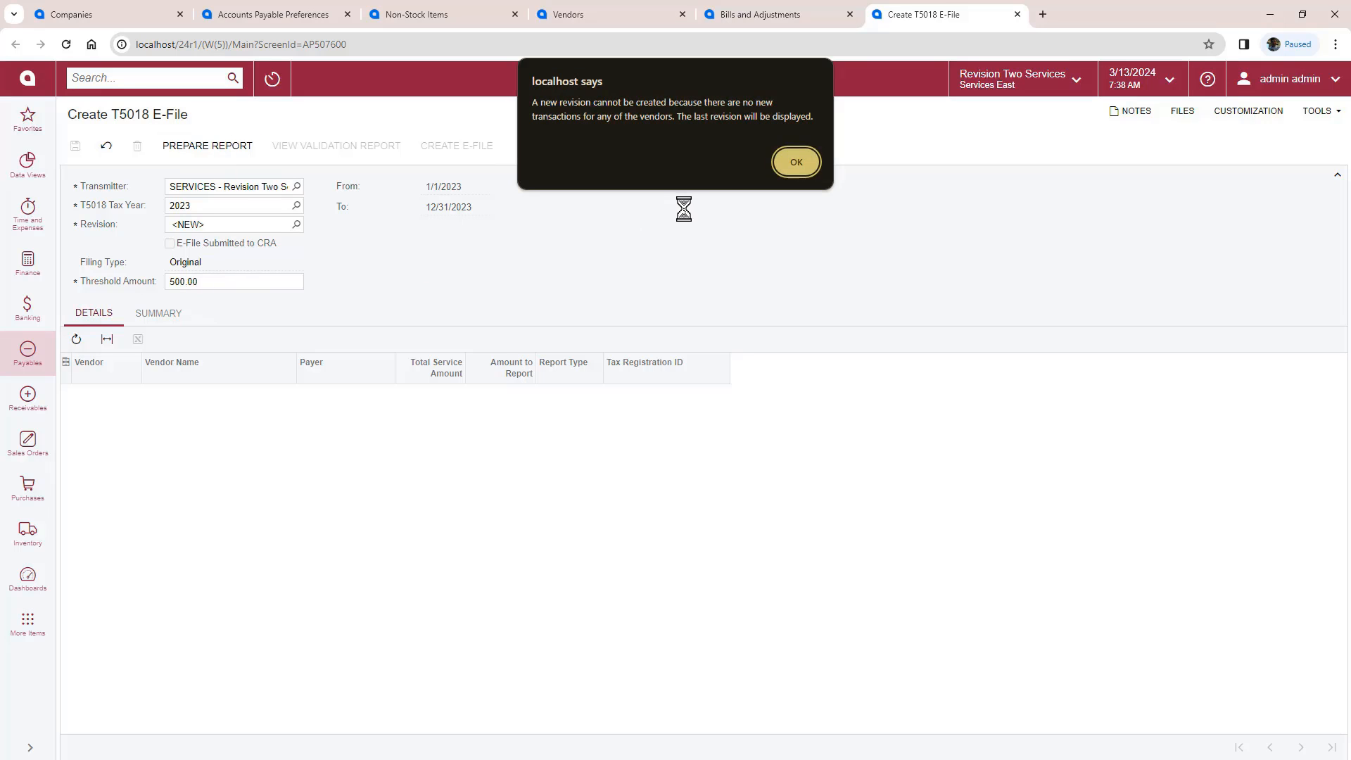
left_click(795, 165)
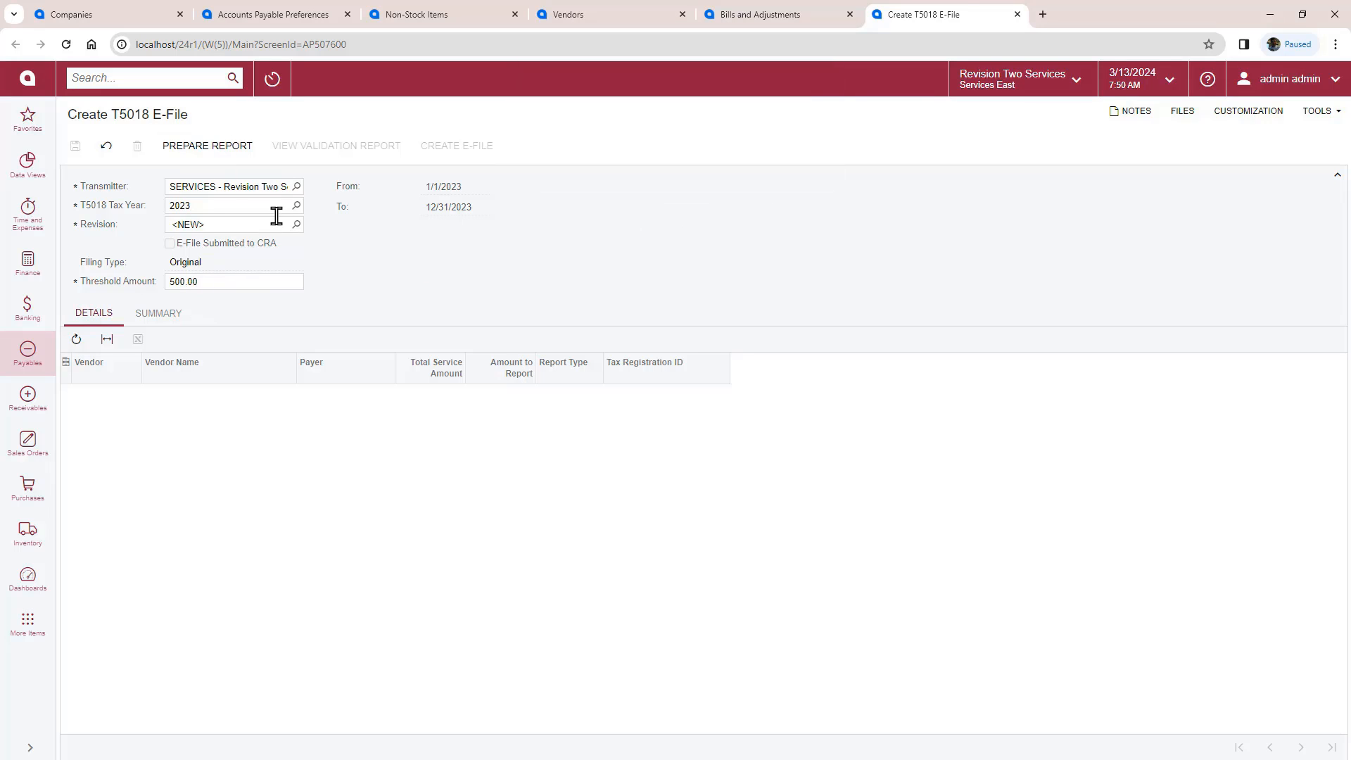
left_click(297, 205)
double_click(220, 386)
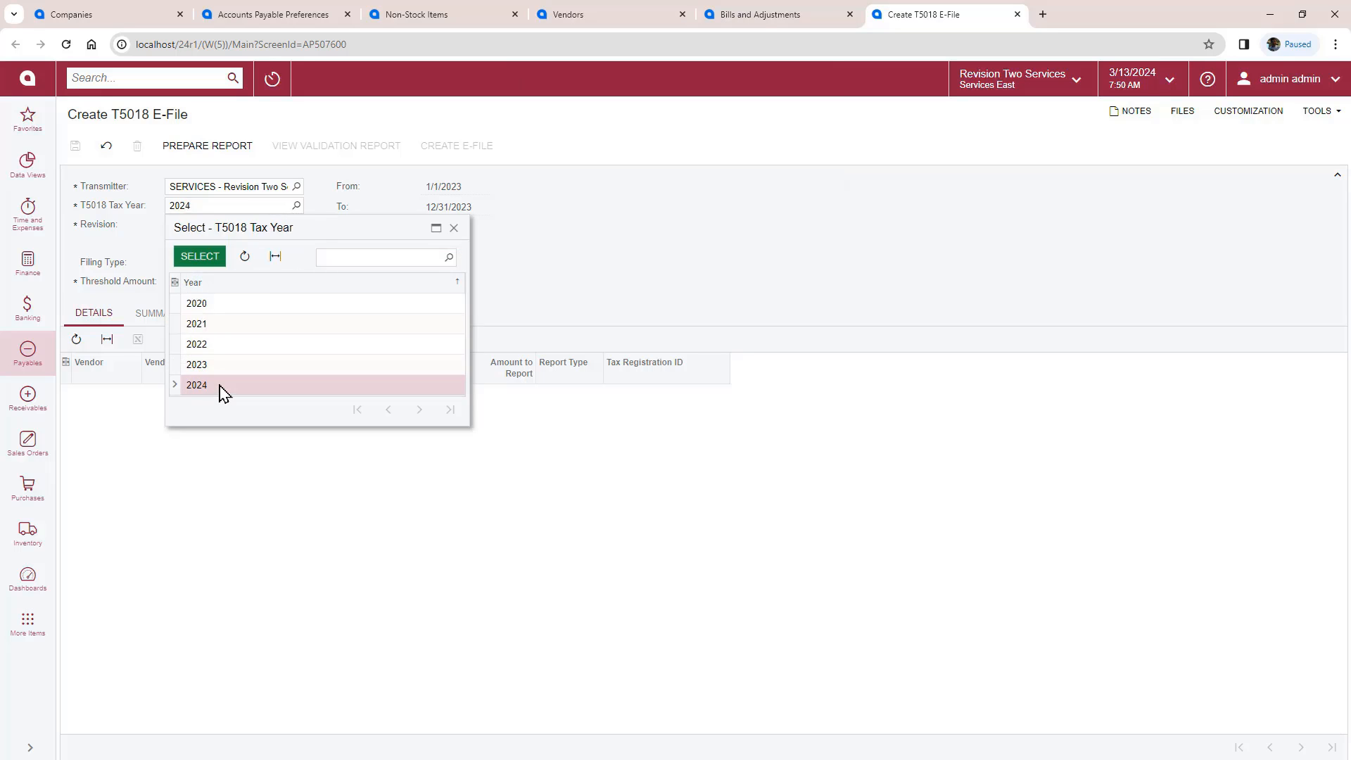
left_click(221, 151)
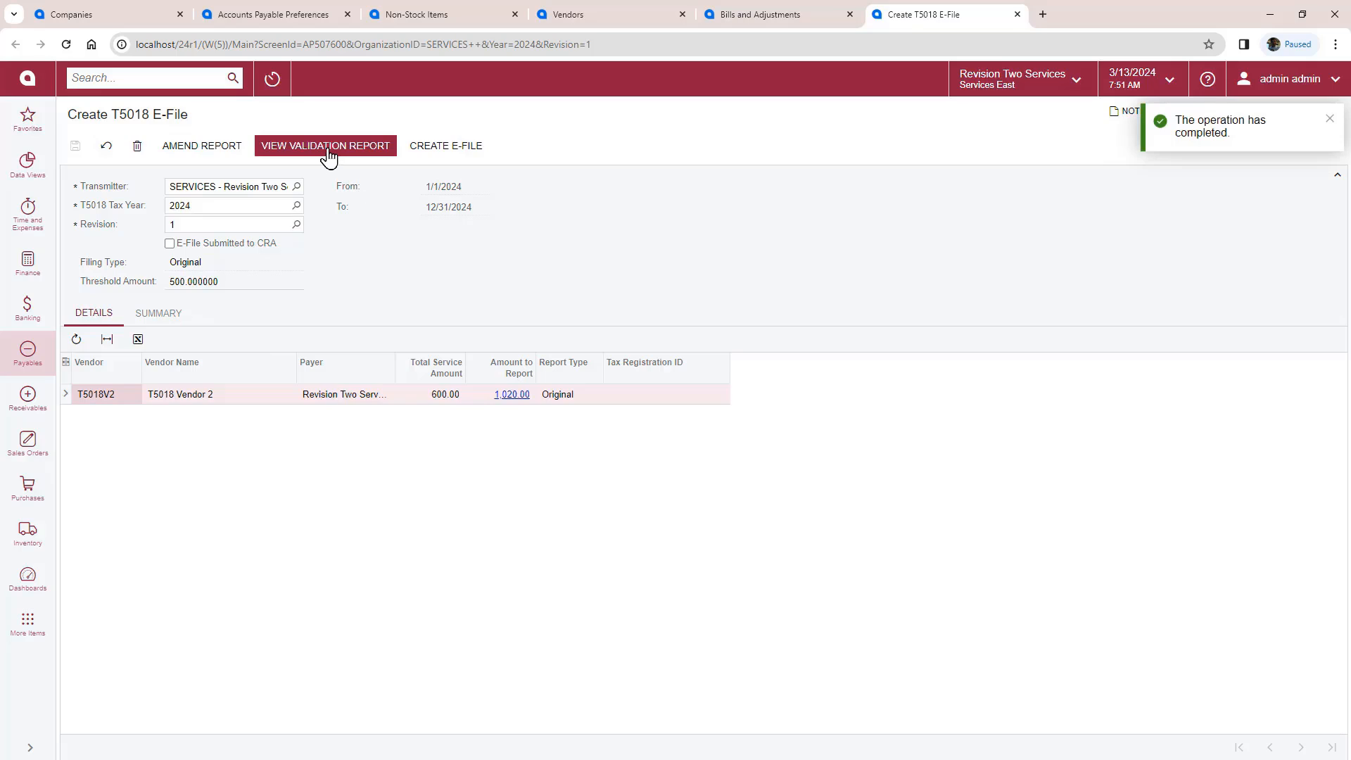
left_click(325, 146)
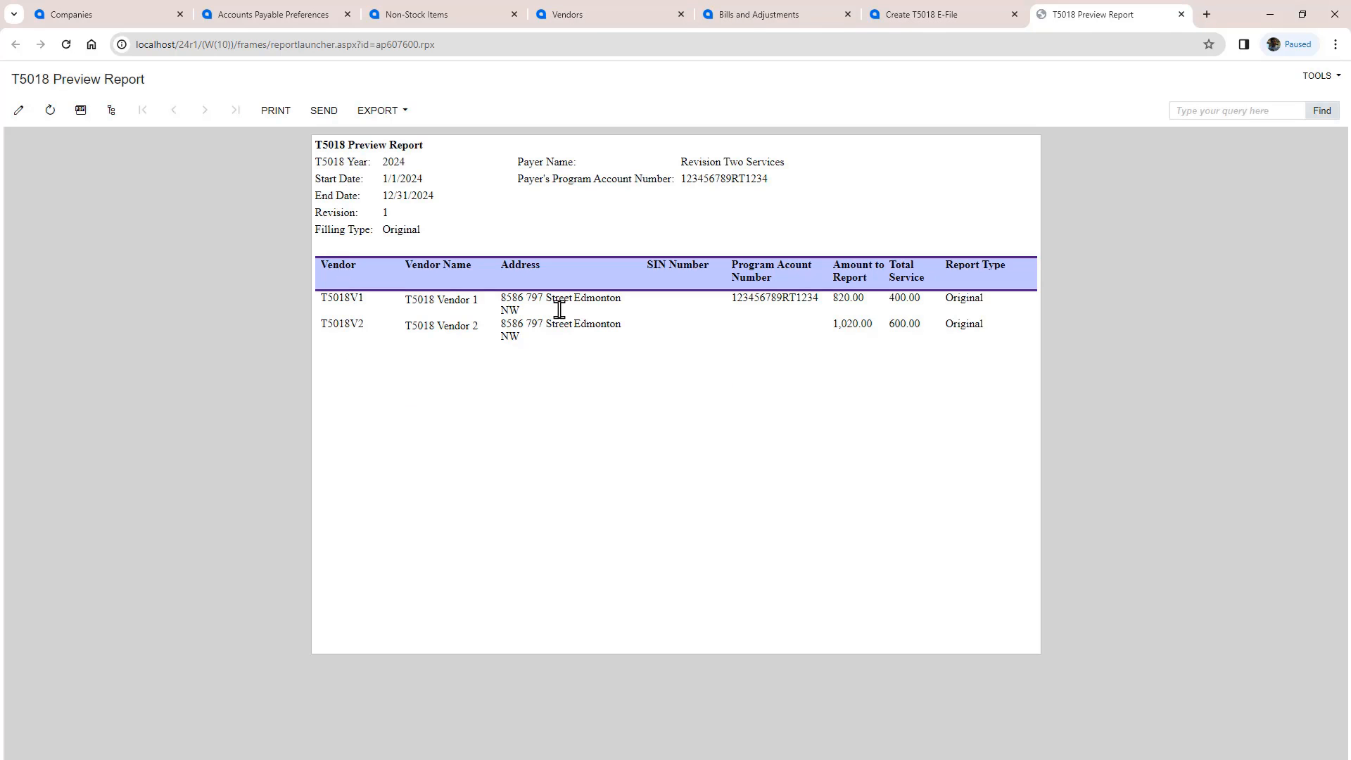
left_click(1182, 15)
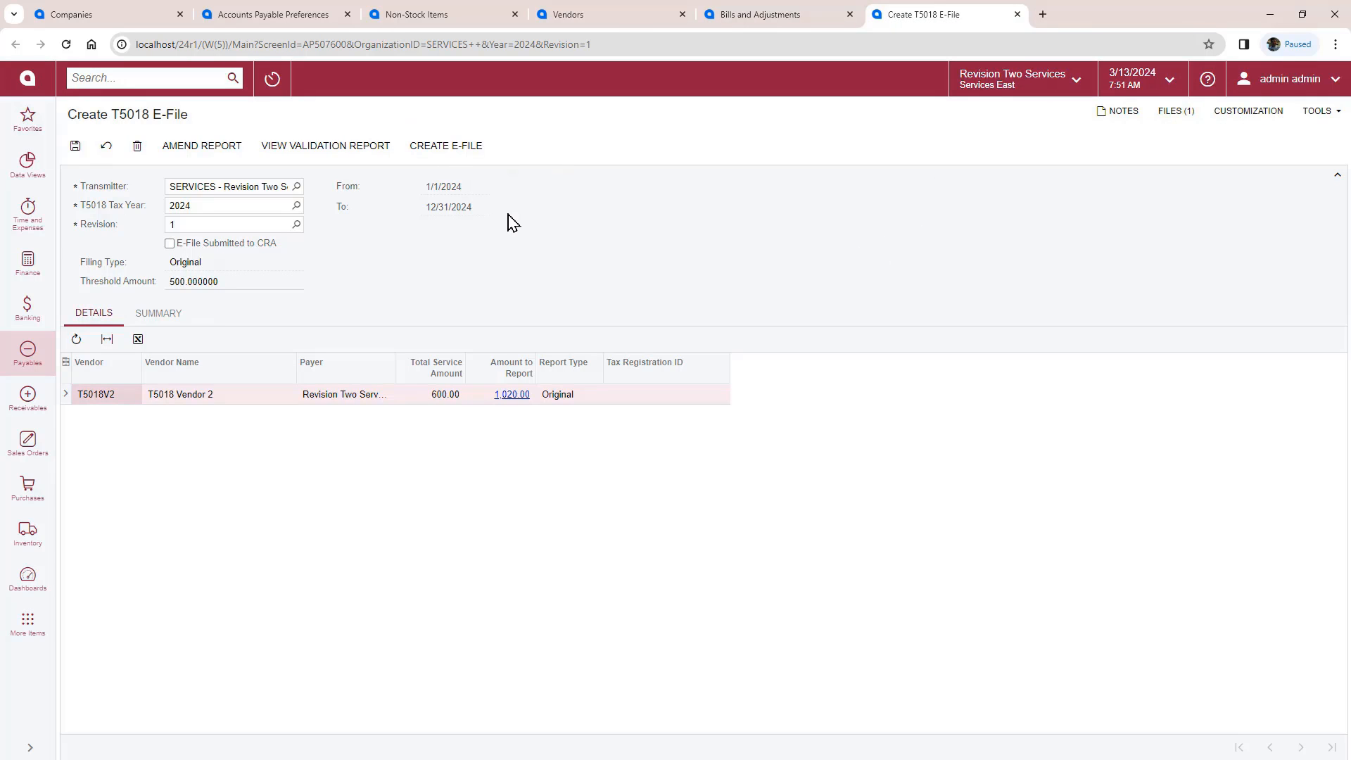
Step: Save T5018-SERVICES -031324-R1-Original.xml to the Desktop and open it to read the 1020.00 slip amount
left_click(1173, 113)
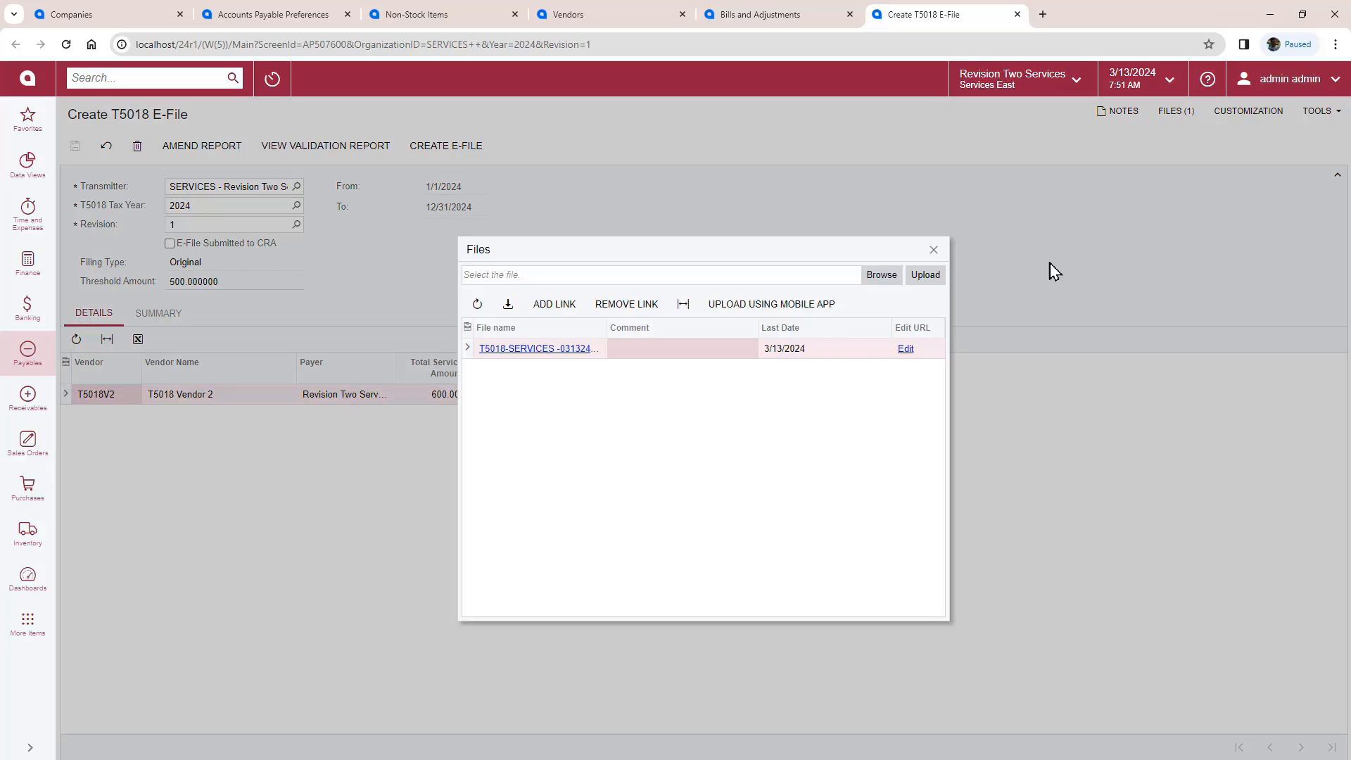
left_click(577, 350)
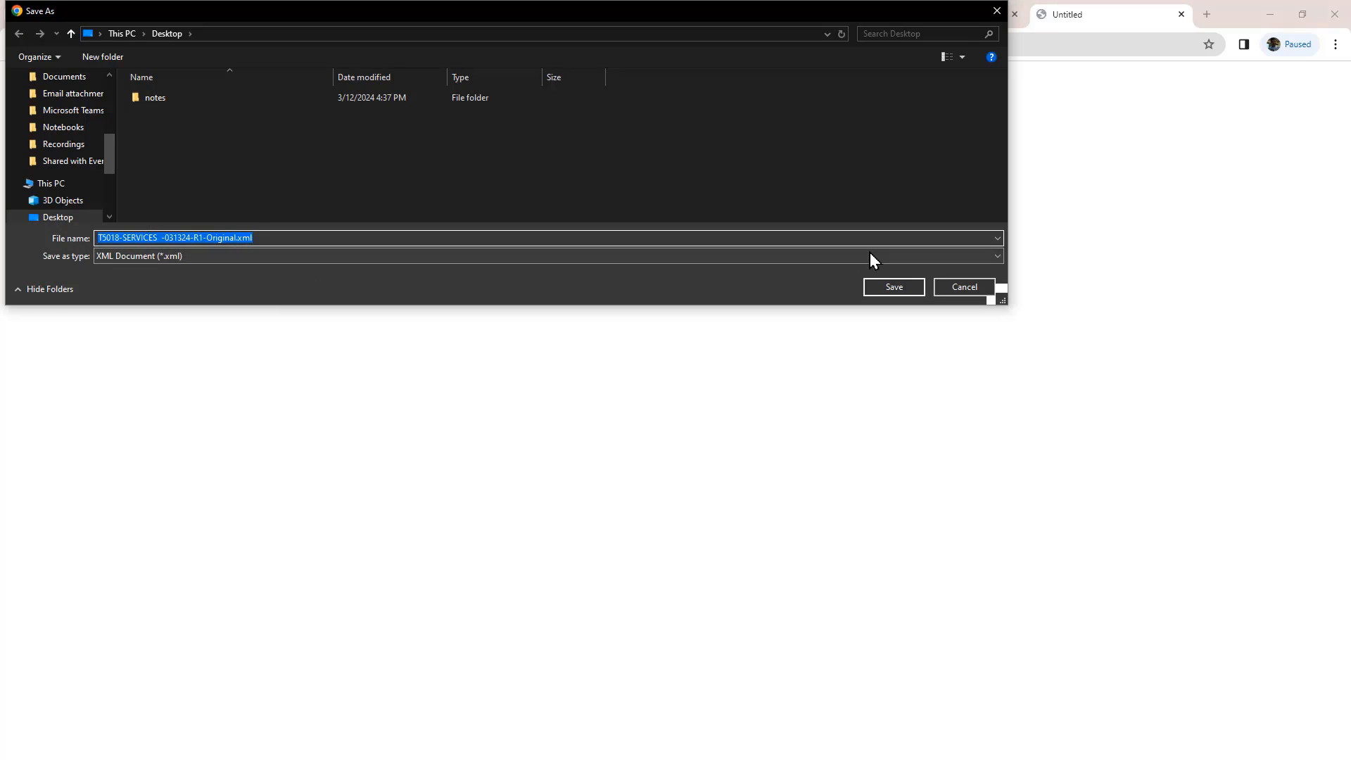
left_click(890, 289)
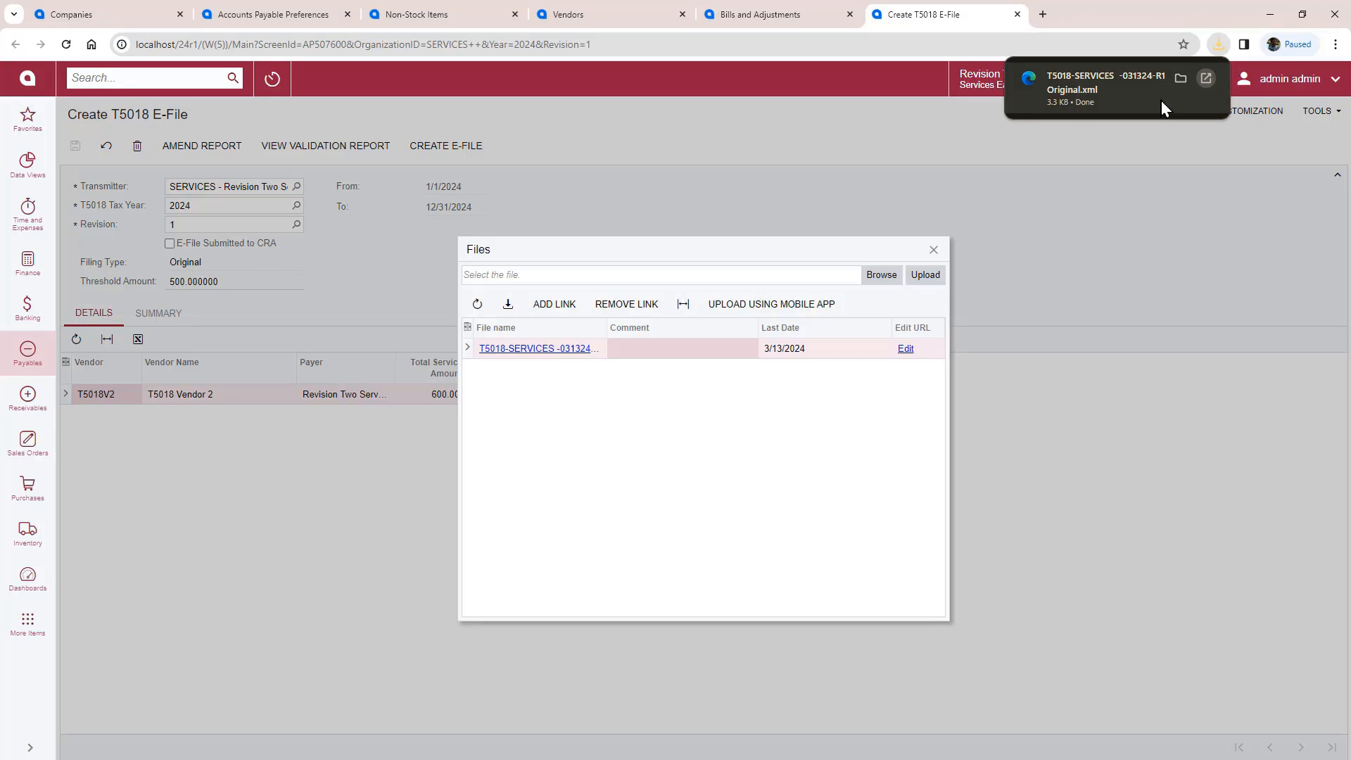
left_click(1161, 100)
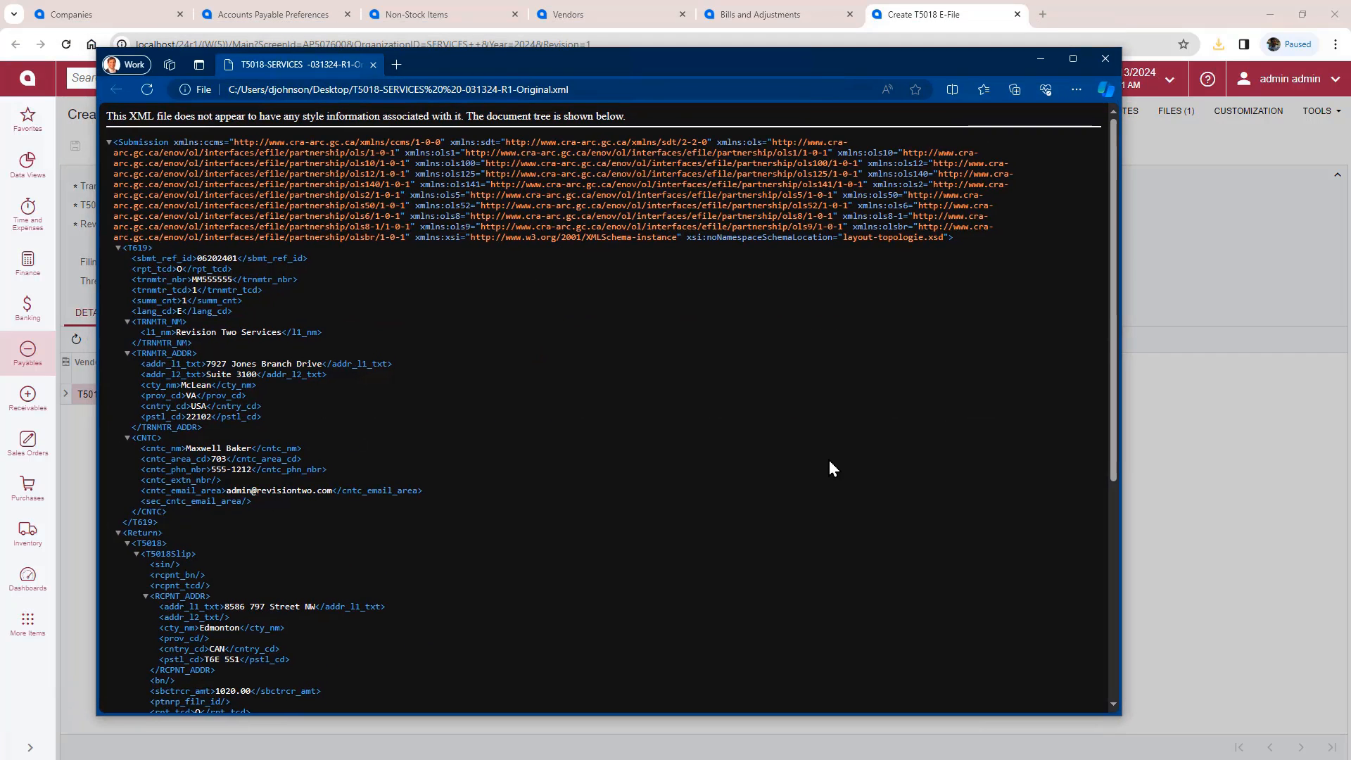
scroll(828, 460, "down", 5)
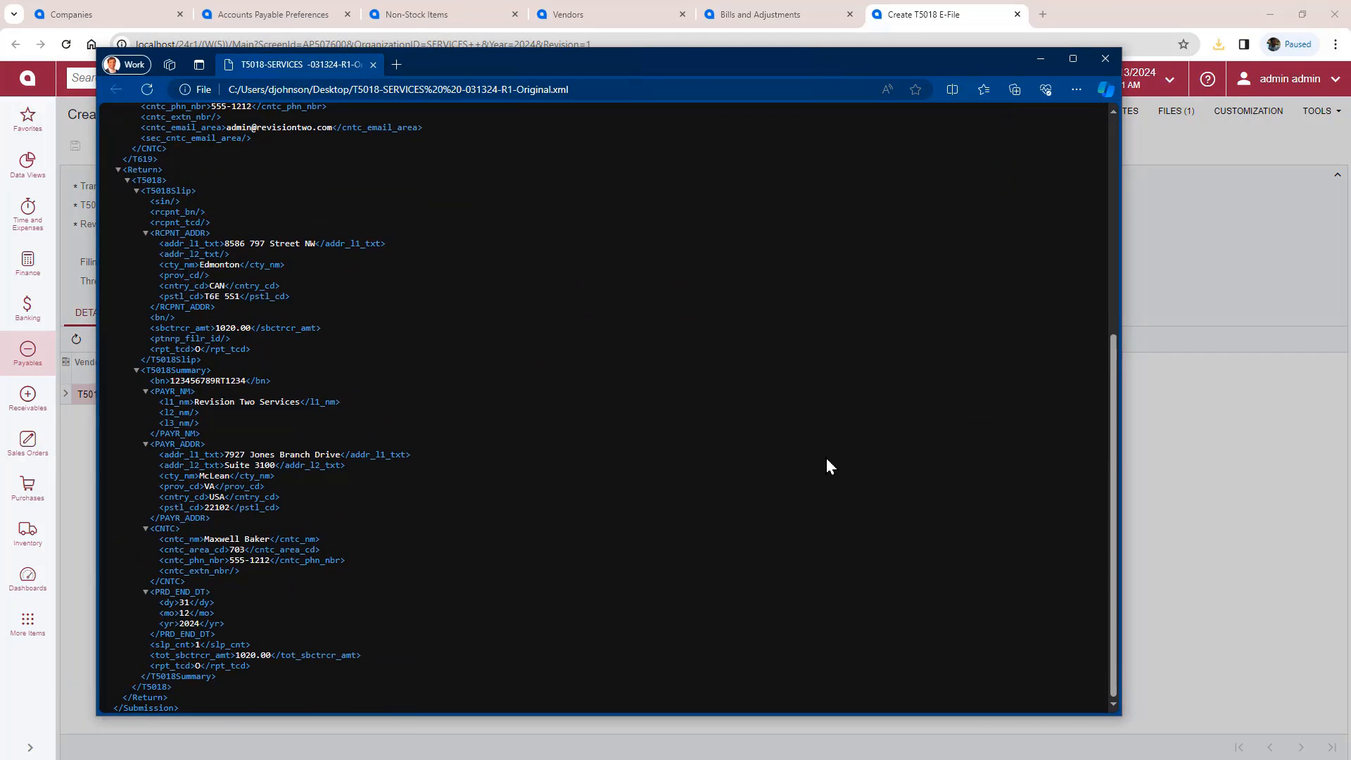